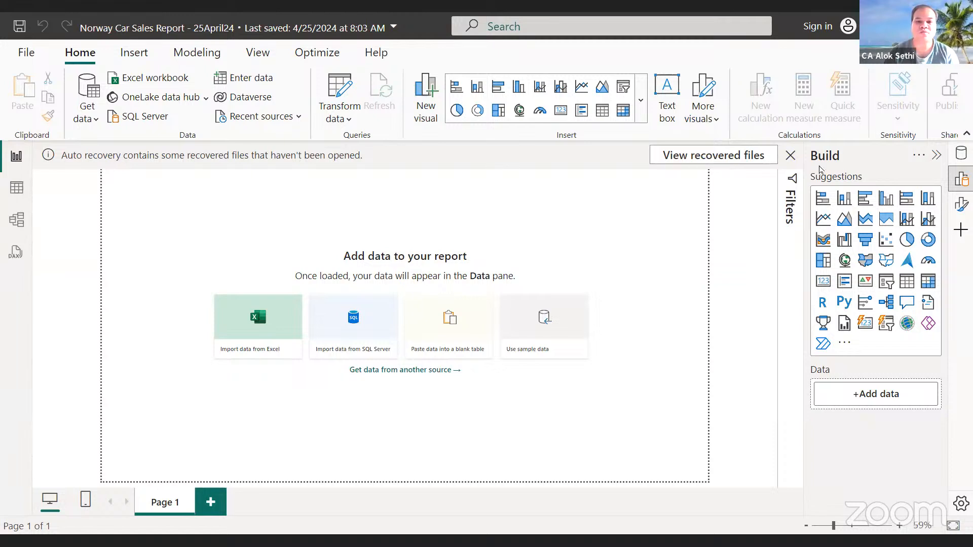
# Dismiss the auto-recovery notice and show the model view with its Properties pane collapsed.
pyautogui.click(789, 154)
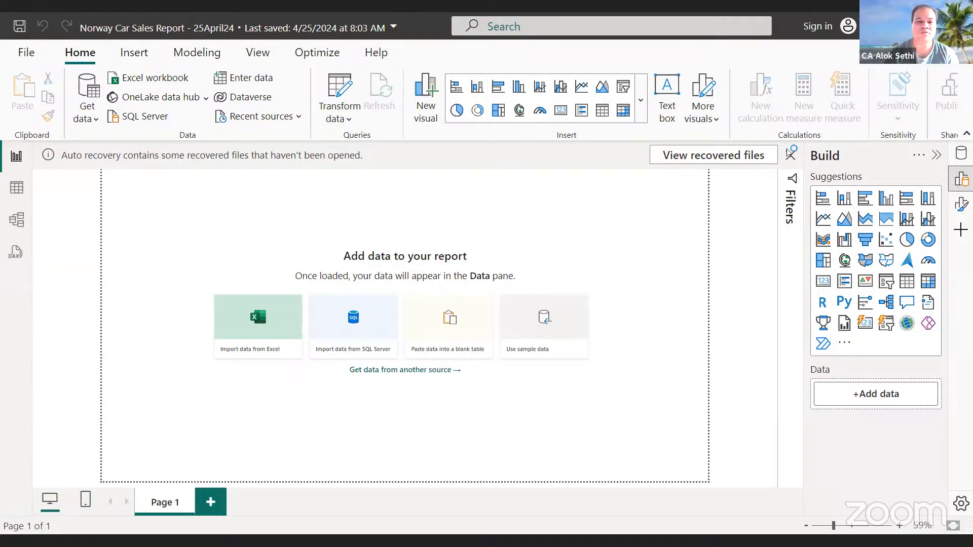
pyautogui.click(414, 280)
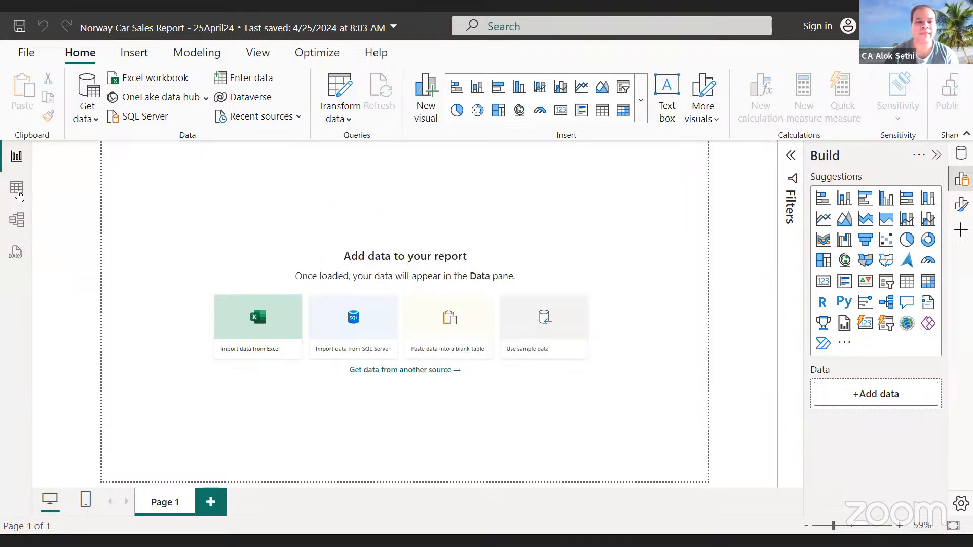
pyautogui.click(17, 220)
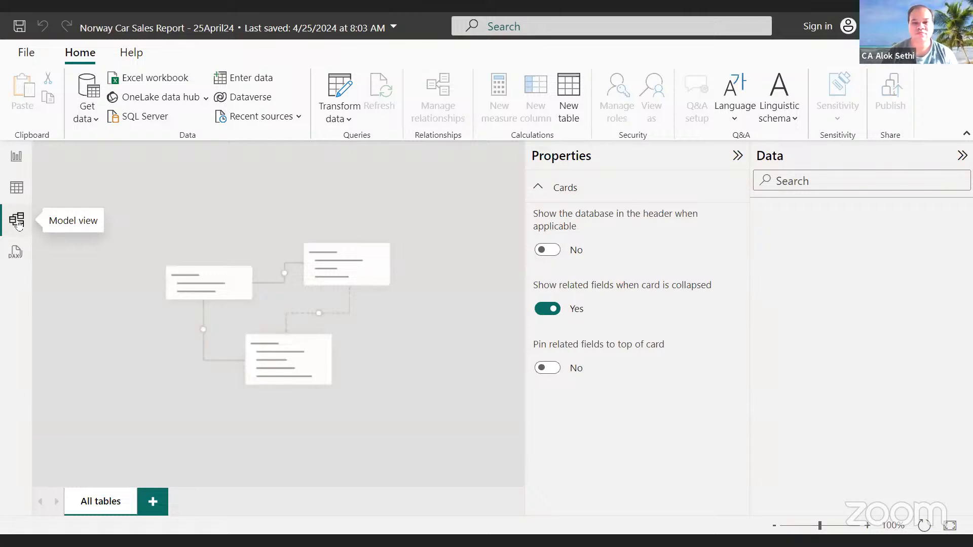
pyautogui.click(739, 163)
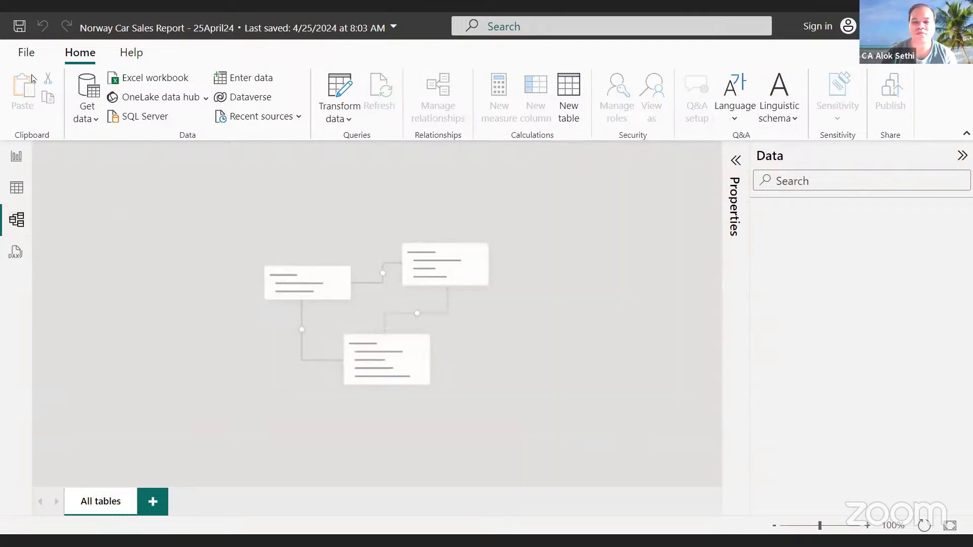
pyautogui.click(17, 187)
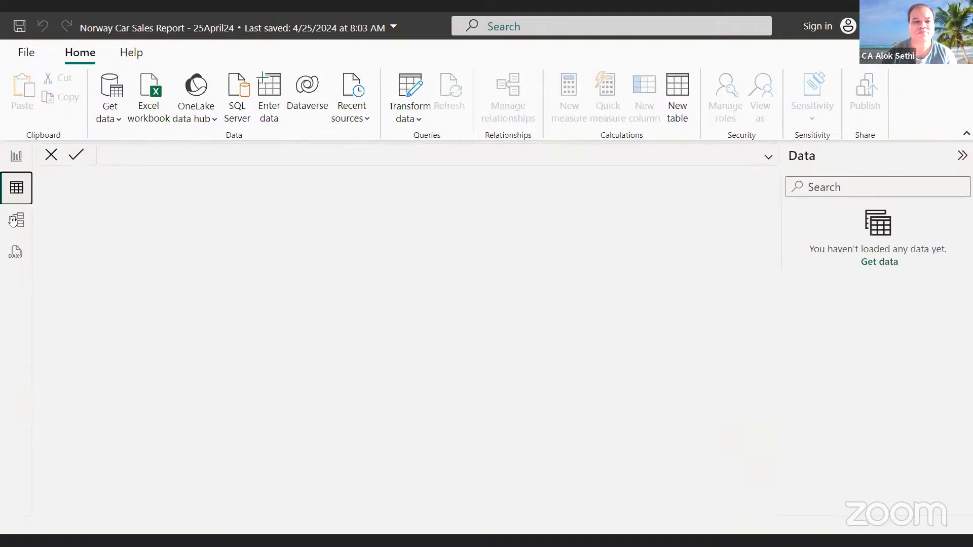
pyautogui.click(13, 220)
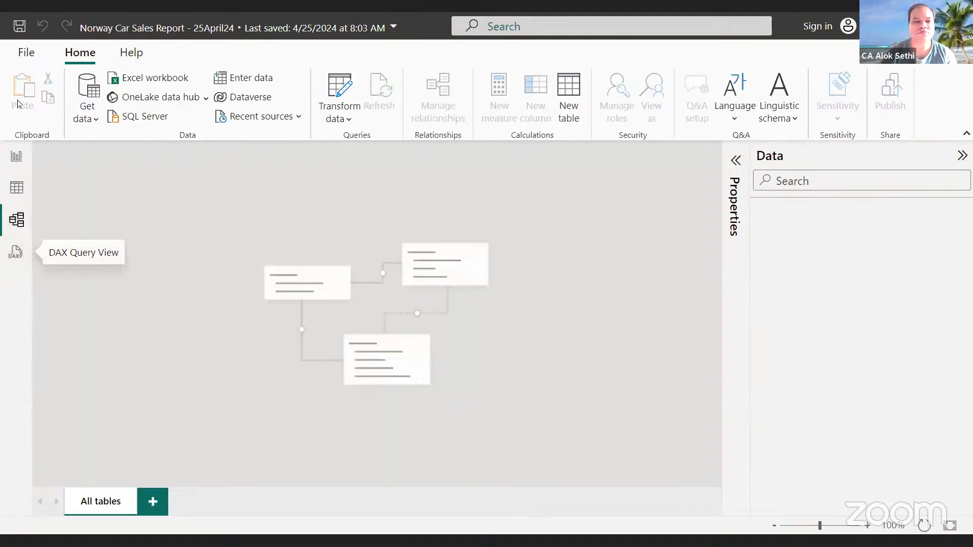
pyautogui.click(25, 54)
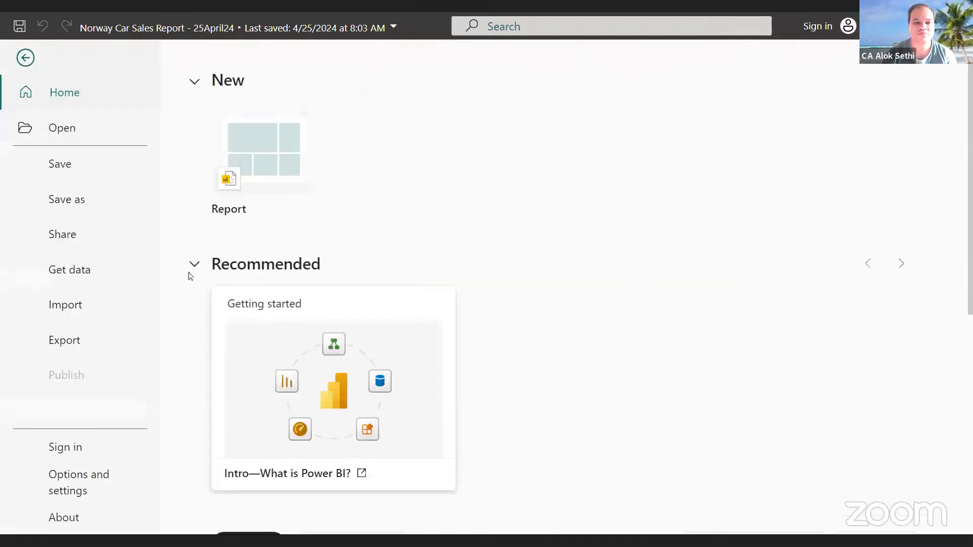
pyautogui.scroll(-6, 189, 275)
pyautogui.scroll(-1, 189, 276)
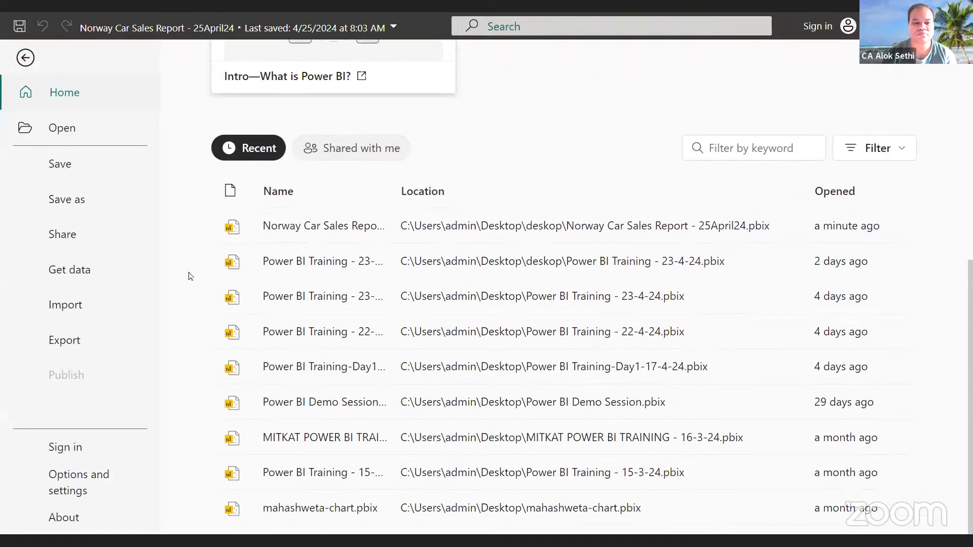
pyautogui.scroll(7, 189, 275)
pyautogui.press('Escape')
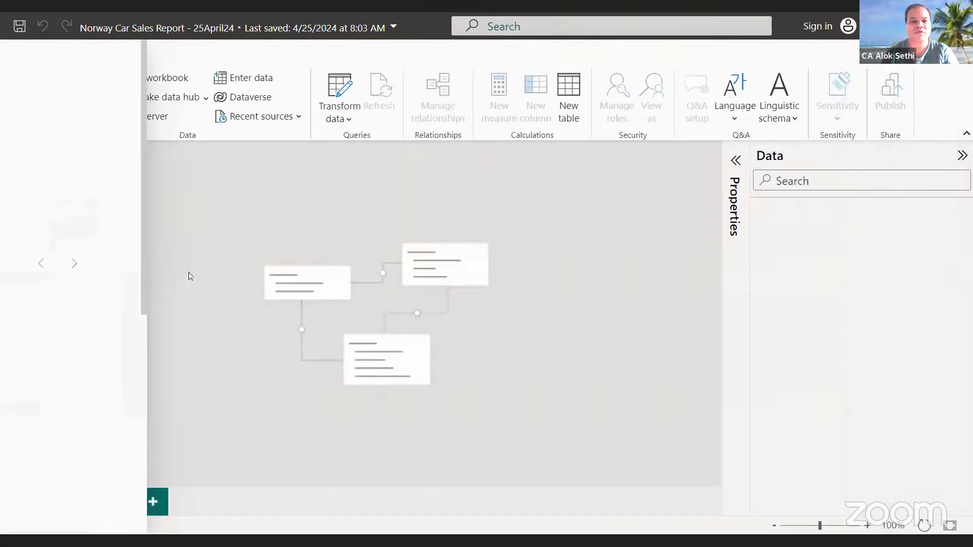
# Connect to the Cars_dataset Excel workbook in the Norway Sales Report folder, inside the deskop folder on the Desktop.
pyautogui.click(89, 114)
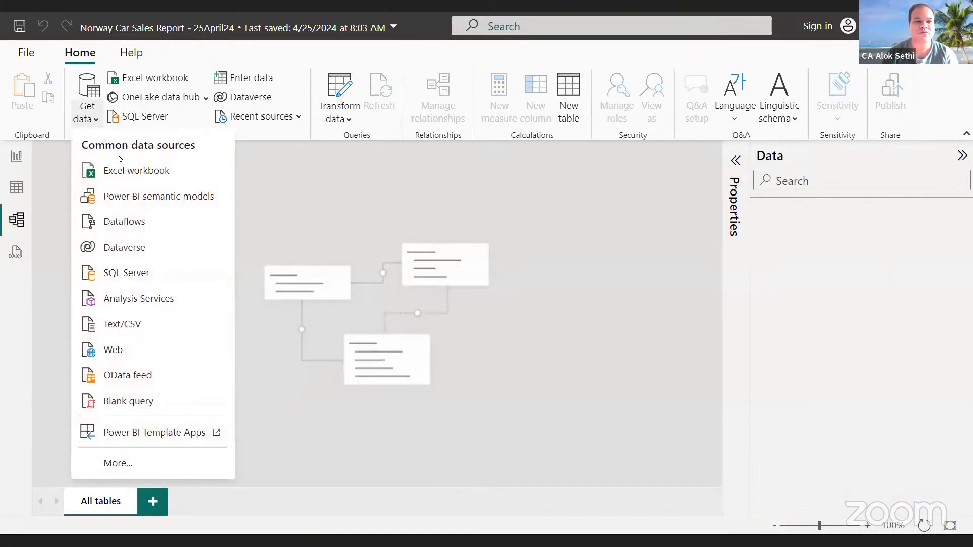
pyautogui.click(132, 170)
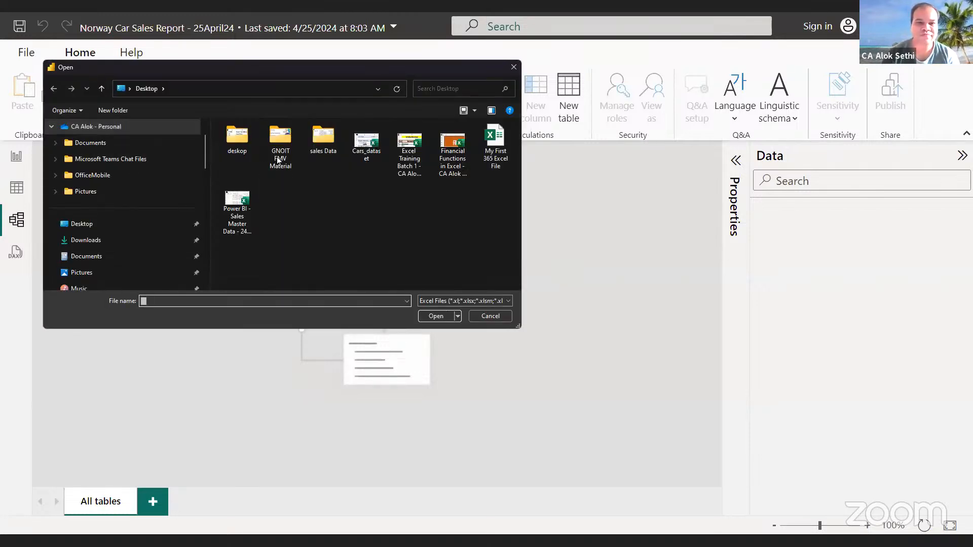
pyautogui.doubleClick(240, 142)
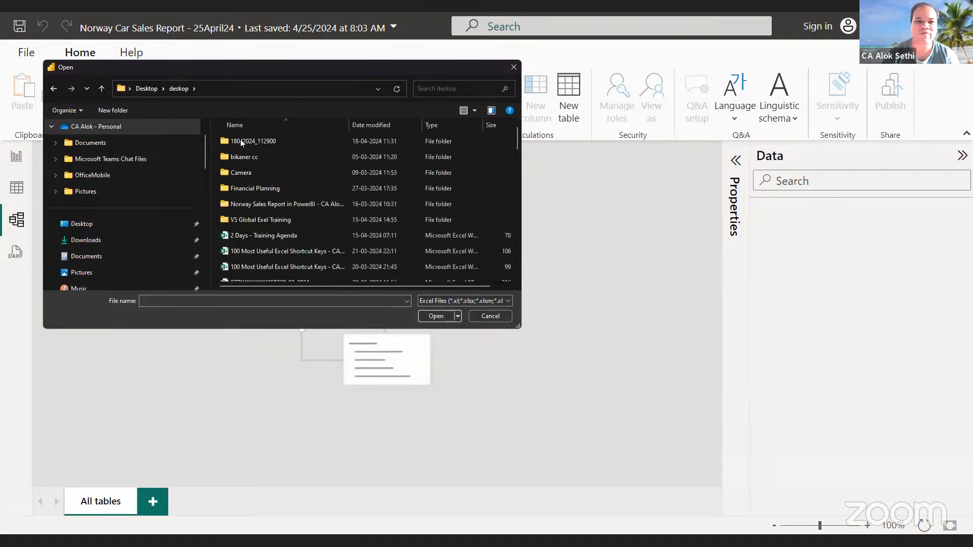
pyautogui.click(273, 160)
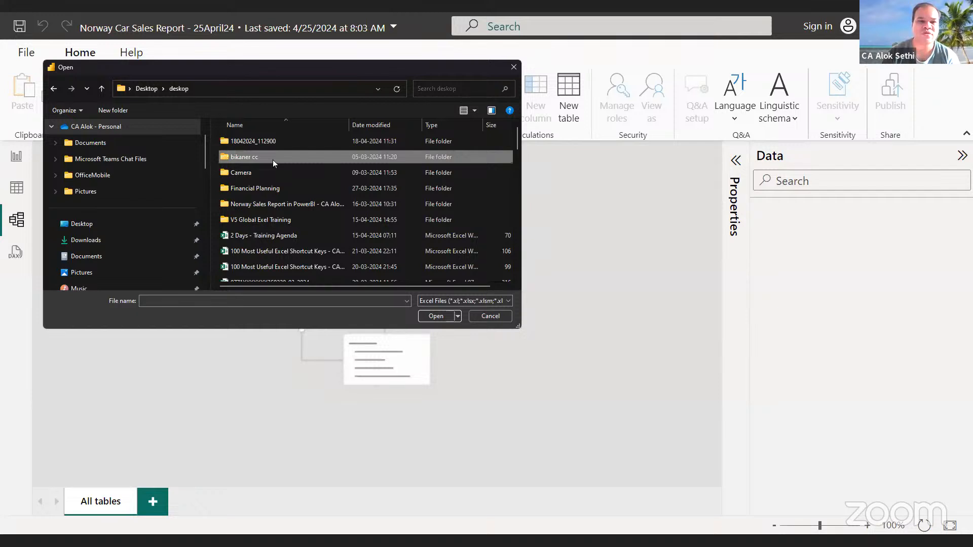
pyautogui.press('Down')
pyautogui.press('Down')
pyautogui.press('Down')
pyautogui.press('Return')
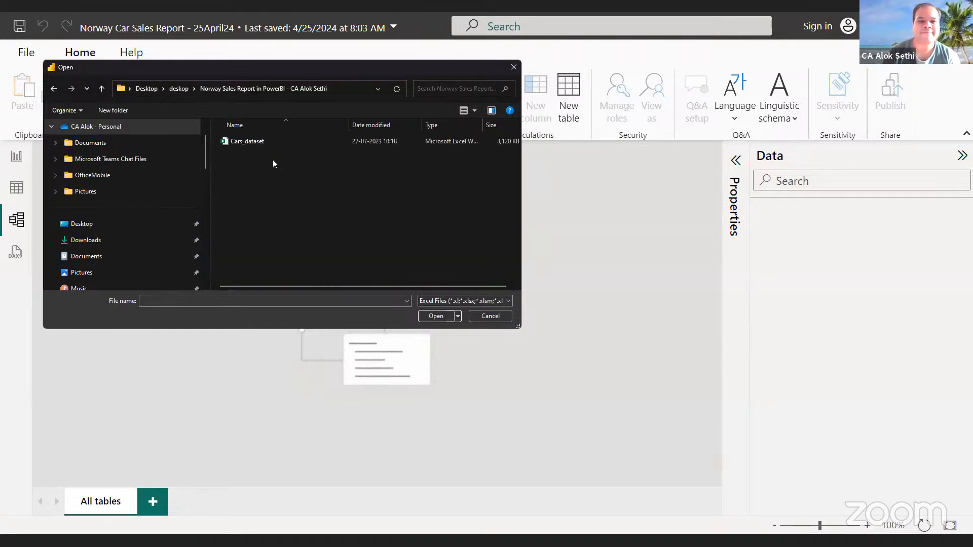
pyautogui.doubleClick(262, 144)
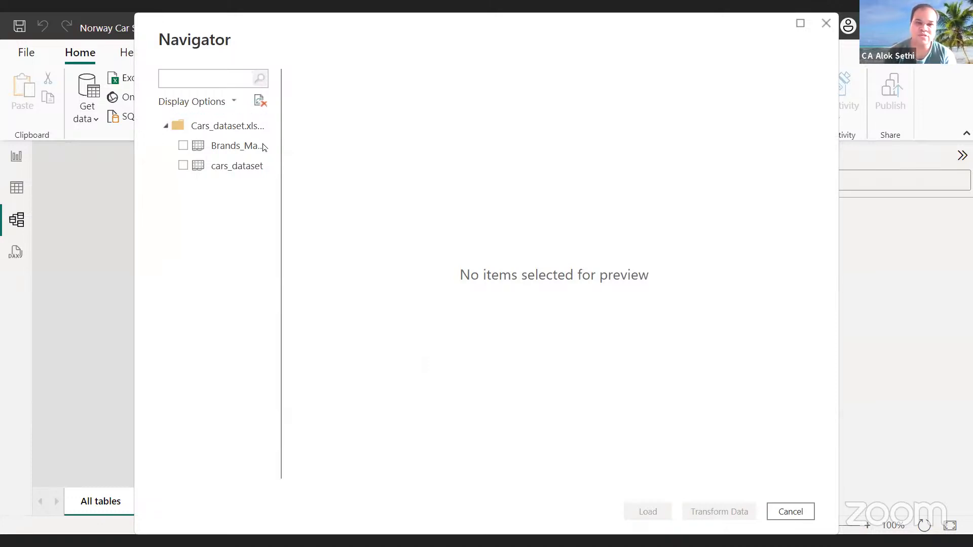
# Select the Brands_Master Data and cars_dataset tables from the workbook and send them to Transform Data.
pyautogui.click(184, 146)
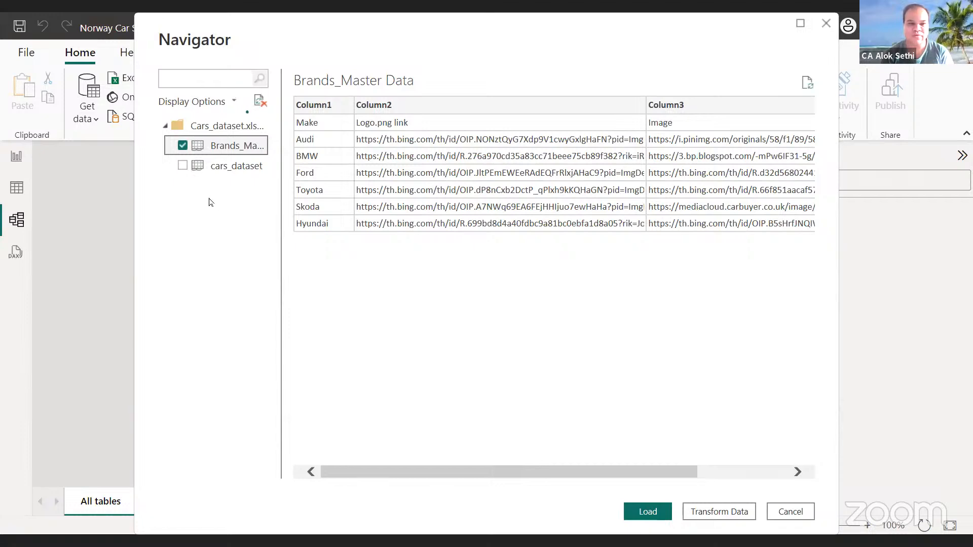
pyautogui.click(183, 166)
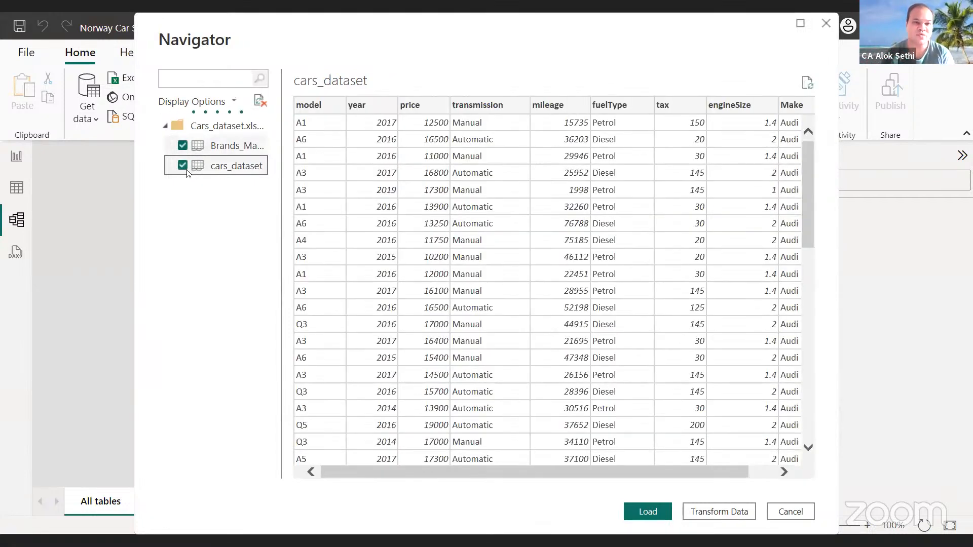
pyautogui.click(705, 508)
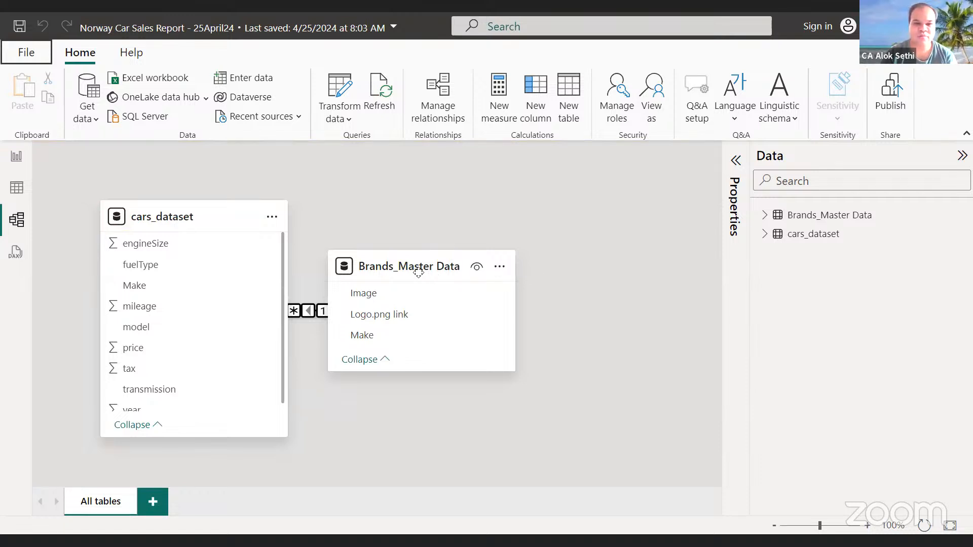
# Move the Brands_Master Data table away from cars_dataset in the model diagram and check the Make field in both tables.
pyautogui.moveTo(476, 266)
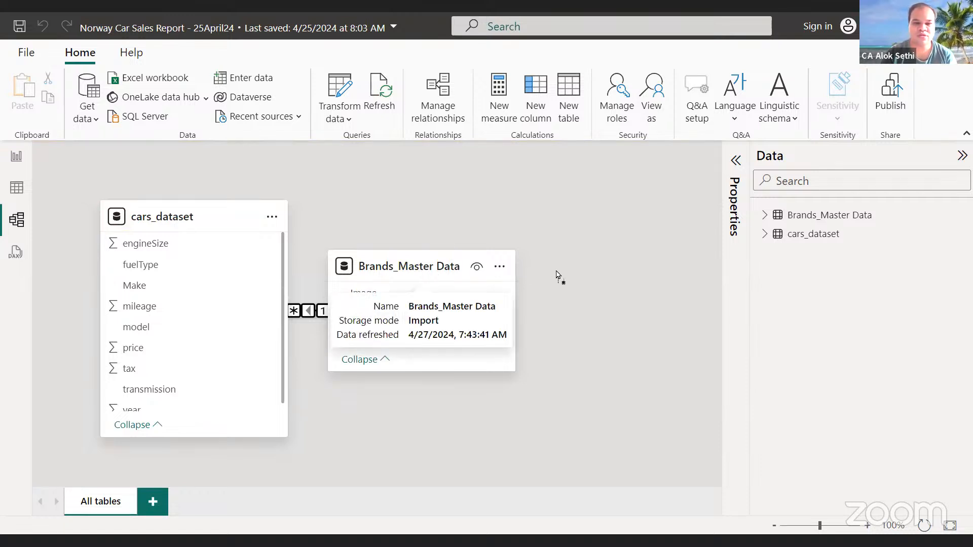
pyautogui.moveTo(557, 271); pyautogui.dragTo(562, 239)
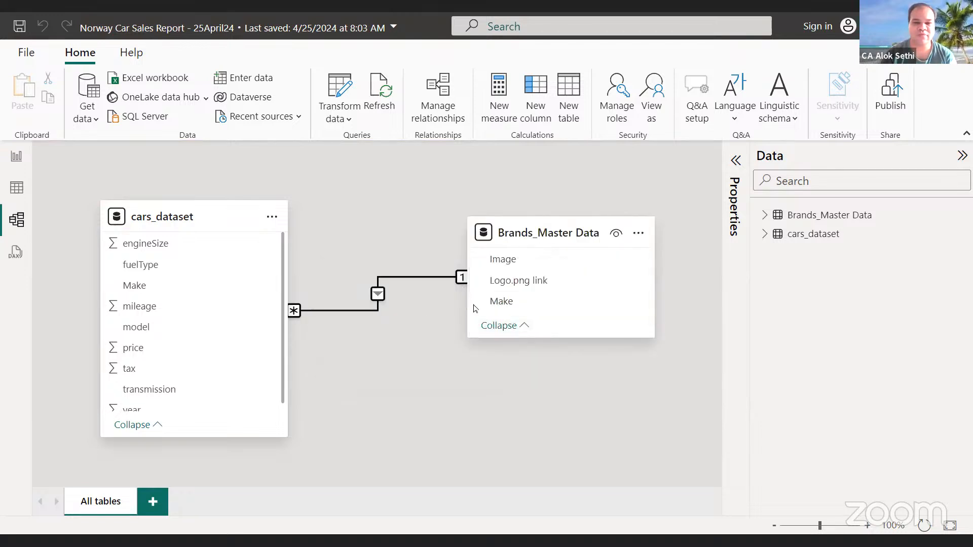
pyautogui.click(476, 304)
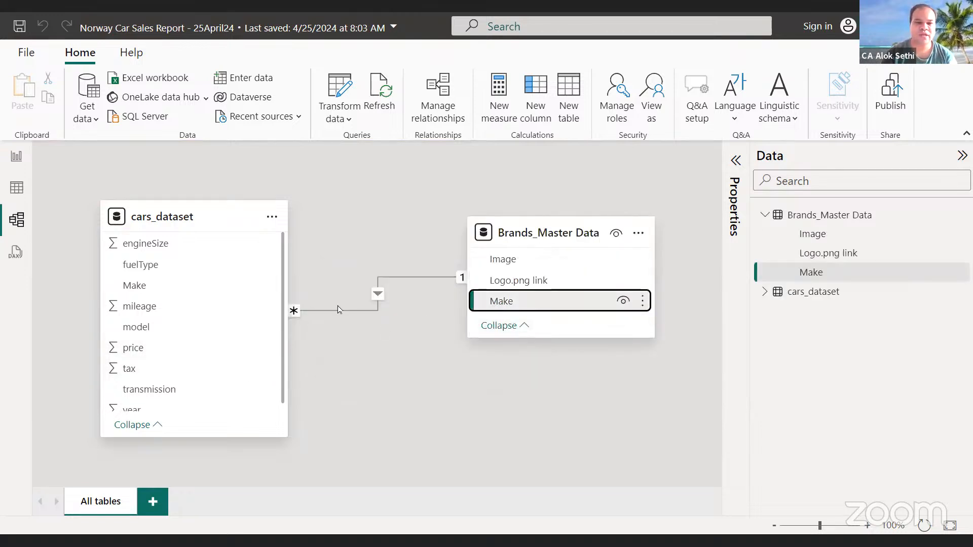
pyautogui.click(173, 285)
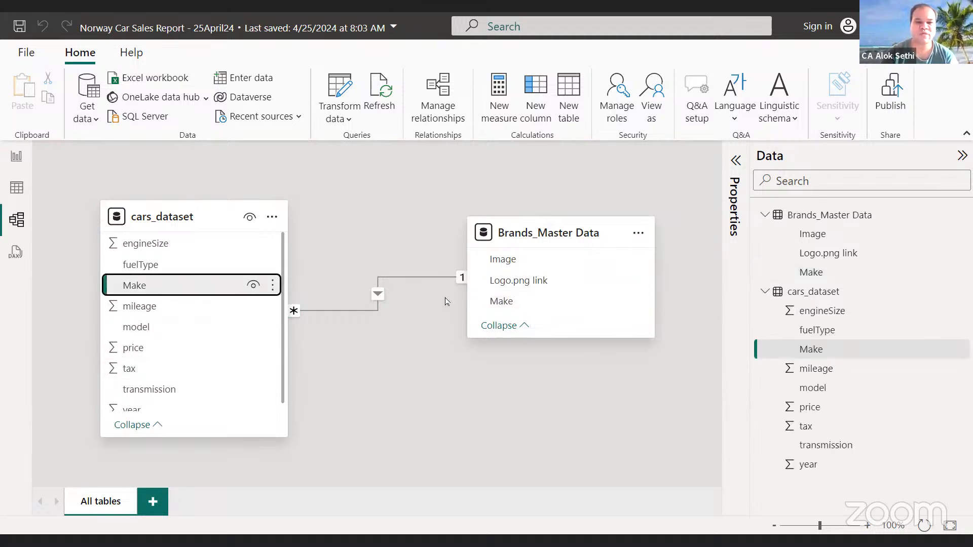
pyautogui.click(499, 301)
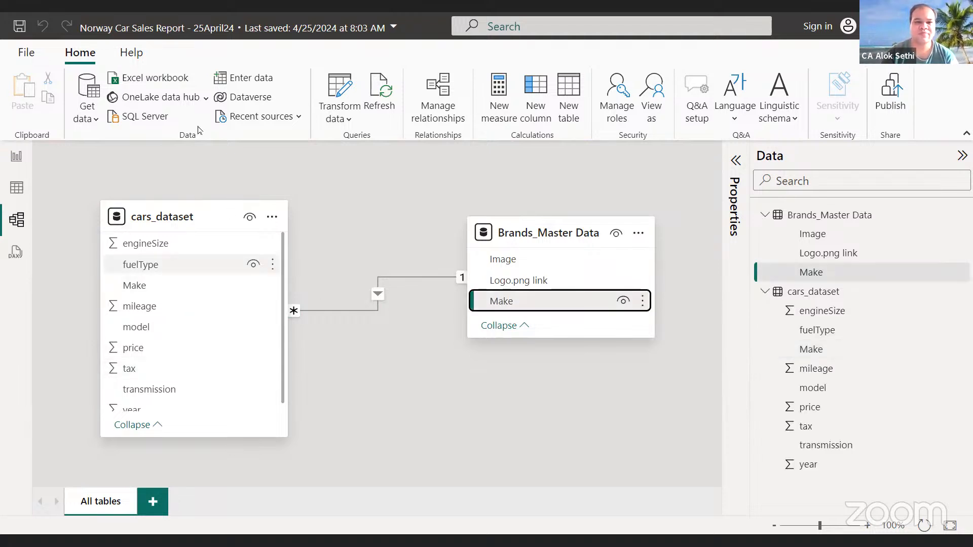
pyautogui.click(86, 119)
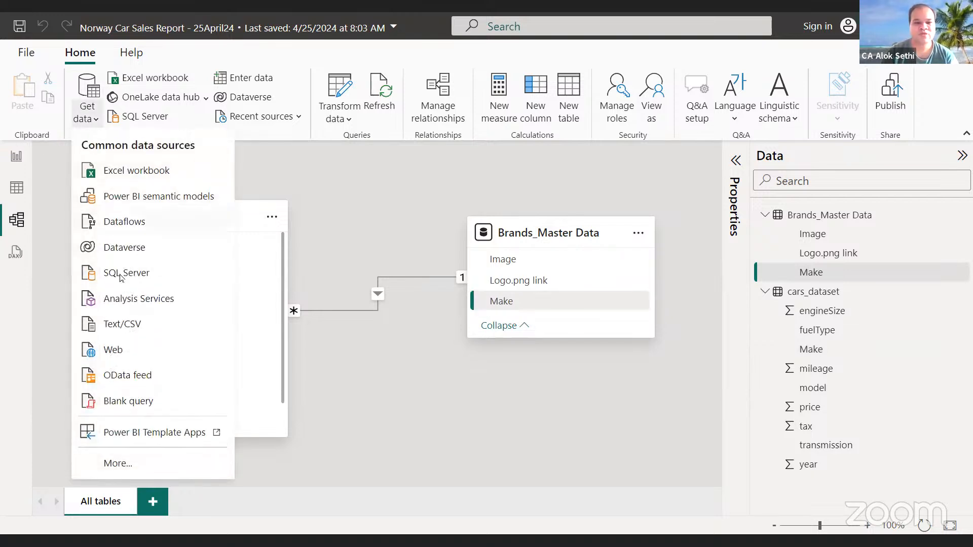
pyautogui.click(119, 326)
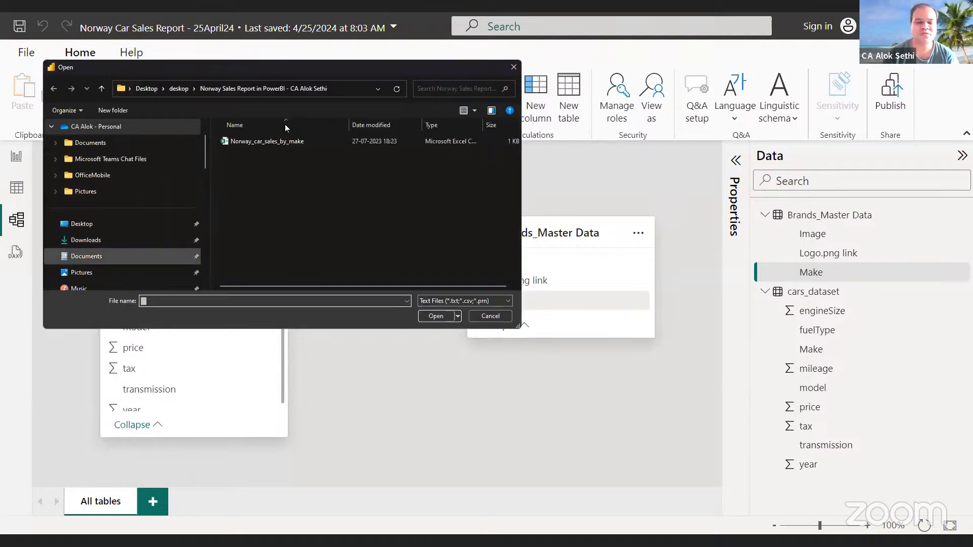
pyautogui.click(273, 140)
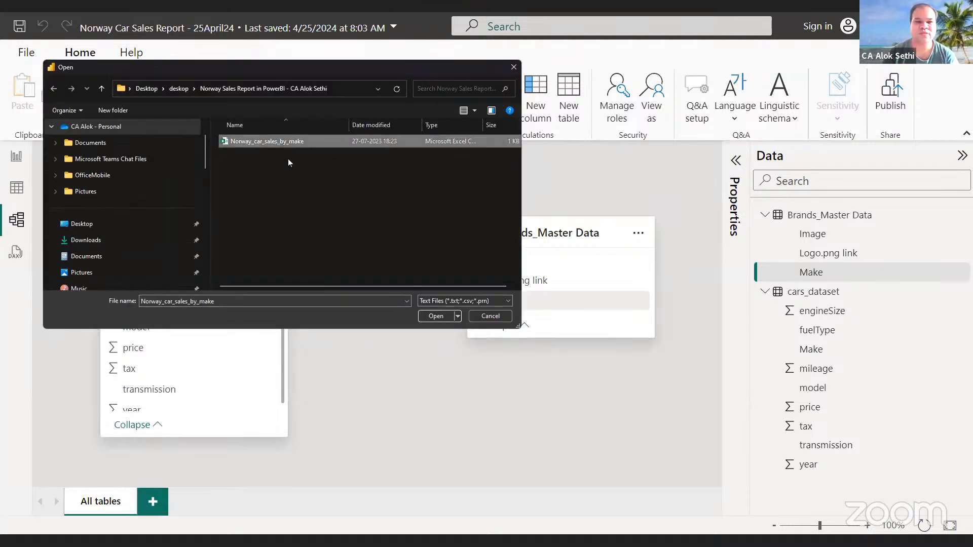
pyautogui.press('Return')
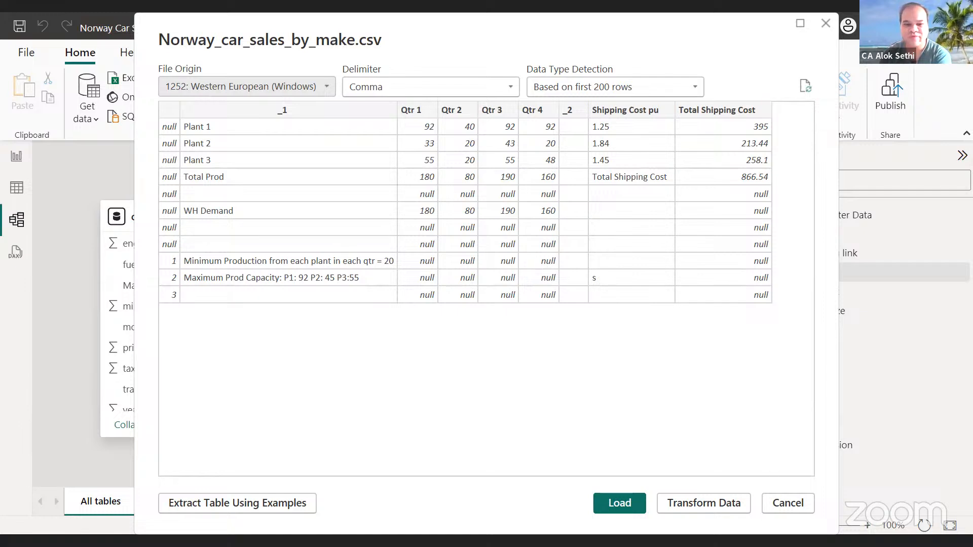
pyautogui.click(792, 505)
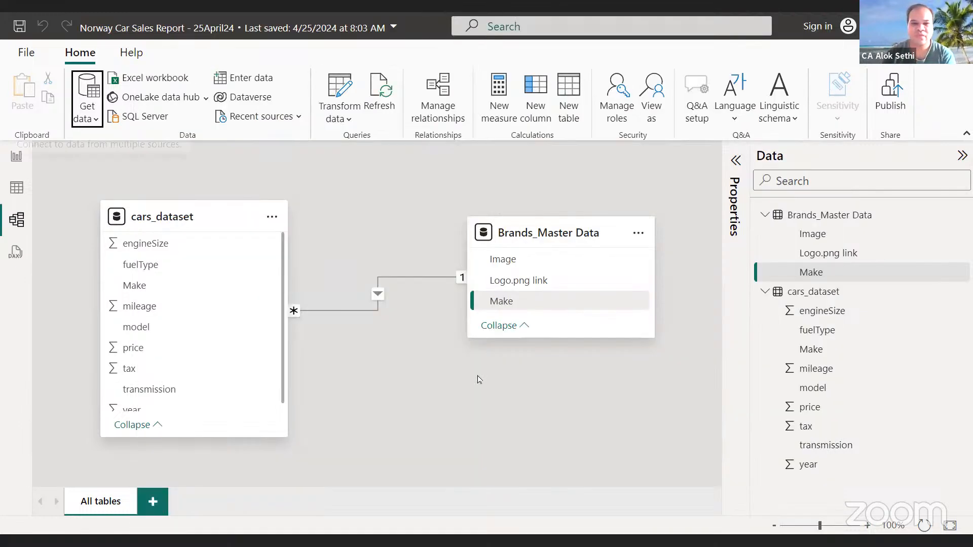
# Open the Norway_car_sales_by_make CSV file stored directly on the Desktop as a Text/CSV data source.
pyautogui.click(81, 109)
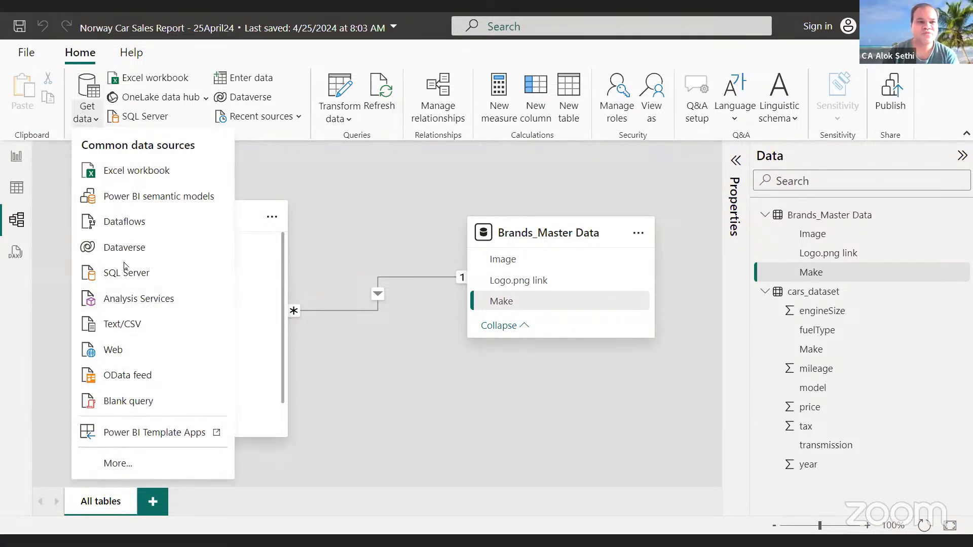
pyautogui.click(134, 324)
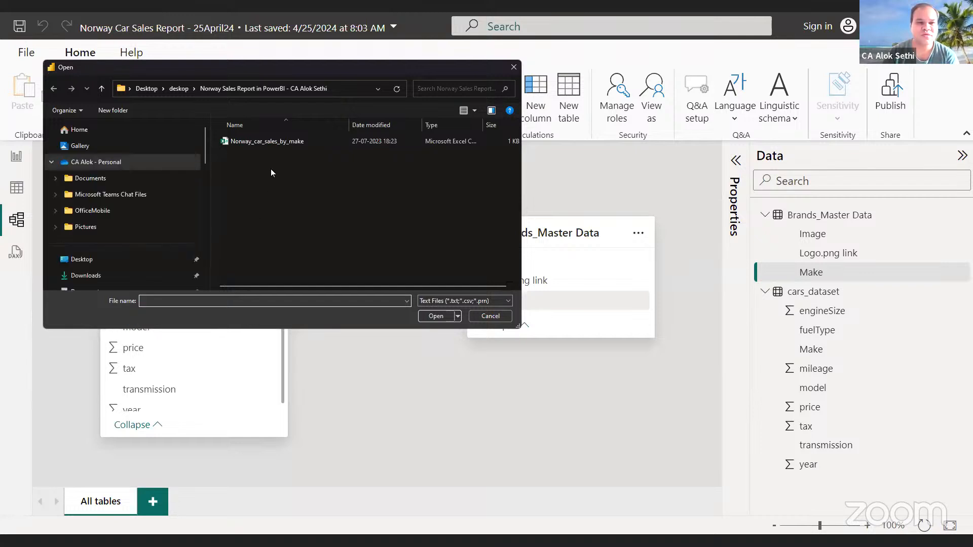
pyautogui.click(175, 89)
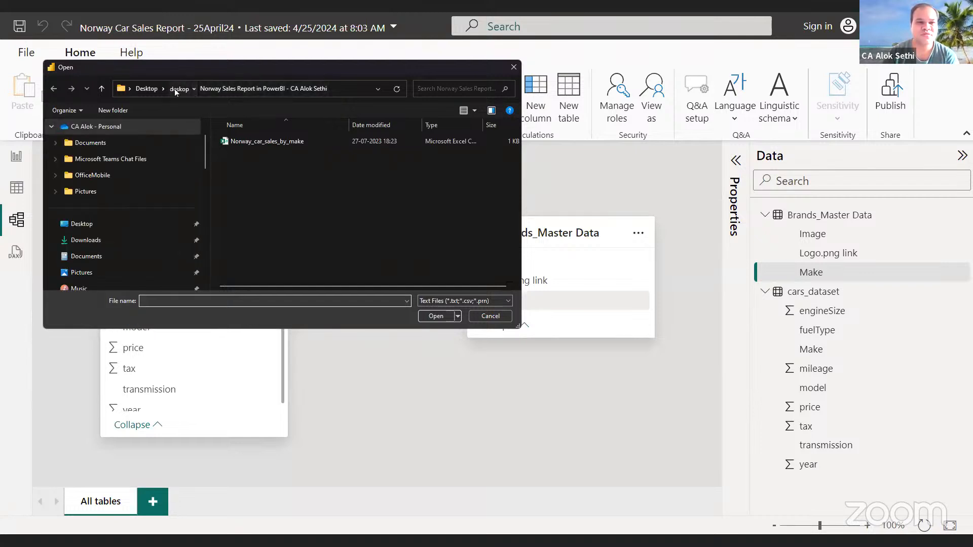
pyautogui.scroll(-1, 290, 247)
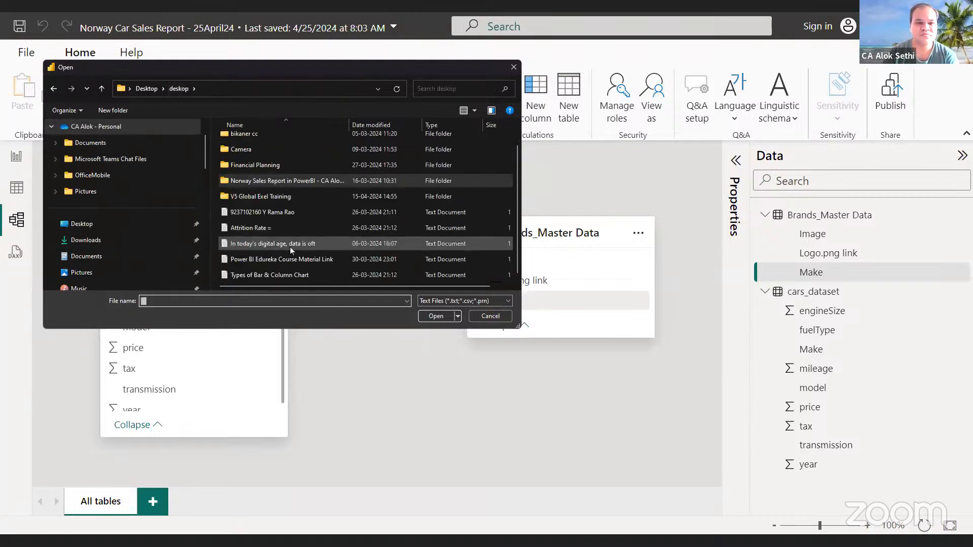
pyautogui.click(144, 88)
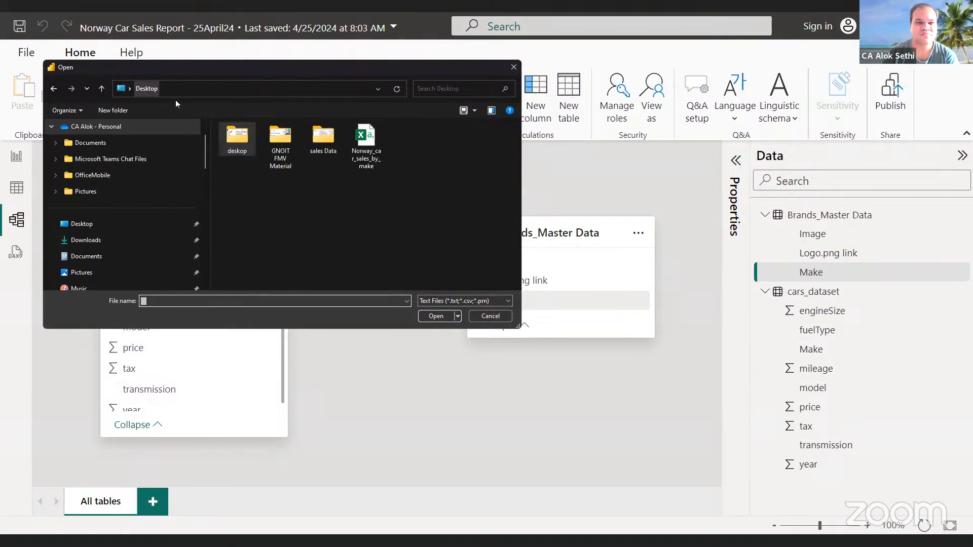
pyautogui.click(367, 152)
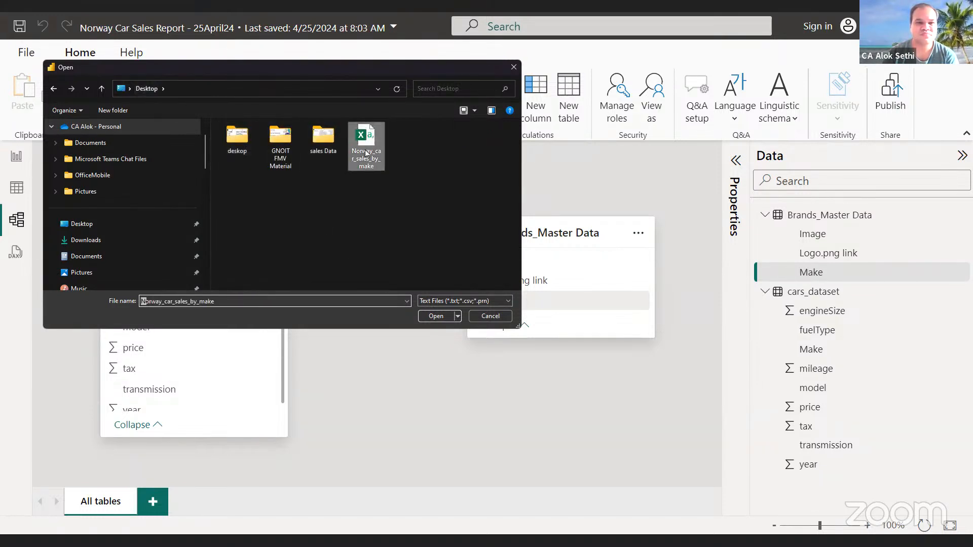
pyautogui.click(448, 316)
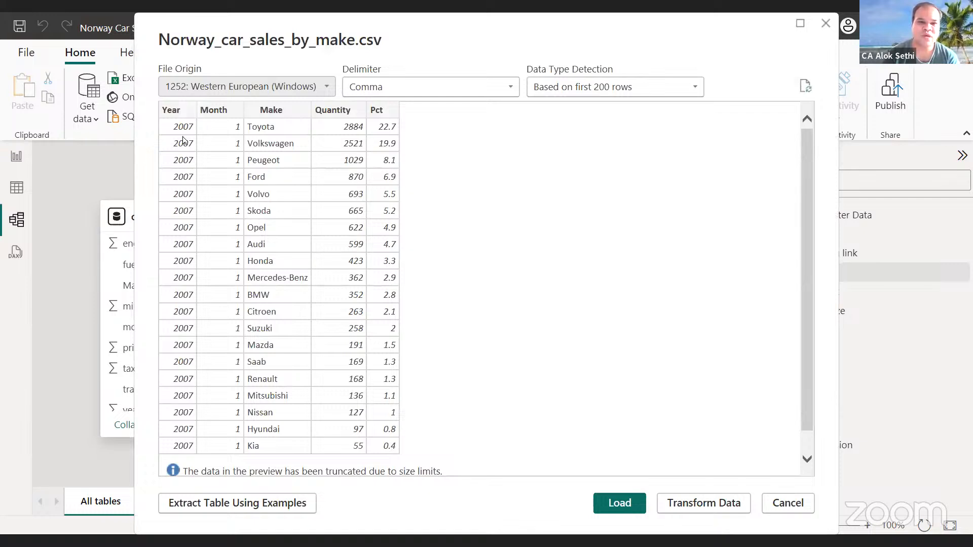
# Look over the preview of Norway_car_sales_by_make.csv and load it into the model with the comma delimiter.
pyautogui.scroll(-1, 238, 375)
pyautogui.scroll(1, 238, 375)
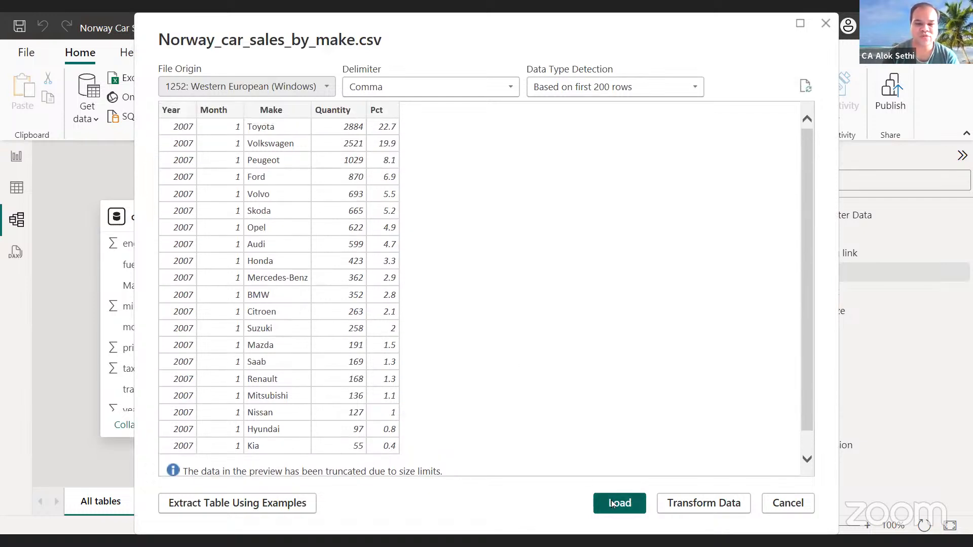
pyautogui.click(612, 503)
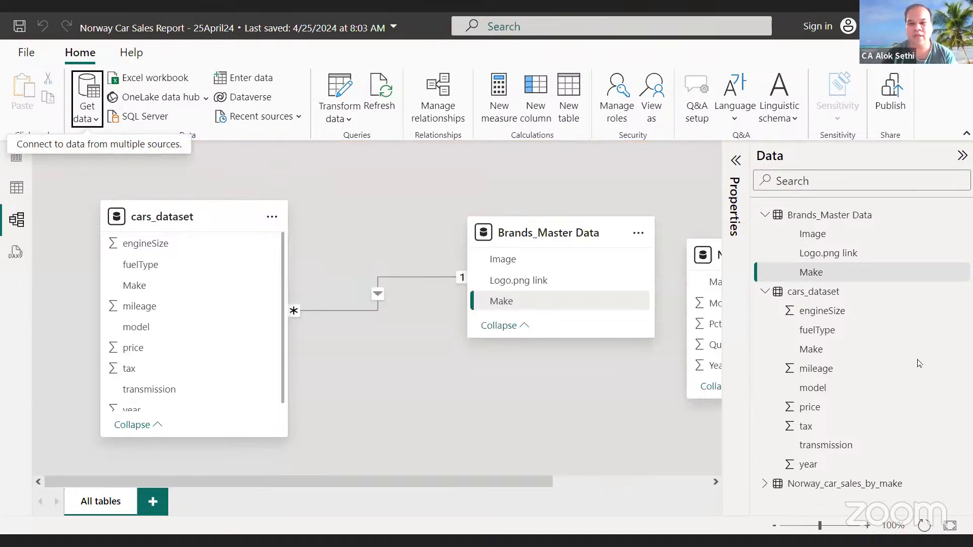
# Arrange the model diagram with Brands_Master Data beside cars_dataset and a taller Norway_car_sales_by_make table aligned next to them.
pyautogui.click(960, 157)
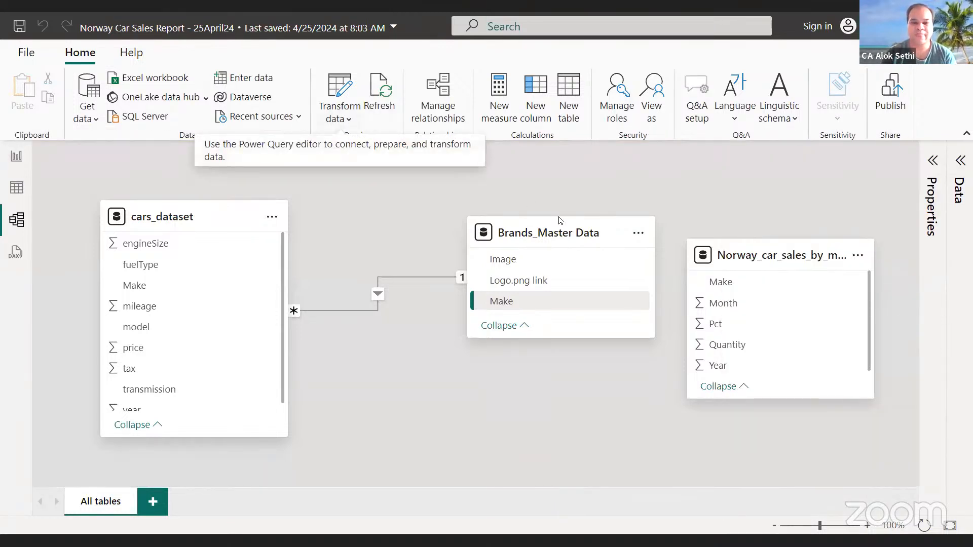
pyautogui.moveTo(548, 233)
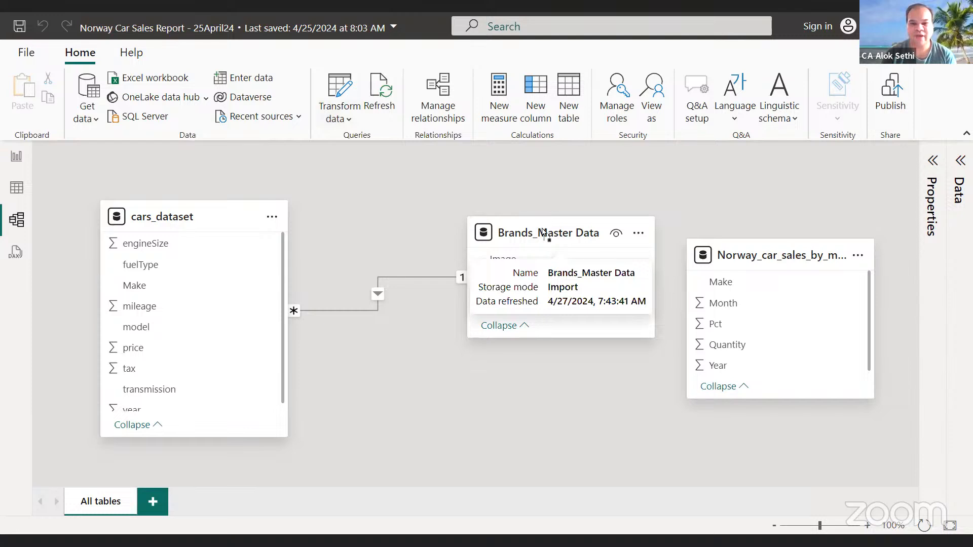
pyautogui.moveTo(543, 233); pyautogui.dragTo(447, 217)
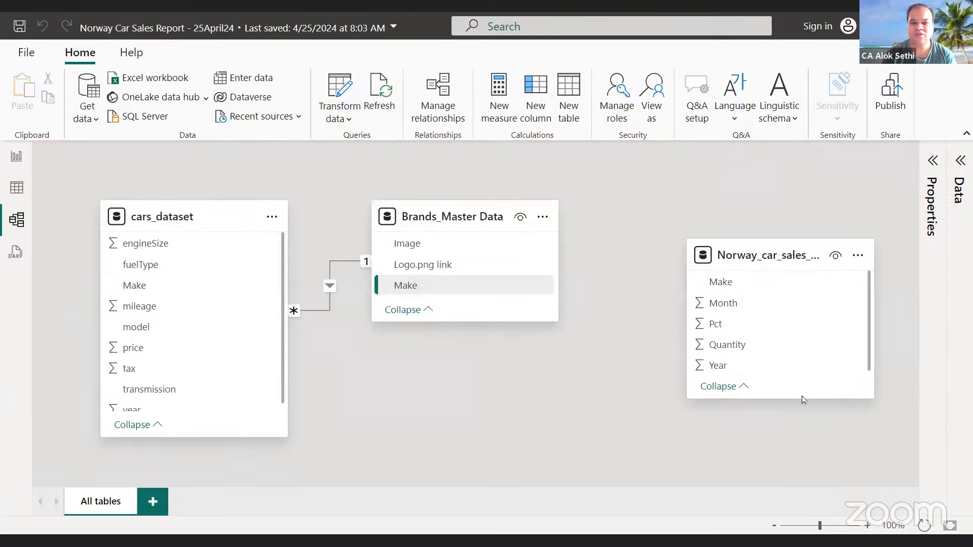
pyautogui.moveTo(802, 396); pyautogui.dragTo(819, 480)
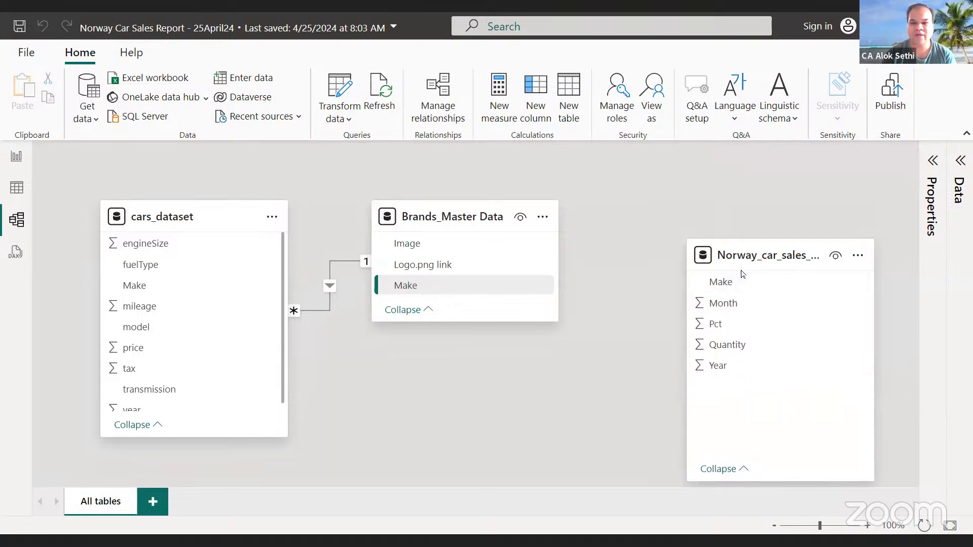
pyautogui.moveTo(743, 255)
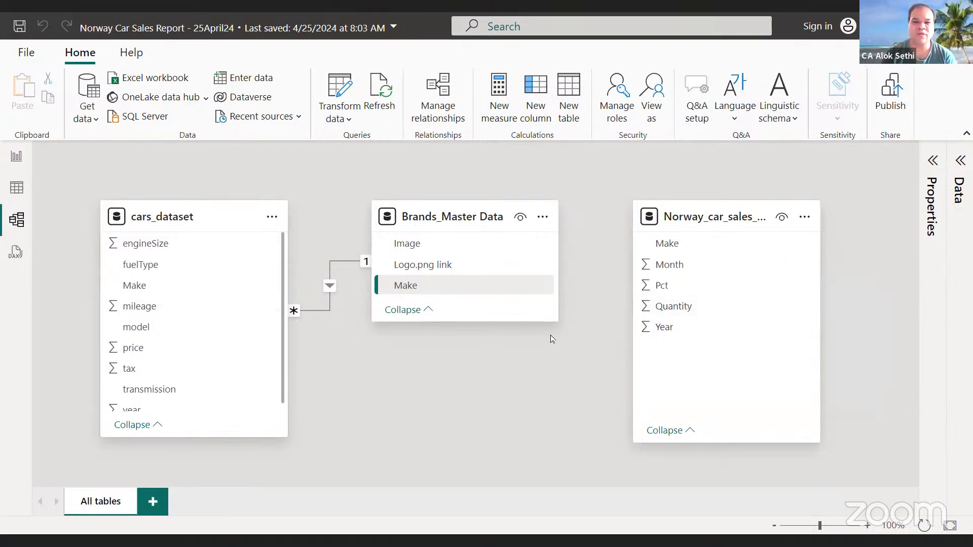
# Create an active many-to-many relationship on Make between cars_dataset and Norway_car_sales_by_make, with cross filter direction Both.
pyautogui.click(157, 288)
pyautogui.moveTo(157, 287); pyautogui.dragTo(694, 246)
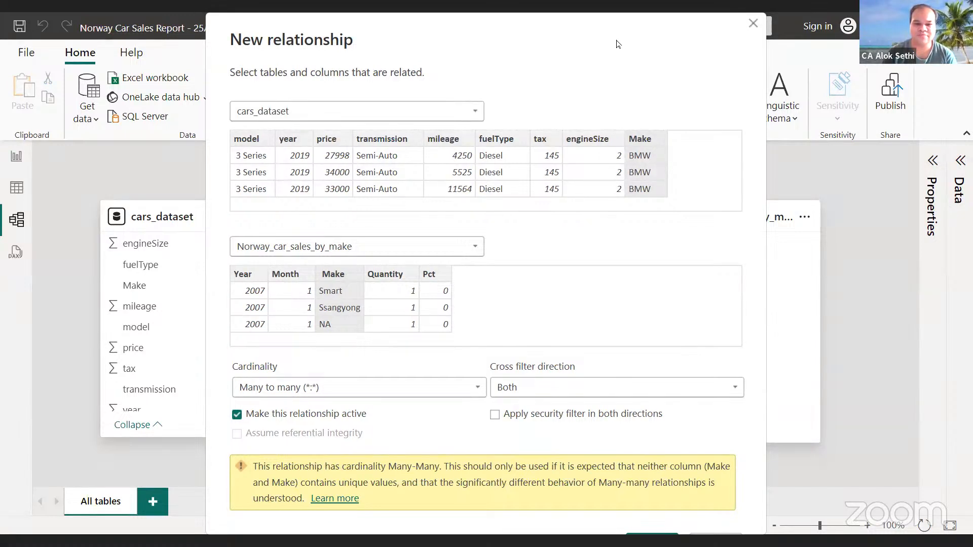
pyautogui.moveTo(617, 44); pyautogui.dragTo(554, 44)
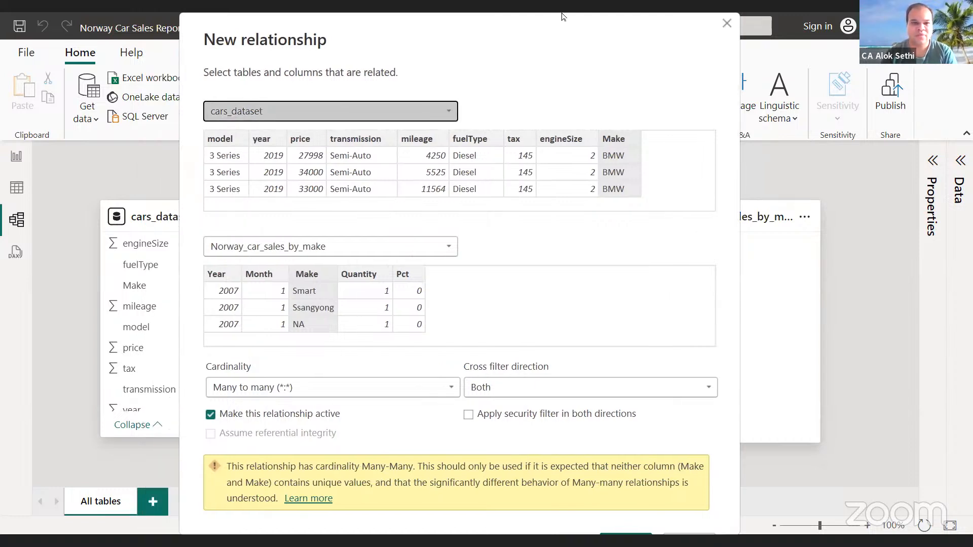
pyautogui.press('Tab')
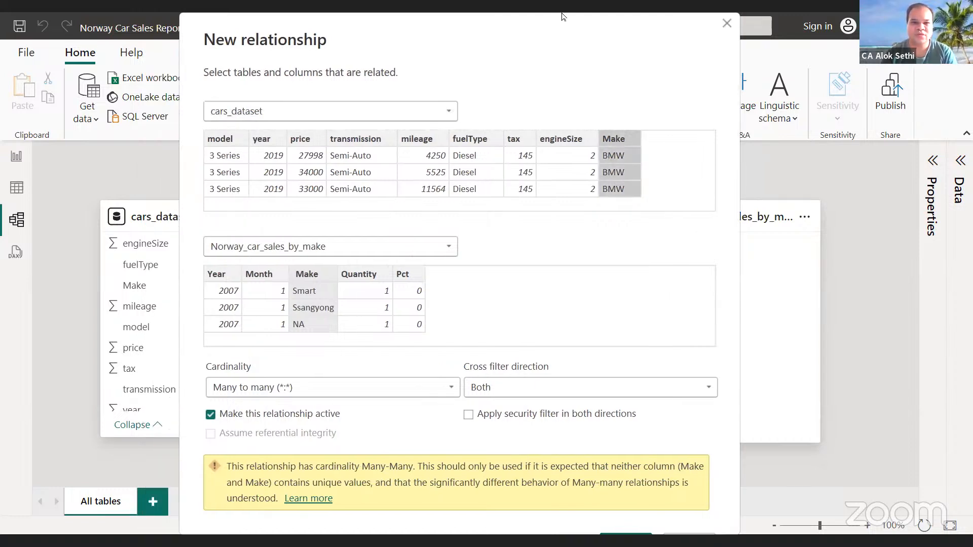
pyautogui.press('Tab')
pyautogui.press('Tab')
pyautogui.press('Tab')
pyautogui.press('Tab')
pyautogui.press('Tab')
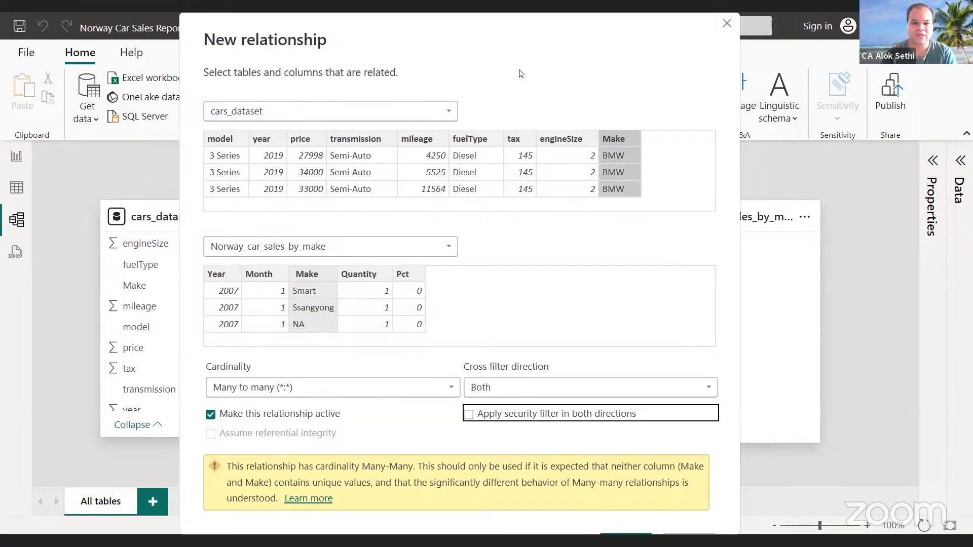
pyautogui.press('Tab')
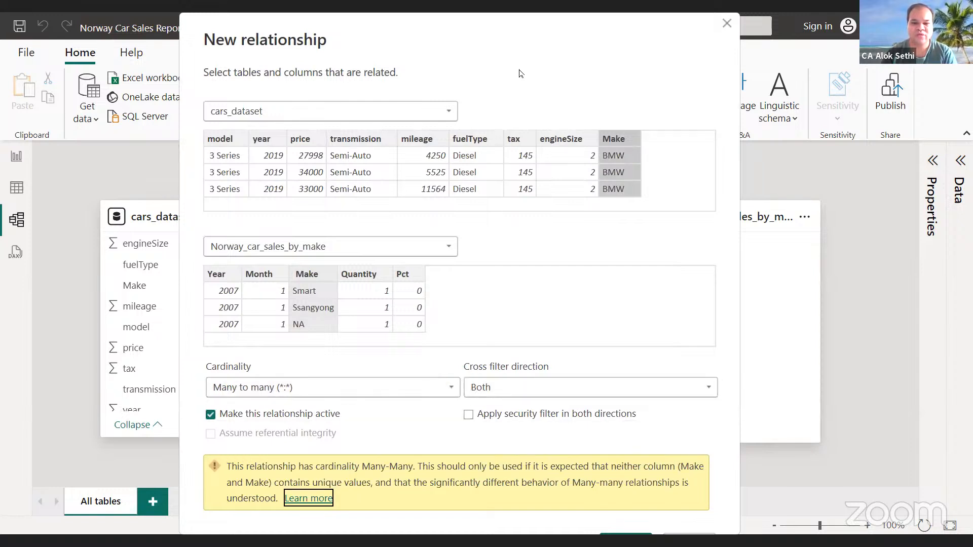
pyautogui.press('Tab')
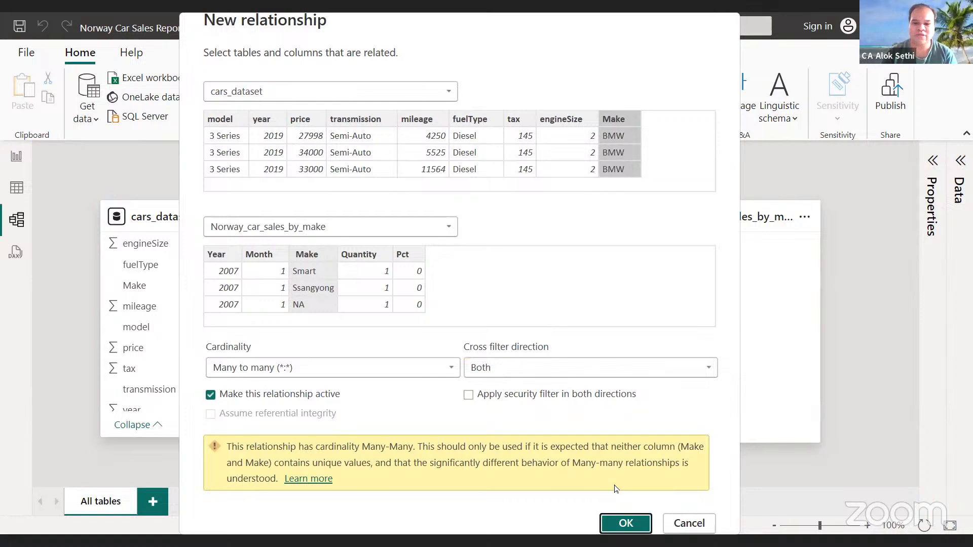
pyautogui.press('Return')
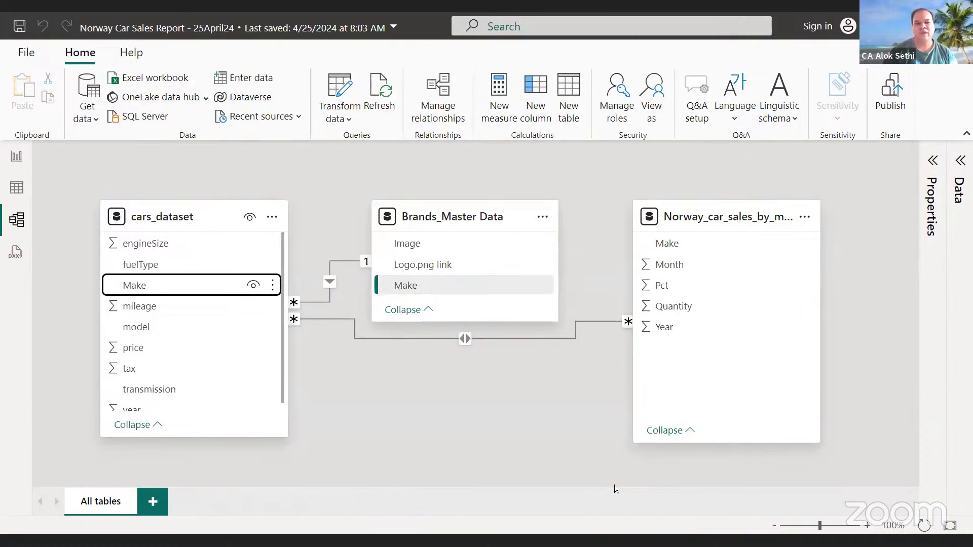
pyautogui.click(614, 485)
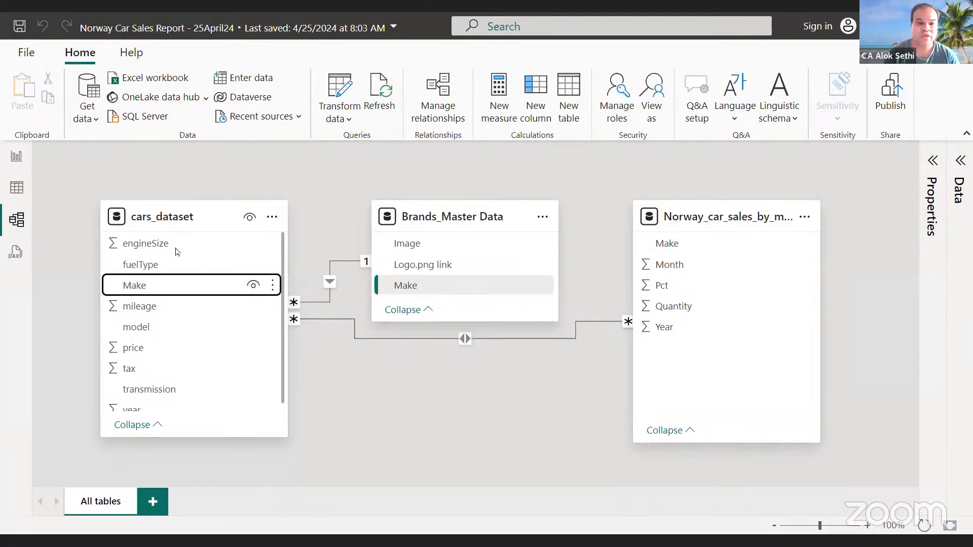
pyautogui.click(15, 158)
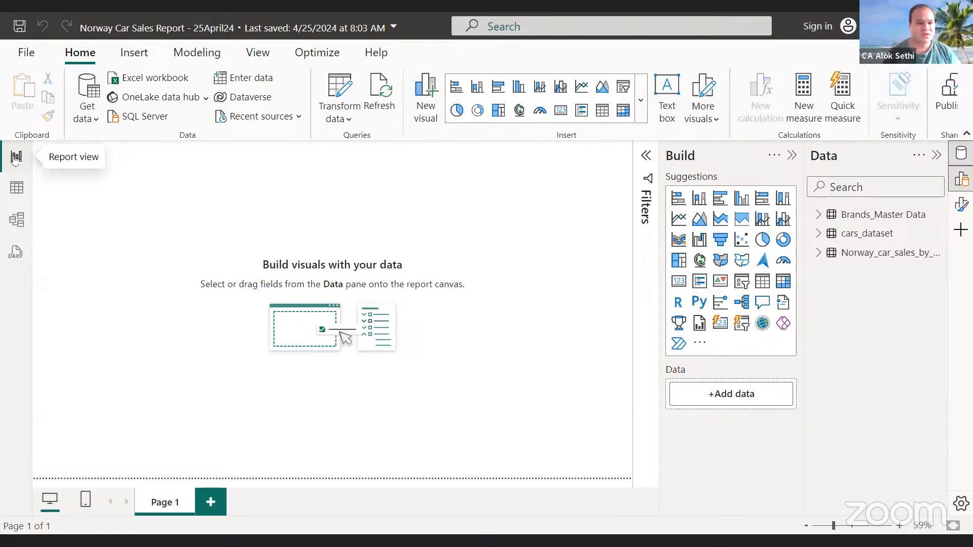
pyautogui.click(21, 231)
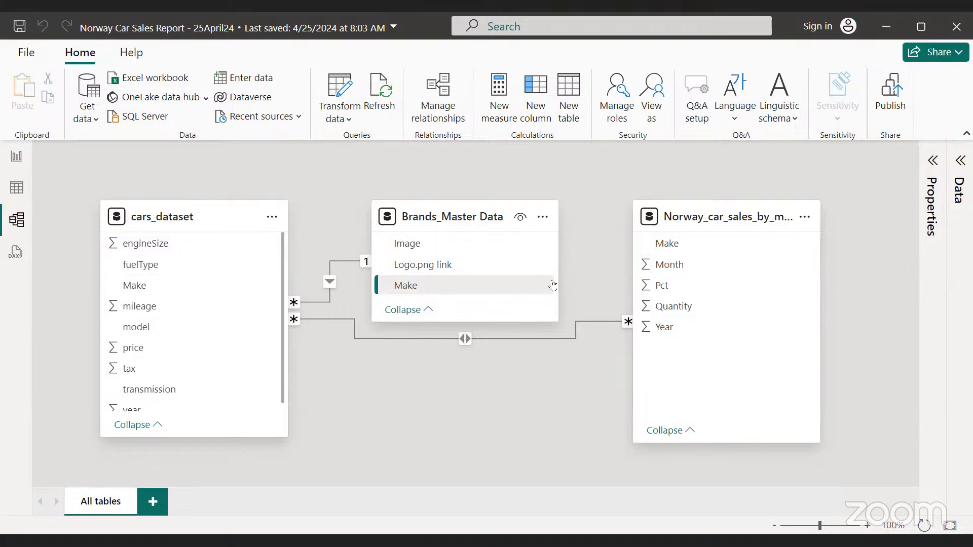
# Relate Make in Brands_Master Data to Make in Norway_car_sales_by_make and shift the Norway table slightly away.
pyautogui.click(471, 291)
pyautogui.moveTo(507, 287); pyautogui.dragTo(708, 246)
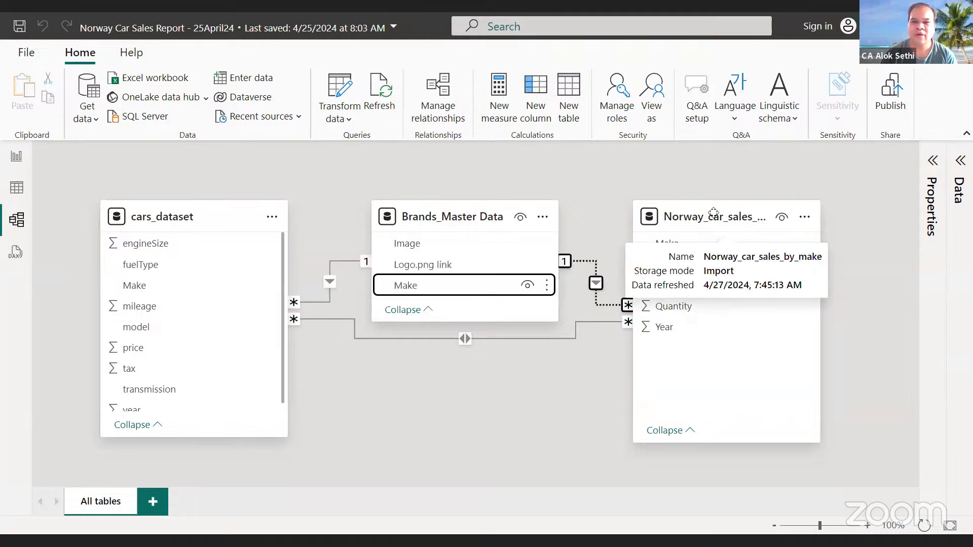
pyautogui.moveTo(713, 213); pyautogui.dragTo(675, 218)
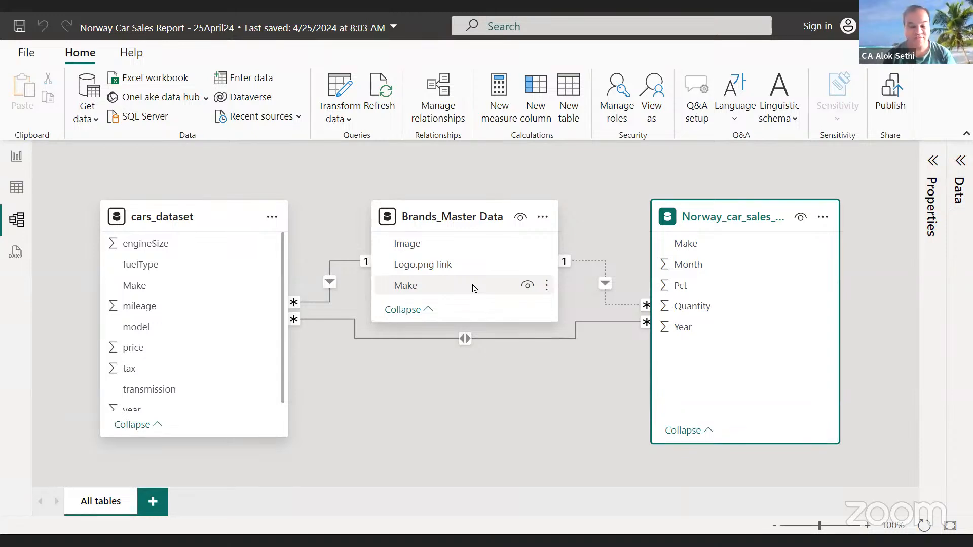
pyautogui.click(698, 244)
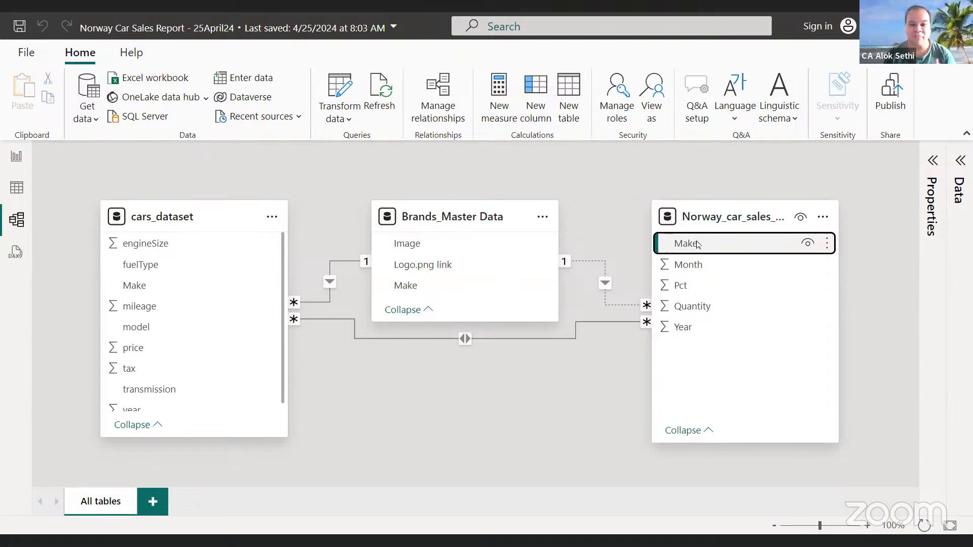
# Examine the Make values in the Brands_Master Data and Norway_car_sales_by_make table data, including the Norway table's list of distinct makes.
pyautogui.click(17, 188)
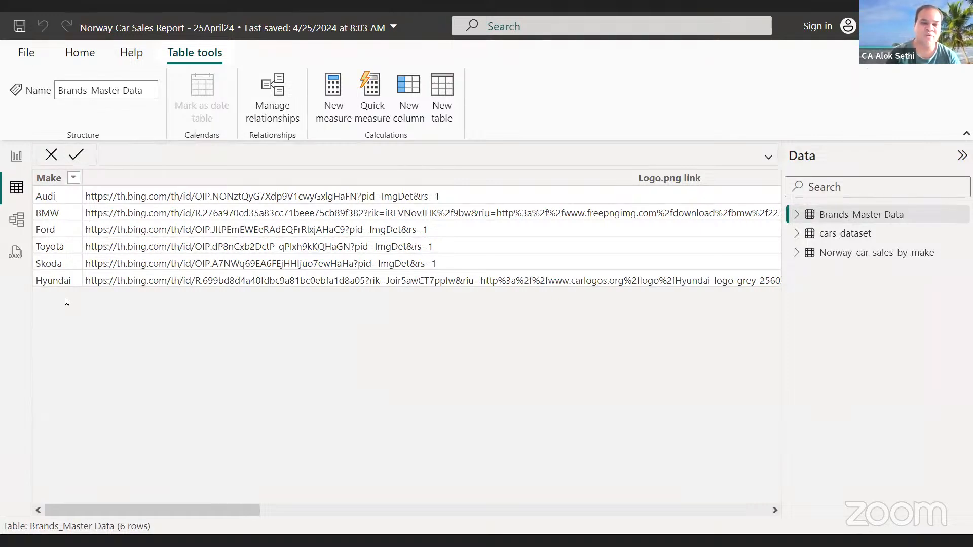
pyautogui.click(822, 253)
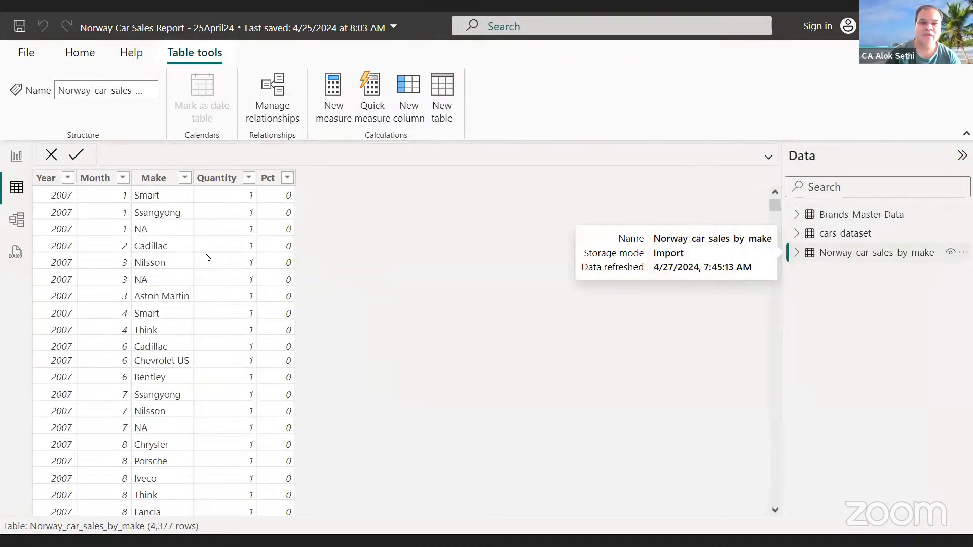
pyautogui.click(185, 178)
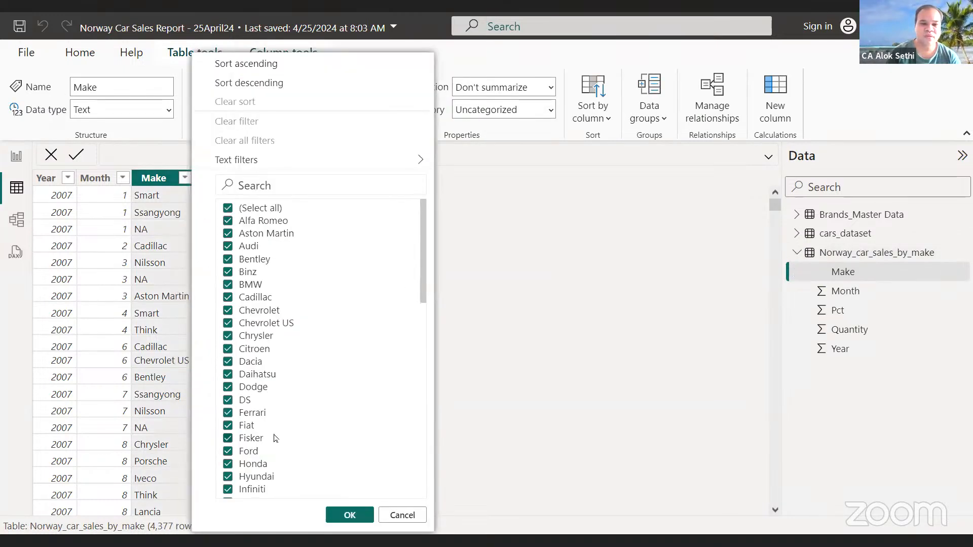
pyautogui.scroll(-10, 274, 437)
pyautogui.scroll(10, 274, 437)
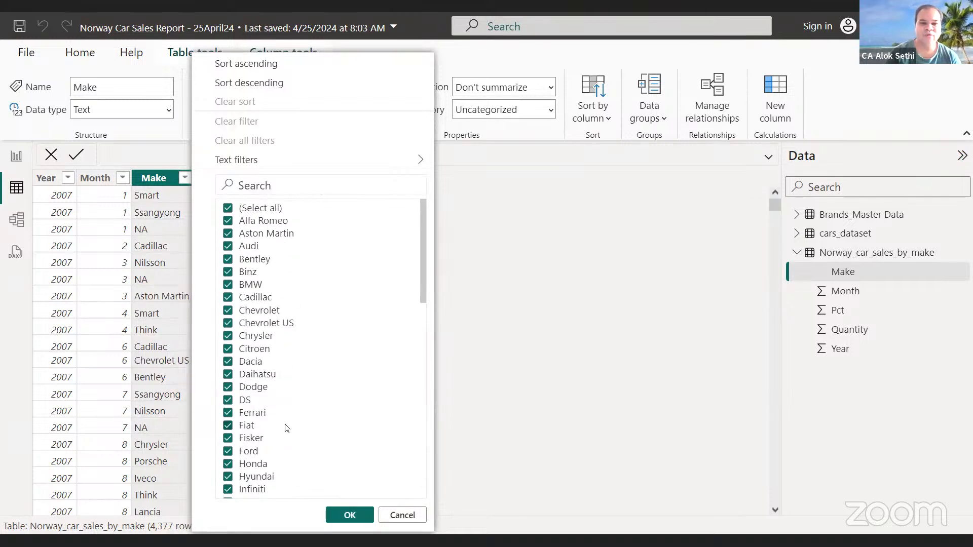
pyautogui.click(402, 515)
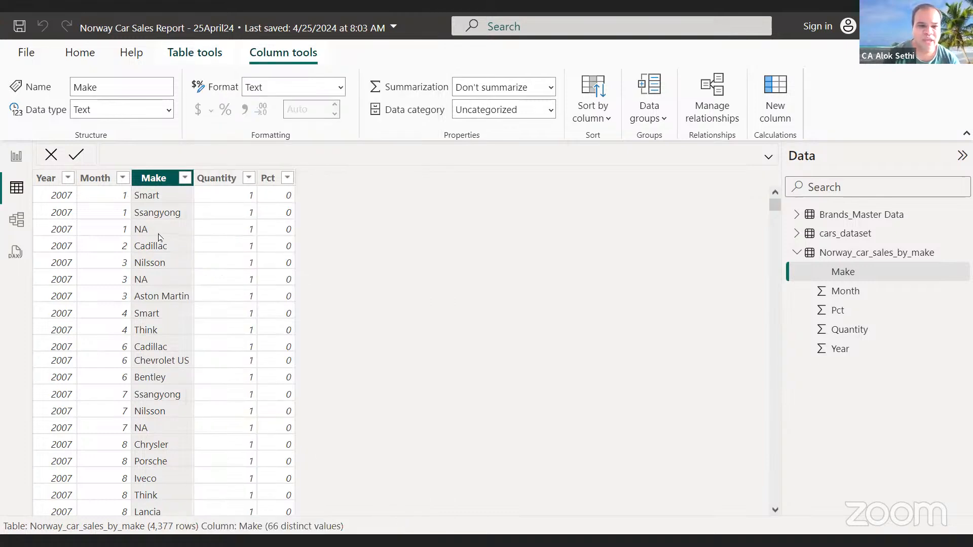
pyautogui.scroll(-15, 150, 453)
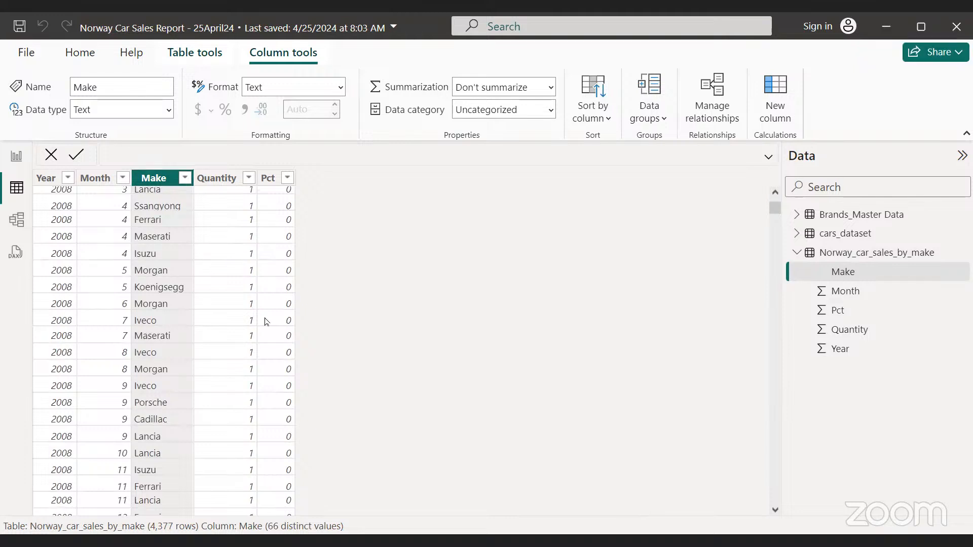
pyautogui.scroll(10, 170, 325)
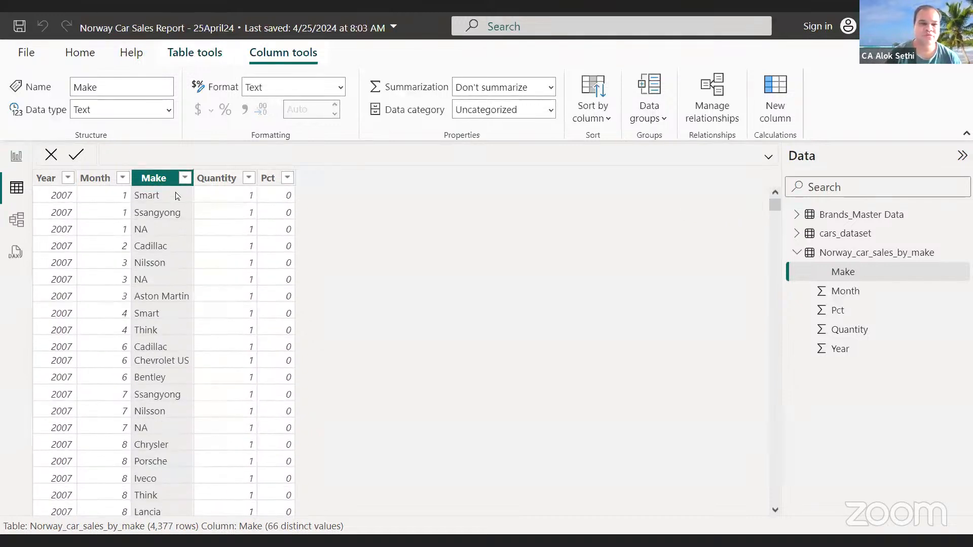
# Filter the Make column of Norway_car_sales_by_make to values containing "na" and look through the matching rows.
pyautogui.click(186, 179)
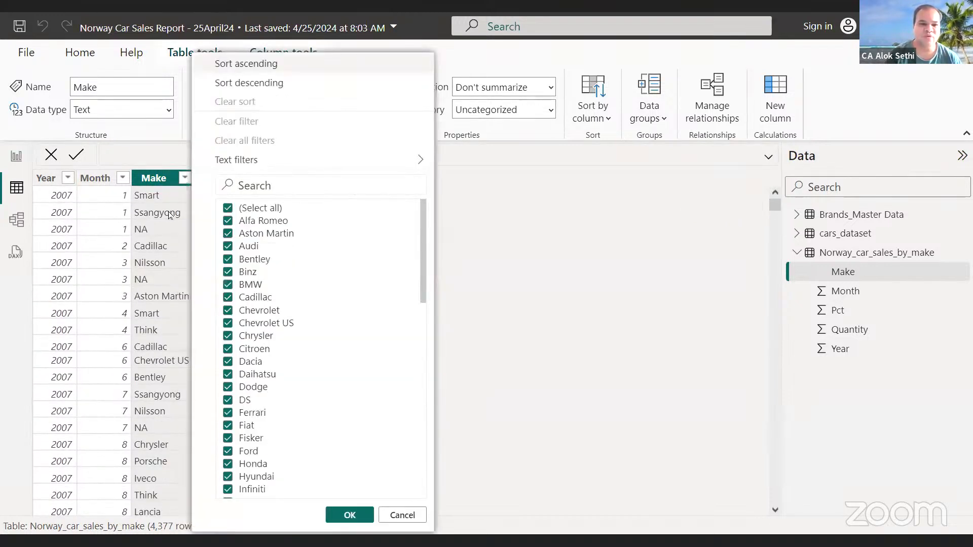
pyautogui.moveTo(301, 160)
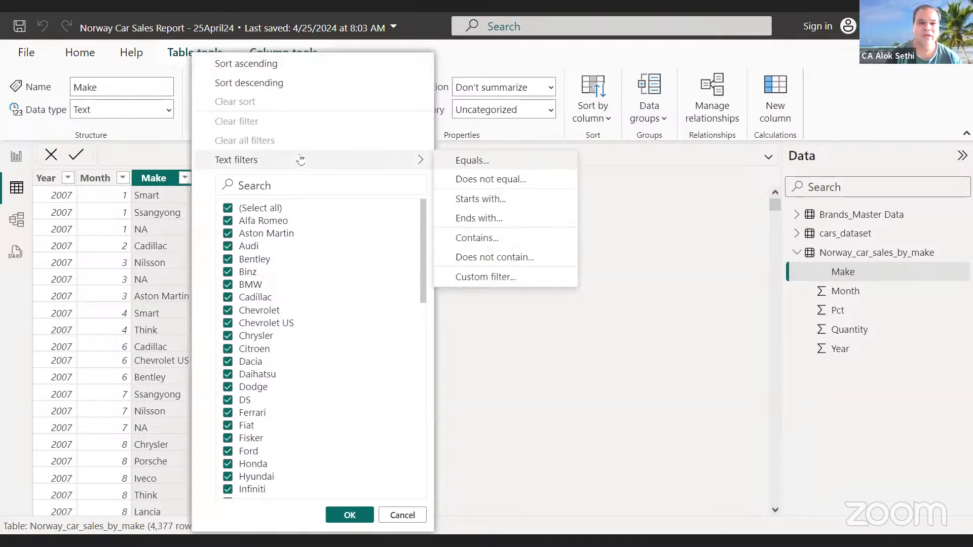
pyautogui.click(495, 236)
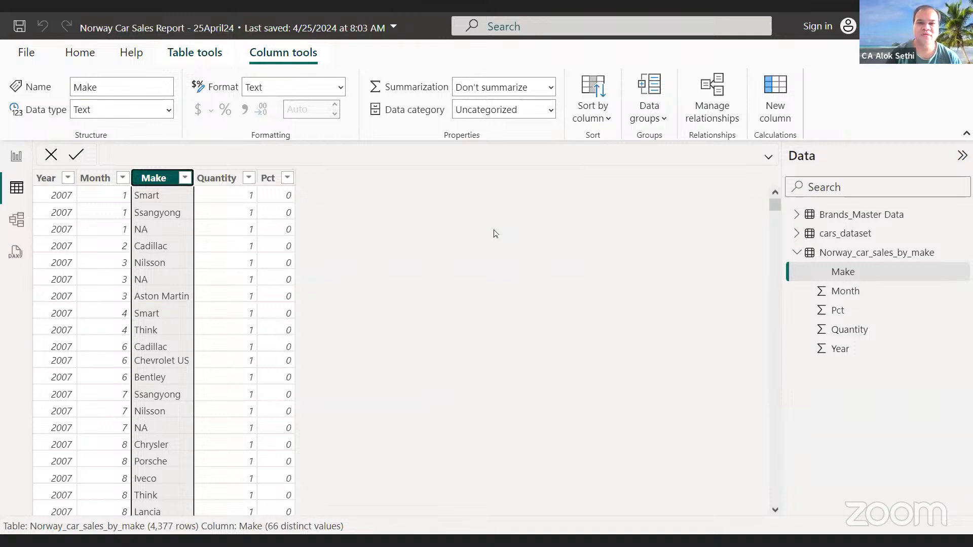
pyautogui.click(499, 246)
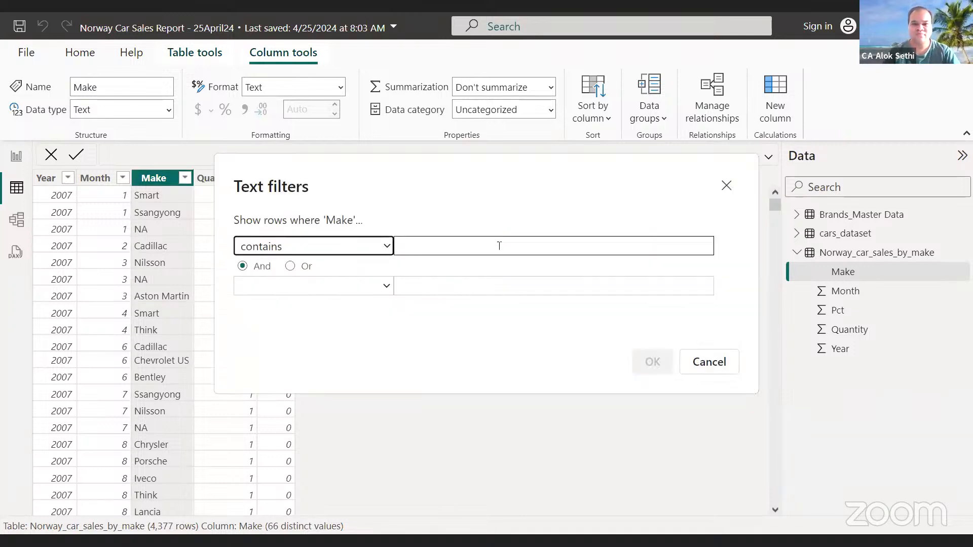
pyautogui.write('na')
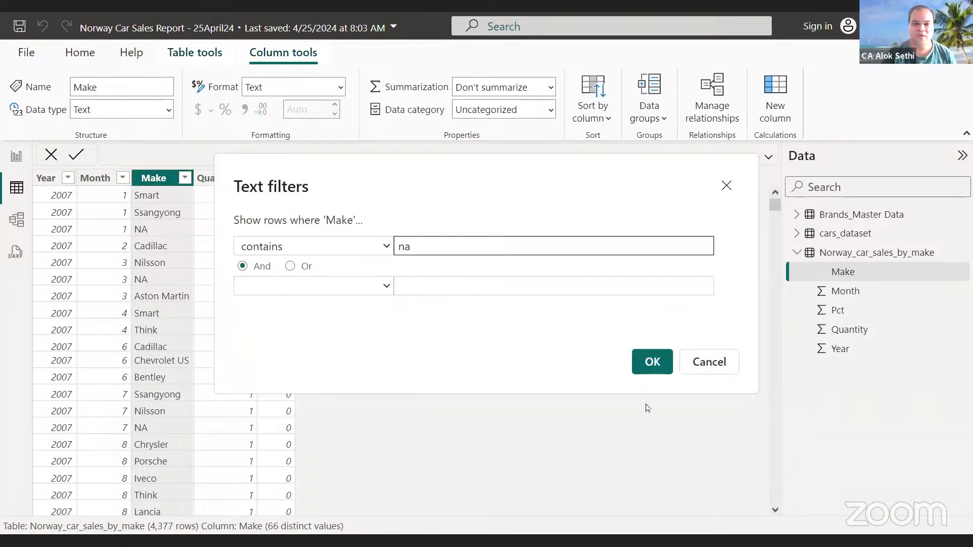
pyautogui.click(652, 365)
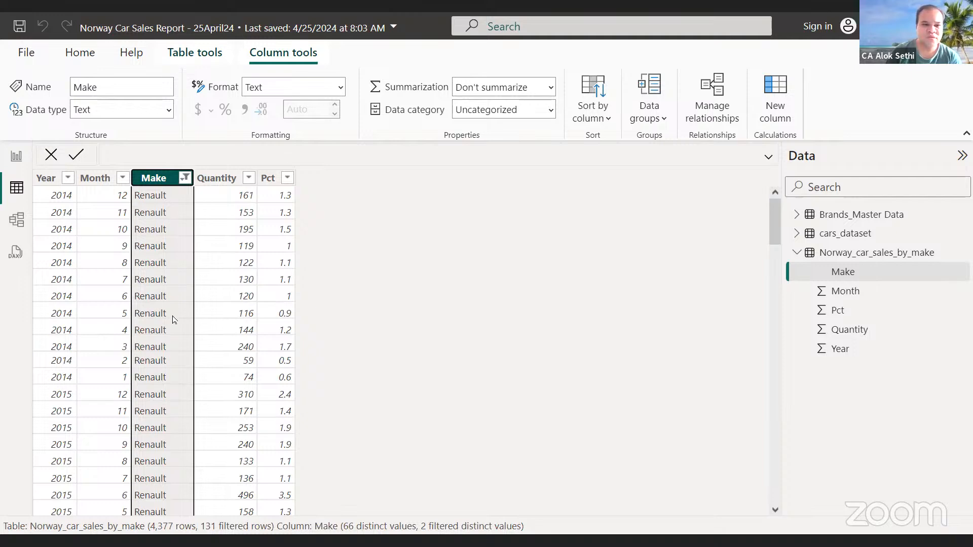
pyautogui.scroll(-6, 172, 319)
pyautogui.scroll(-10, 172, 319)
pyautogui.scroll(20, 173, 317)
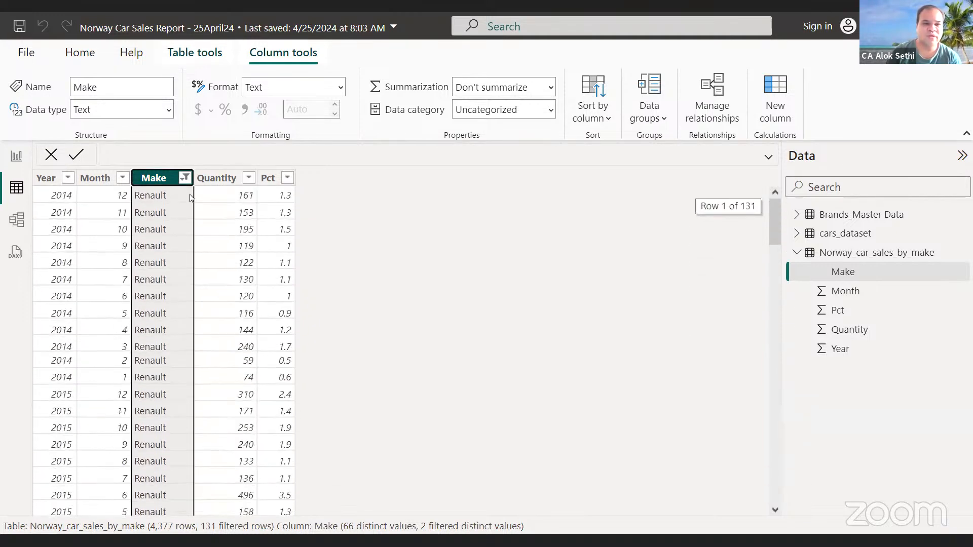
# Filter the Make column of Norway_car_sales_by_make to values that start with "na".
pyautogui.click(185, 177)
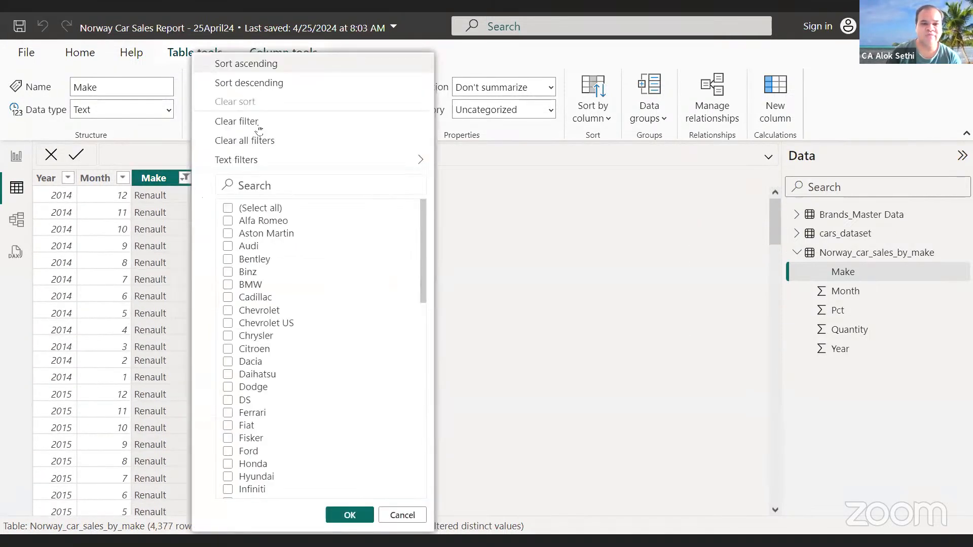
pyautogui.moveTo(273, 161)
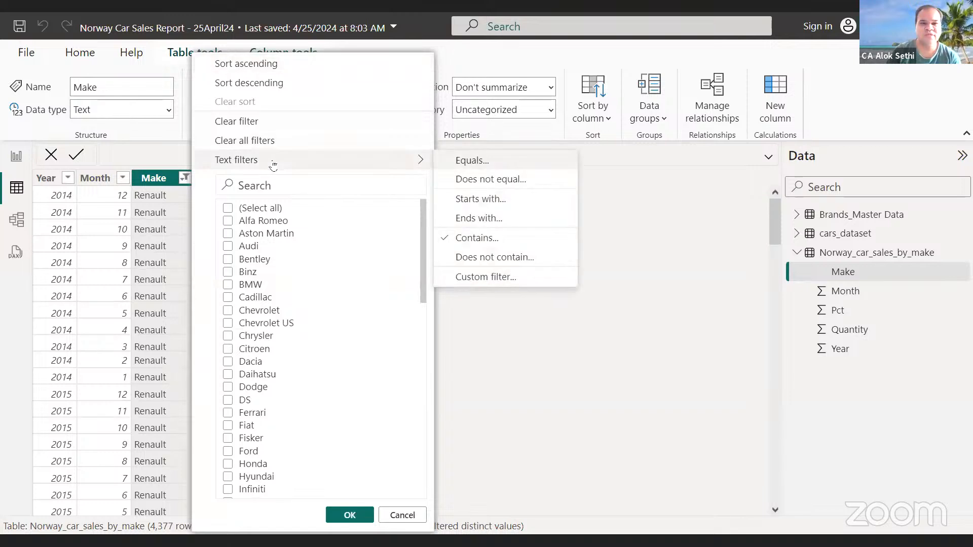
pyautogui.click(481, 198)
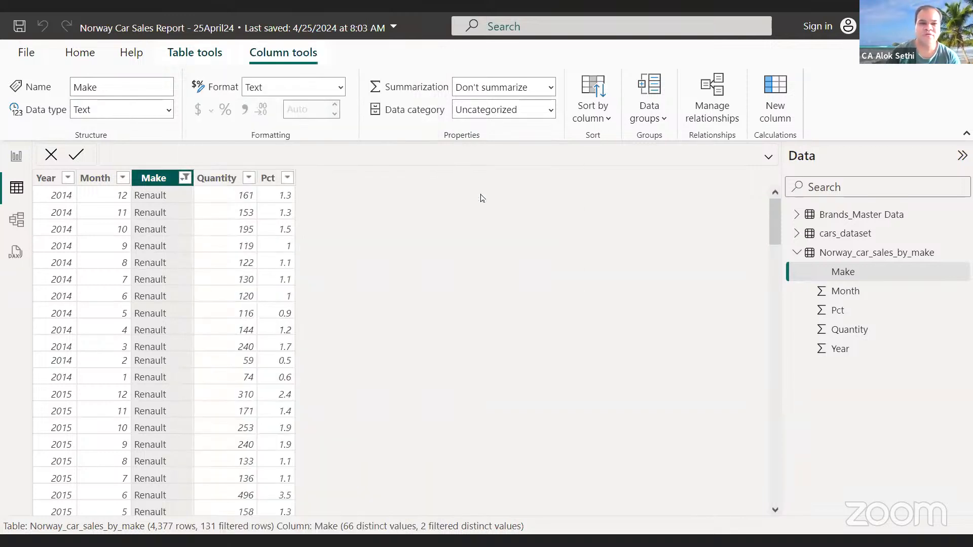
pyautogui.click(495, 249)
pyautogui.write('n')
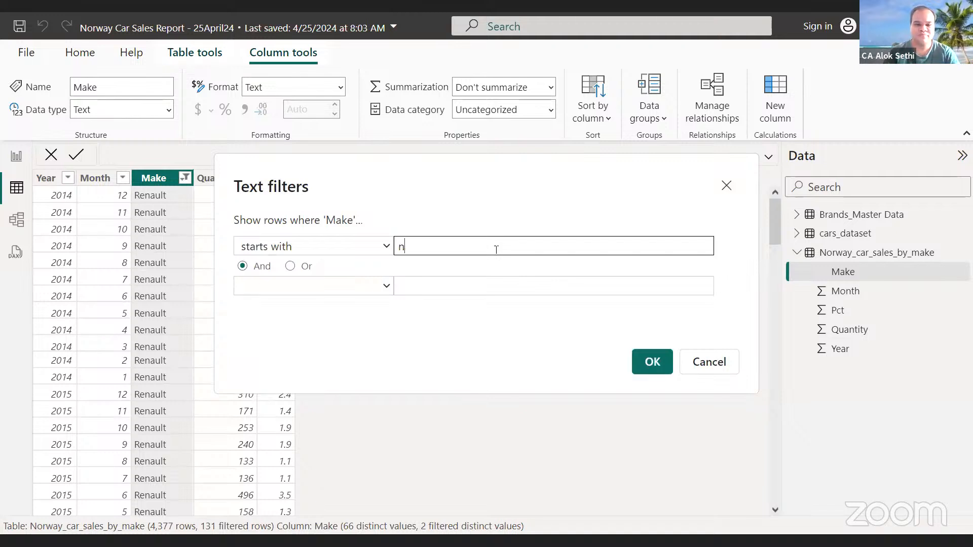
pyautogui.write('a')
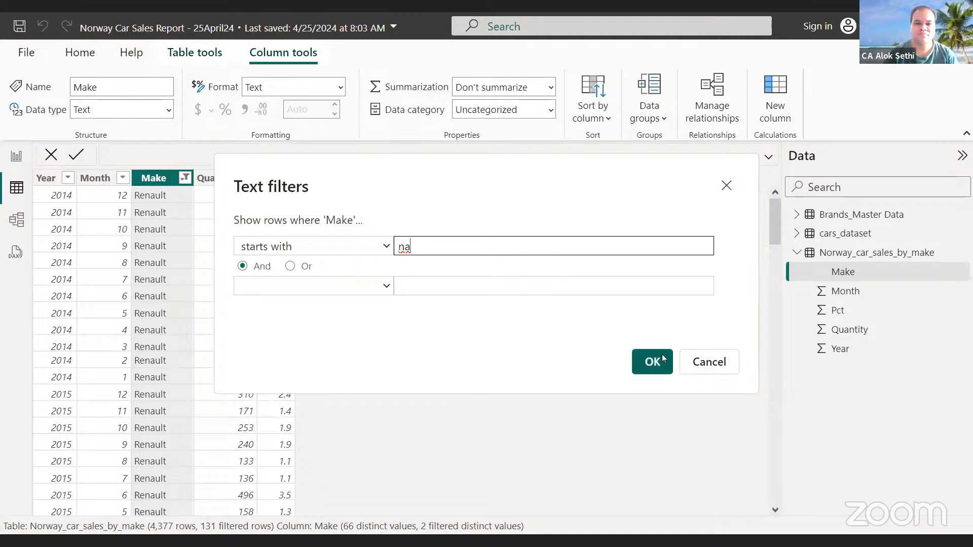
pyautogui.click(662, 358)
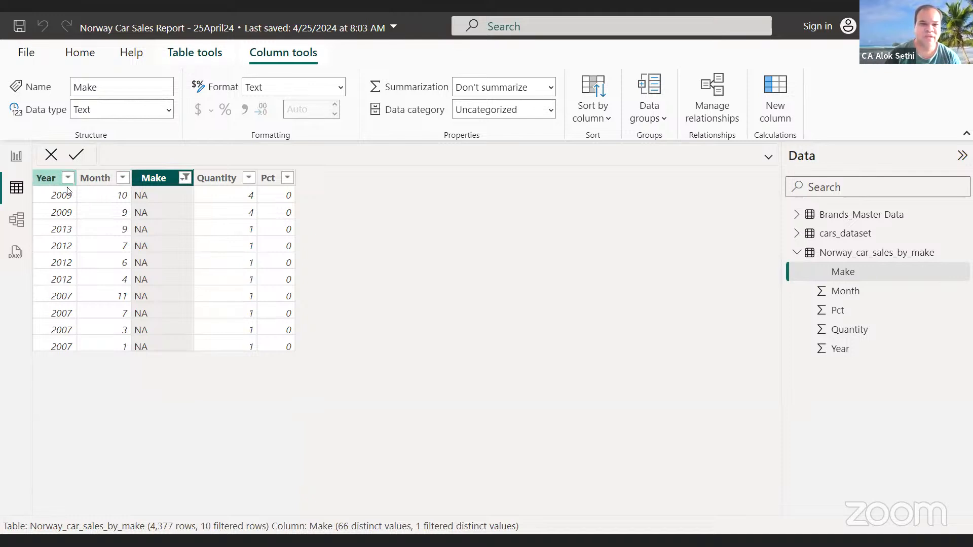
# Examine the Year, Quantity and Pct values of the filtered rows in Norway_car_sales_by_make.
pyautogui.click(56, 196)
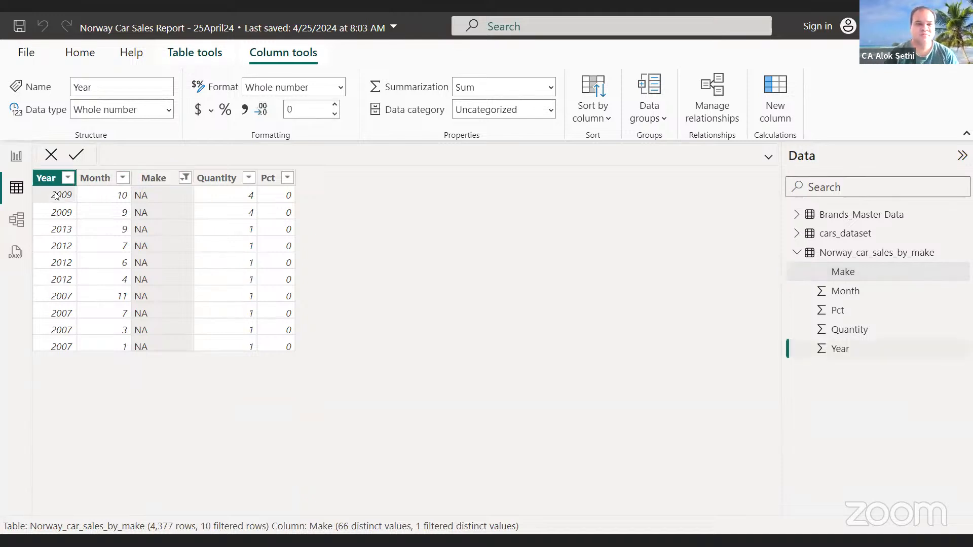
pyautogui.press('Down')
pyautogui.press('Down')
pyautogui.press('Down')
pyautogui.press('Down')
pyautogui.press('Down')
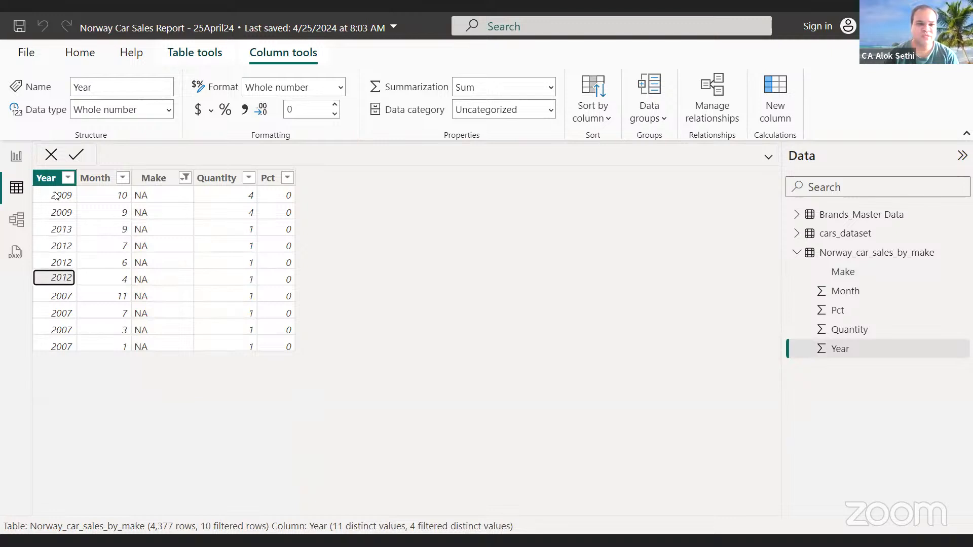
pyautogui.click(276, 313)
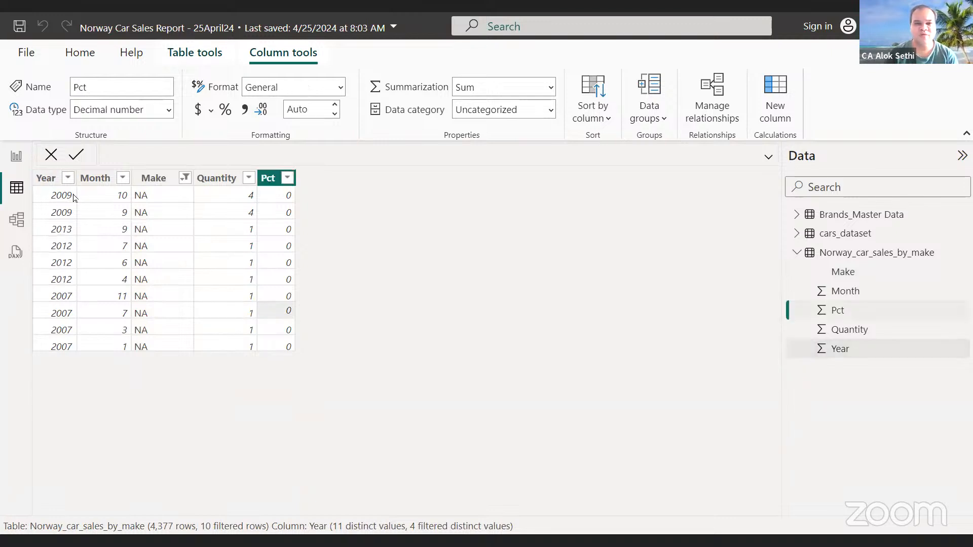
pyautogui.click(185, 178)
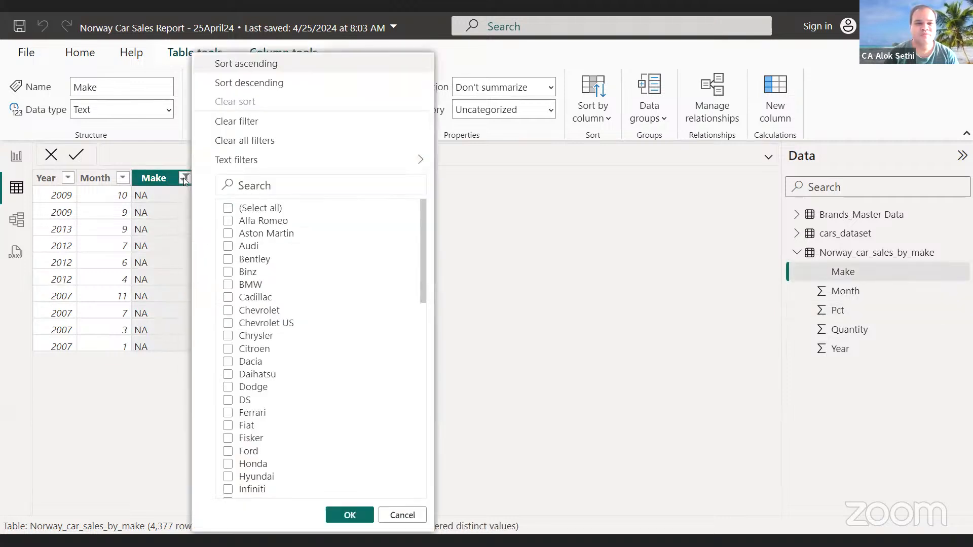
pyautogui.moveTo(328, 164)
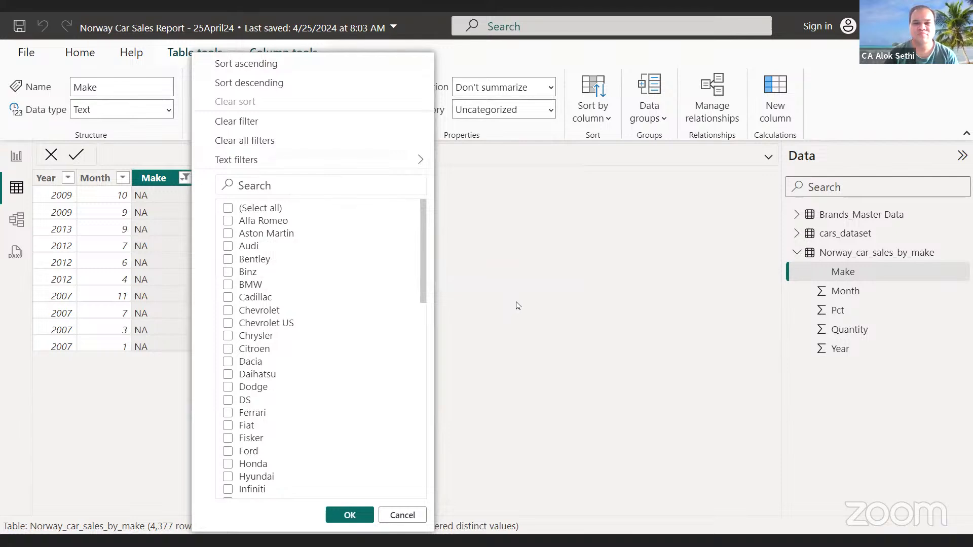
pyautogui.click(517, 305)
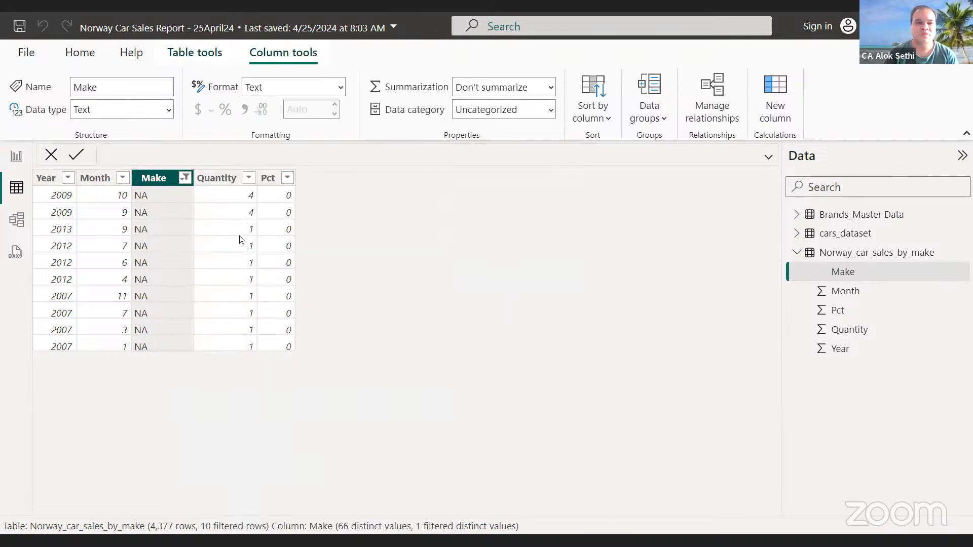
pyautogui.rightClick(234, 195)
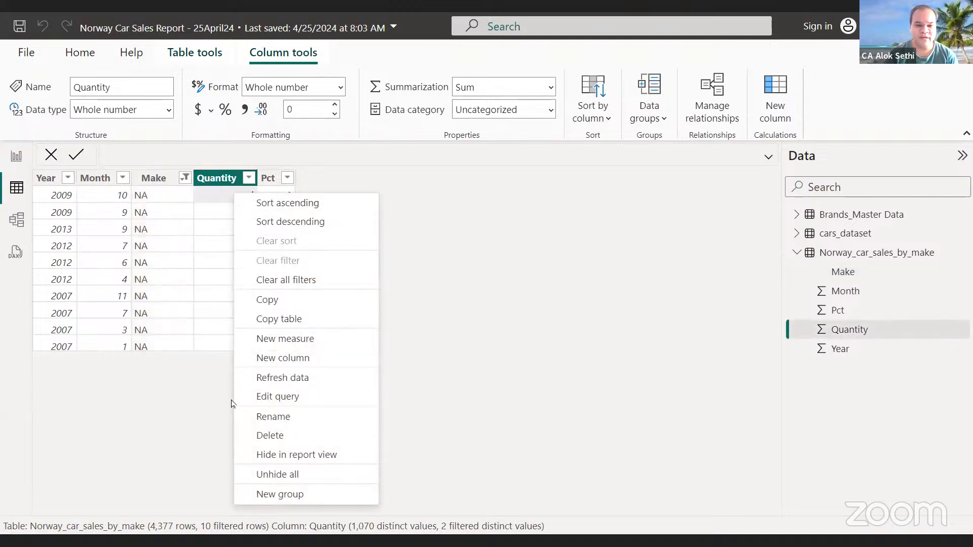
pyautogui.click(250, 437)
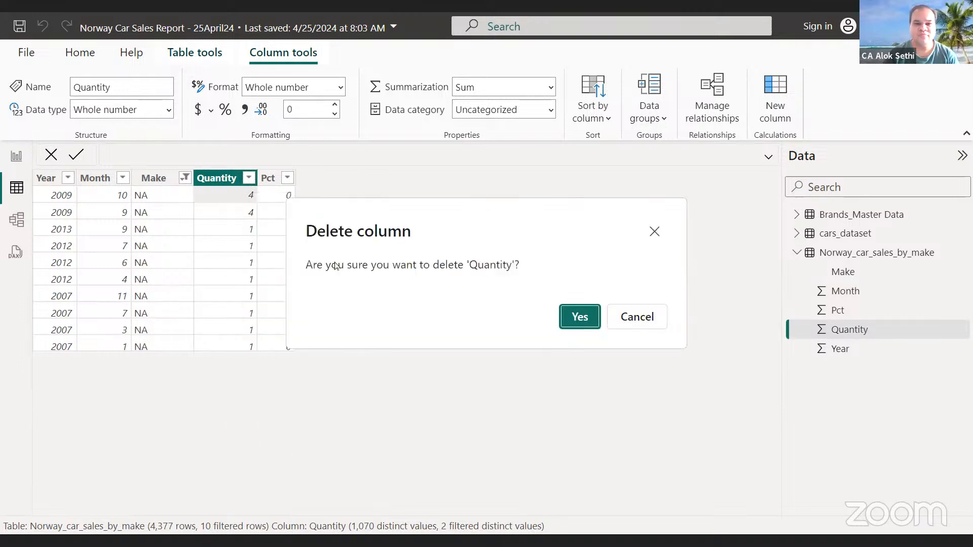
pyautogui.click(633, 318)
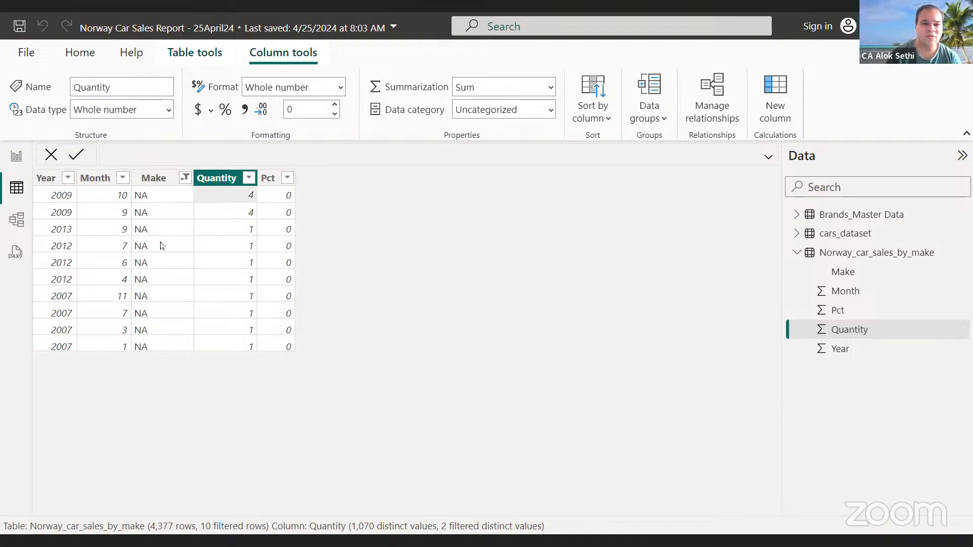
# Add a text box spanning the top of report Page 1 with the text "Norway Car Sales Report".
pyautogui.click(186, 54)
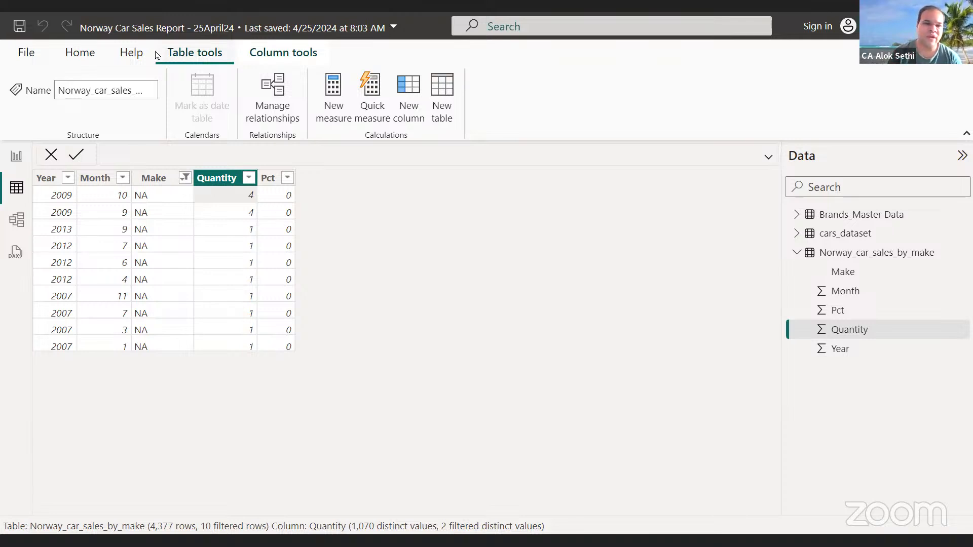
pyautogui.click(84, 54)
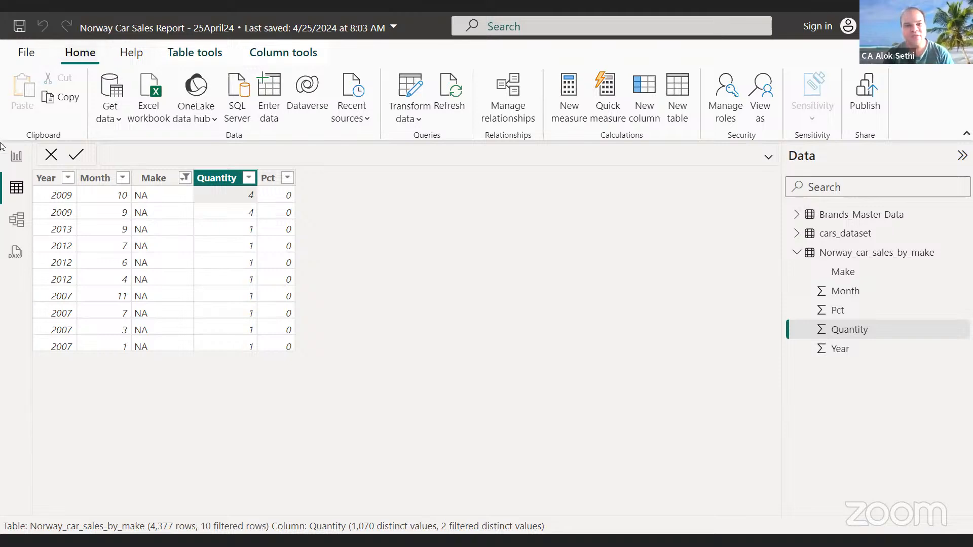
pyautogui.click(11, 155)
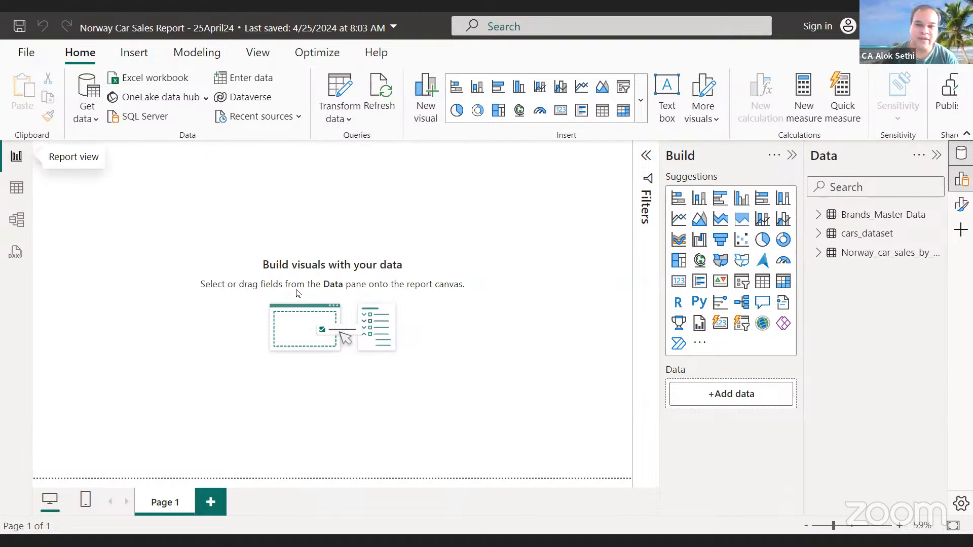
pyautogui.click(665, 89)
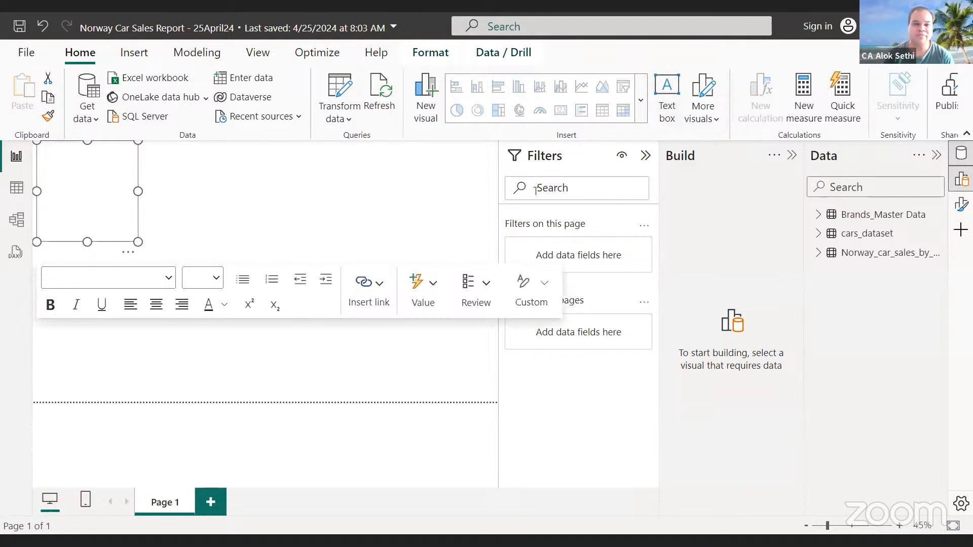
pyautogui.moveTo(138, 241); pyautogui.dragTo(536, 194)
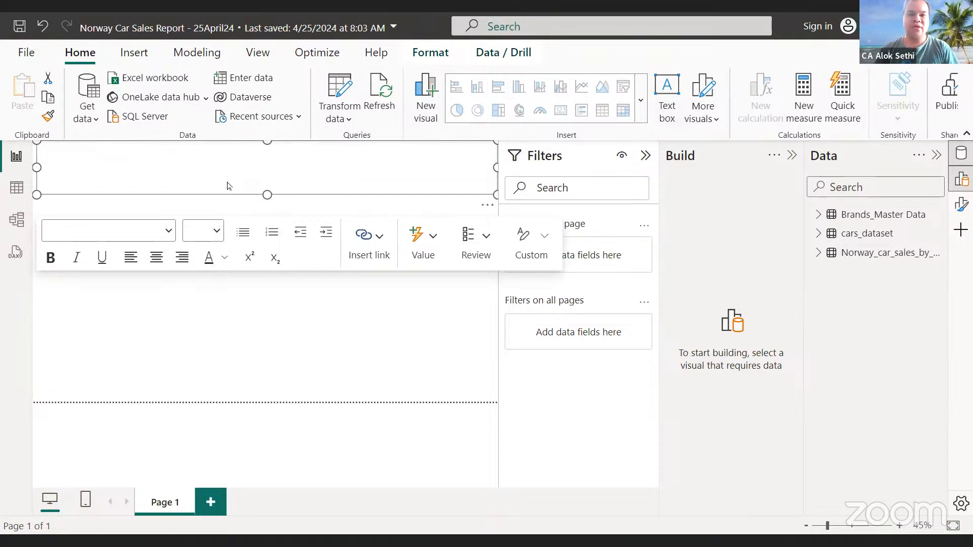
pyautogui.write('Norway Car Sales Report')
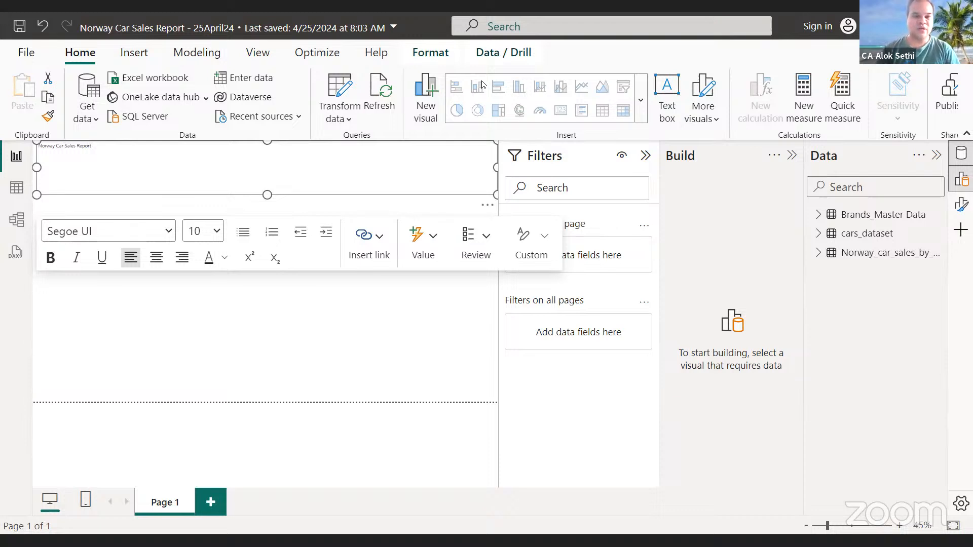
# Set the whole report title to font size 44 and centre it in its text box.
pyautogui.hotkey('ctrl', 'a')
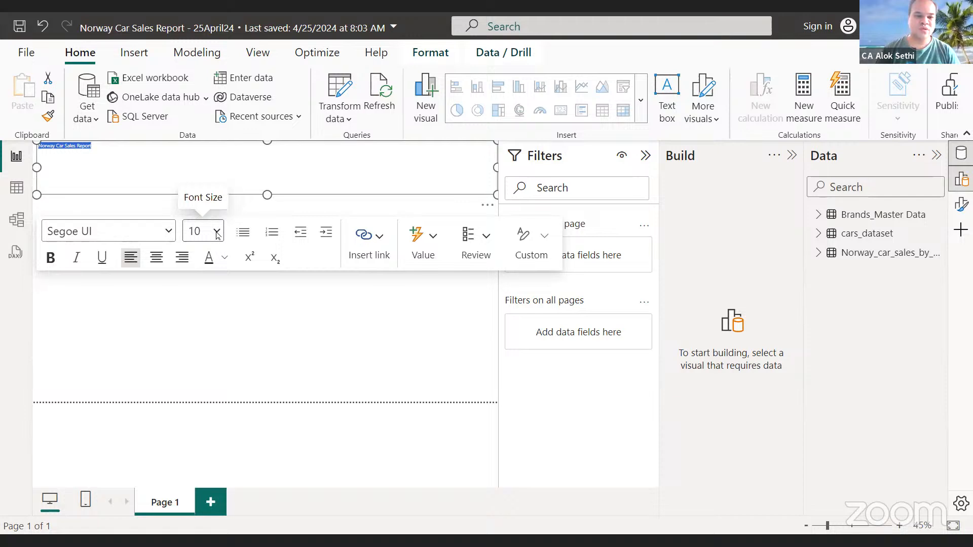
pyautogui.scroll(10, 217, 235)
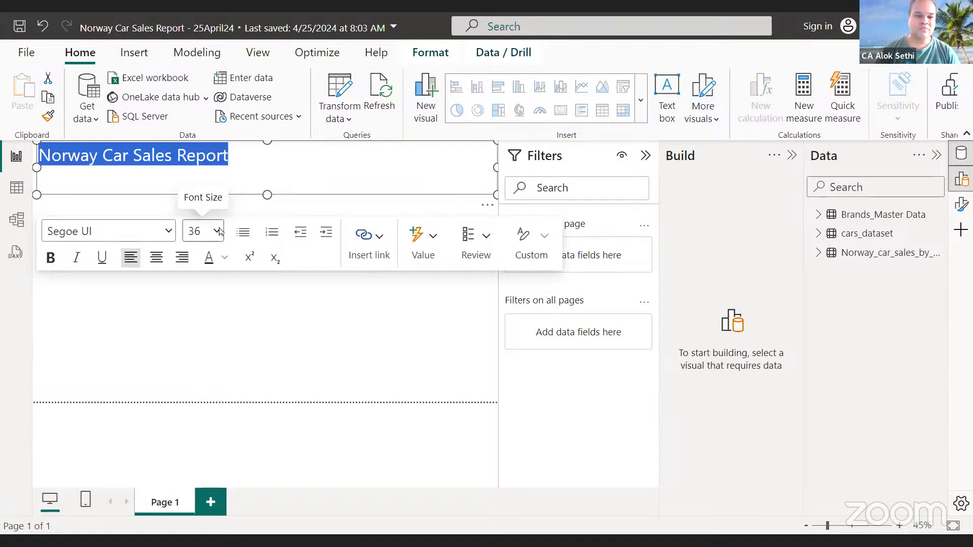
pyautogui.scroll(2, 217, 232)
pyautogui.click(157, 258)
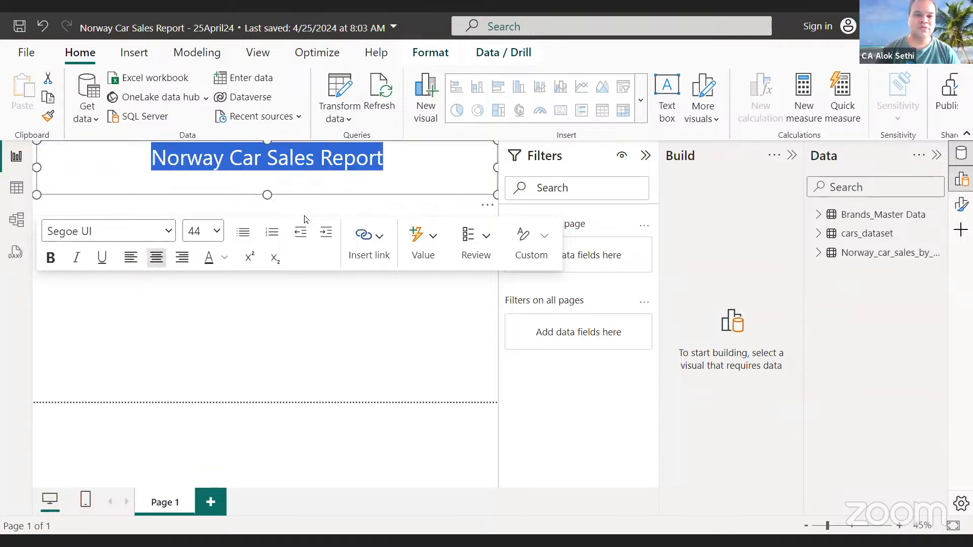
pyautogui.click(412, 176)
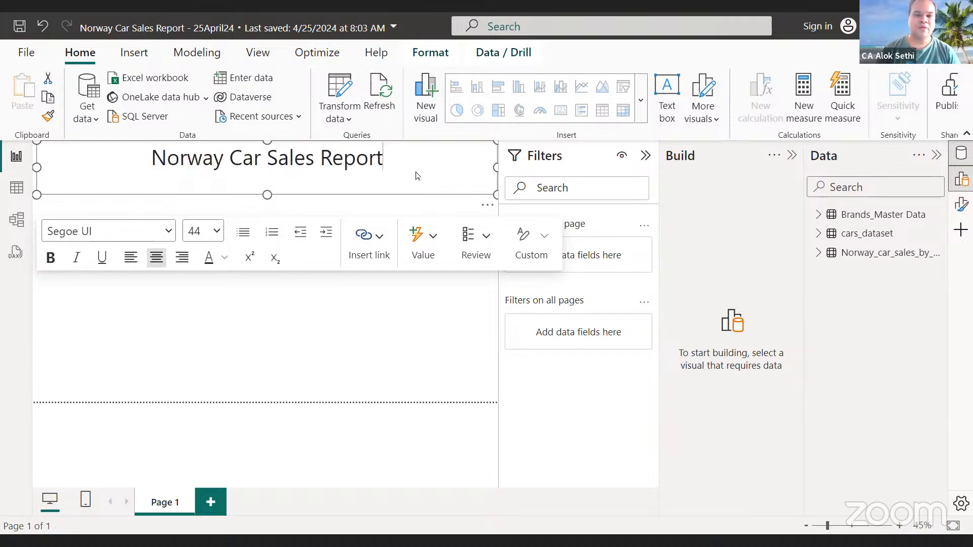
# Narrow the title text box to about two-thirds of the page width and collapse the Filters and Build panes.
pyautogui.moveTo(496, 167); pyautogui.dragTo(337, 174)
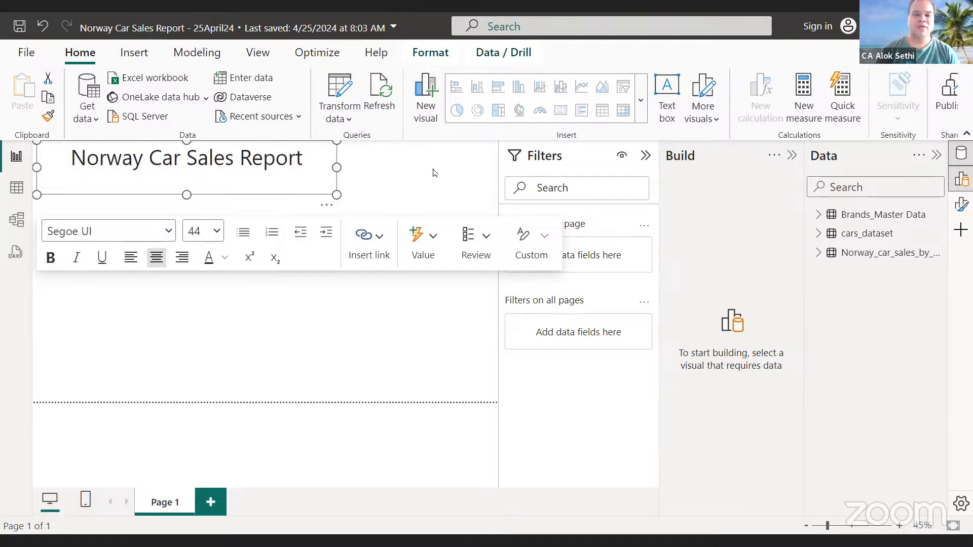
pyautogui.click(466, 265)
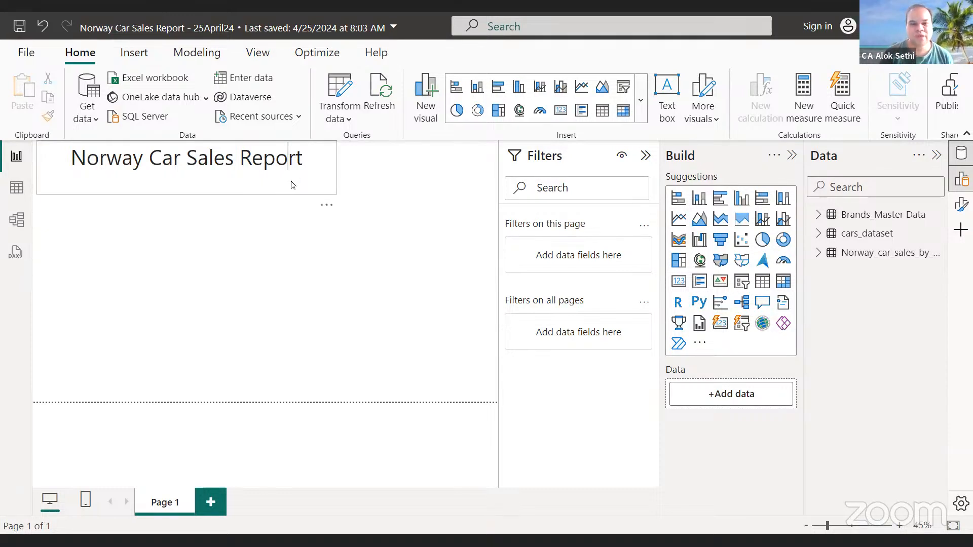
pyautogui.click(211, 162)
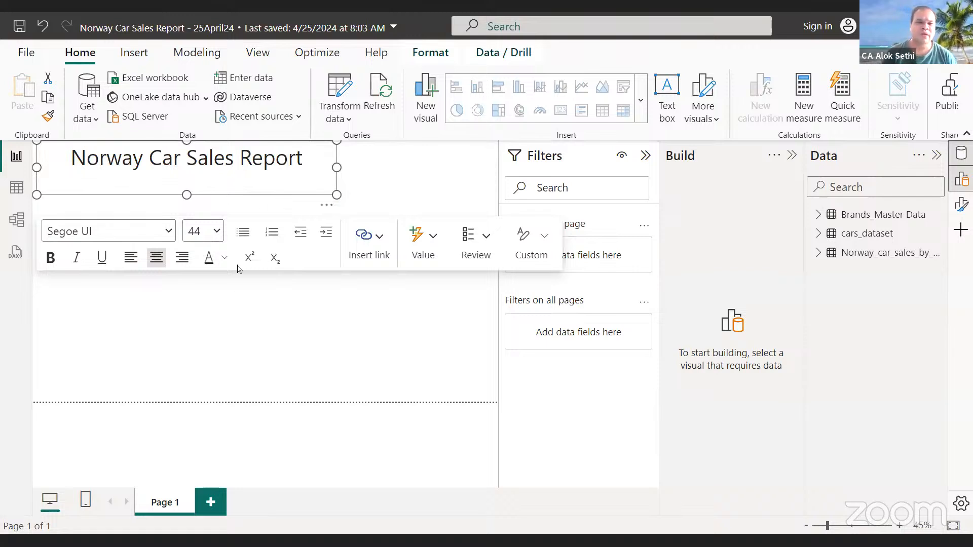
pyautogui.click(319, 281)
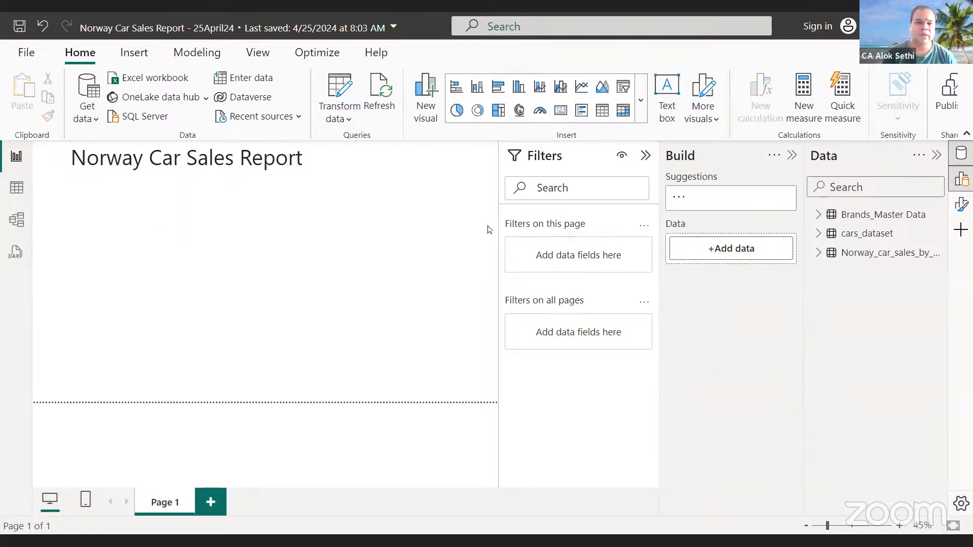
pyautogui.click(645, 155)
pyautogui.click(790, 155)
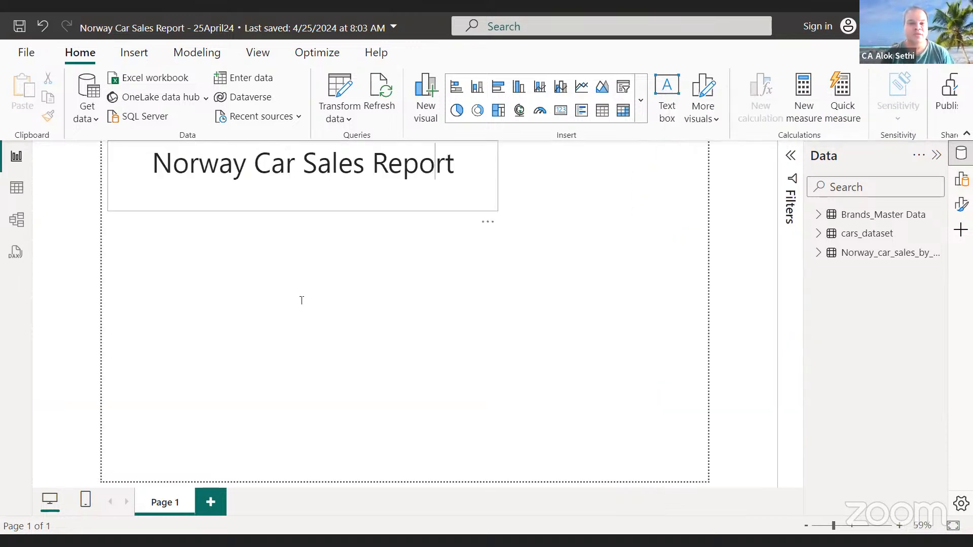
# Start inserting an image on Page 1 and look through the Desktop, Downloads and Pictures folders for a photo.
pyautogui.click(71, 55)
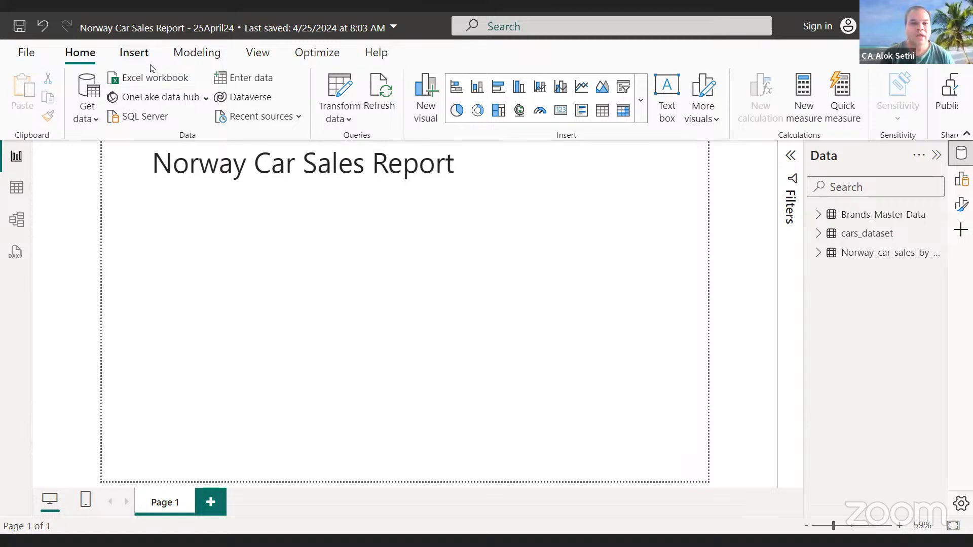
pyautogui.click(134, 54)
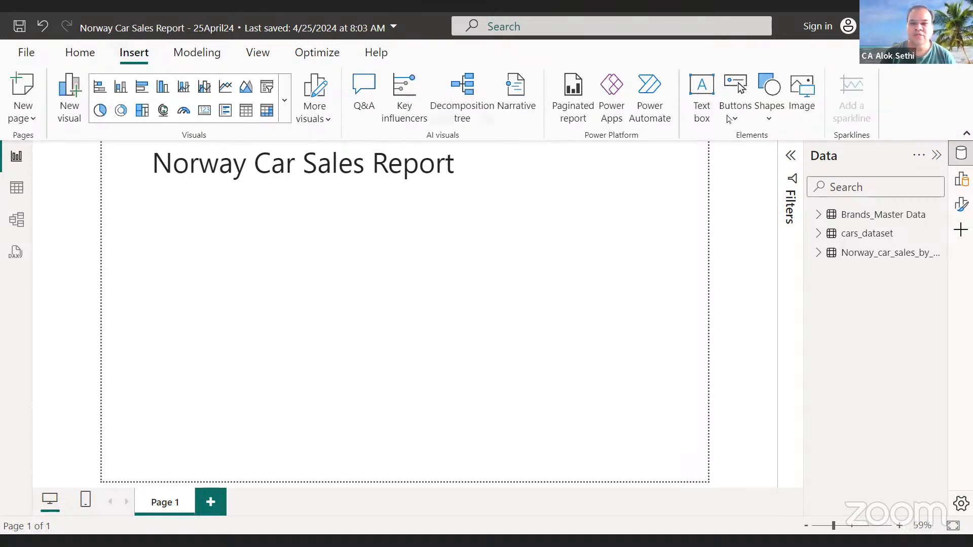
pyautogui.click(801, 89)
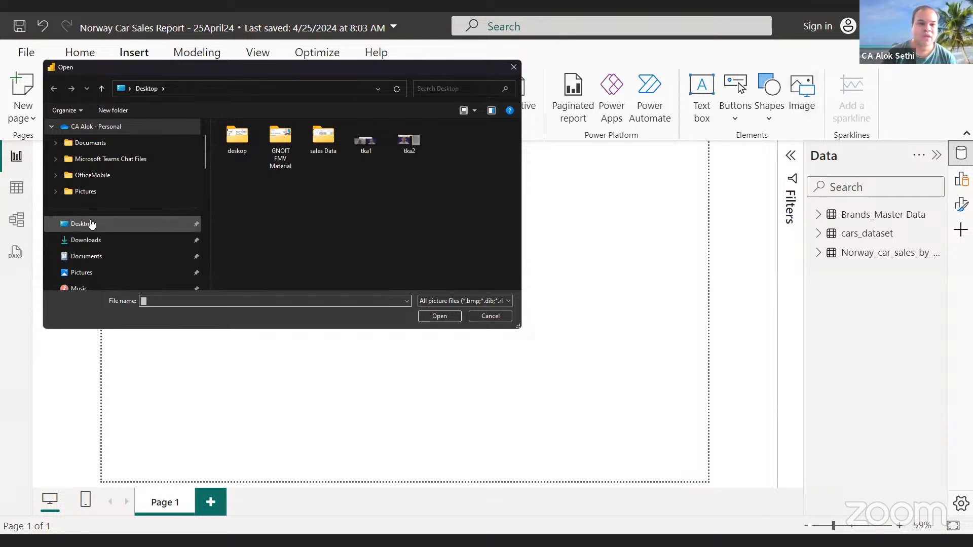
pyautogui.click(91, 223)
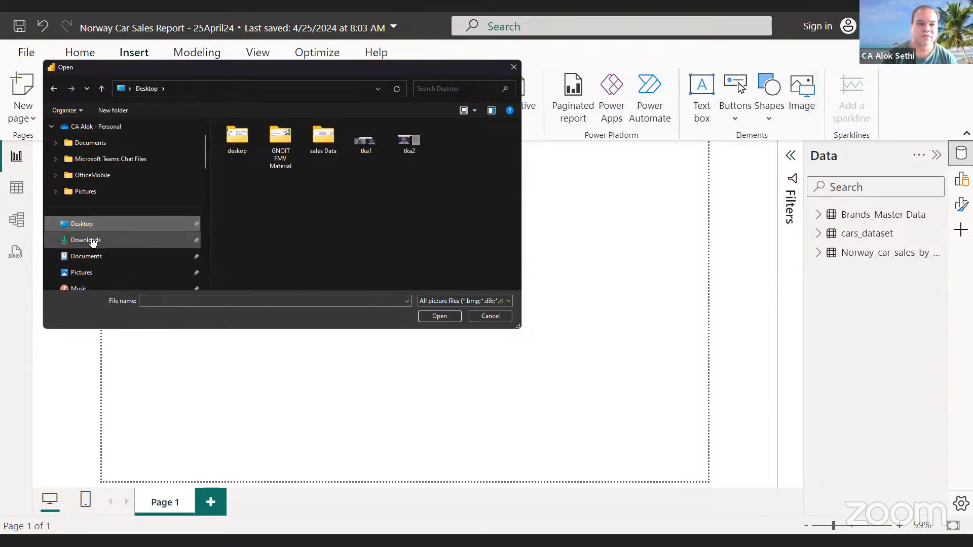
pyautogui.click(86, 240)
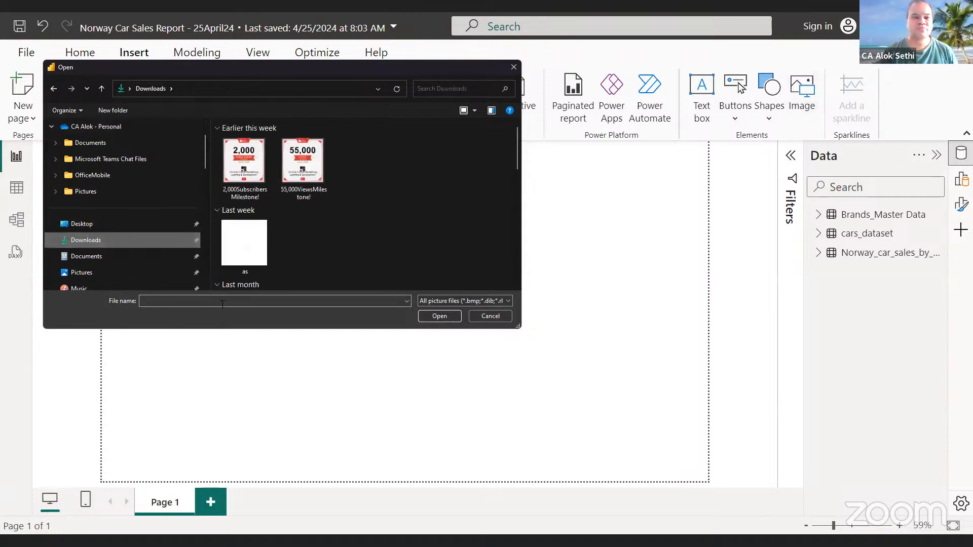
pyautogui.click(222, 303)
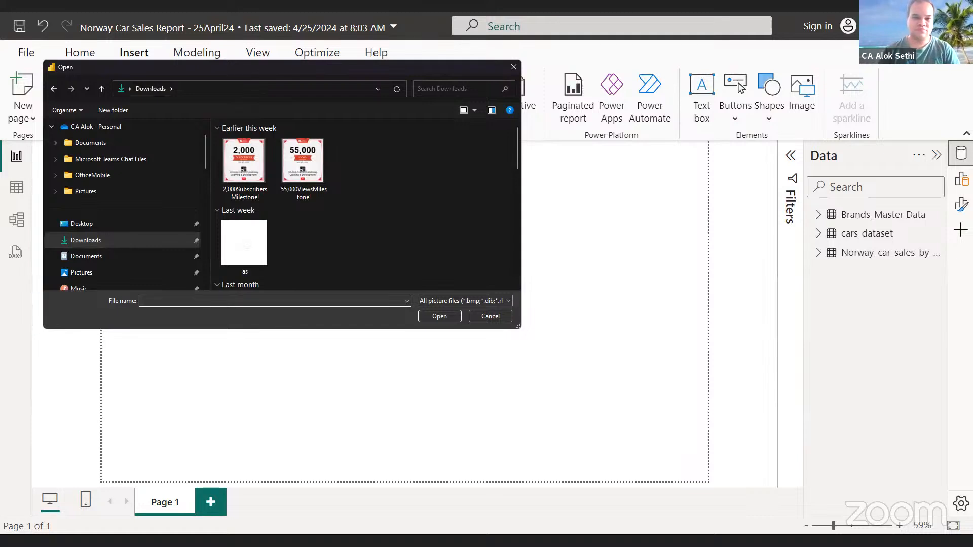
pyautogui.write('alo')
pyautogui.press('BackSpace')
pyautogui.press('BackSpace')
pyautogui.press('BackSpace')
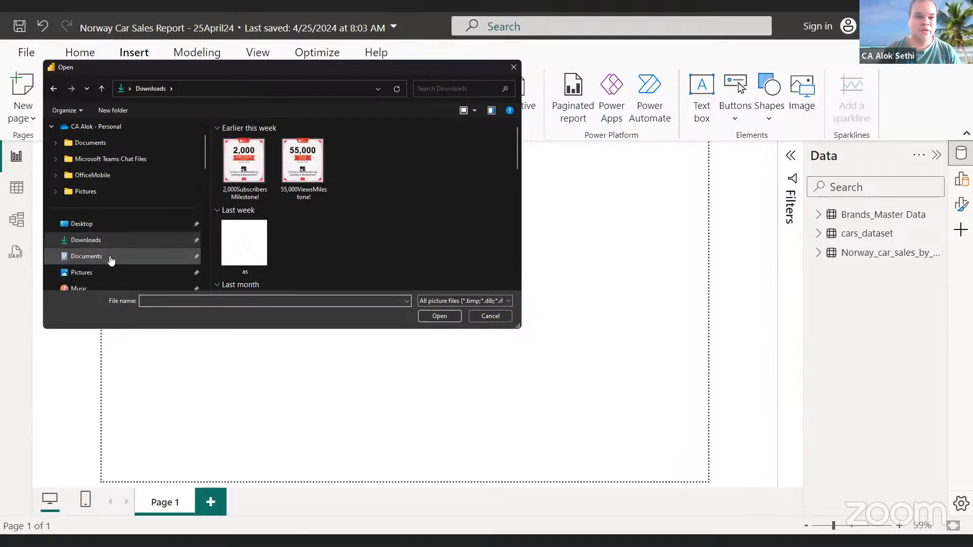
pyautogui.click(103, 267)
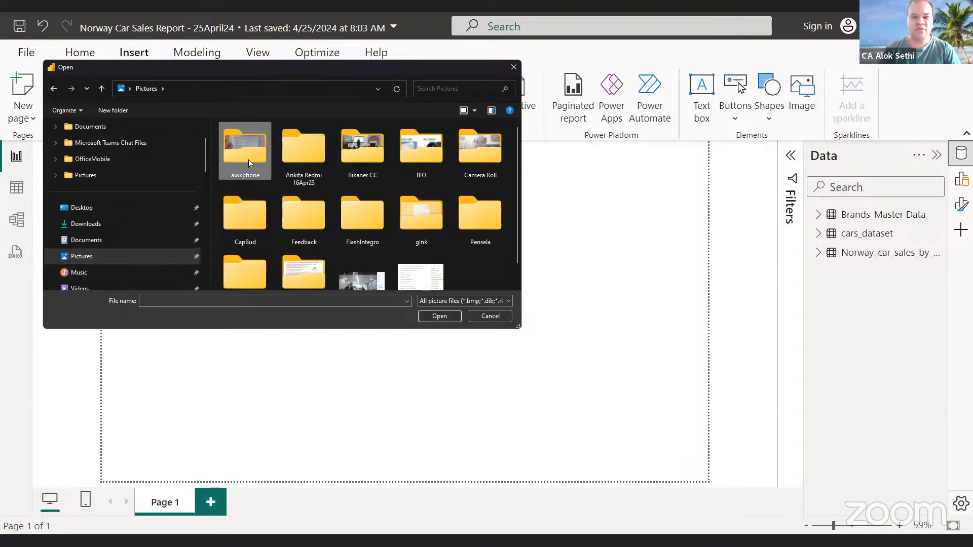
pyautogui.scroll(-1, 248, 159)
pyautogui.scroll(1, 249, 160)
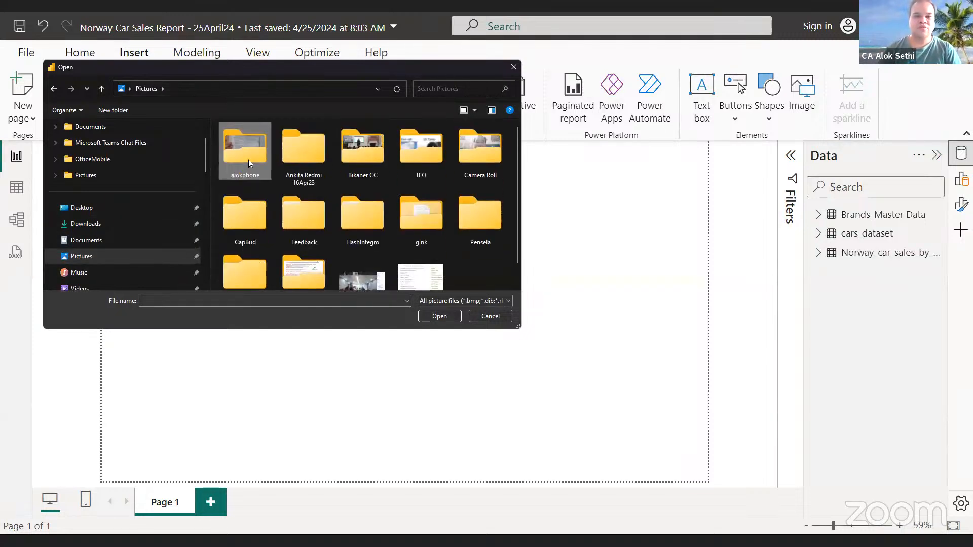
# Insert the presenter's portrait photo with the green background from the deskop folder on the Desktop.
pyautogui.click(101, 208)
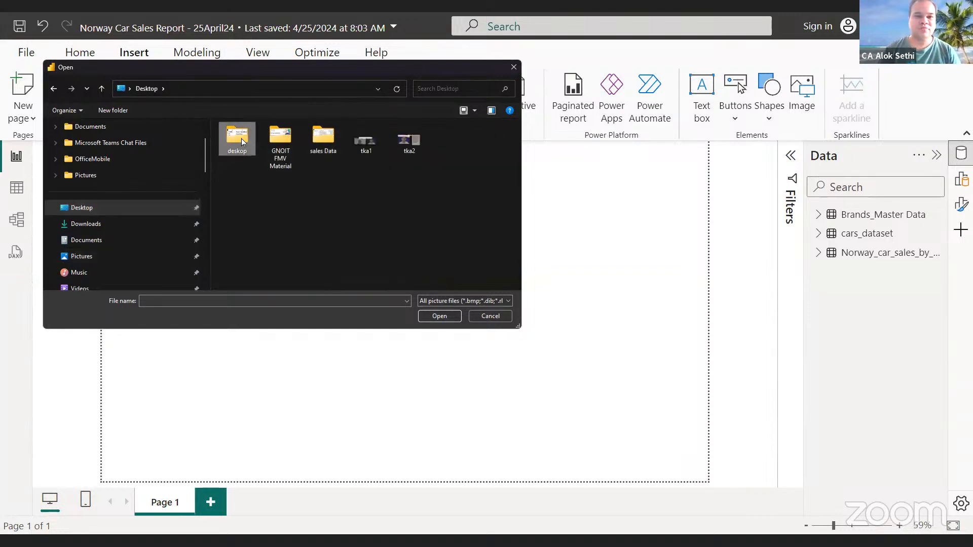
pyautogui.doubleClick(242, 141)
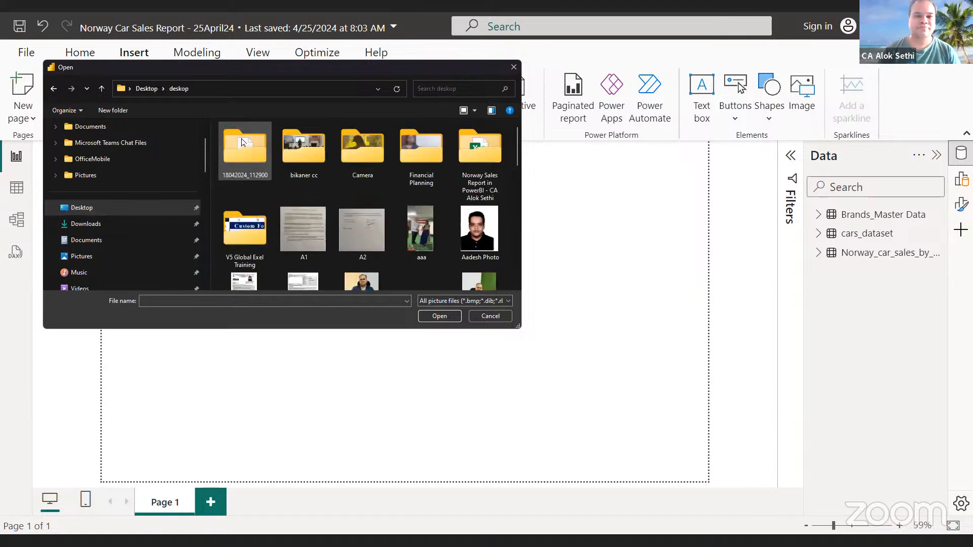
pyautogui.click(241, 142)
pyautogui.write('al')
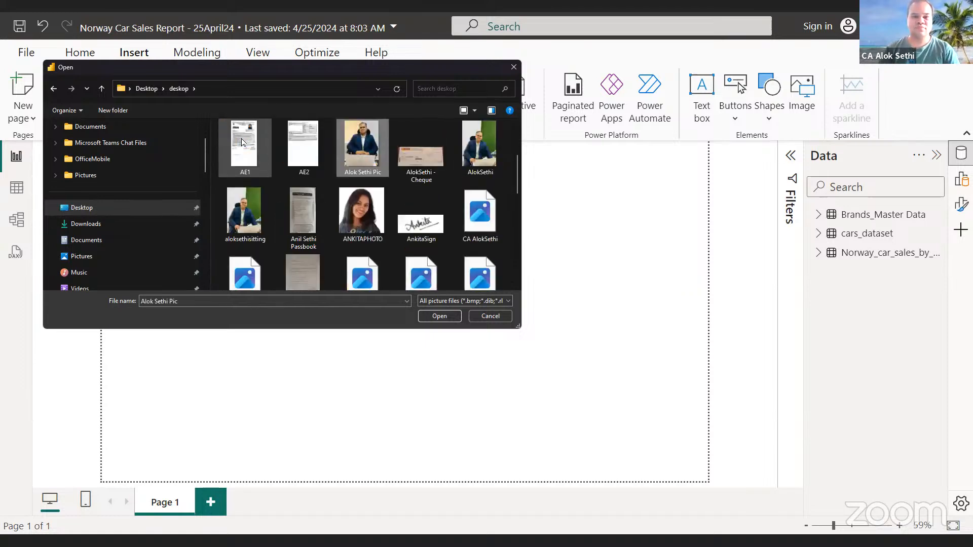
pyautogui.press('Right')
pyautogui.press('Right')
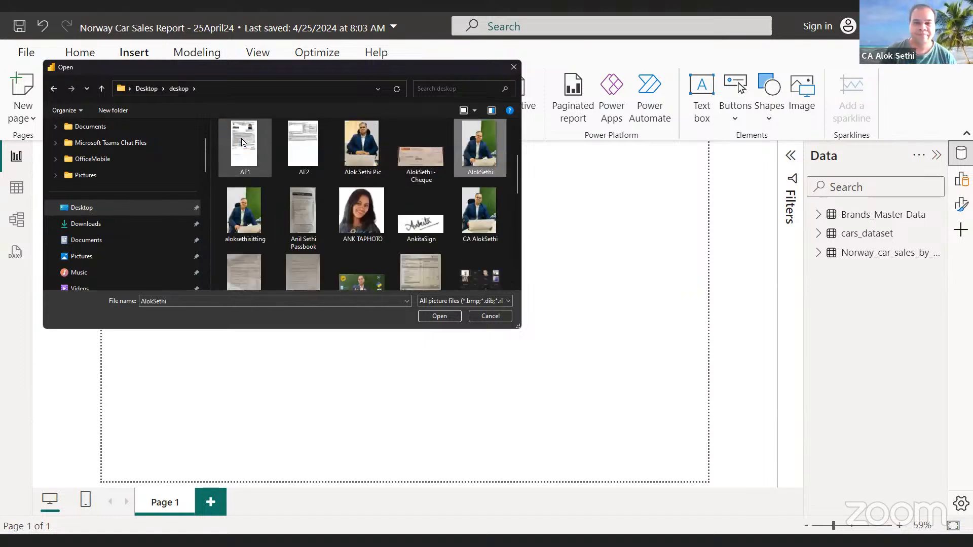
pyautogui.press('Return')
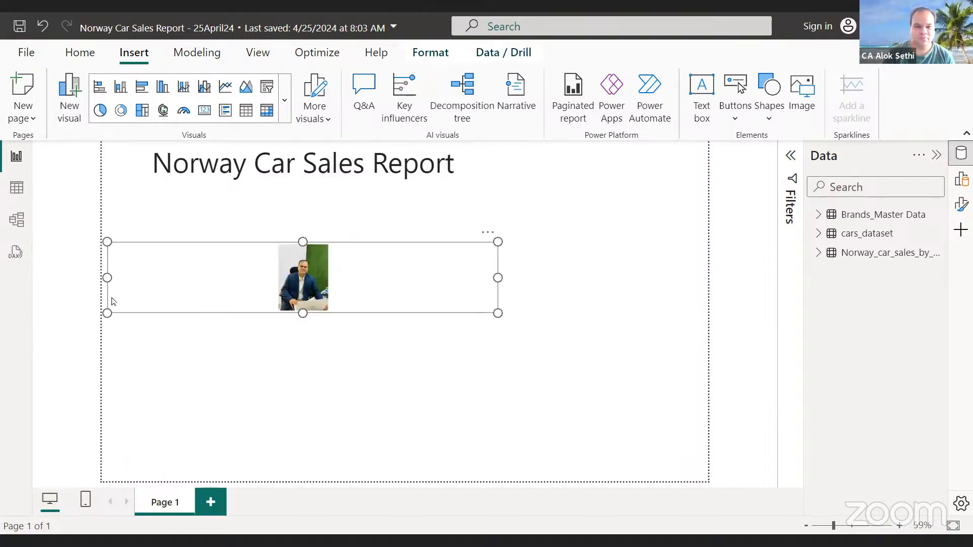
# Narrow the photo's frame, place it in the upper-right corner of the page beside the report title, and trim its height slightly.
pyautogui.moveTo(107, 278); pyautogui.dragTo(125, 278)
pyautogui.click(510, 256)
pyautogui.moveTo(511, 256); pyautogui.dragTo(398, 278)
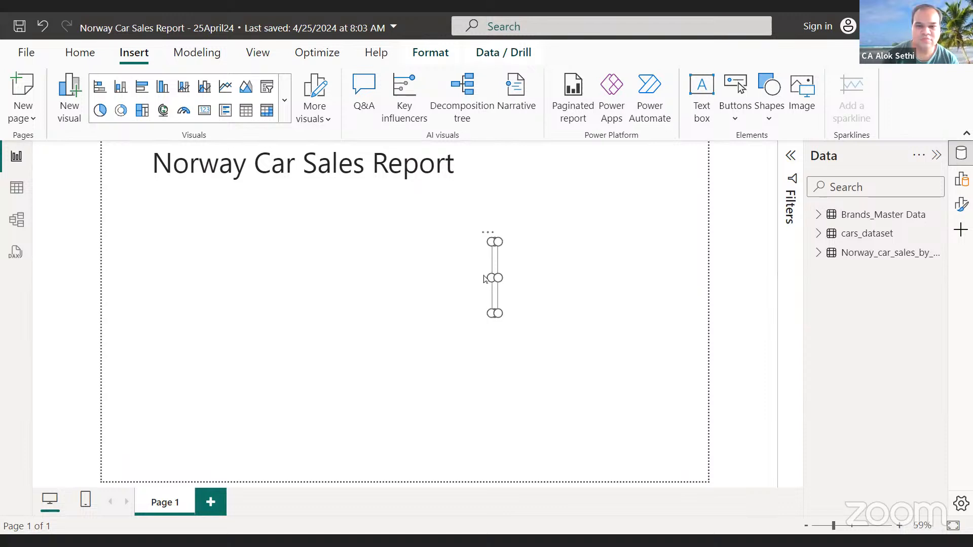
pyautogui.click(499, 278)
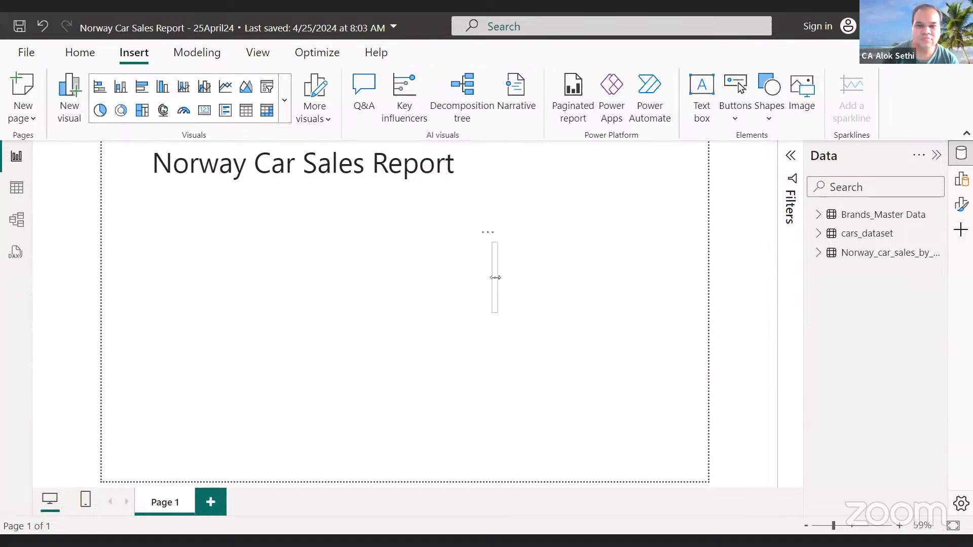
pyautogui.click(495, 277)
pyautogui.moveTo(503, 281); pyautogui.dragTo(608, 177)
pyautogui.click(540, 282)
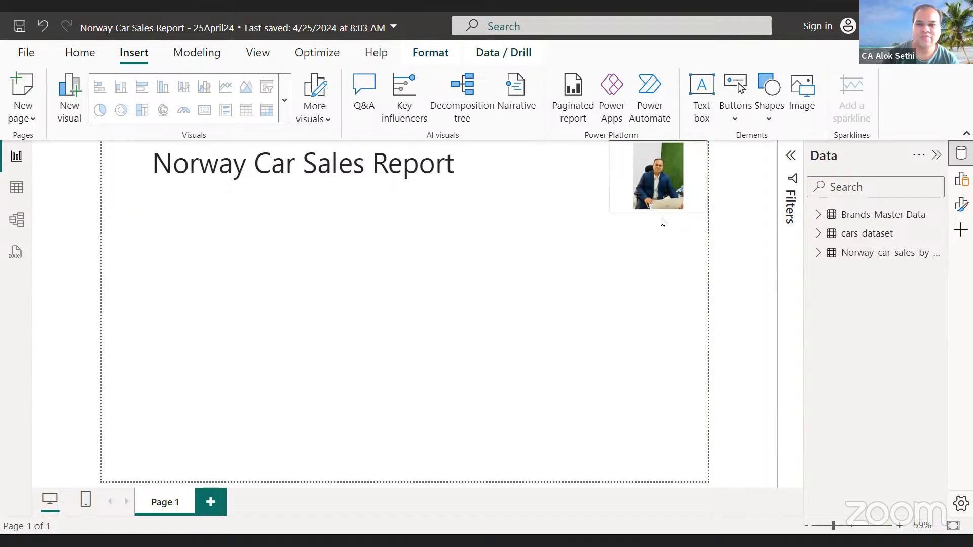
pyautogui.moveTo(658, 211); pyautogui.dragTo(657, 205)
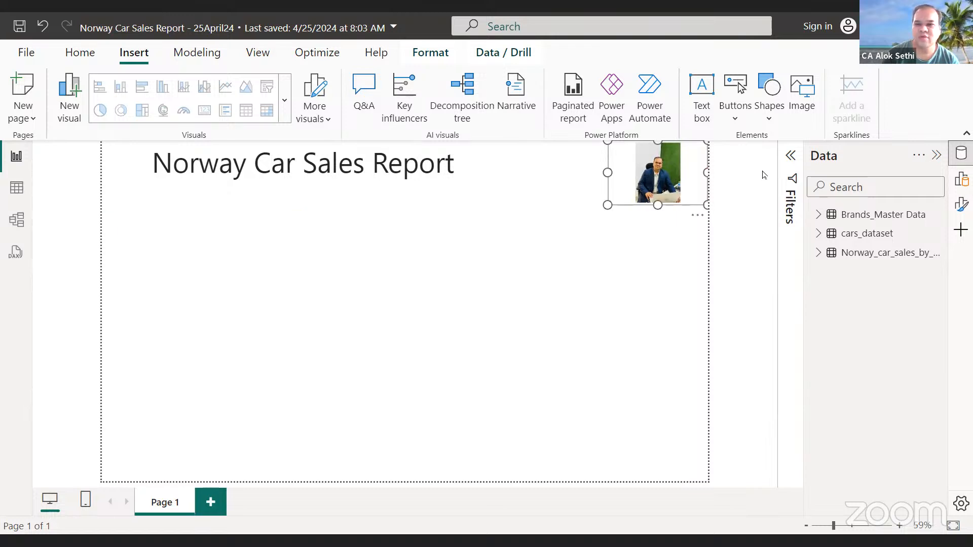
# Set the photo's image style scaling to Fill and enlarge its frame from the lower-left corner.
pyautogui.click(961, 205)
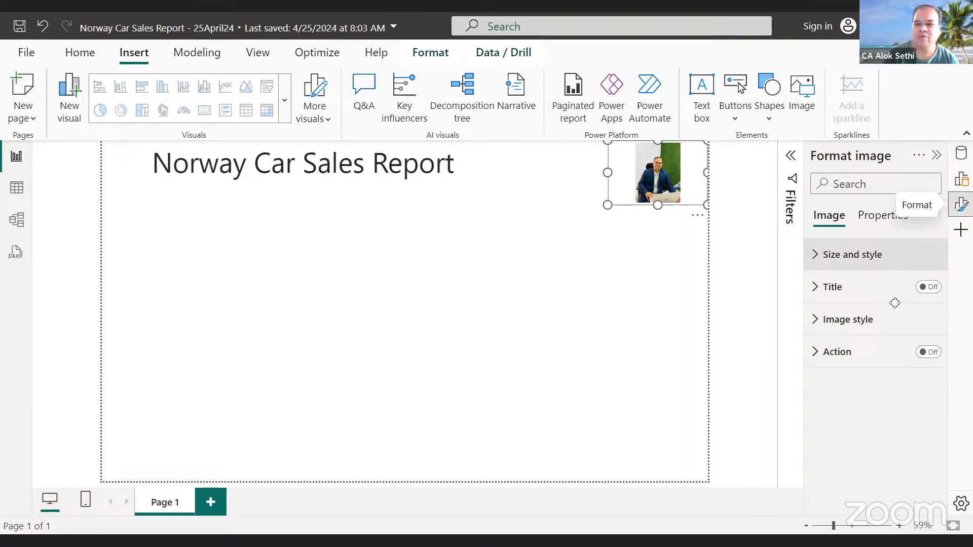
pyautogui.click(816, 319)
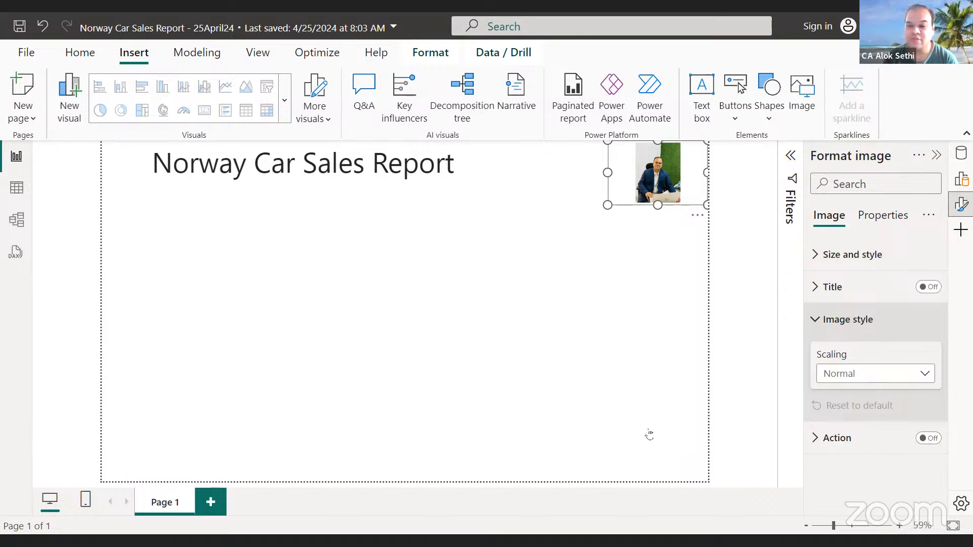
pyautogui.click(911, 373)
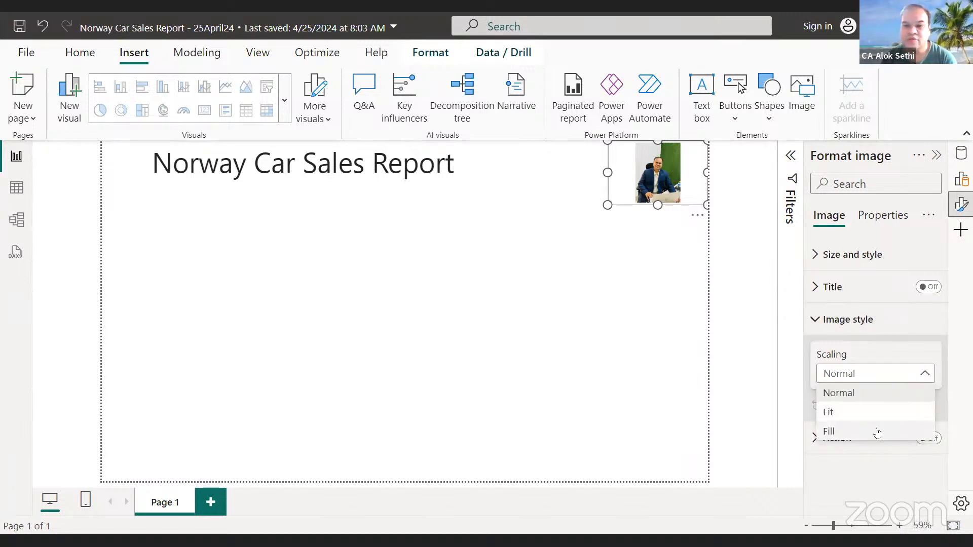
pyautogui.click(877, 431)
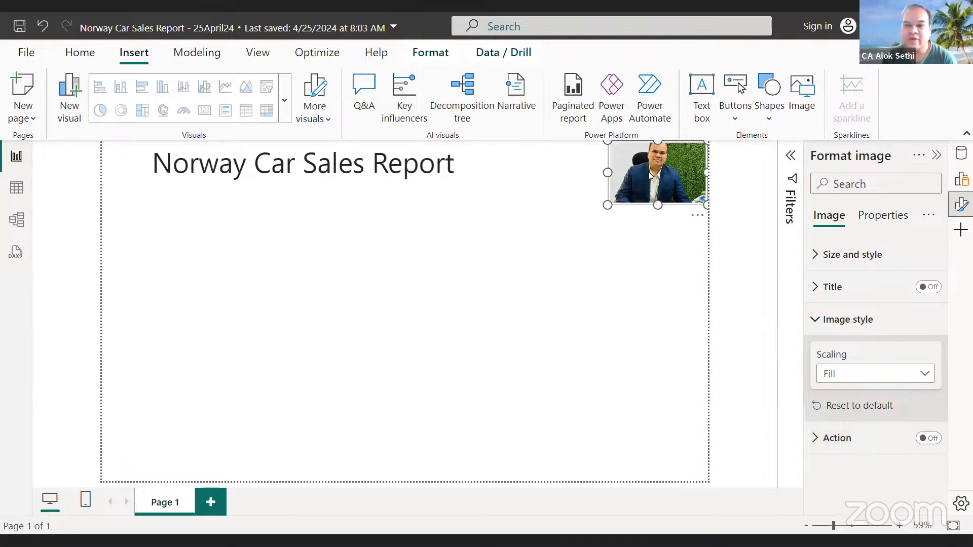
pyautogui.moveTo(603, 208); pyautogui.dragTo(574, 275)
pyautogui.click(617, 175)
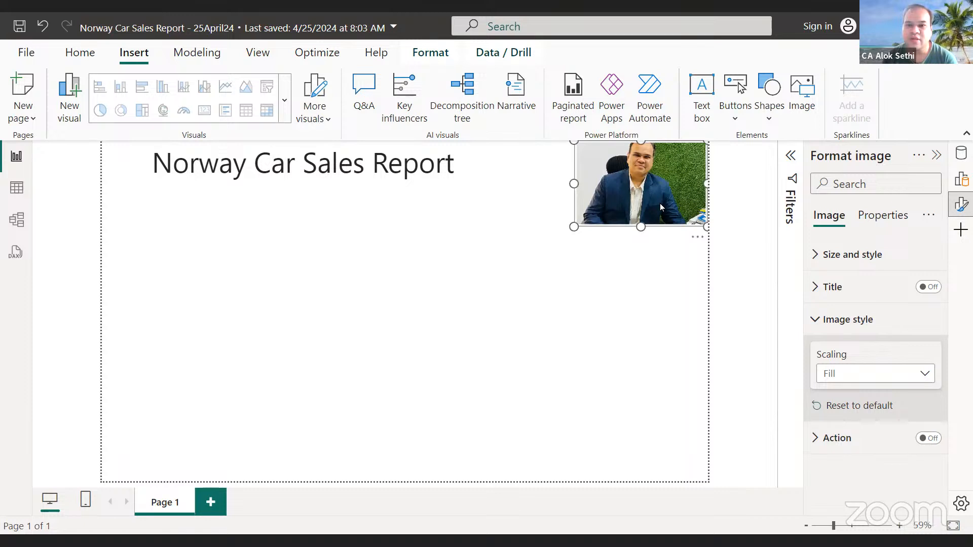
# Try Fit scaling on the photo and return it to Fill.
pyautogui.click(855, 375)
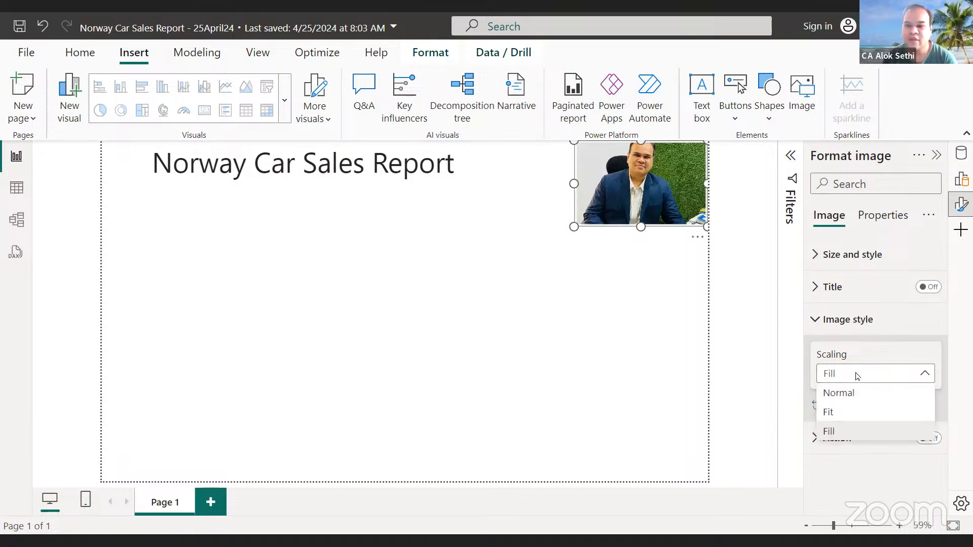
pyautogui.click(849, 415)
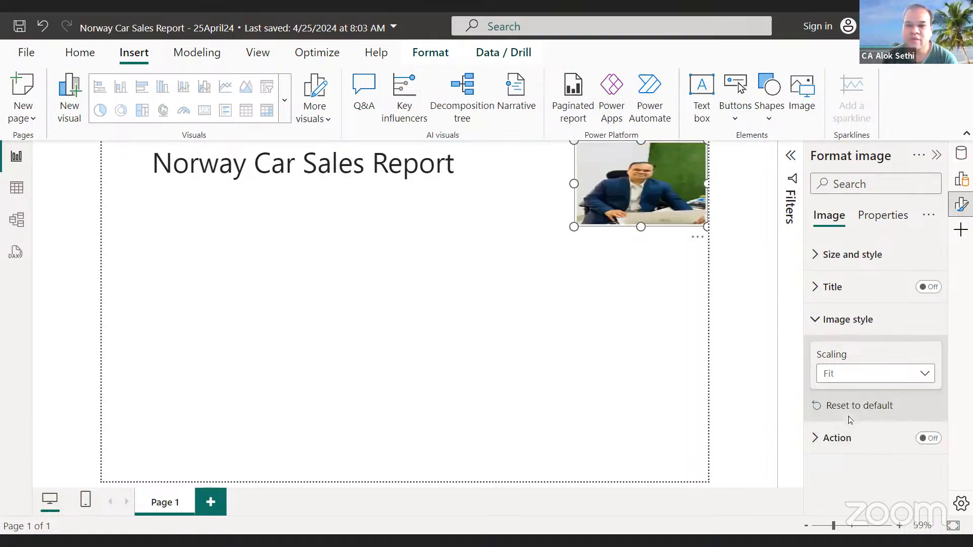
pyautogui.click(845, 379)
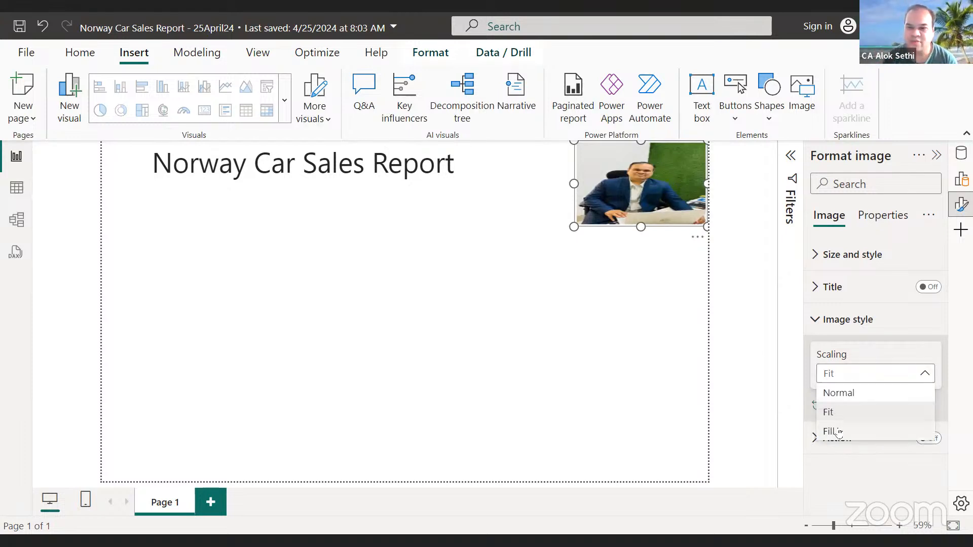
pyautogui.click(837, 431)
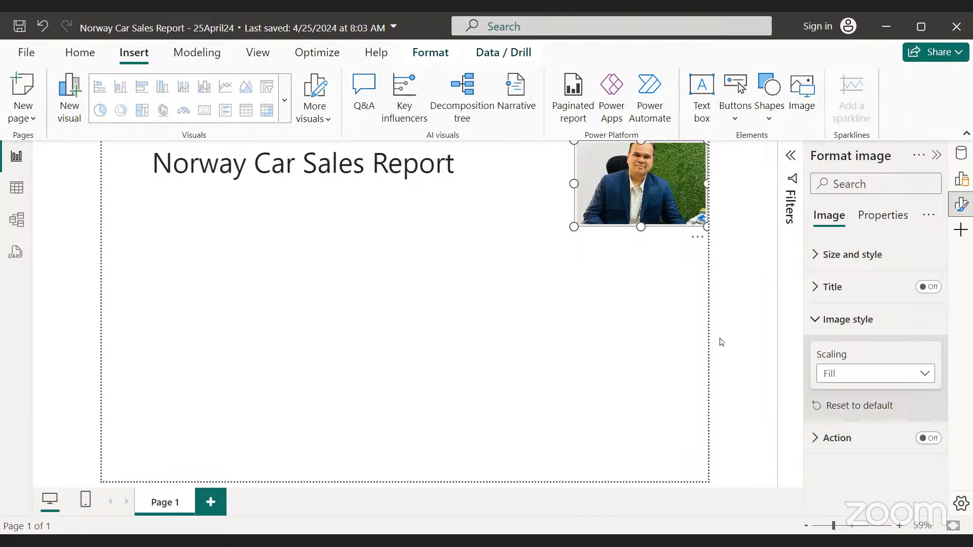
# Shrink the photo's frame slightly and clear the selection on the page.
pyautogui.moveTo(582, 219); pyautogui.dragTo(596, 211)
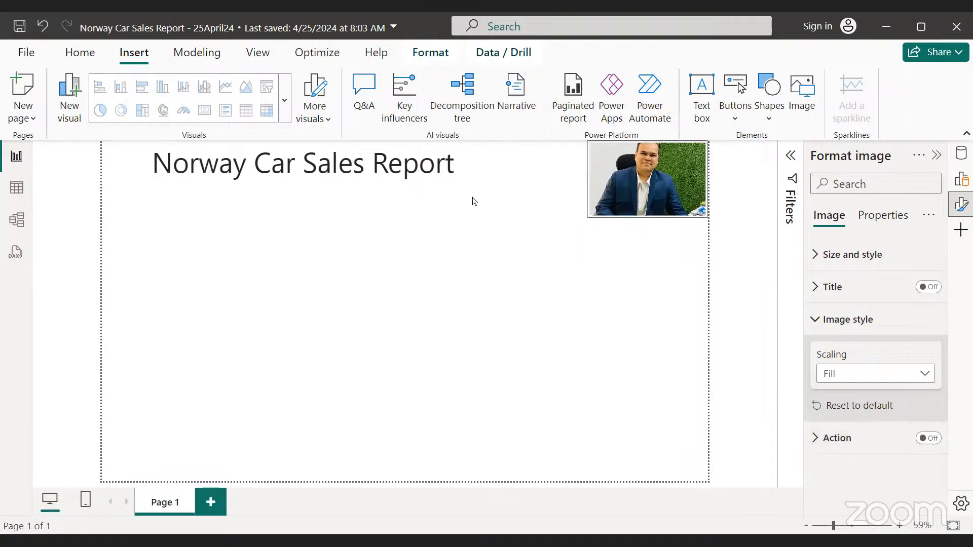
pyautogui.click(417, 167)
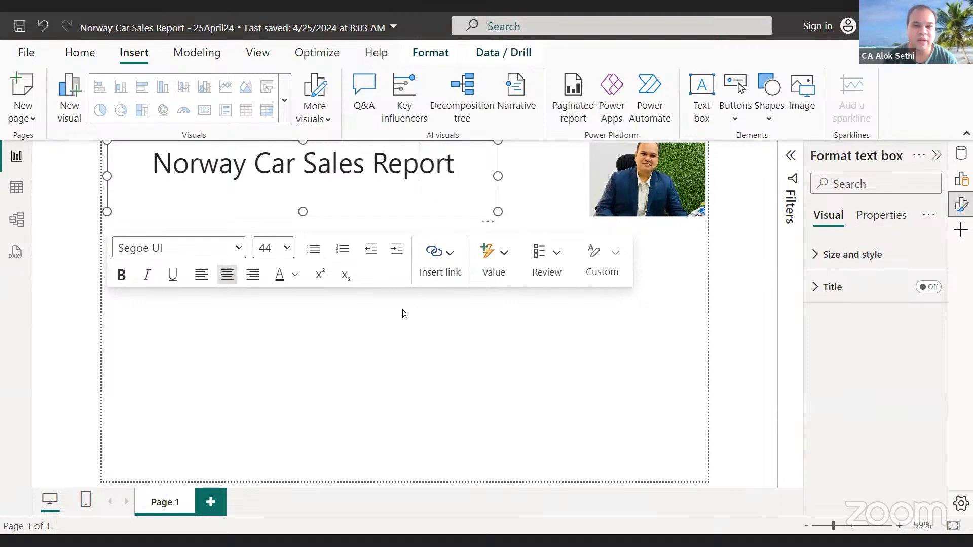
pyautogui.click(101, 56)
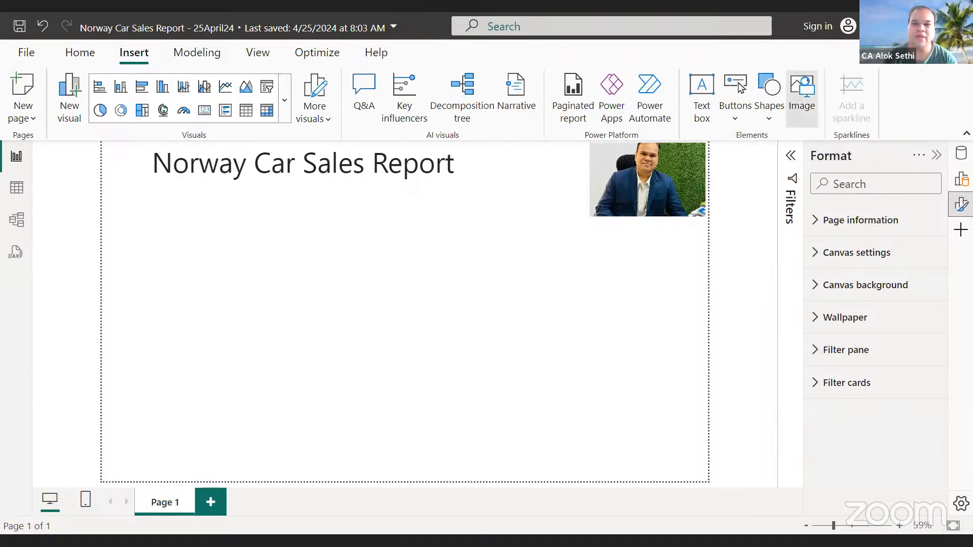
# Look through the picture files in the deskop folder for a second image to insert on the page.
pyautogui.click(806, 86)
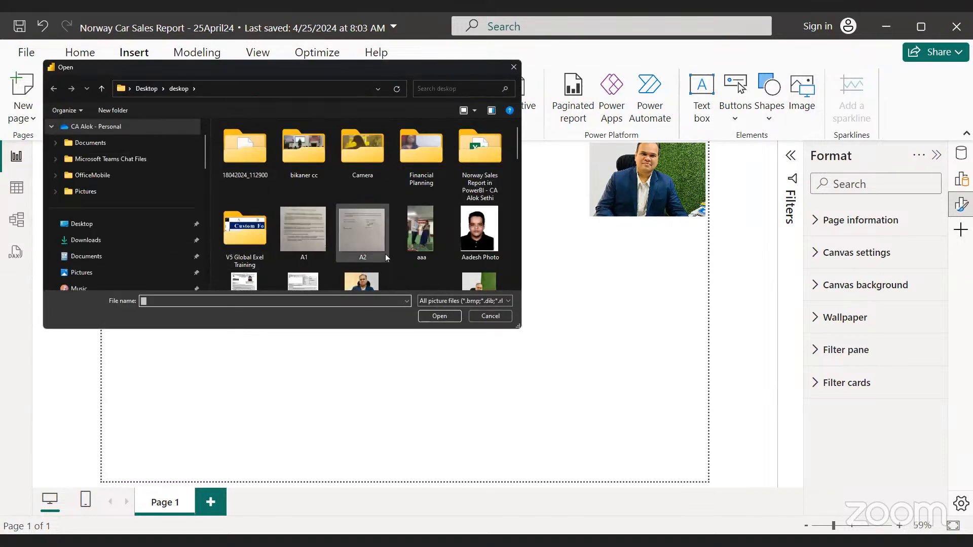
pyautogui.click(386, 257)
pyautogui.press('Down')
pyautogui.press('Down')
pyautogui.press('Down')
pyautogui.press('Down')
pyautogui.press('Down')
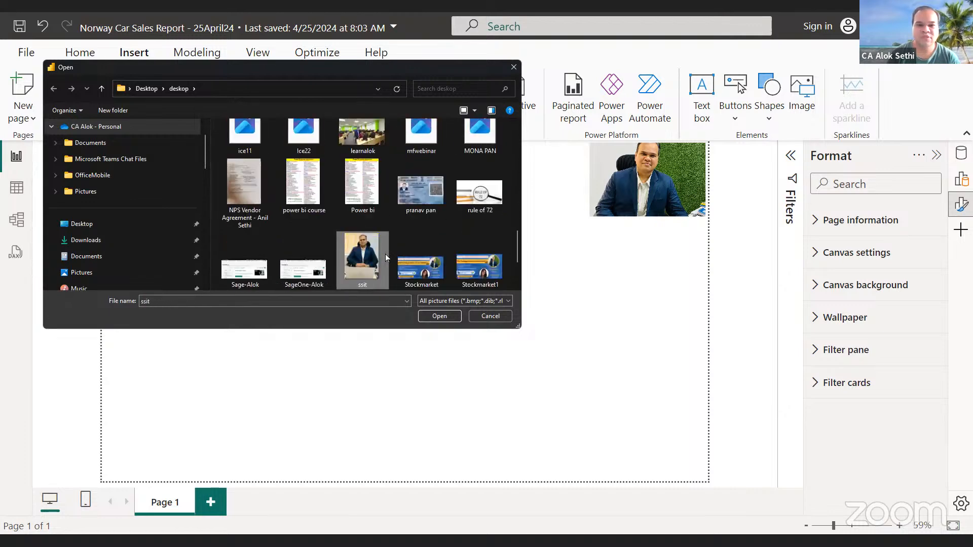
pyautogui.press('Down')
pyautogui.press('Up')
pyautogui.press('Up')
pyautogui.press('Up')
pyautogui.press('Up')
pyautogui.press('Up')
pyautogui.press('Up')
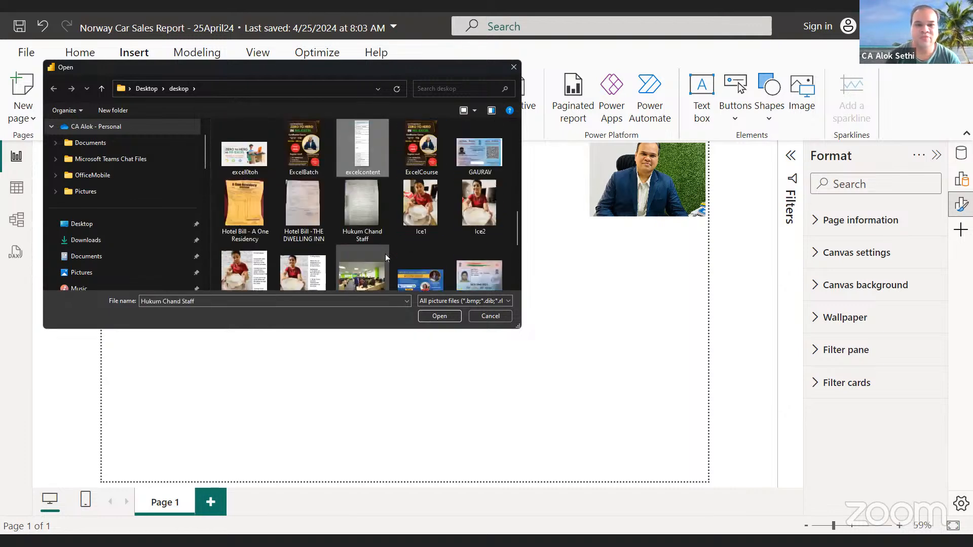
pyautogui.press('Right')
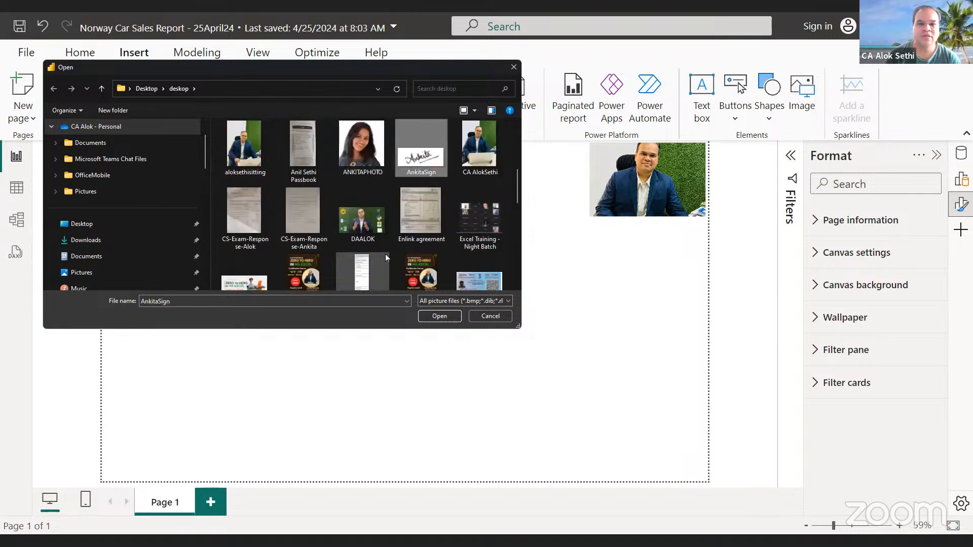
pyautogui.press('Return')
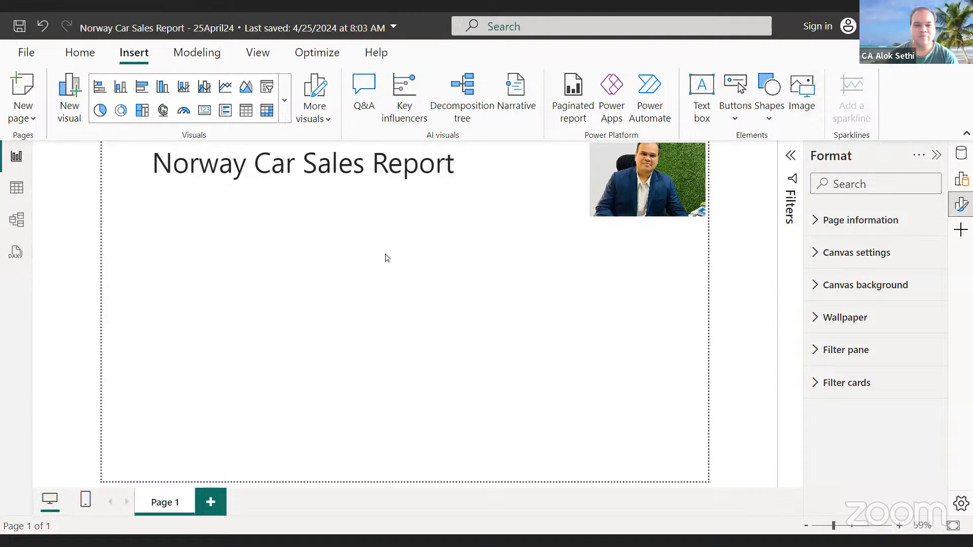
# Position the signature image between the report title and the corner photo, and clear the selection.
pyautogui.moveTo(499, 282)
pyautogui.mouseDown()
pyautogui.moveTo(189, 266)
pyautogui.moveTo(218, 268)
pyautogui.moveTo(474, 167)
pyautogui.moveTo(562, 165)
pyautogui.moveTo(537, 163)
pyautogui.mouseUp()
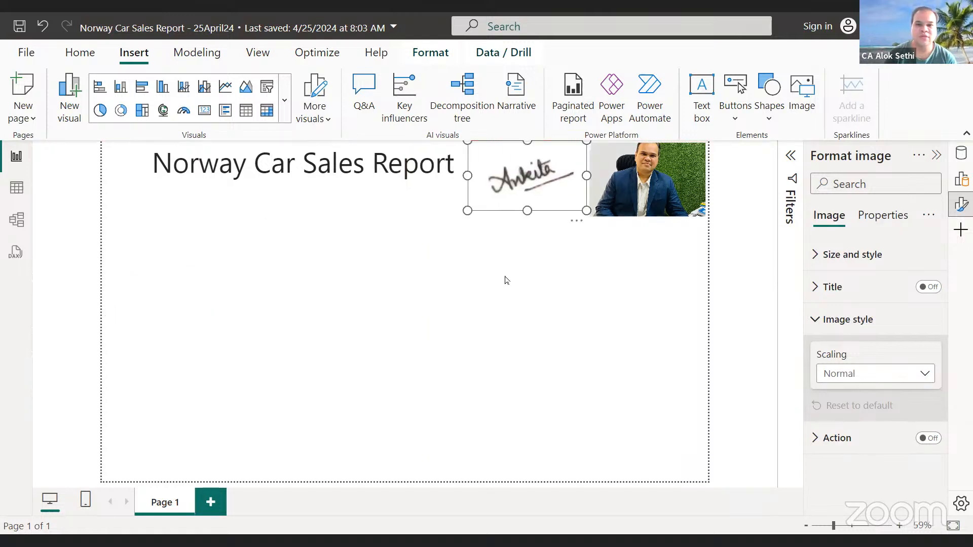
pyautogui.click(506, 280)
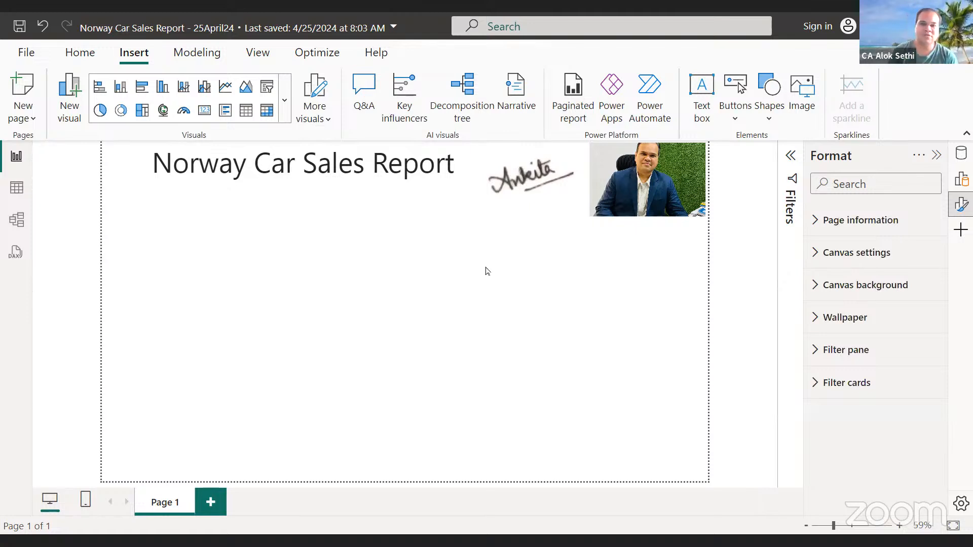
# Format the whole "Norway Car Sales Report" title in purple, bold Cambria.
pyautogui.click(316, 177)
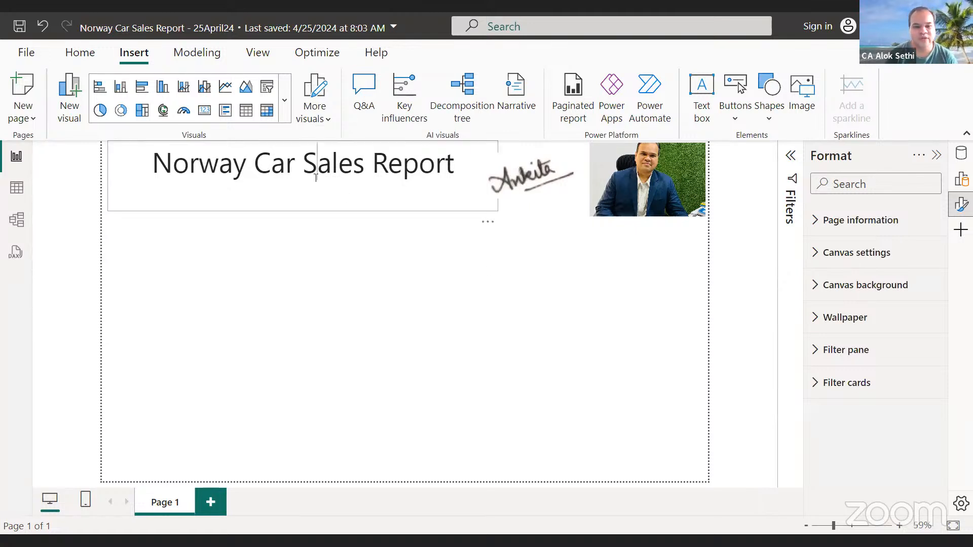
pyautogui.tripleClick(316, 177)
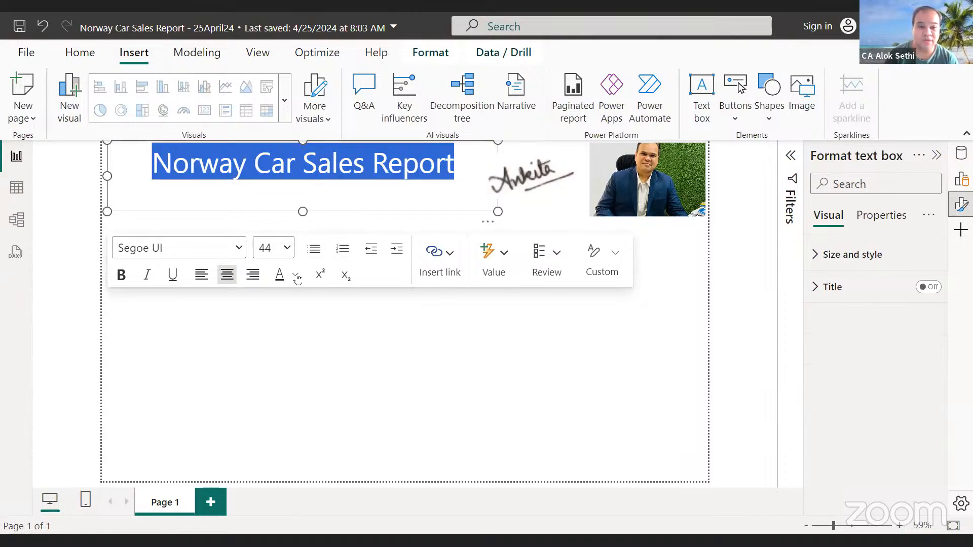
pyautogui.click(296, 277)
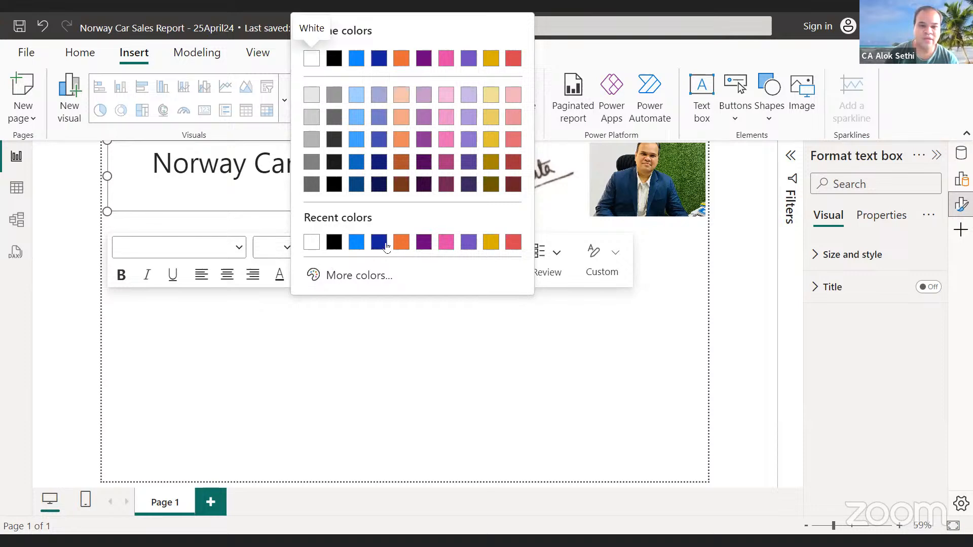
pyautogui.click(416, 244)
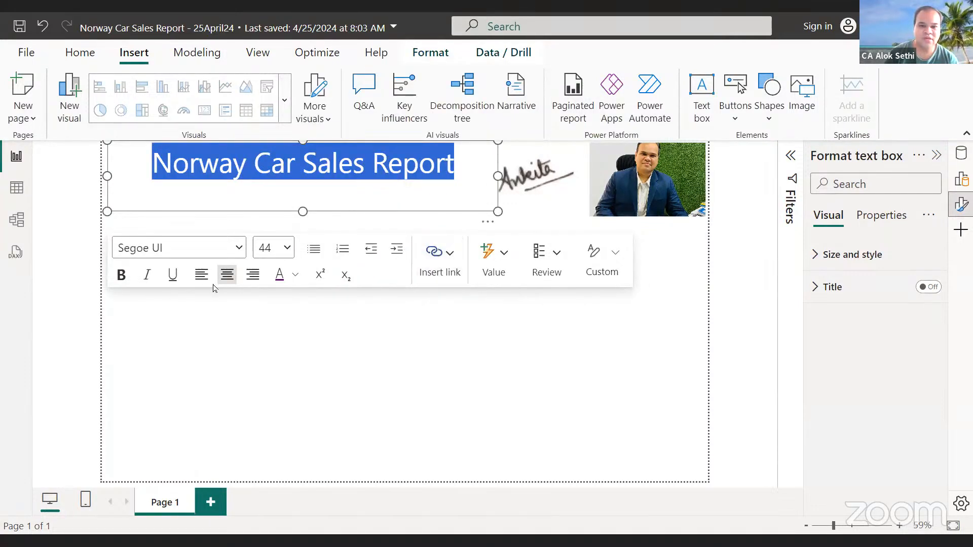
pyautogui.click(121, 275)
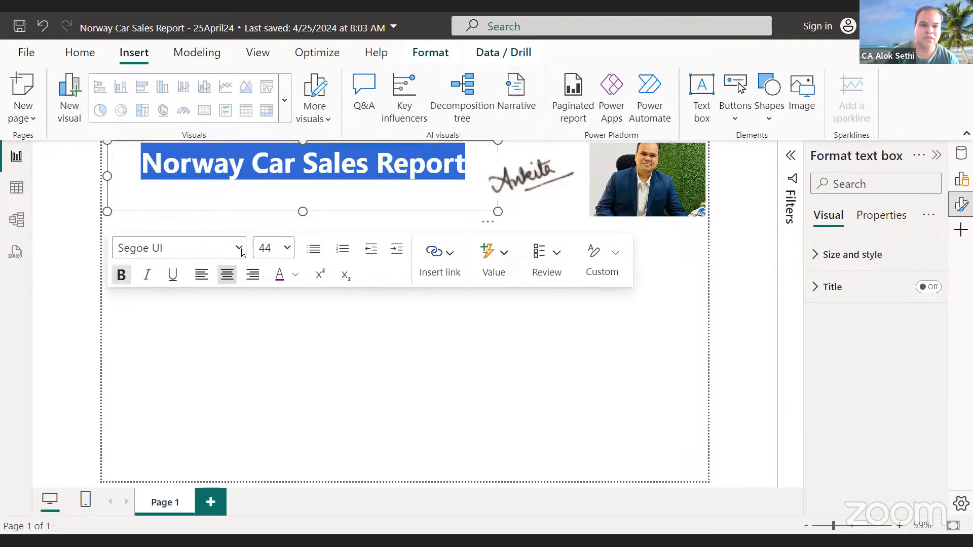
pyautogui.click(249, 302)
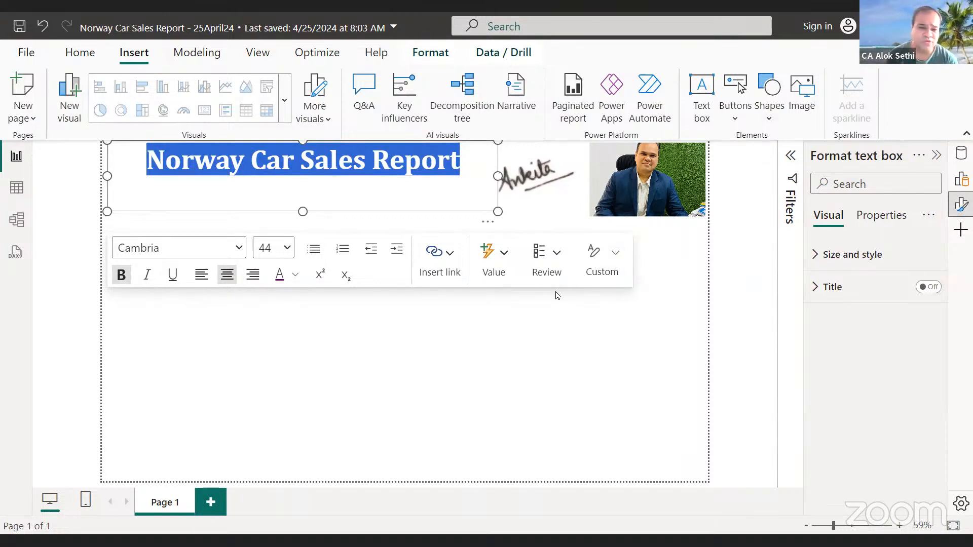
pyautogui.click(450, 253)
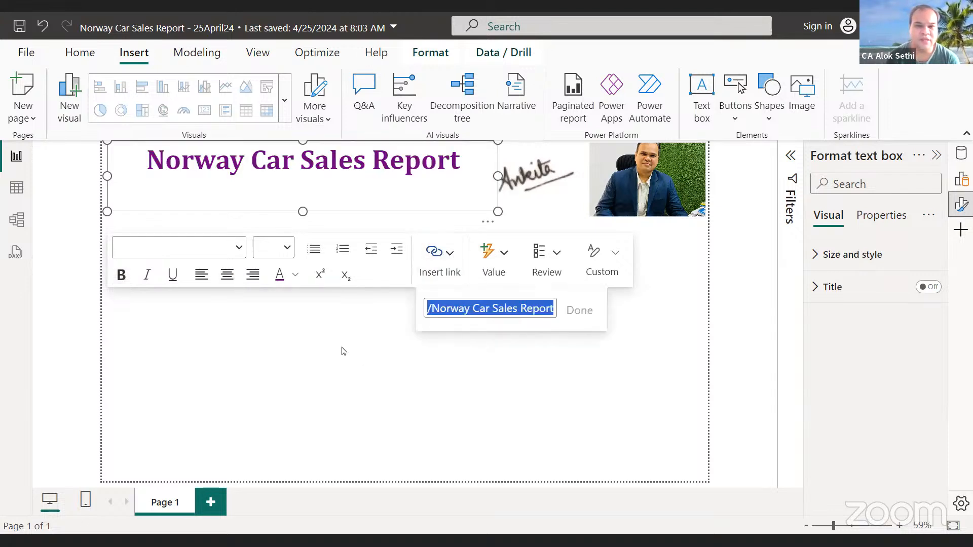
pyautogui.click(303, 195)
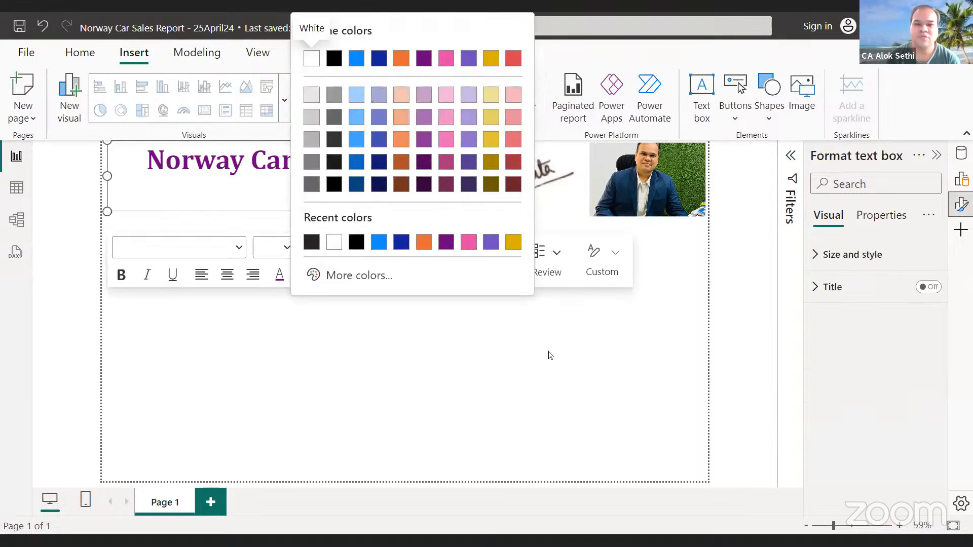
pyautogui.click(549, 352)
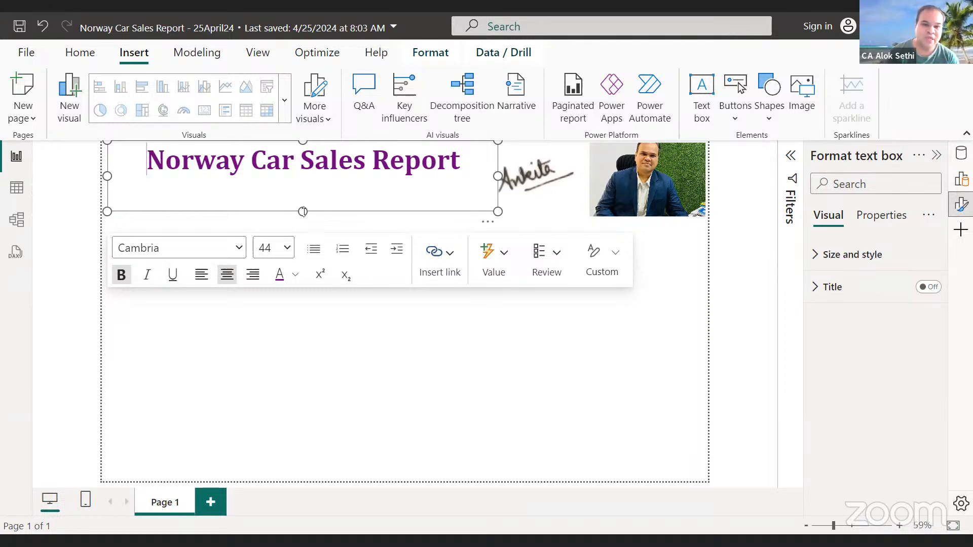
# Reduce the title text box's height and width so it fits closer around the text and clears the signature.
pyautogui.moveTo(303, 211); pyautogui.dragTo(302, 189)
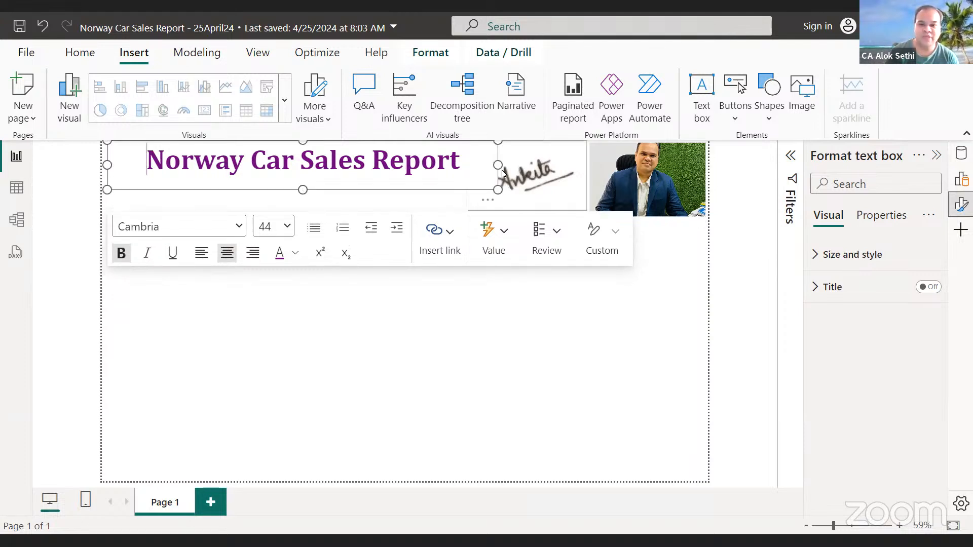
pyautogui.moveTo(498, 165); pyautogui.dragTo(482, 180)
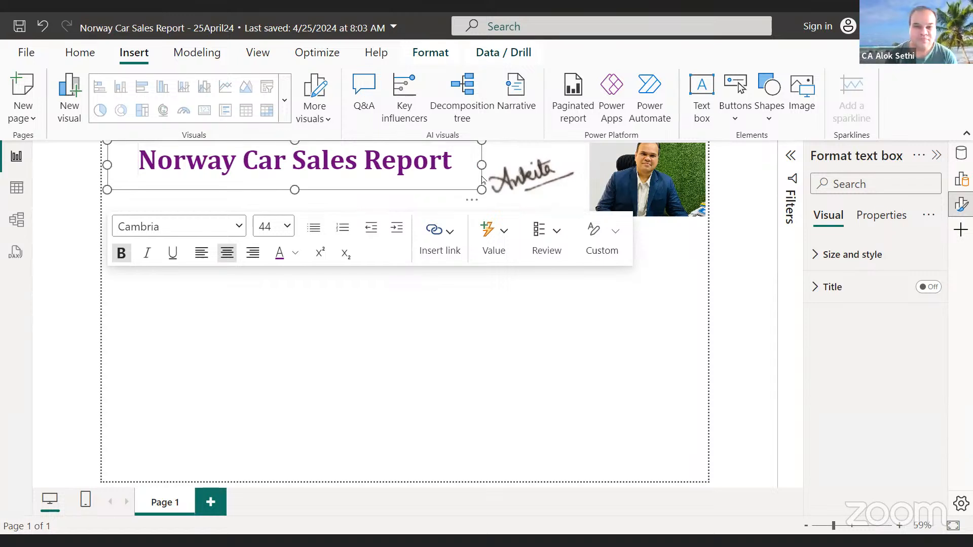
pyautogui.click(427, 236)
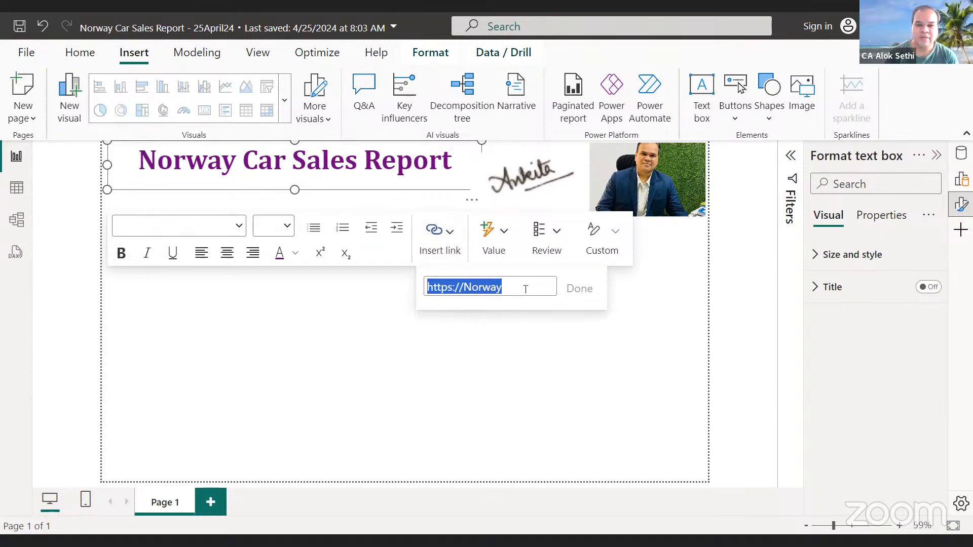
pyautogui.click(526, 289)
pyautogui.press('BackSpace')
pyautogui.press('BackSpace')
pyautogui.press('BackSpace')
pyautogui.press('BackSpace')
pyautogui.press('BackSpace')
pyautogui.press('BackSpace')
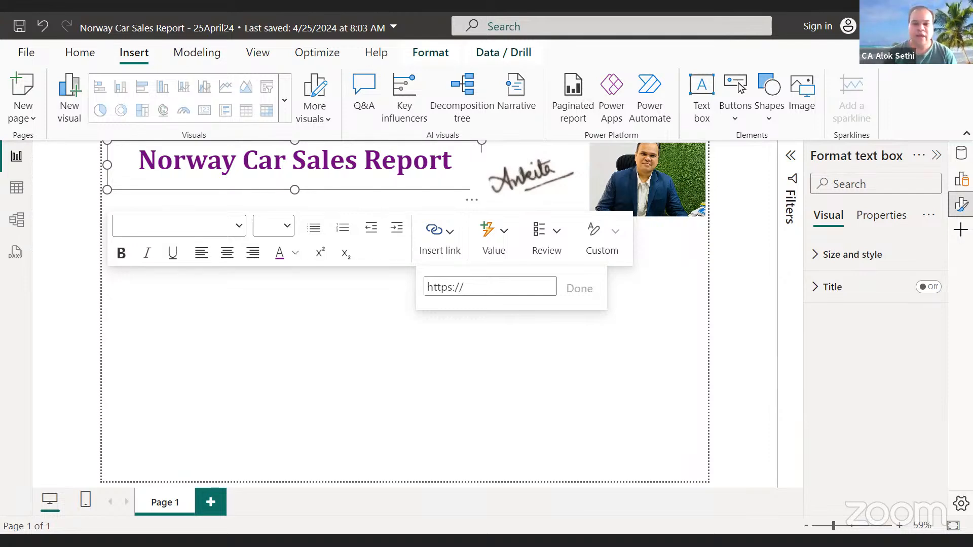
pyautogui.hotkey('ctrl', 'v')
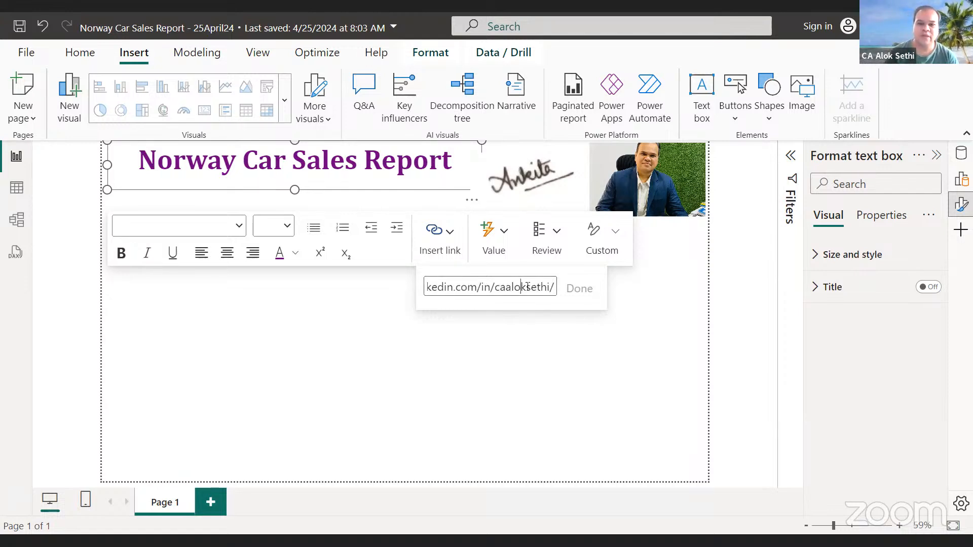
pyautogui.press('Home')
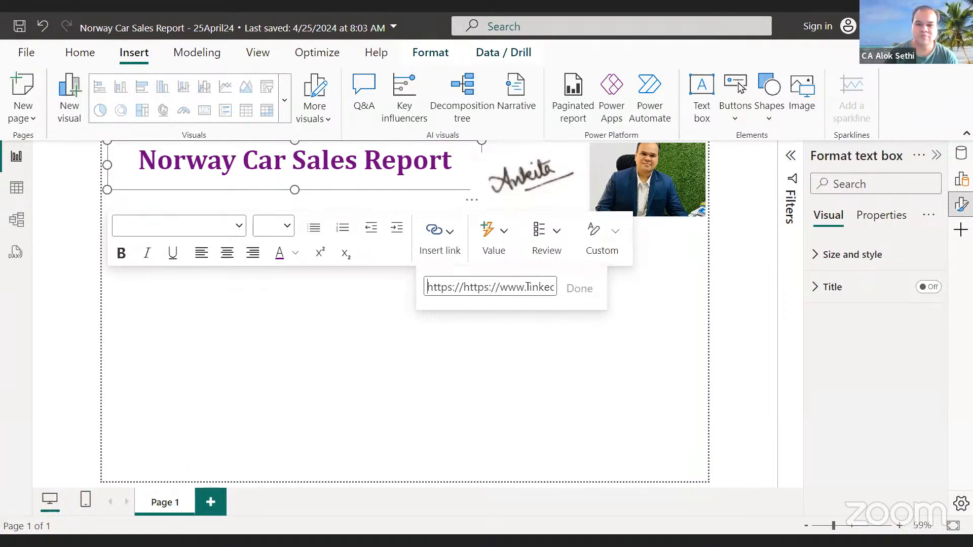
pyautogui.click(579, 288)
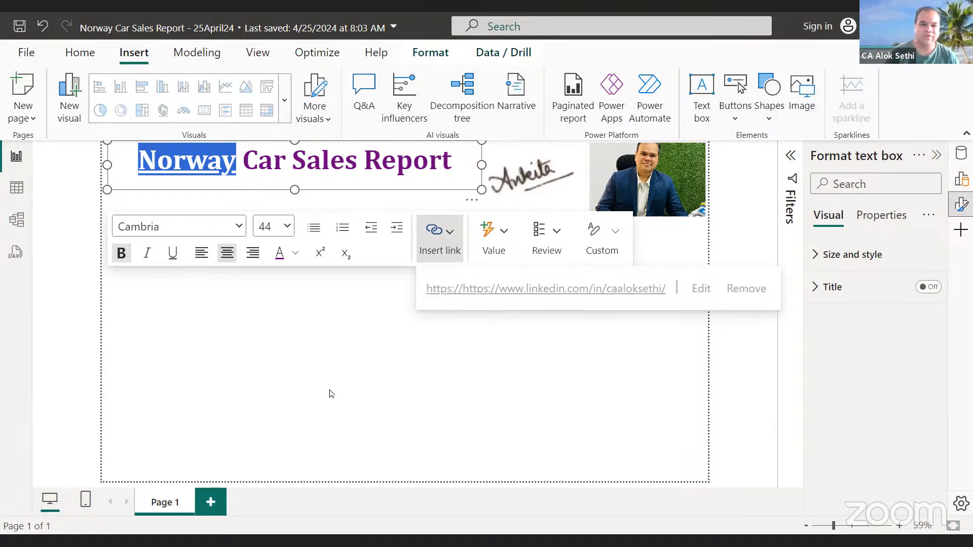
pyautogui.click(292, 312)
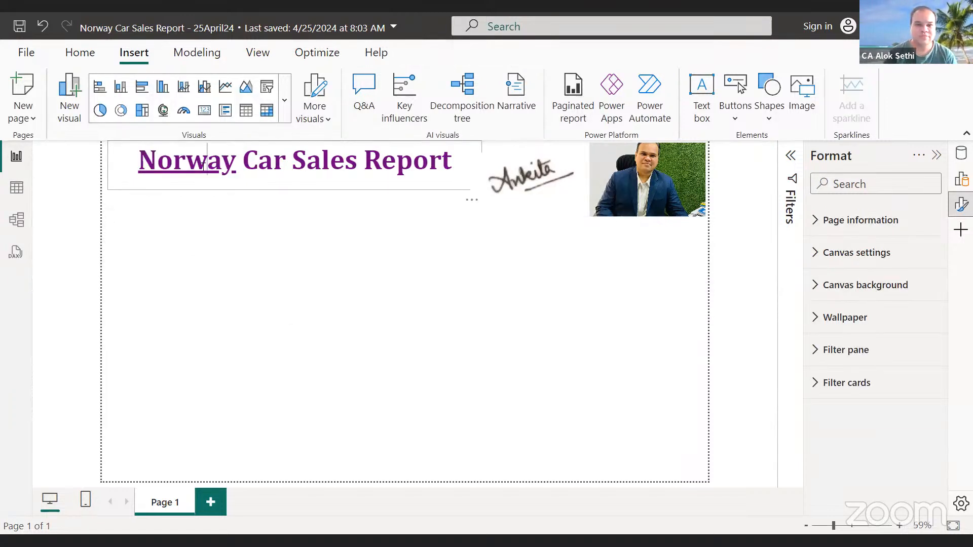
pyautogui.rightClick(204, 168)
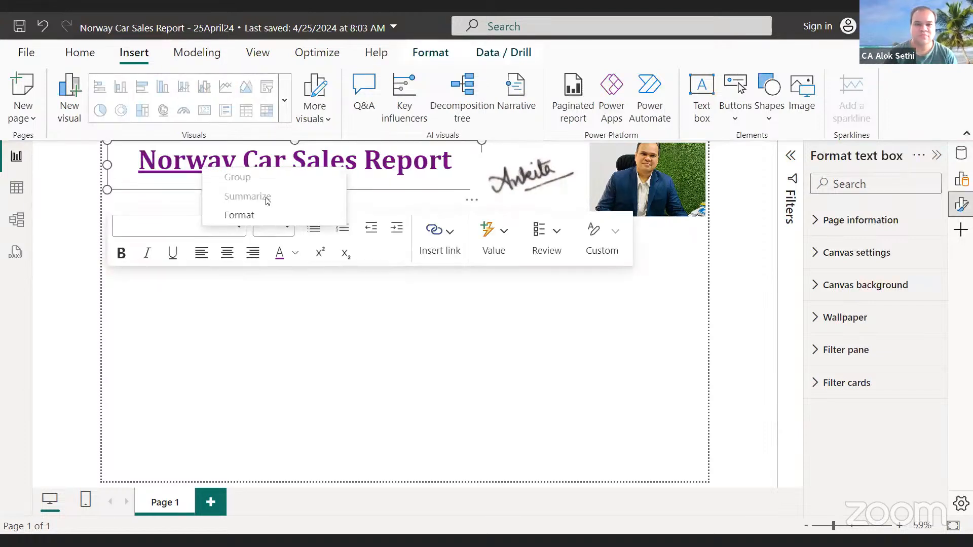
pyautogui.click(434, 255)
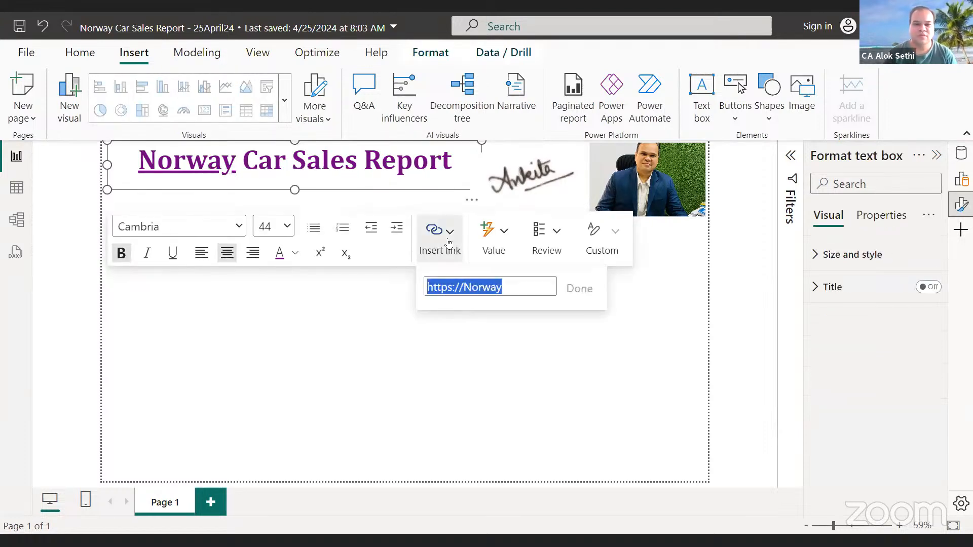
pyautogui.click(526, 288)
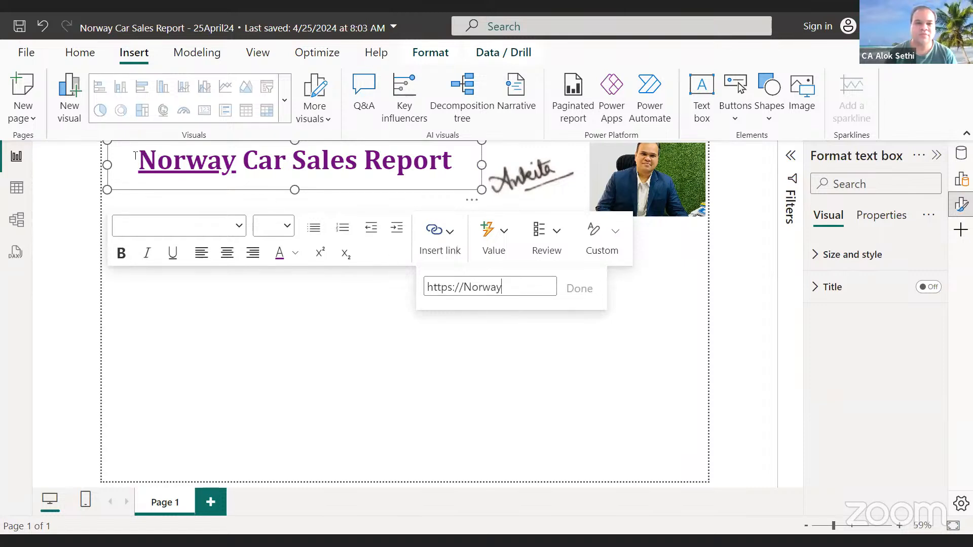
# Link the entire "Norway Car Sales Report" title to the copied LinkedIn profile address, replacing all of the suggested link text.
pyautogui.moveTo(136, 161); pyautogui.dragTo(453, 160)
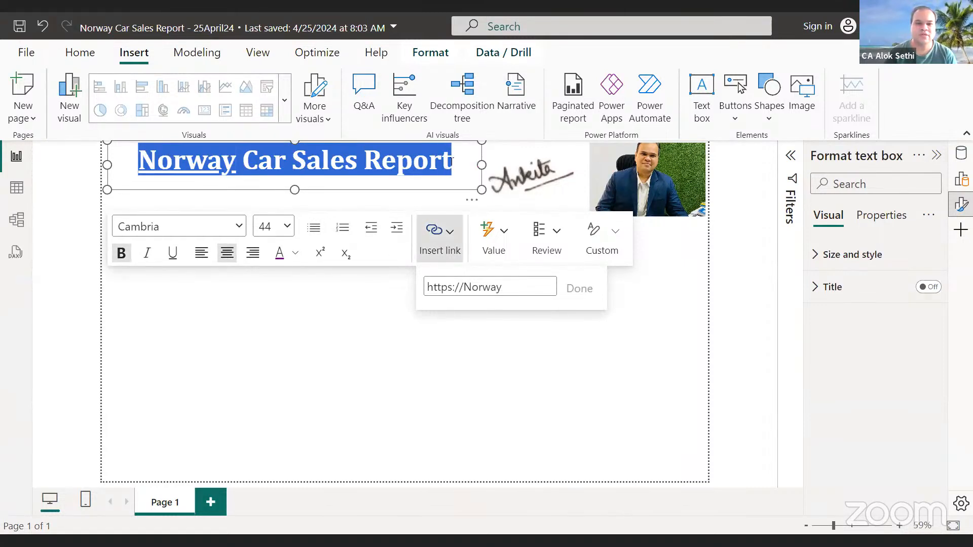
pyautogui.click(434, 232)
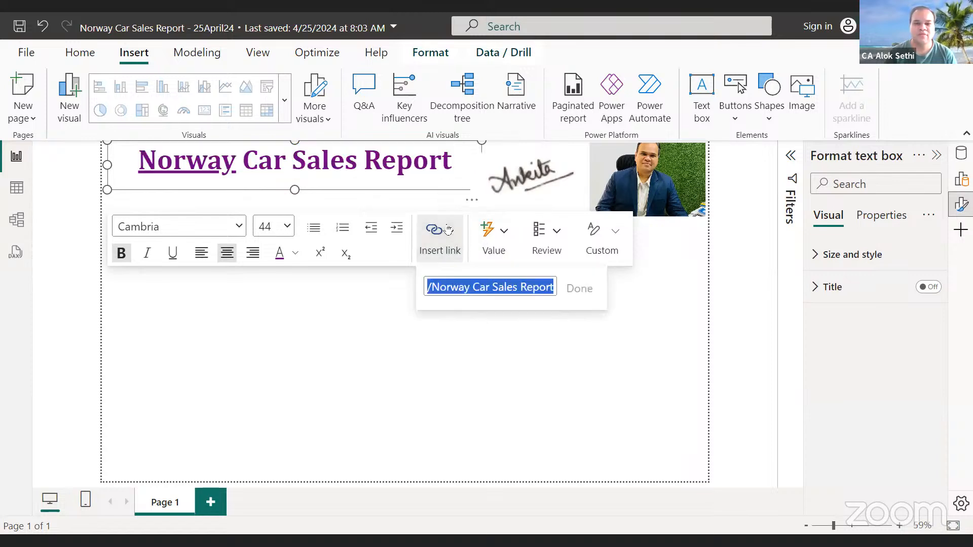
pyautogui.click(522, 287)
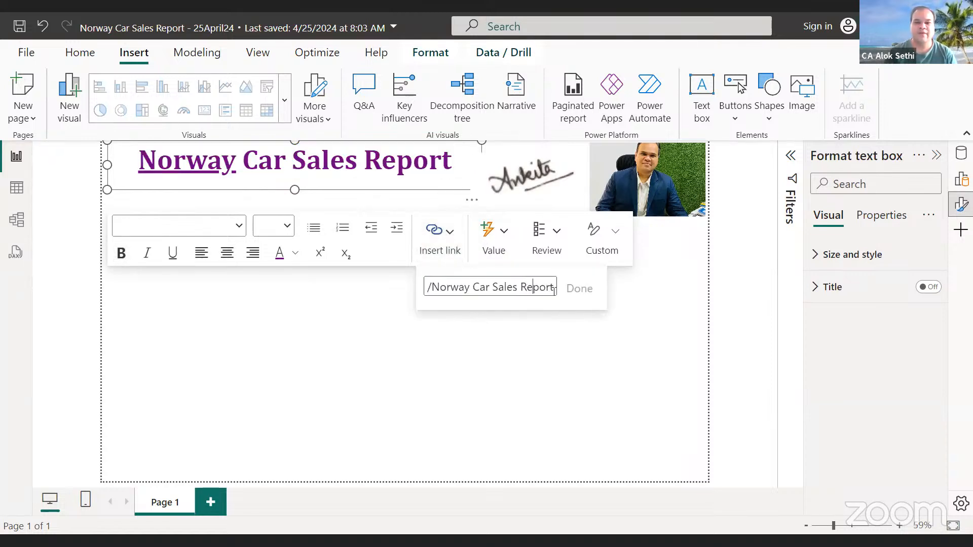
pyautogui.click(554, 291)
pyautogui.press('BackSpace')
pyautogui.press('BackSpace')
pyautogui.press('BackSpace')
pyautogui.press('BackSpace')
pyautogui.press('BackSpace')
pyautogui.press('BackSpace')
pyautogui.press('BackSpace')
pyautogui.press('BackSpace')
pyautogui.press('BackSpace')
pyautogui.press('BackSpace')
pyautogui.press('BackSpace')
pyautogui.press('BackSpace')
pyautogui.press('BackSpace')
pyautogui.press('BackSpace')
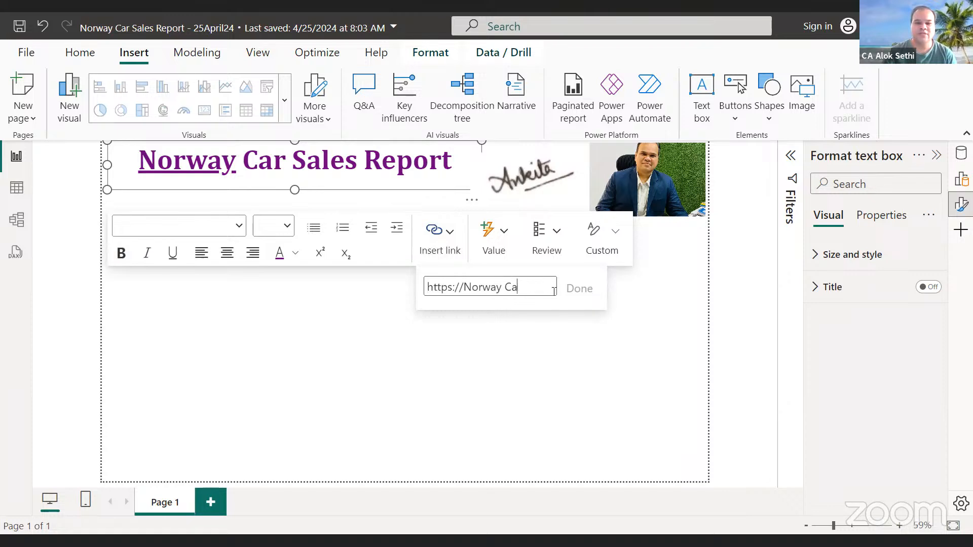
pyautogui.press('BackSpace')
pyautogui.press('BackSpace')
pyautogui.press('BackSpace')
pyautogui.press('BackSpace')
pyautogui.press('BackSpace')
pyautogui.press('BackSpace')
pyautogui.press('BackSpace')
pyautogui.press('BackSpace')
pyautogui.press('BackSpace')
pyautogui.press('BackSpace')
pyautogui.press('BackSpace')
pyautogui.press('BackSpace')
pyautogui.press('BackSpace')
pyautogui.press('BackSpace')
pyautogui.press('BackSpace')
pyautogui.press('BackSpace')
pyautogui.press('BackSpace')
pyautogui.hotkey('ctrl', 'v')
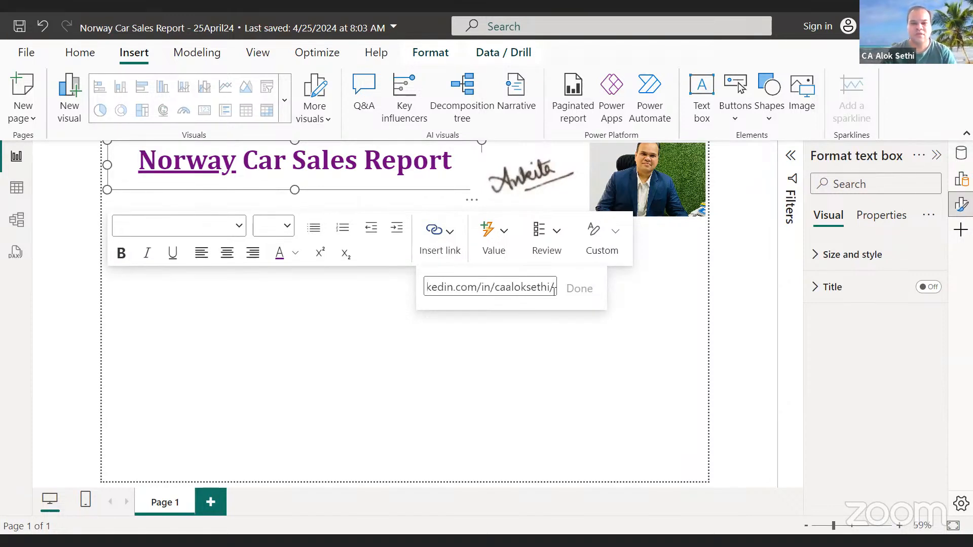
pyautogui.click(579, 289)
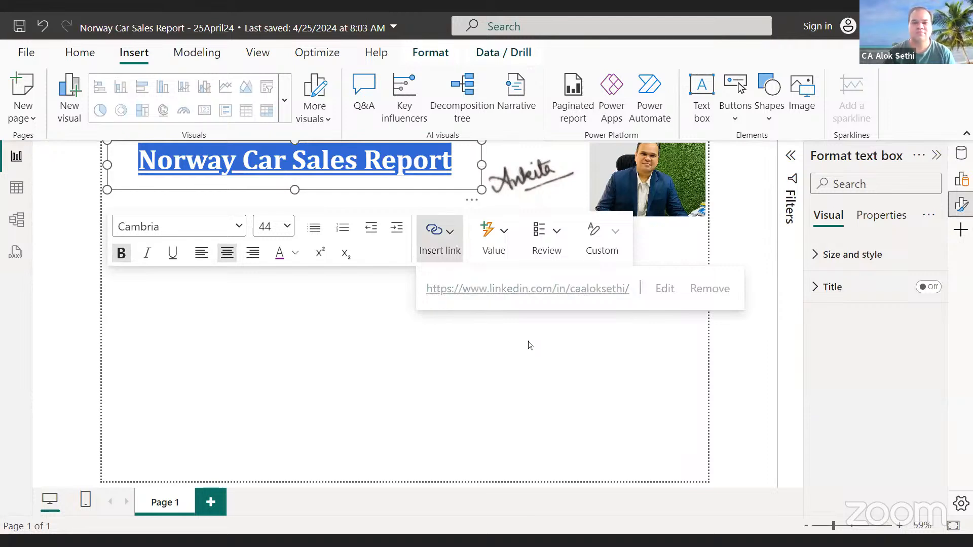
pyautogui.click(446, 361)
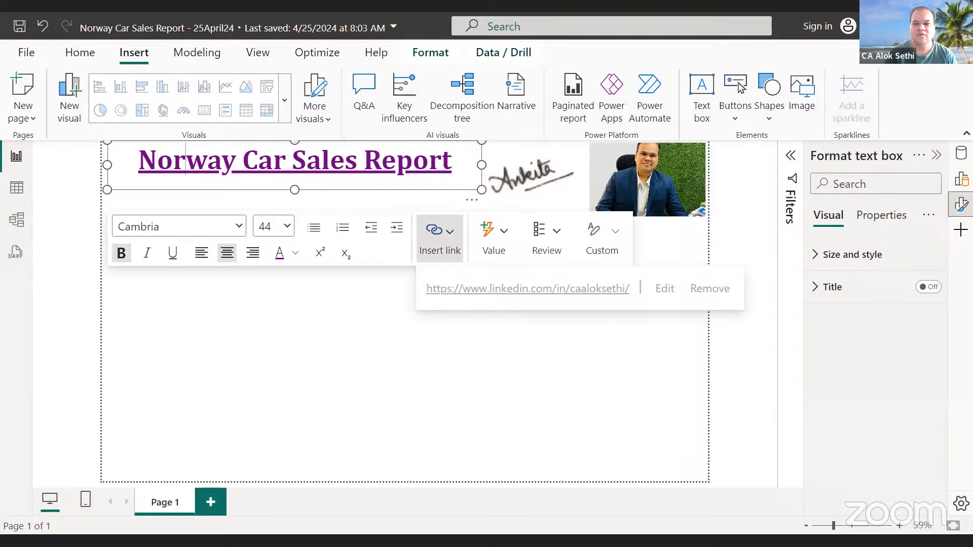
# Delete the linked title text together with its text box from the page.
pyautogui.click(961, 153)
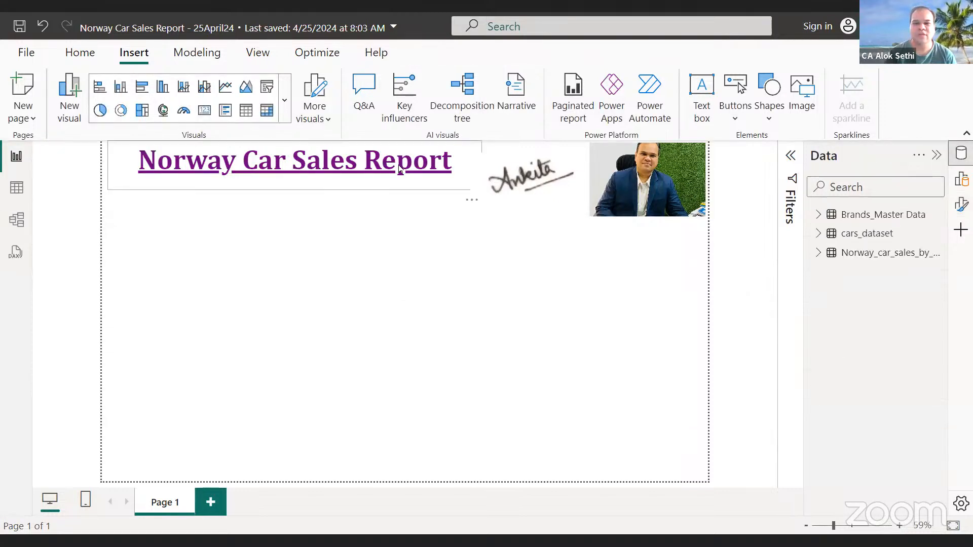
pyautogui.click(197, 156)
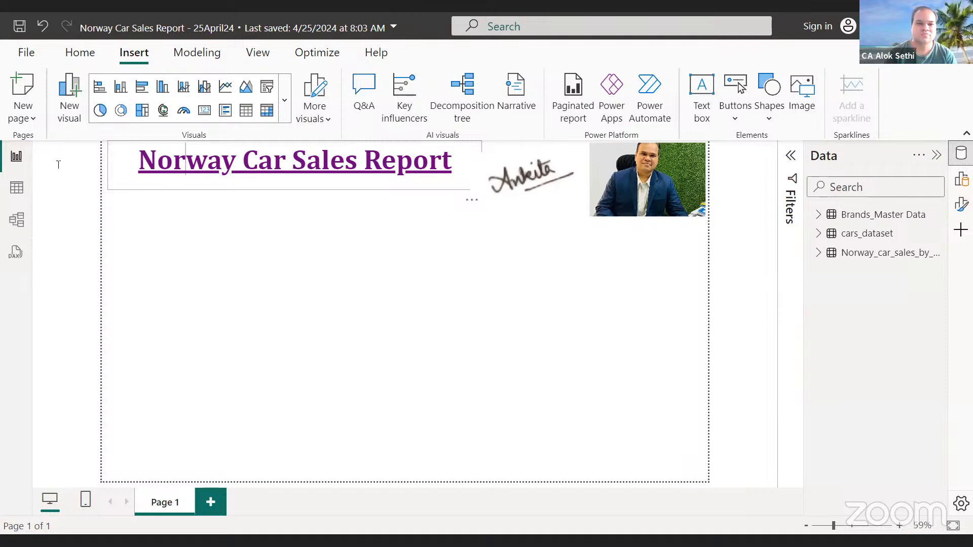
pyautogui.hotkey('ctrl', 'a')
pyautogui.press('Delete')
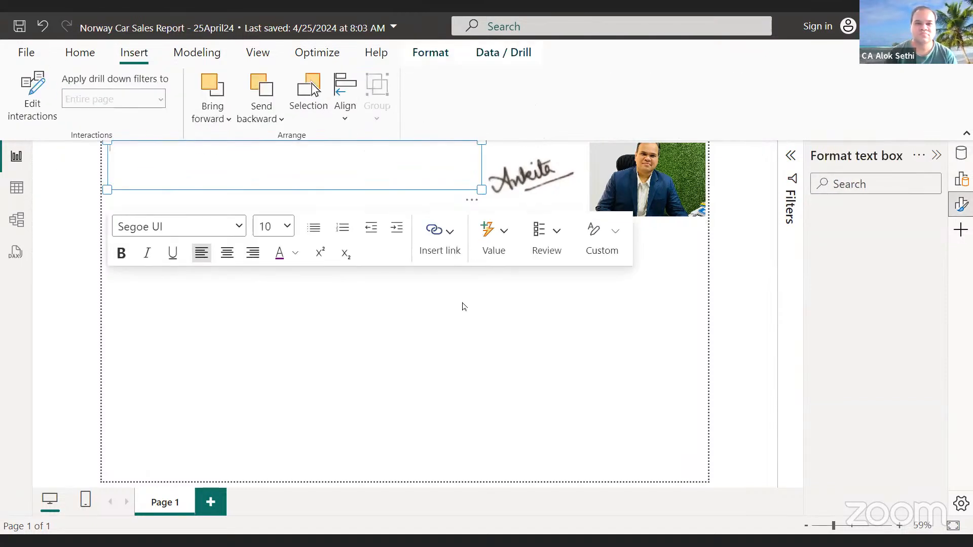
pyautogui.click(462, 325)
pyautogui.click(415, 189)
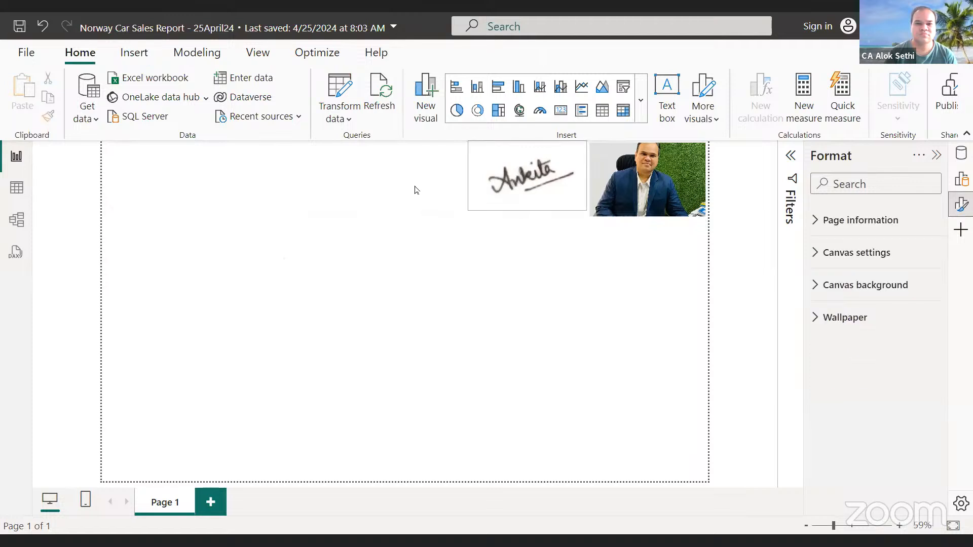
# Delete the signature image beside the corner photo.
pyautogui.click(535, 182)
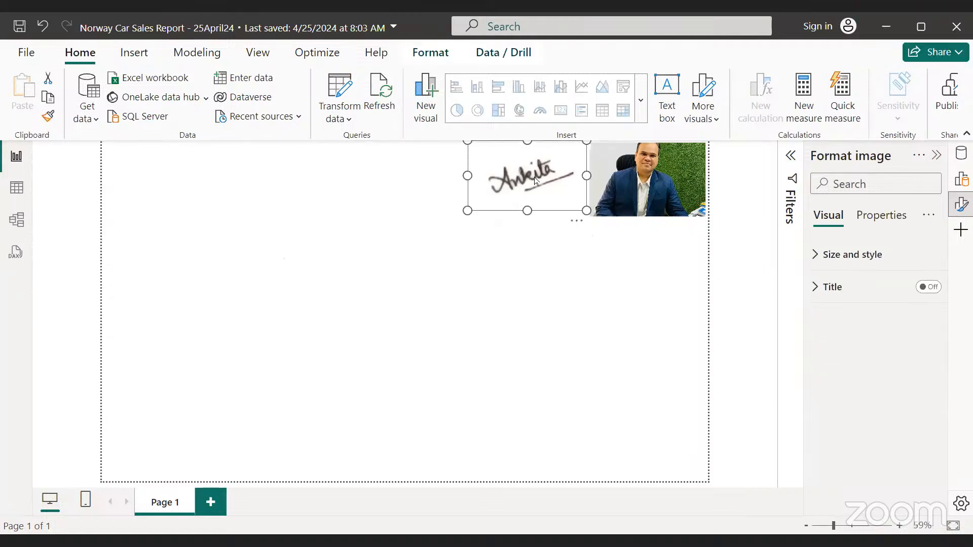
pyautogui.press('Delete')
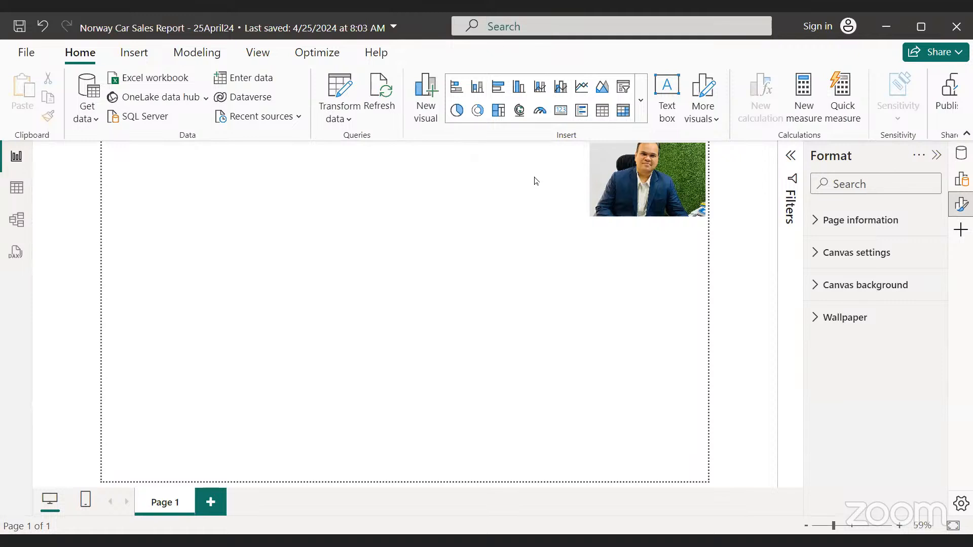
# Undo the recent deletions to restore the linked "Norway Car Sales Report" title and the signature image beside the corner photo.
pyautogui.hotkey('ctrl', 'z')
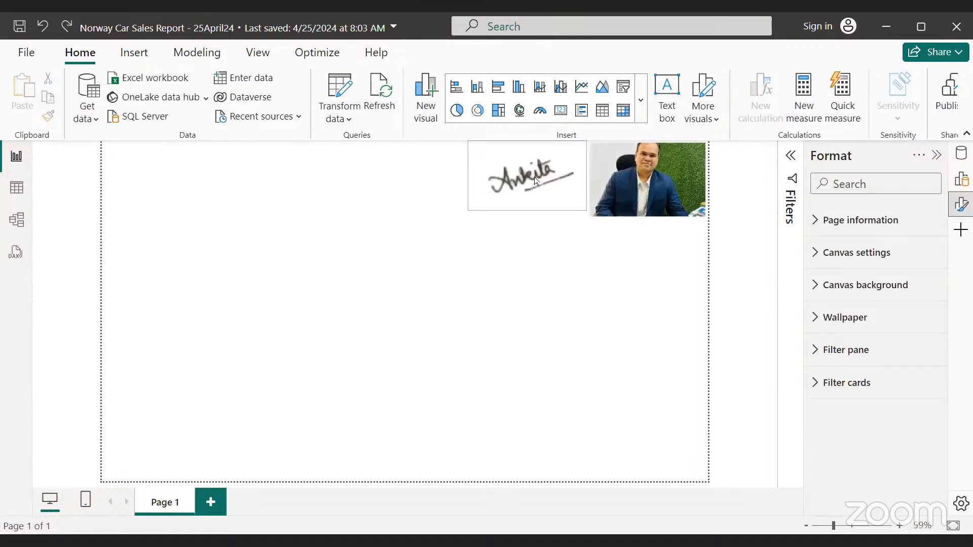
pyautogui.click(535, 181)
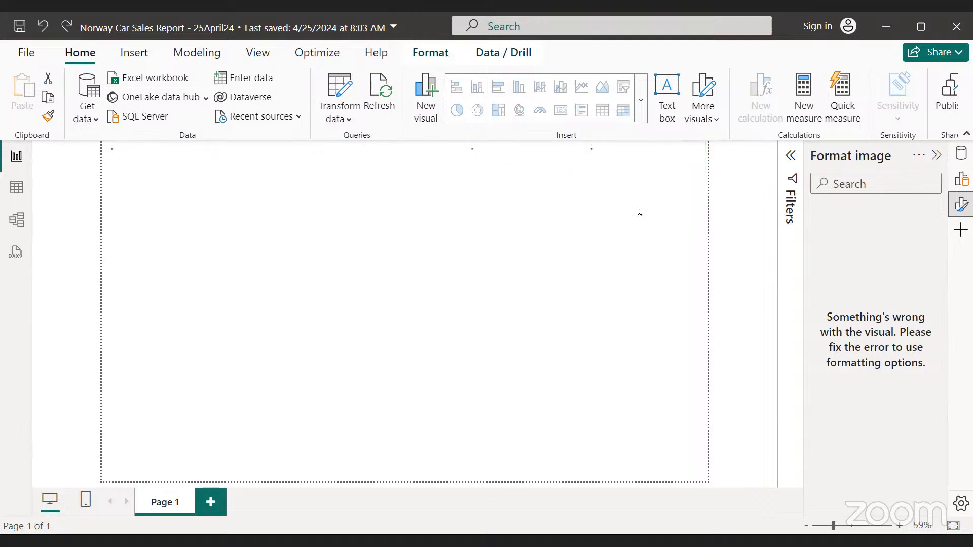
pyautogui.click(621, 288)
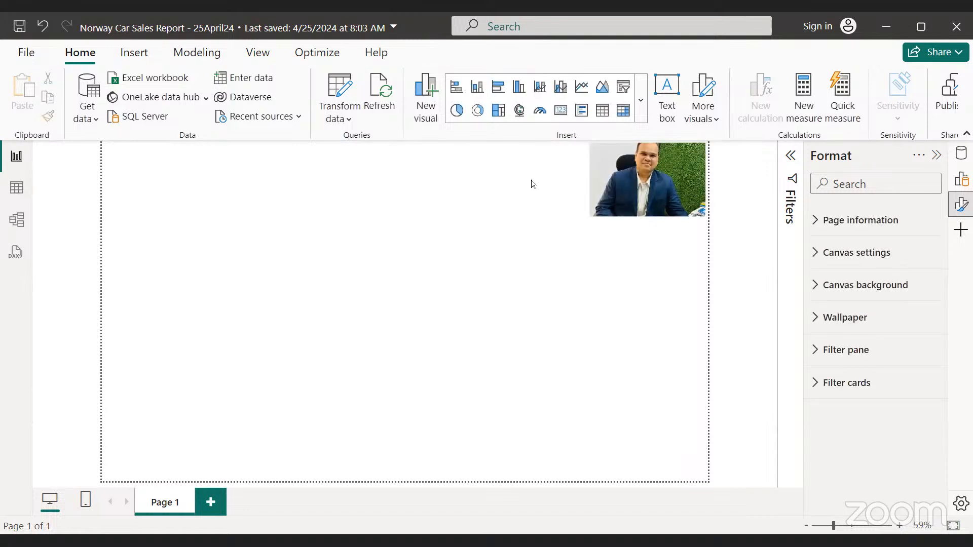
pyautogui.click(334, 181)
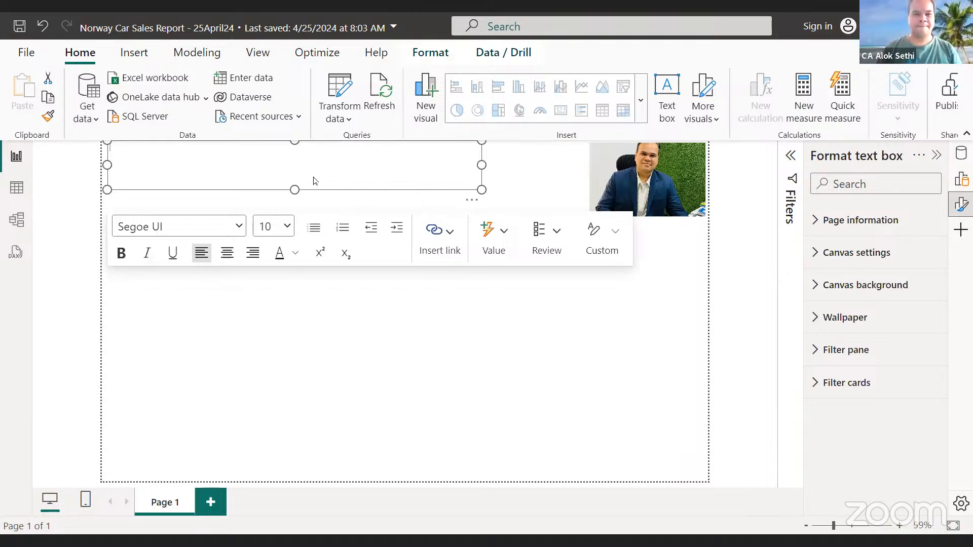
pyautogui.click(304, 353)
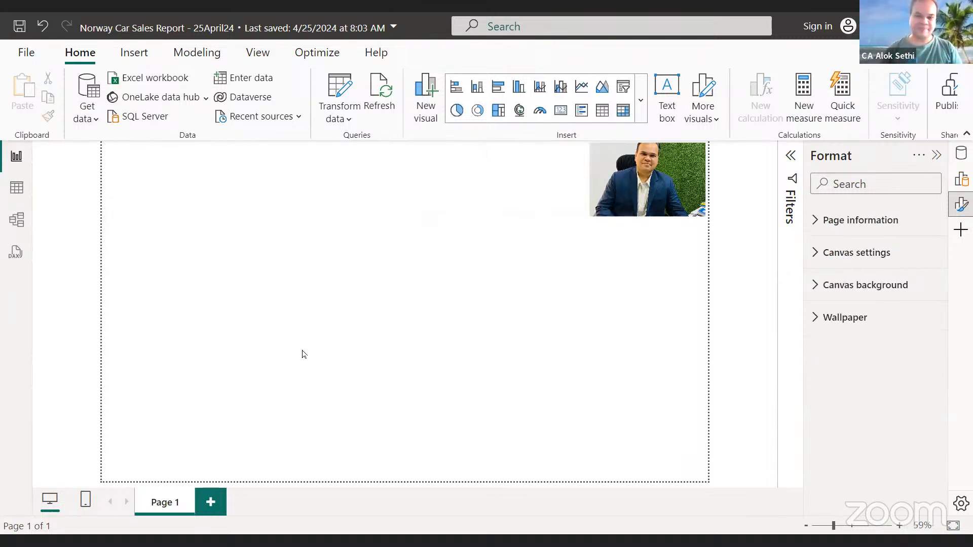
pyautogui.hotkey('ctrl', 'z')
pyautogui.hotkey('ctrl', 'y')
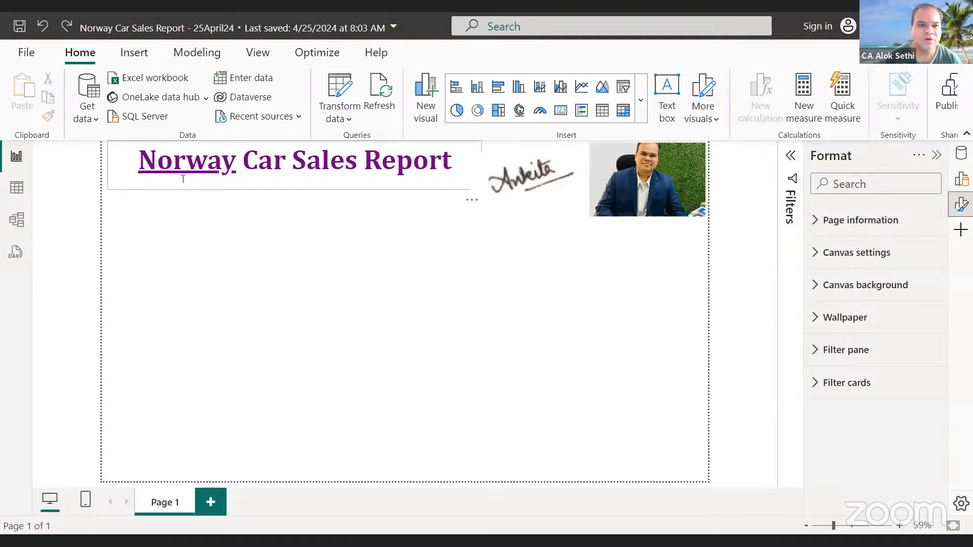
# Inspect the hyperlink on the title word "Norway" and follow its LinkedIn profile address.
pyautogui.click(183, 178)
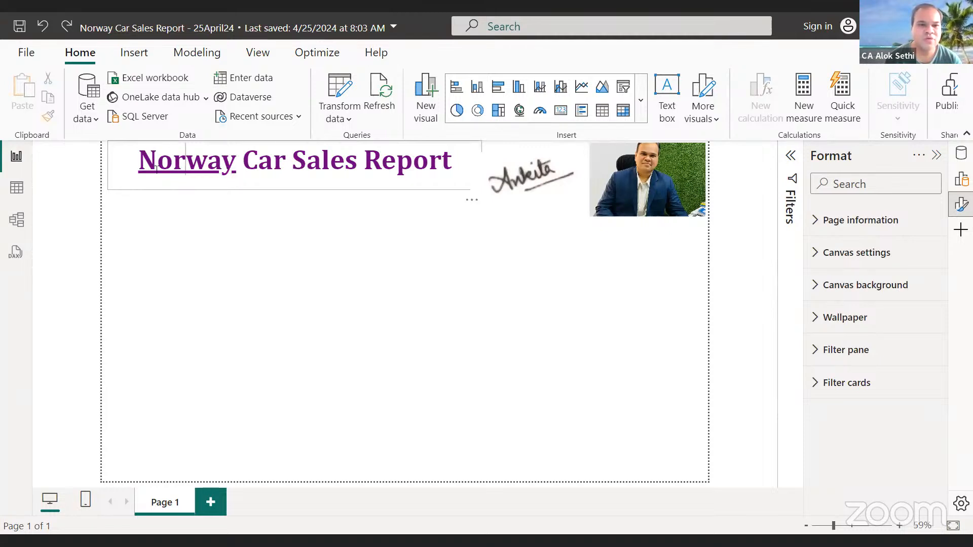
pyautogui.doubleClick(157, 174)
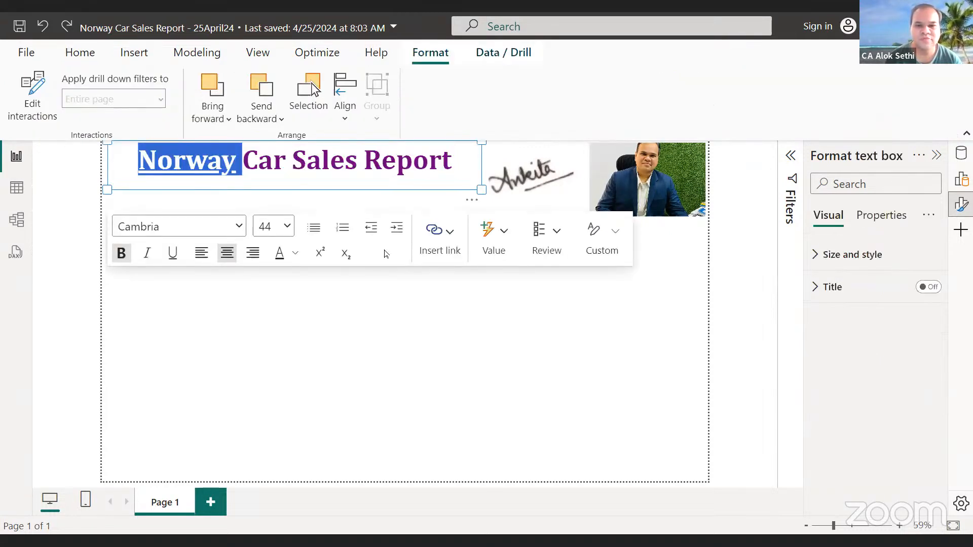
pyautogui.click(617, 231)
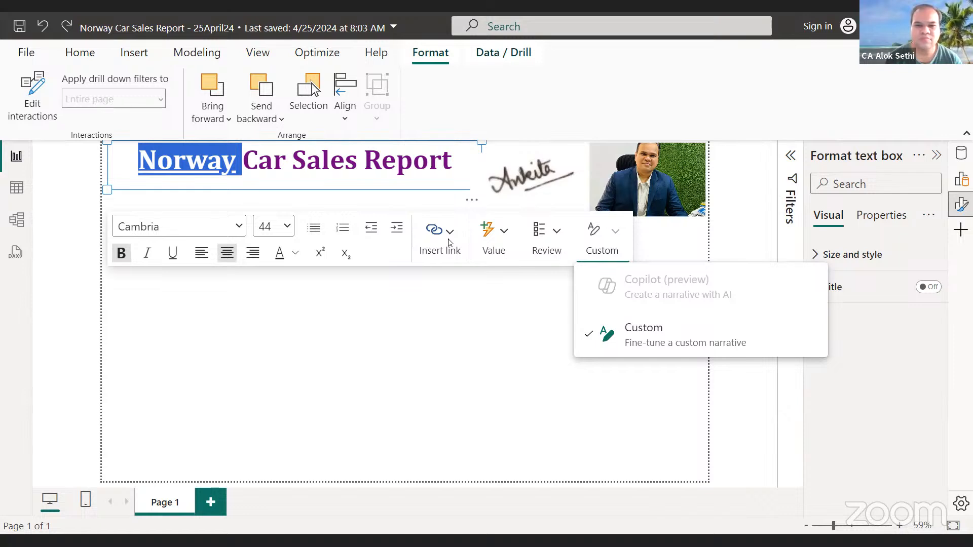
pyautogui.click(187, 319)
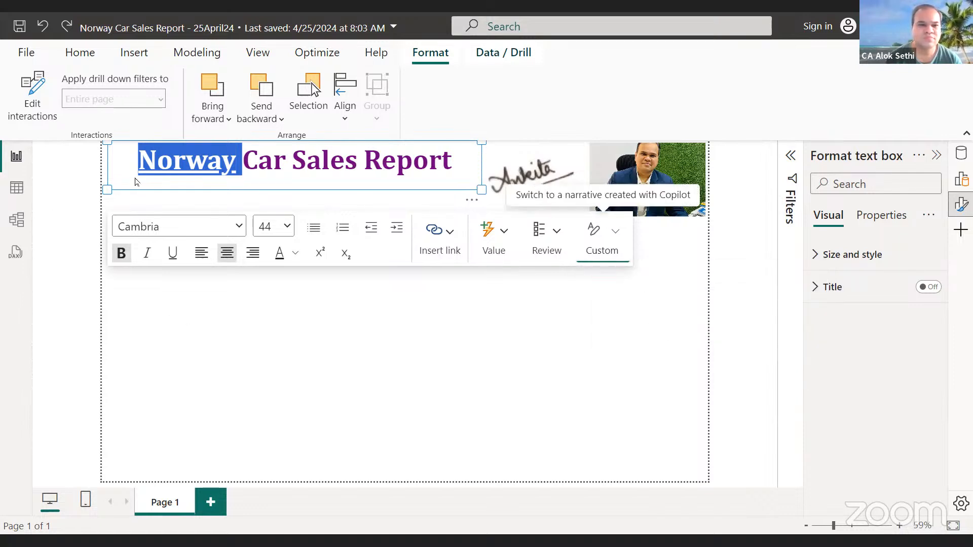
pyautogui.click(160, 172)
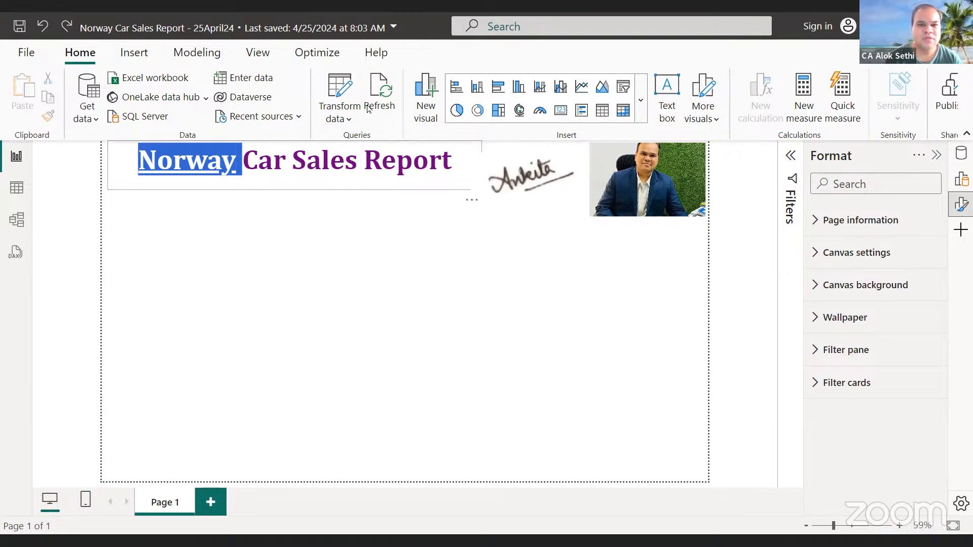
pyautogui.click(366, 176)
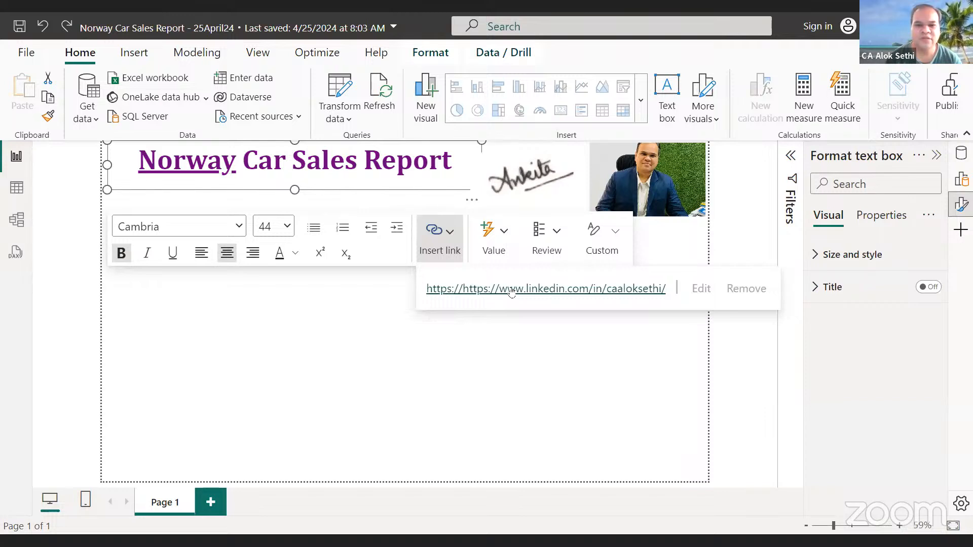
pyautogui.click(520, 292)
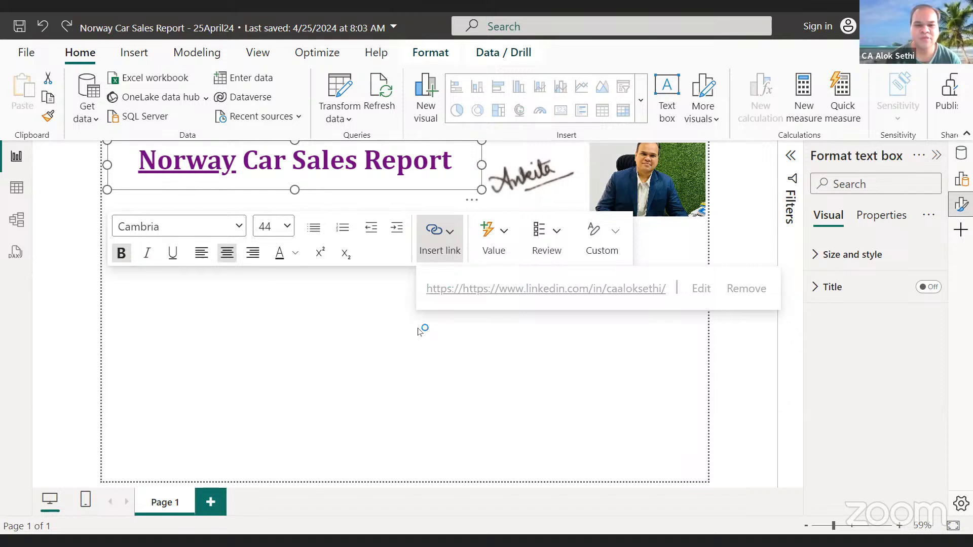
pyautogui.click(417, 330)
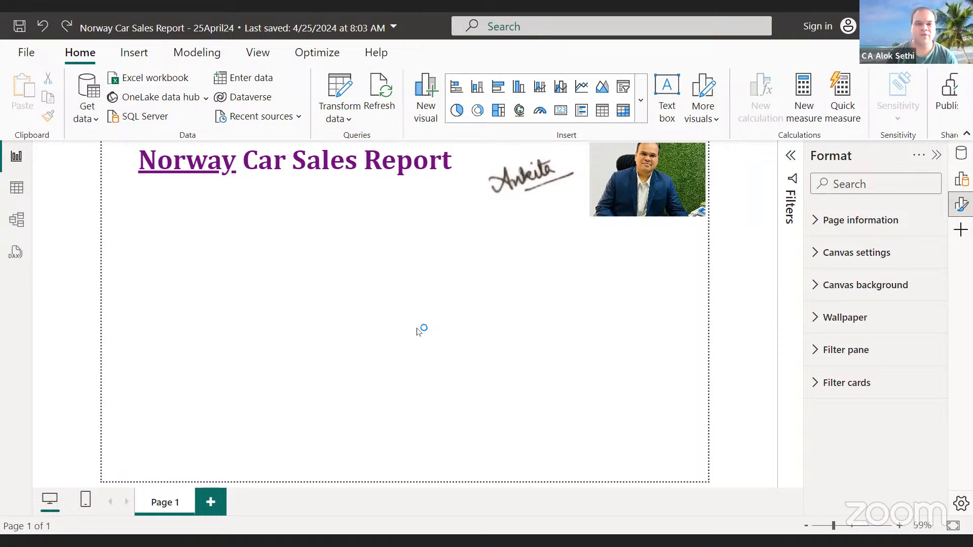
# Turn on the corner photo's action and set the action type to Web URL.
pyautogui.click(614, 198)
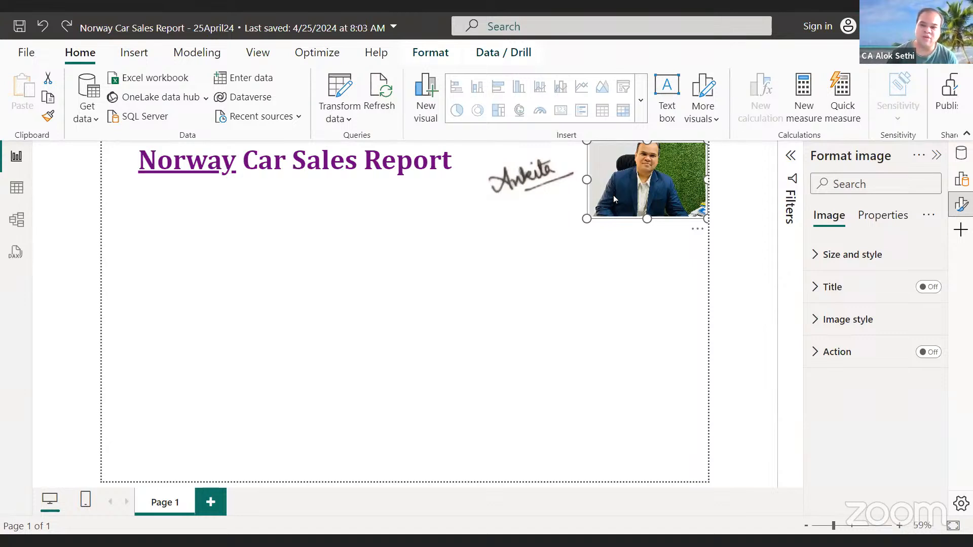
pyautogui.click(935, 353)
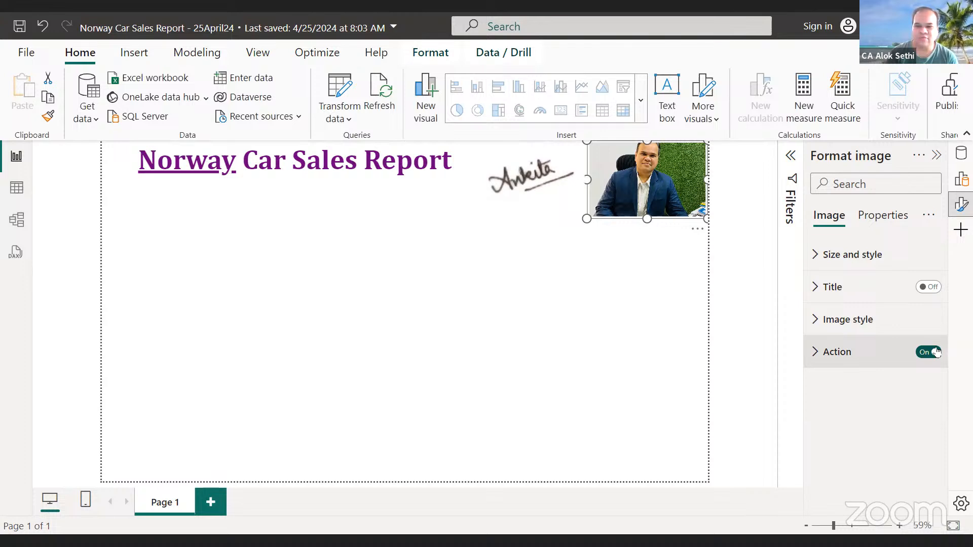
pyautogui.click(816, 353)
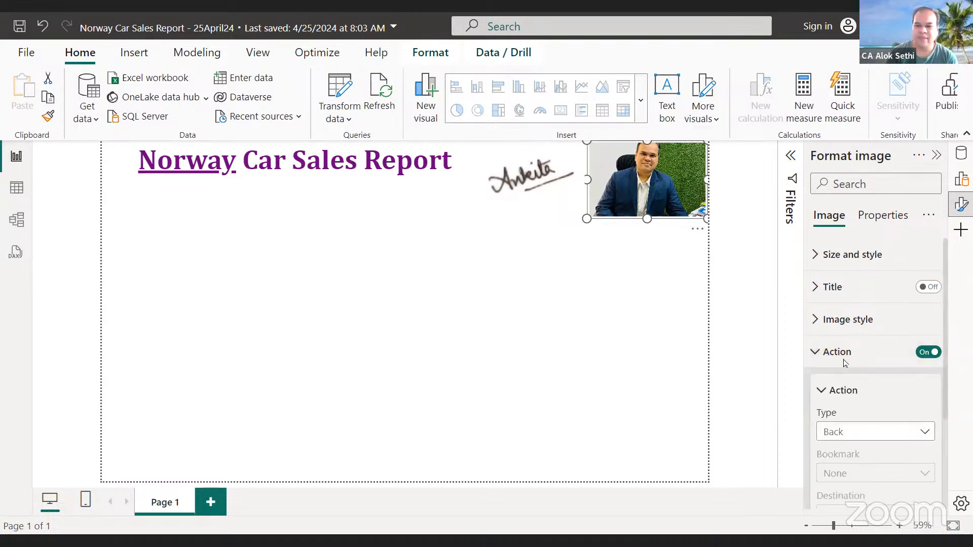
pyautogui.scroll(-3, 861, 377)
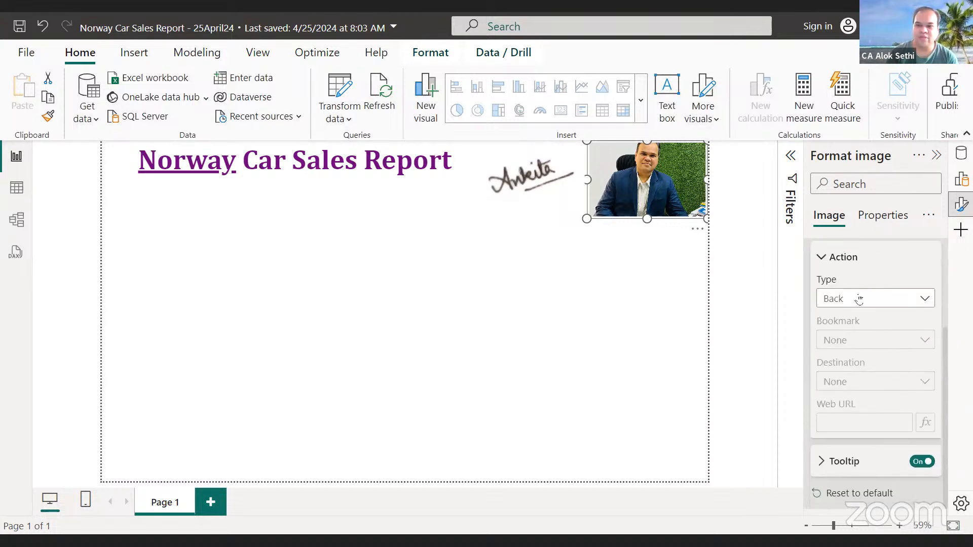
pyautogui.click(859, 298)
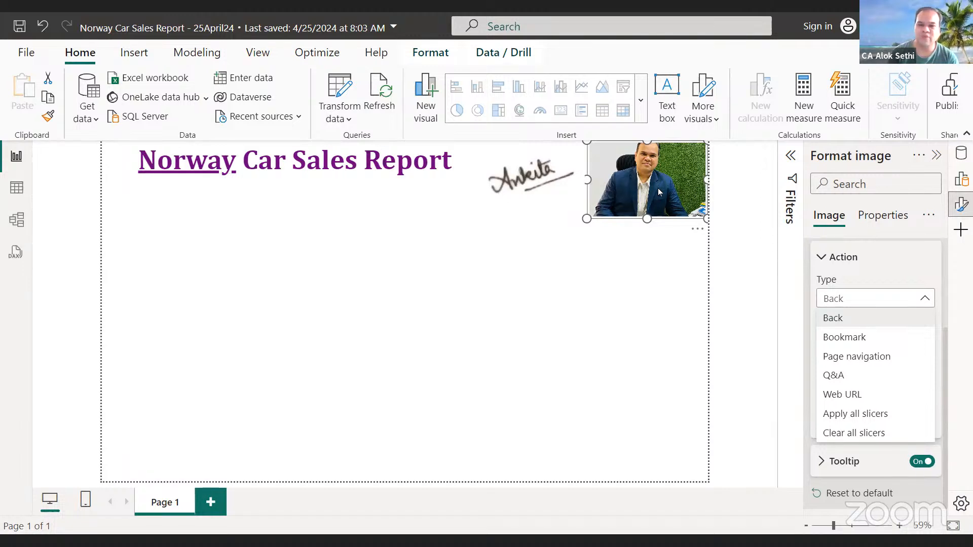
pyautogui.click(853, 398)
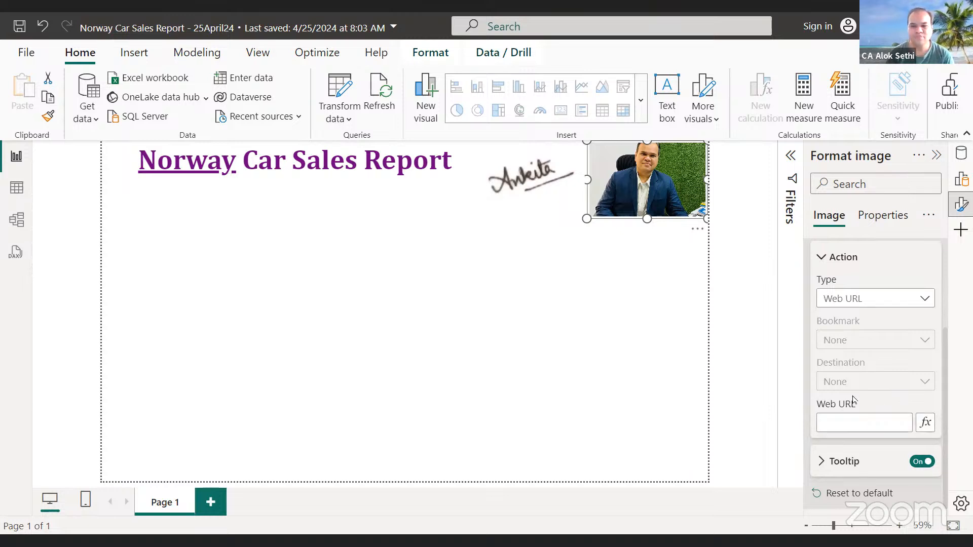
pyautogui.click(853, 421)
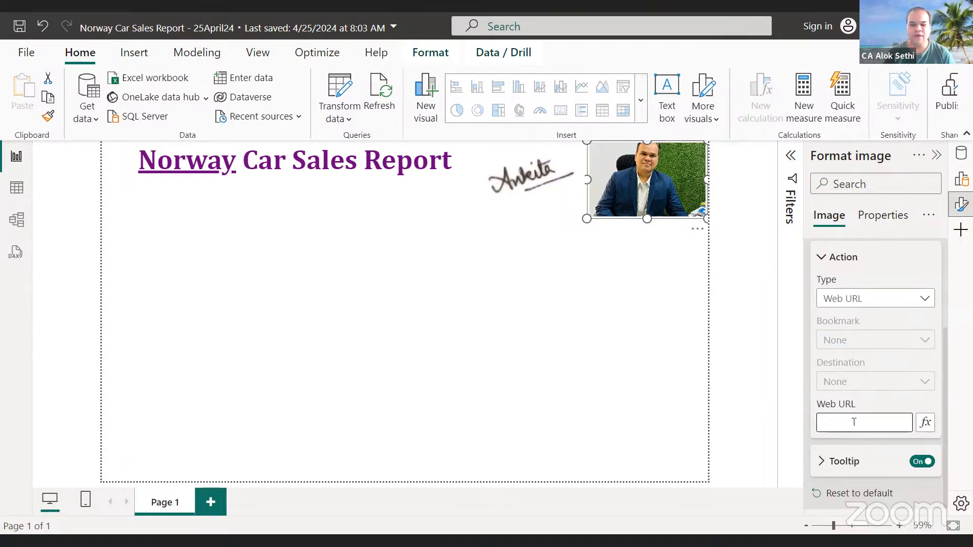
pyautogui.write('wwww')
pyautogui.press('BackSpace')
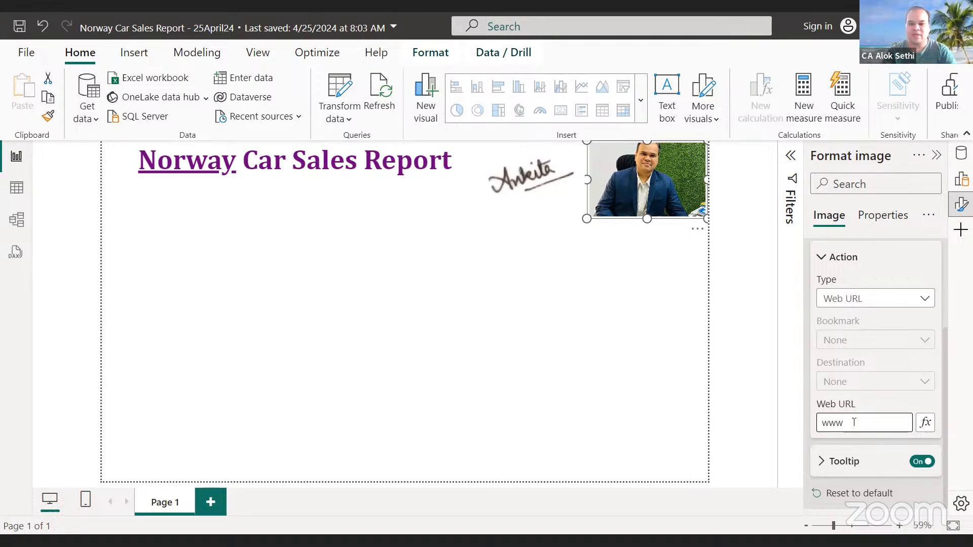
pyautogui.write('.youtub')
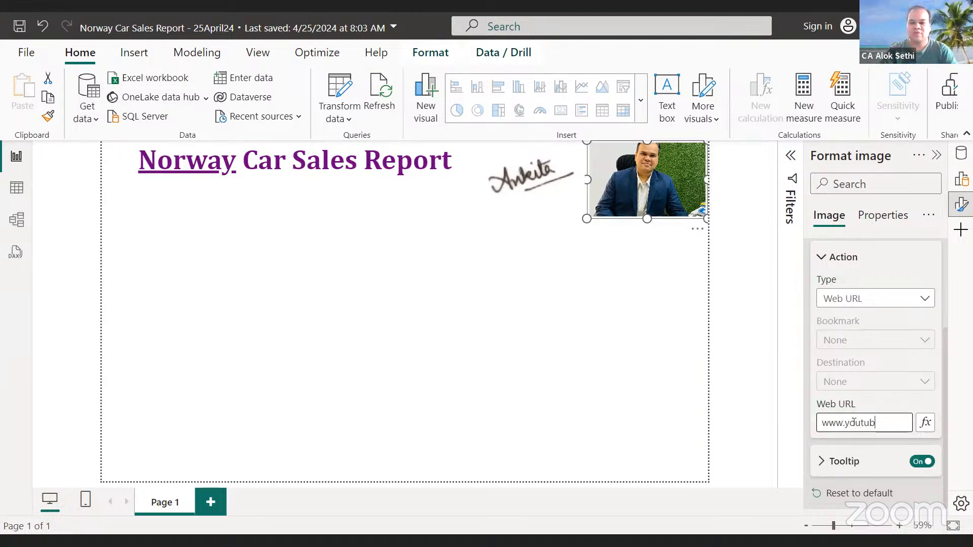
pyautogui.write('e.com/@')
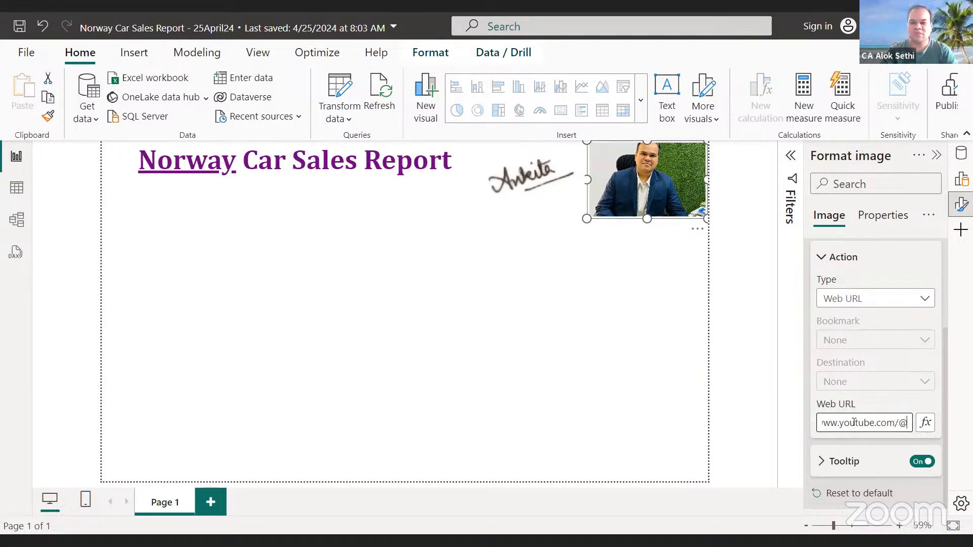
pyautogui.write('alokse')
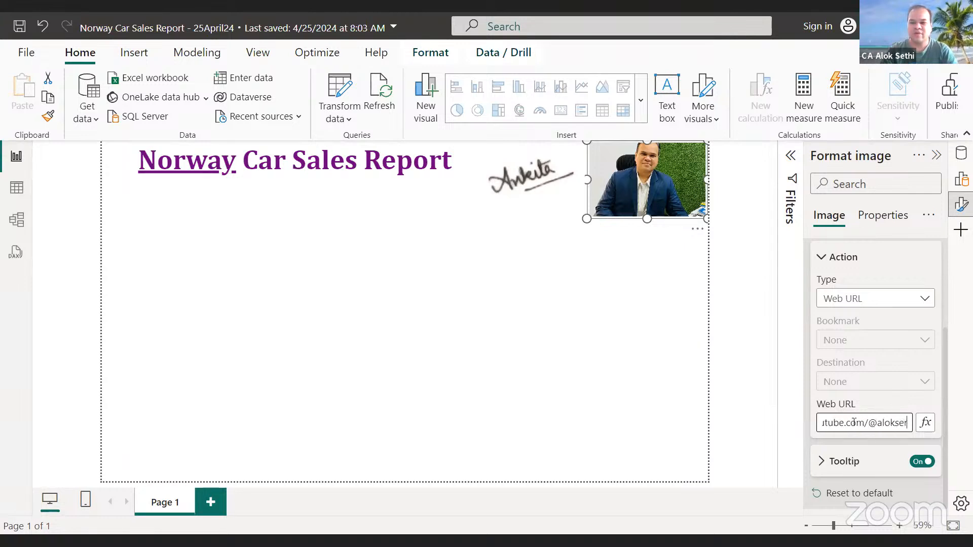
pyautogui.write('thisir')
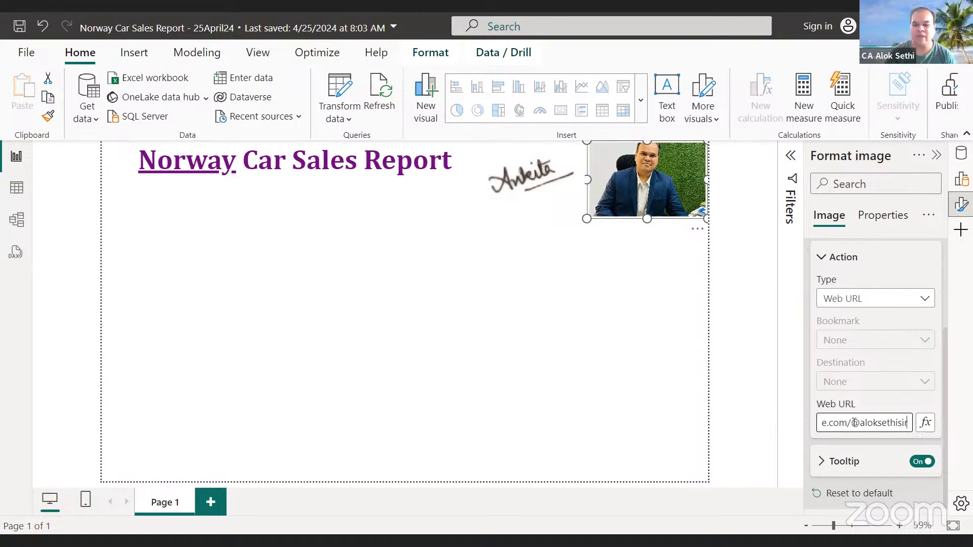
pyautogui.click(778, 389)
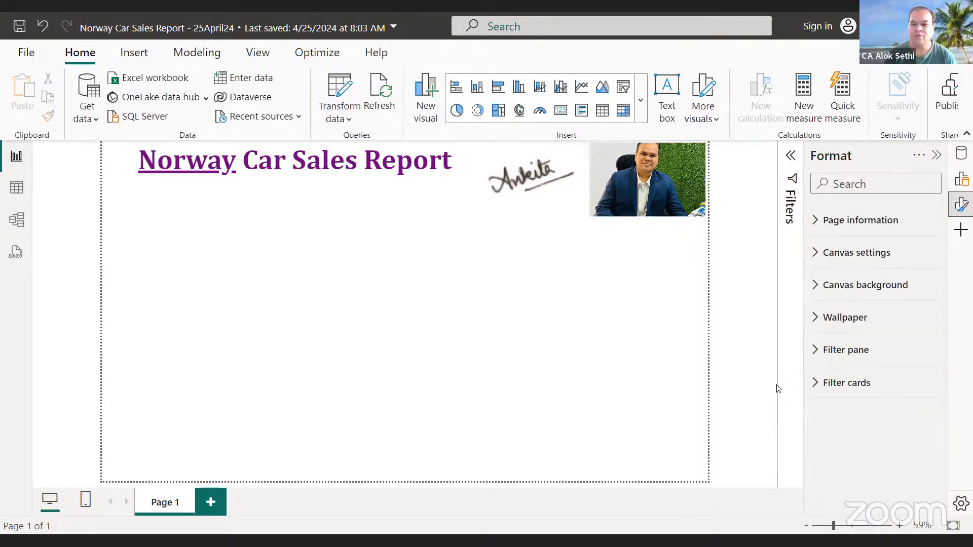
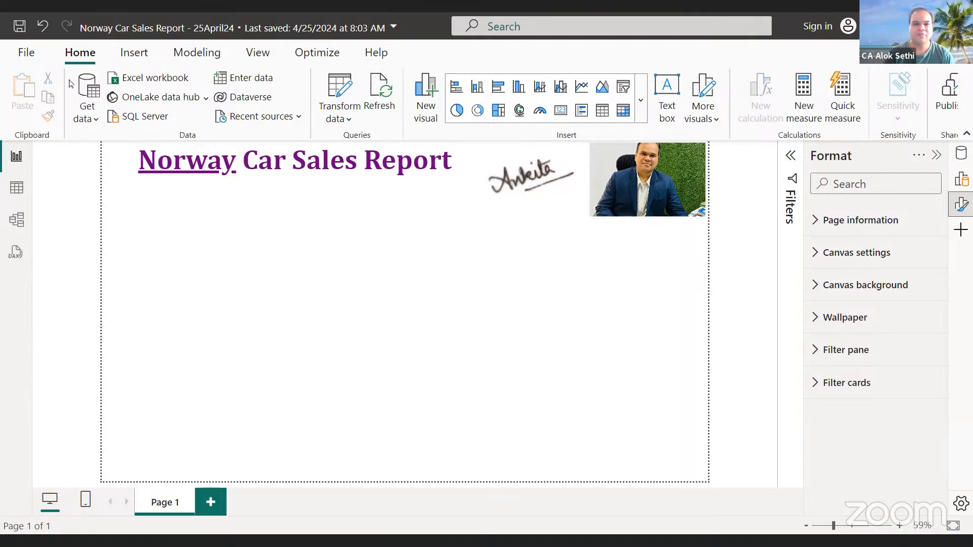
# Save a copy of the report under the name "Norway Car Sales Report - 27April24".
pyautogui.click(23, 53)
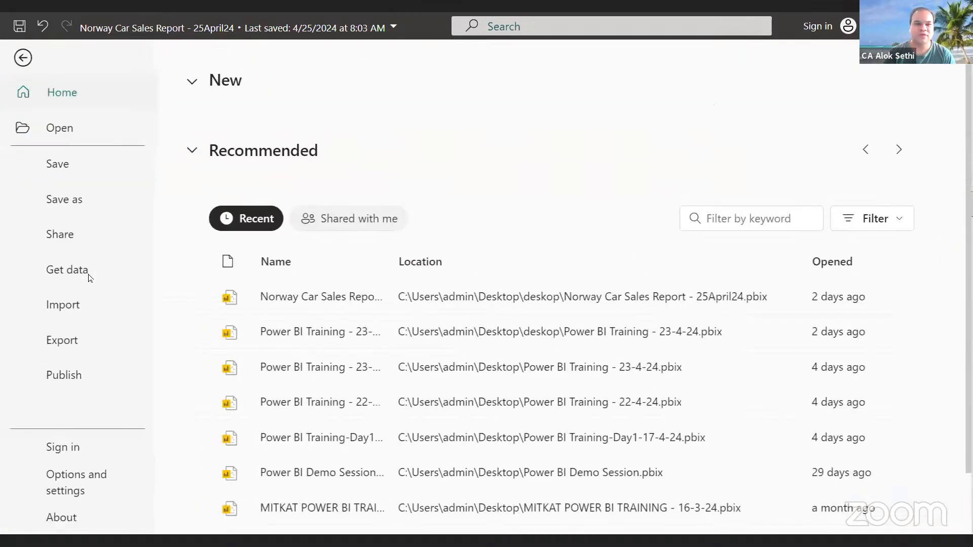
pyautogui.click(83, 200)
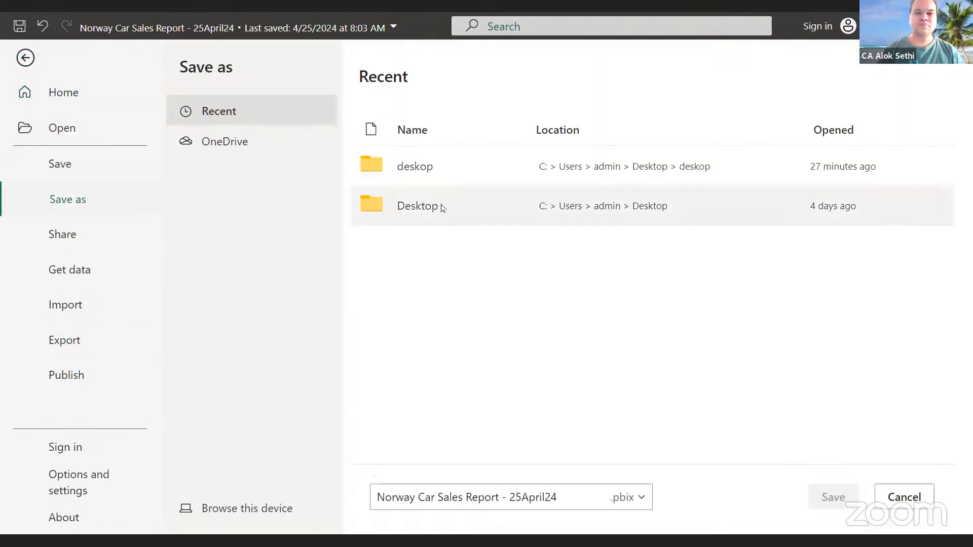
pyautogui.click(524, 496)
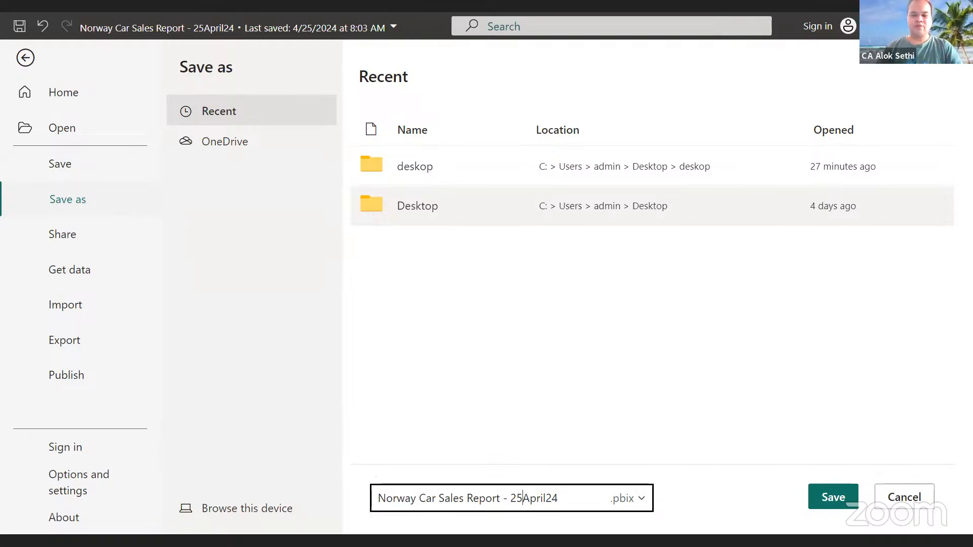
pyautogui.press('BackSpace')
pyautogui.write('7')
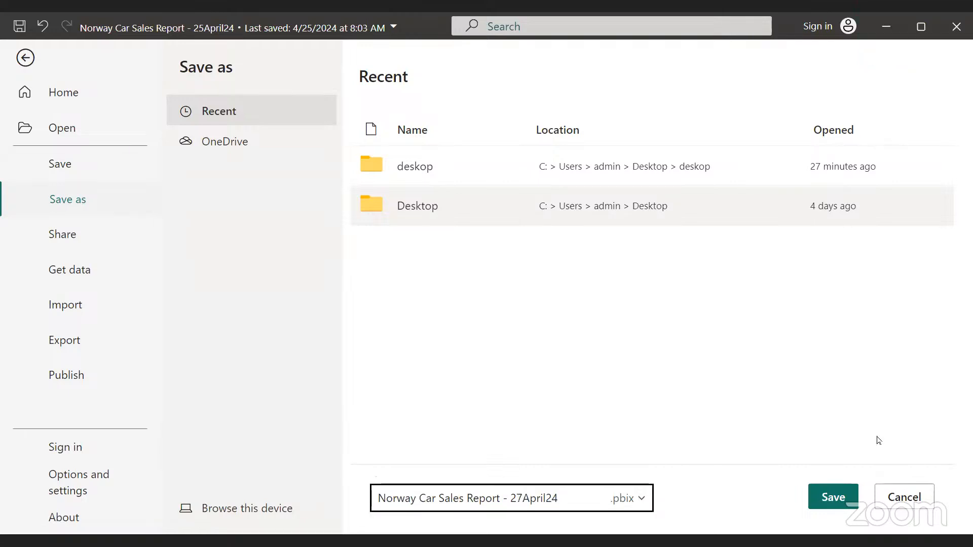
pyautogui.press('Return')
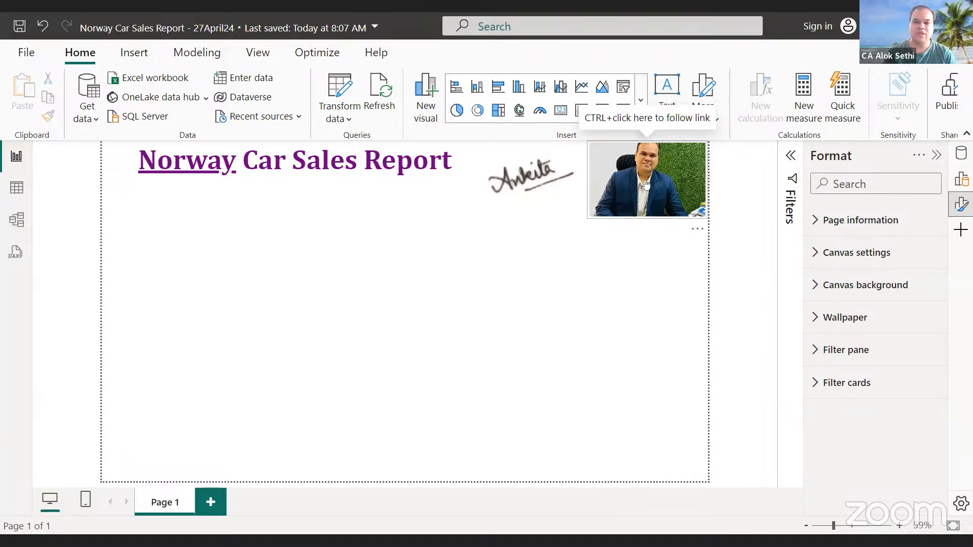
# Examine the corner photo's action type, web URL and image style settings.
pyautogui.click(644, 162)
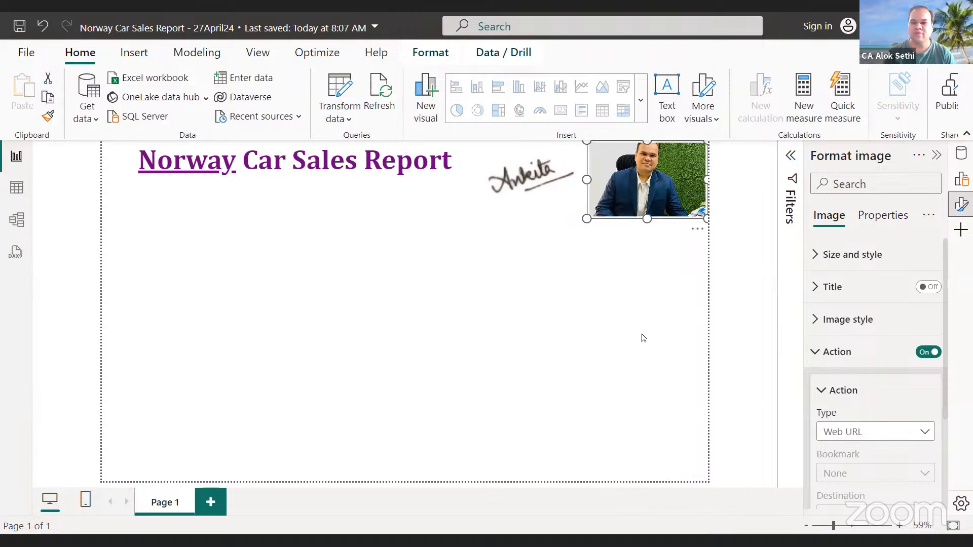
pyautogui.scroll(-3, 821, 381)
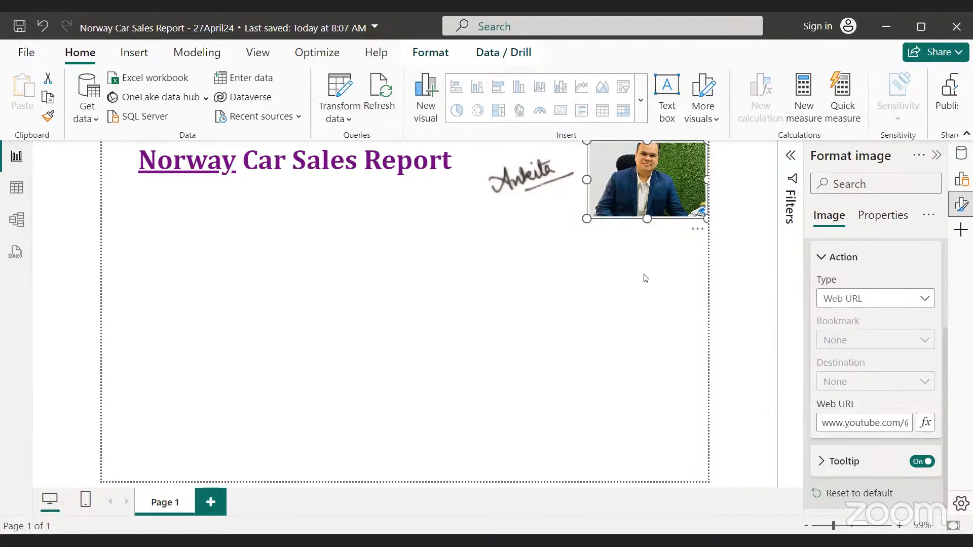
pyautogui.click(731, 172)
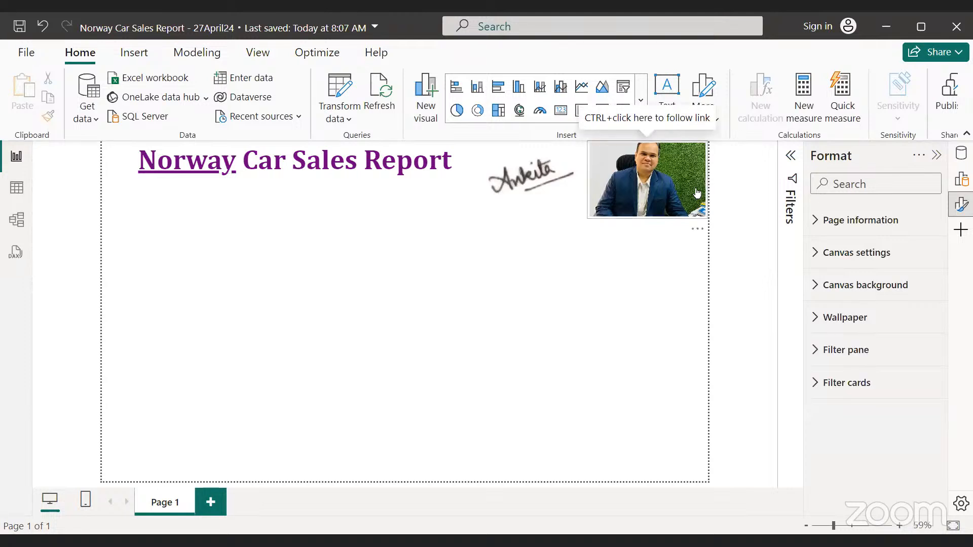
pyautogui.click(697, 193)
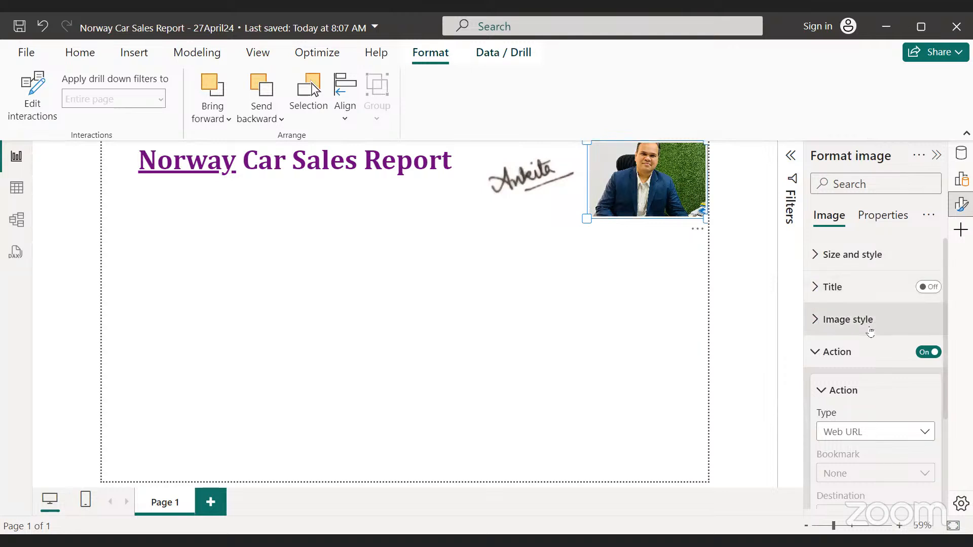
pyautogui.scroll(-3, 870, 332)
pyautogui.scroll(3, 870, 332)
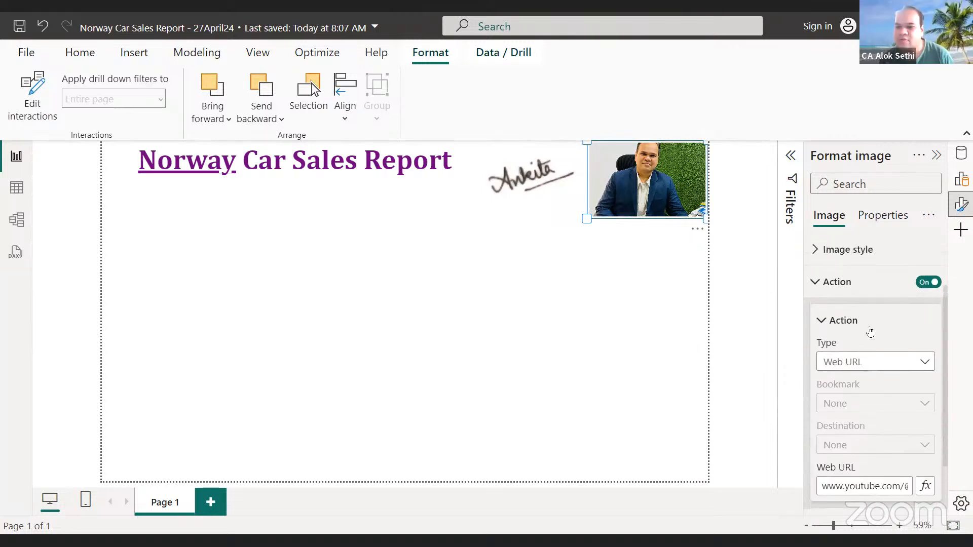
pyautogui.click(823, 322)
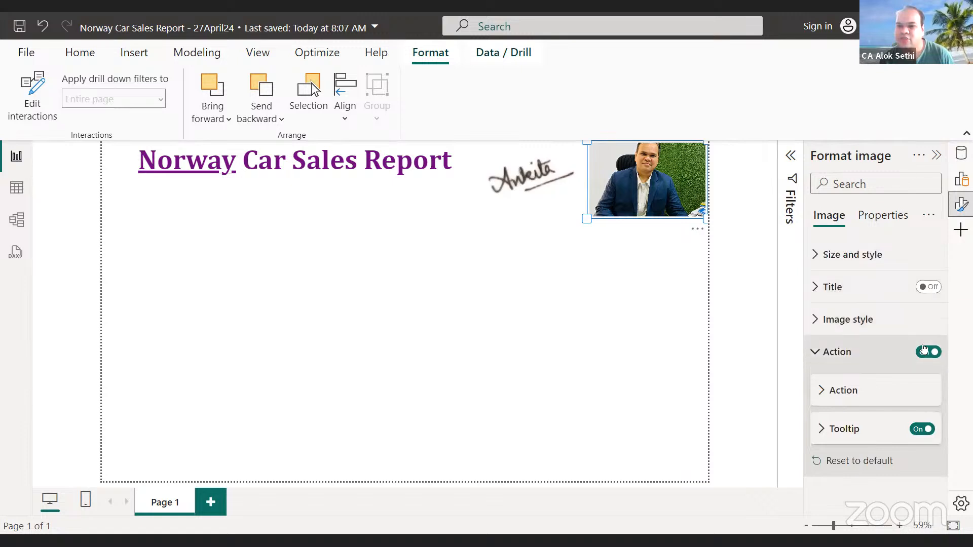
pyautogui.click(822, 391)
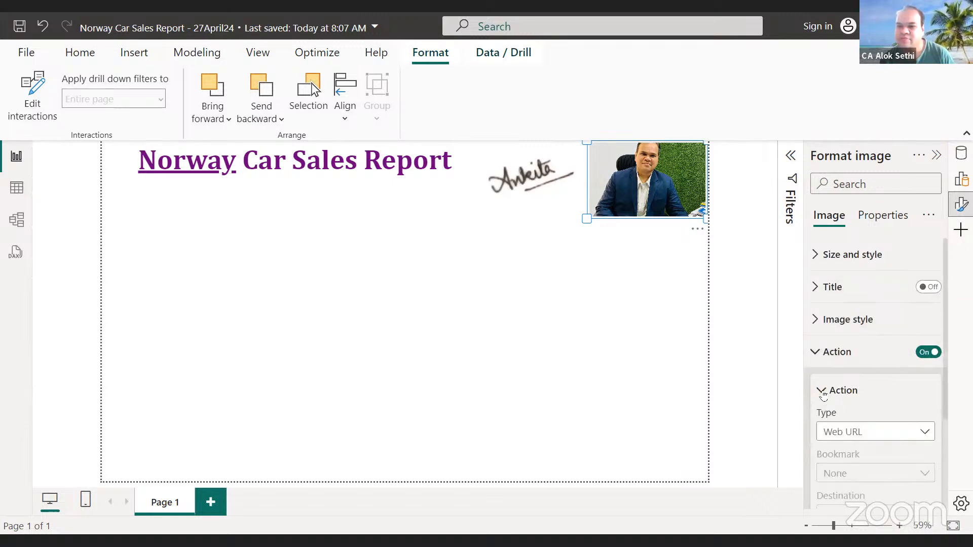
pyautogui.scroll(-3, 882, 436)
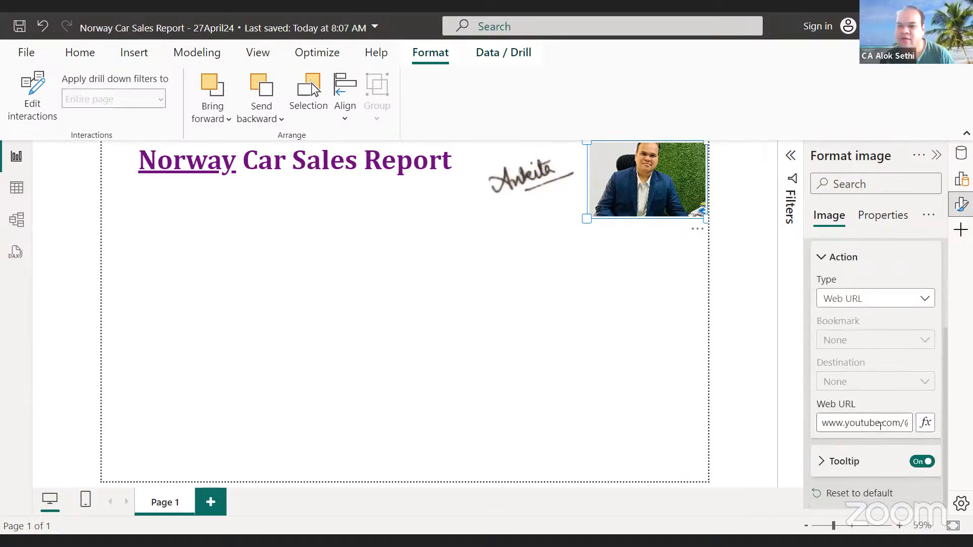
pyautogui.scroll(3, 860, 375)
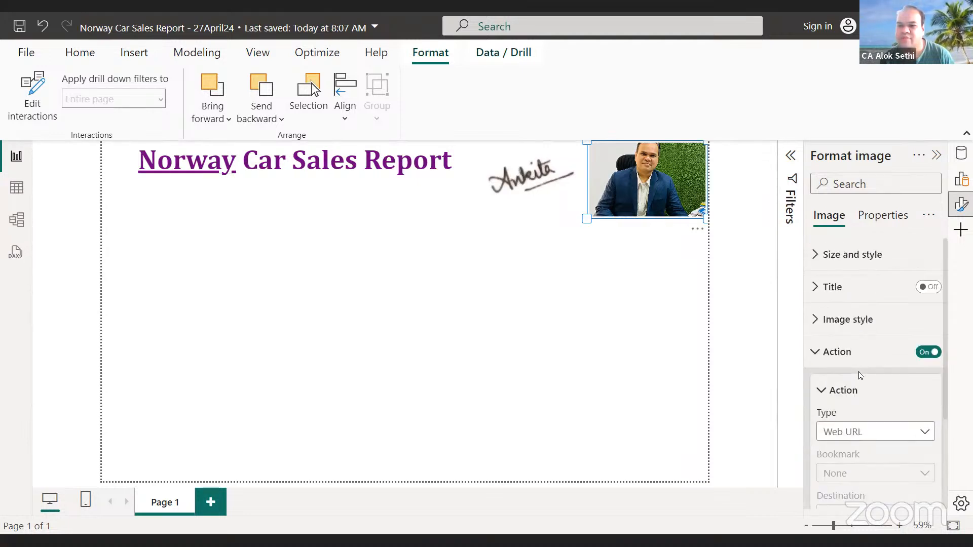
pyautogui.click(814, 319)
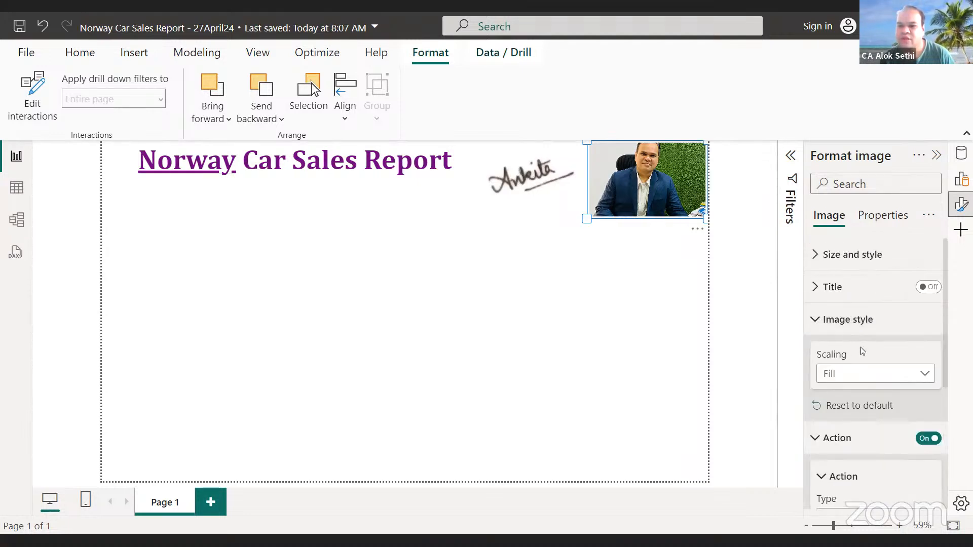
# Turn on the corner photo's title and set its text to "Click here to Connect".
pyautogui.click(933, 284)
pyautogui.click(933, 284)
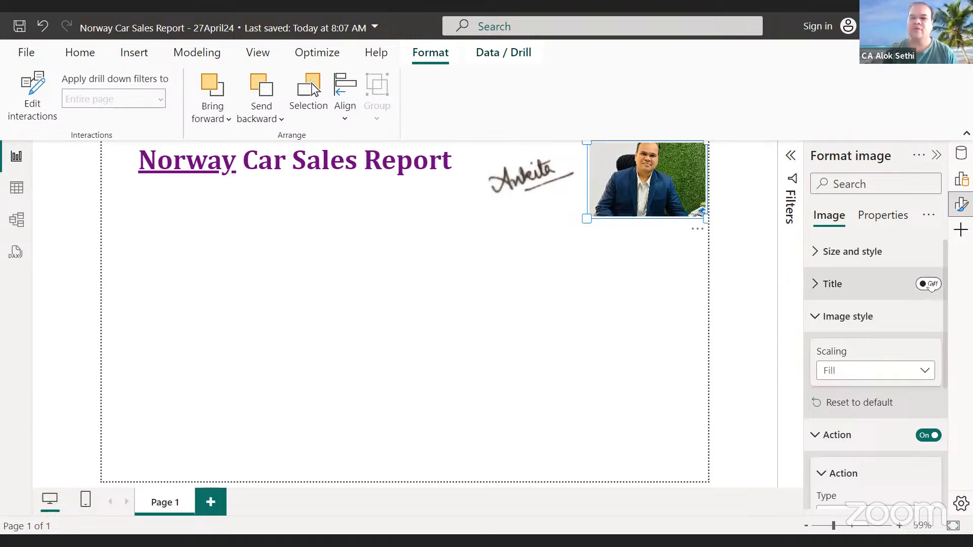
pyautogui.hotkey('ctrl', 'z')
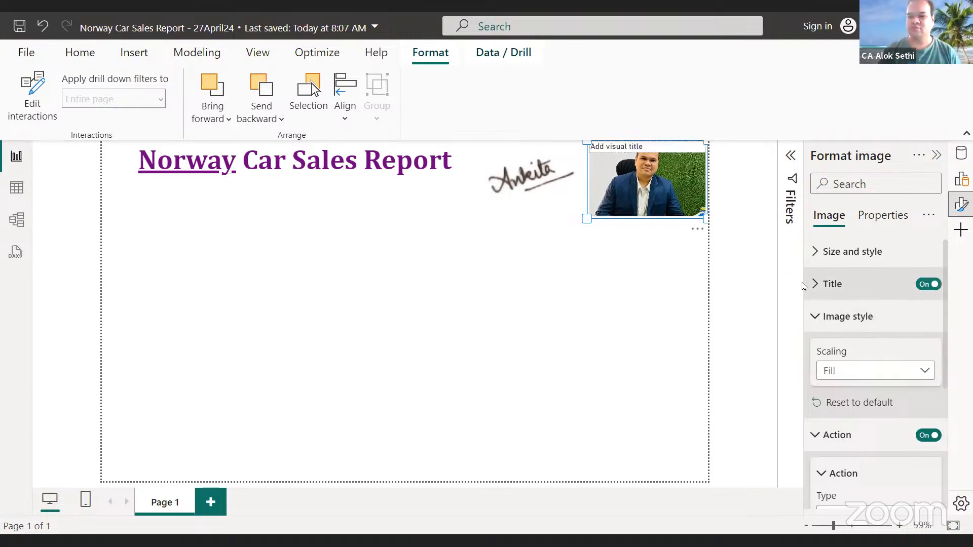
pyautogui.click(830, 293)
pyautogui.click(872, 361)
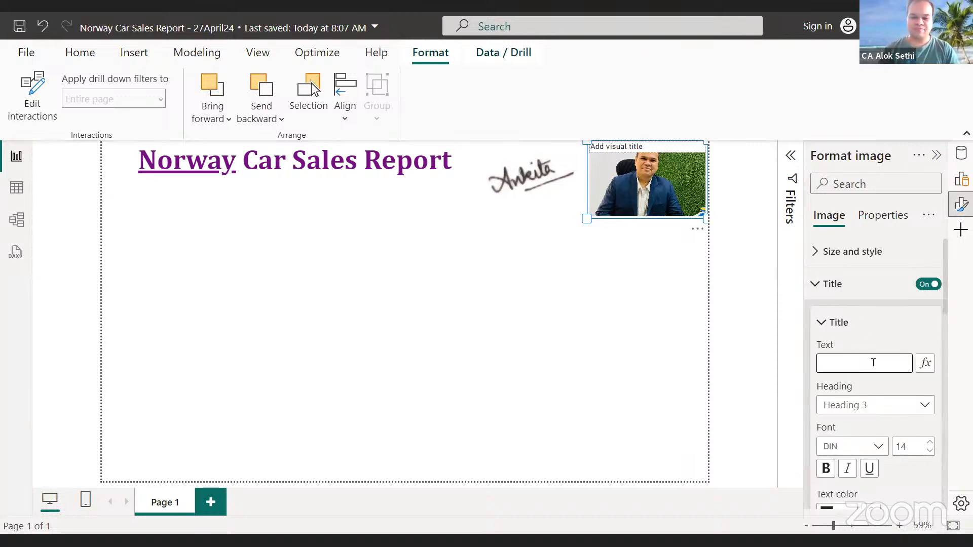
pyautogui.write('Clck')
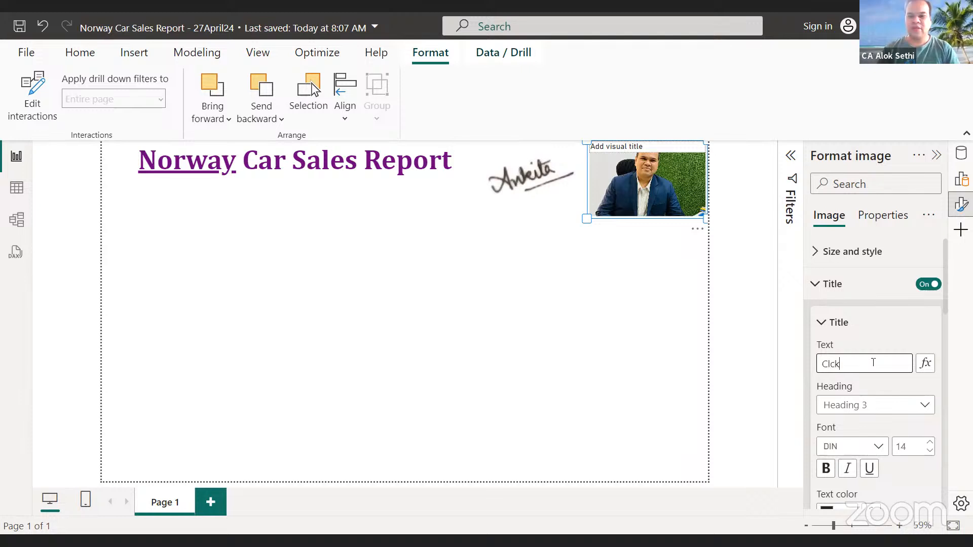
pyautogui.press('BackSpace')
pyautogui.press('BackSpace')
pyautogui.write('ick he')
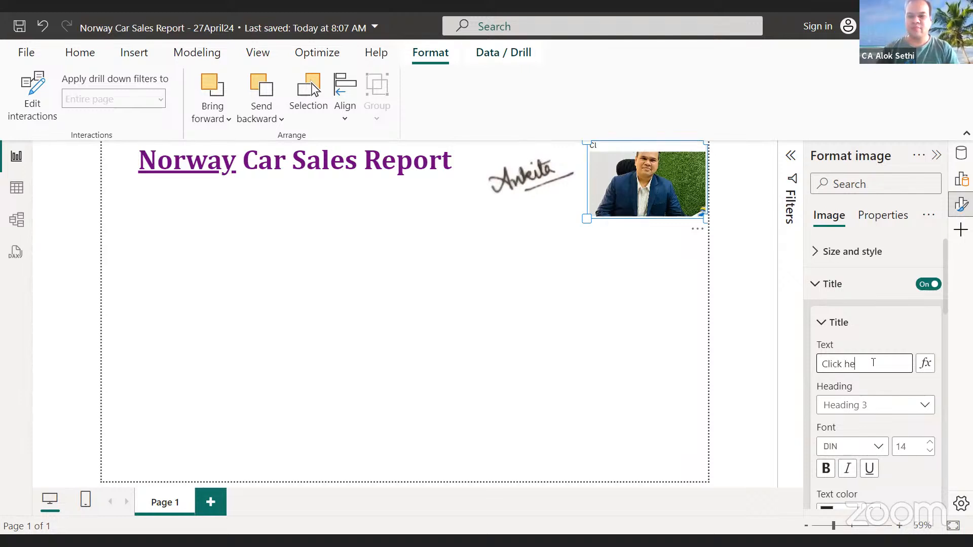
pyautogui.write('re to Connect')
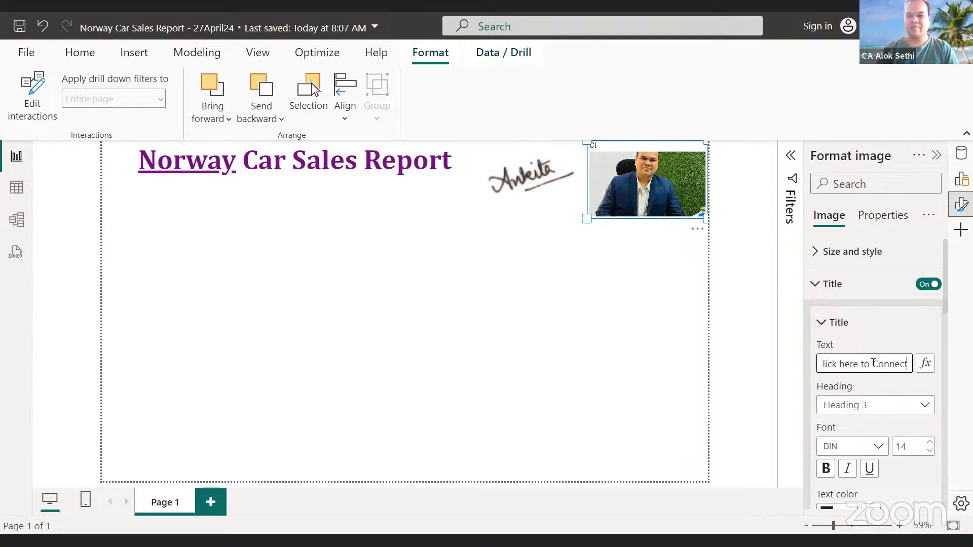
# Centre the photo's title horizontally, colour its text dark pink and make it bold.
pyautogui.scroll(-2, 866, 440)
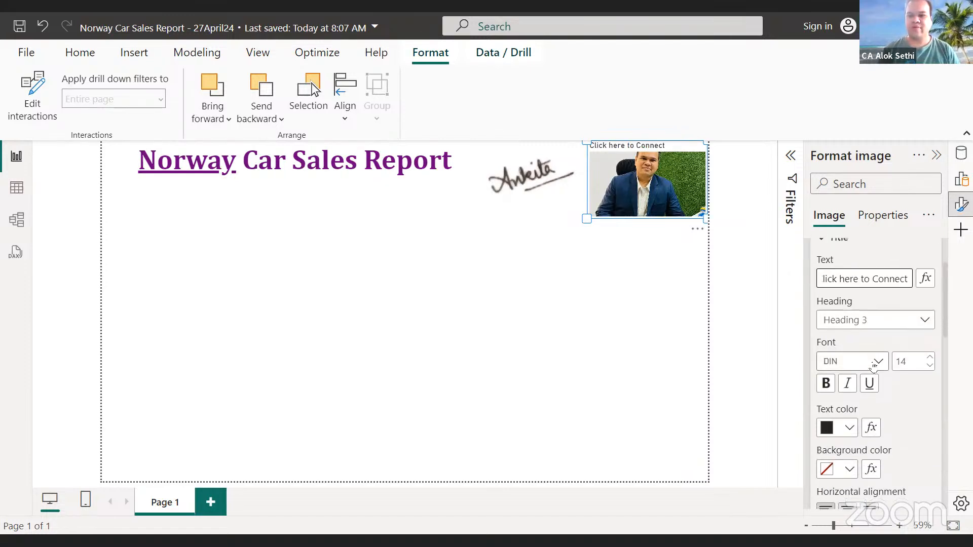
pyautogui.scroll(-2, 865, 439)
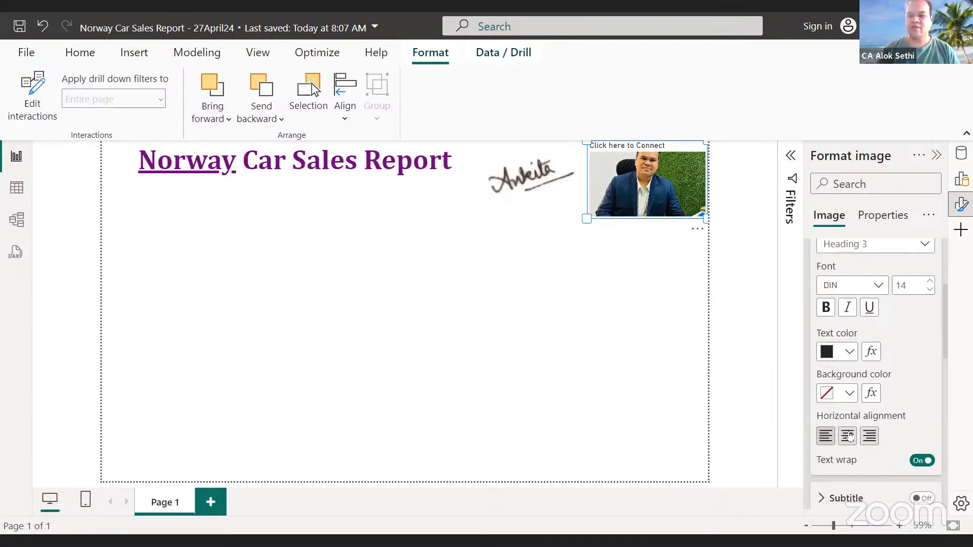
pyautogui.click(848, 436)
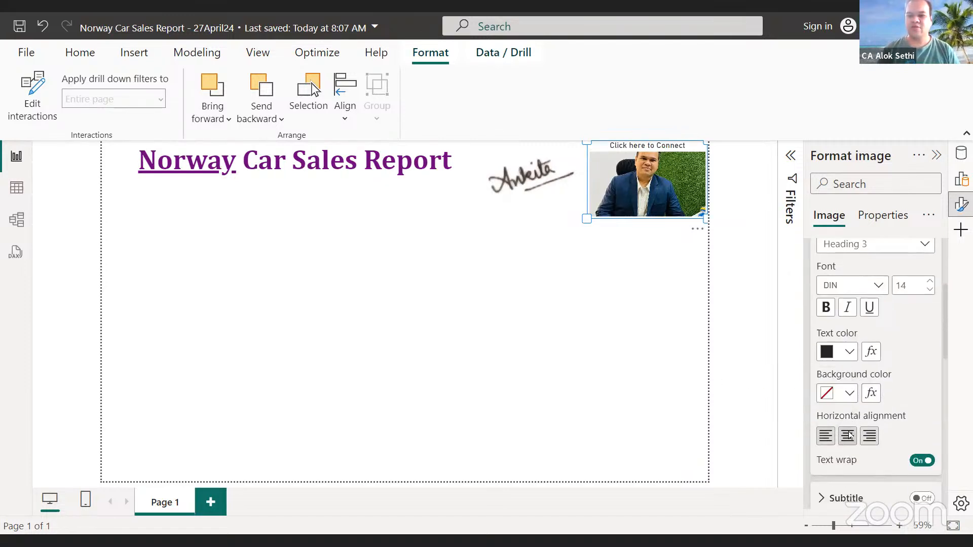
pyautogui.click(850, 353)
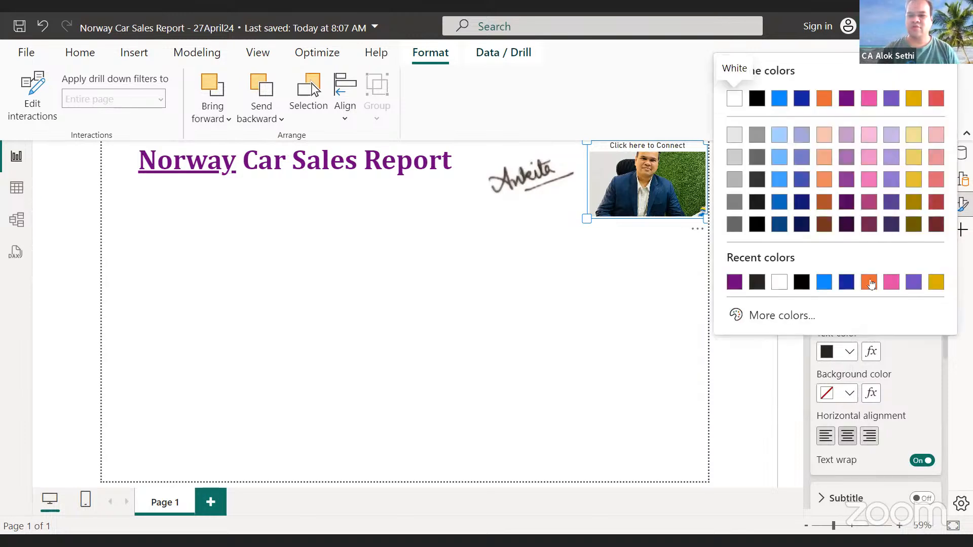
pyautogui.click(868, 202)
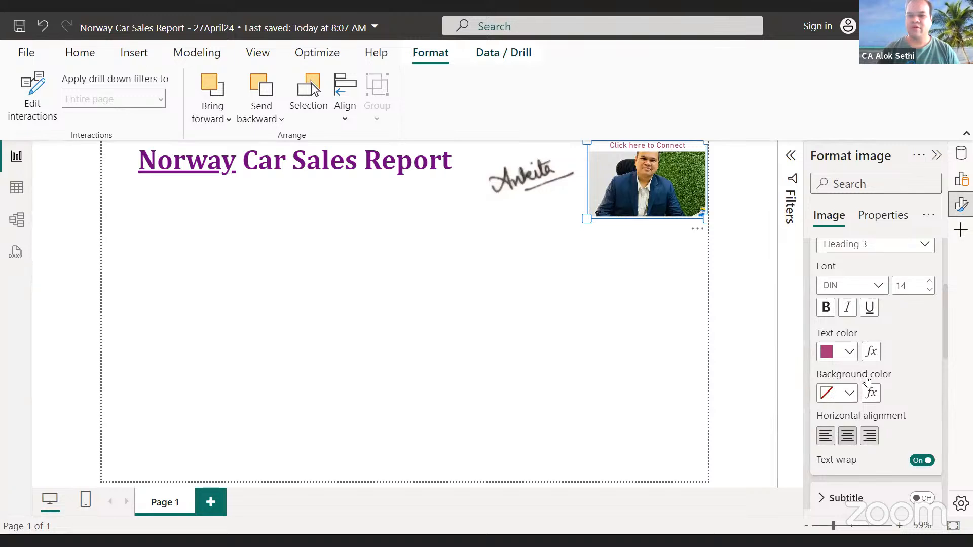
pyautogui.click(830, 307)
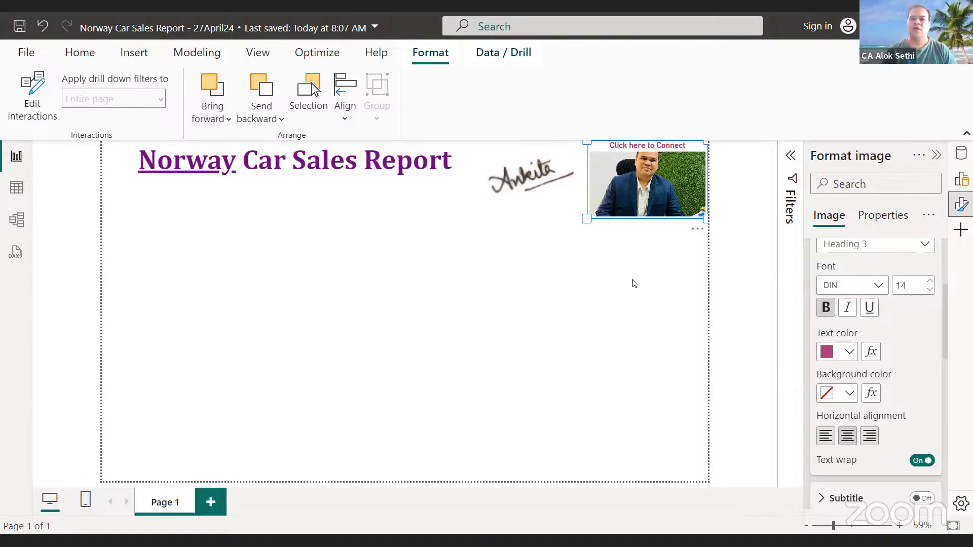
pyautogui.press('Escape')
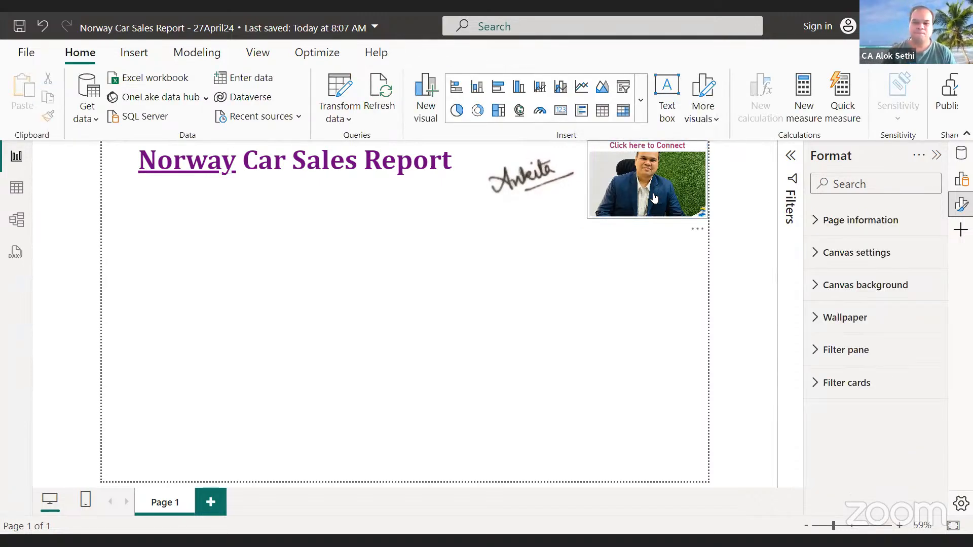
# Show the page's layer order list and check which entries belong to the photo and the signature image.
pyautogui.click(654, 198)
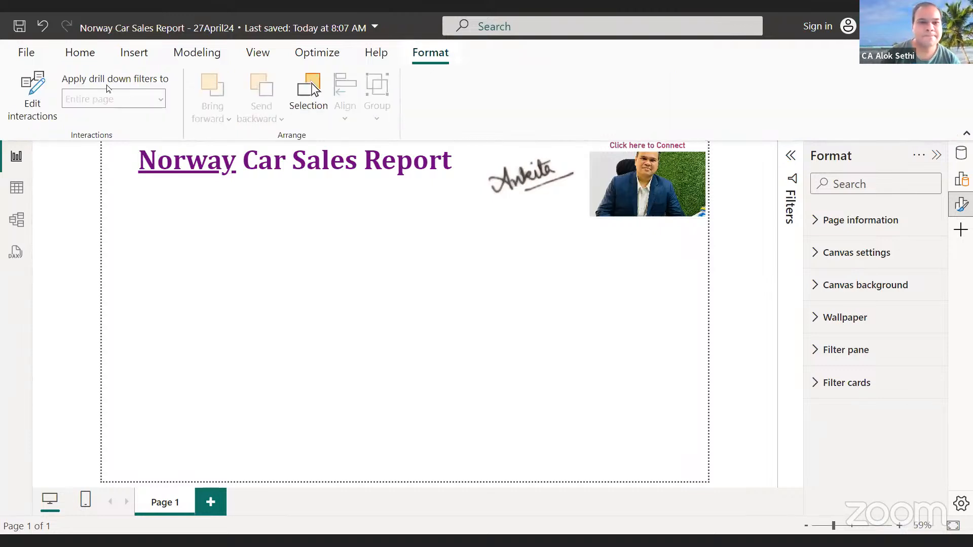
pyautogui.click(310, 92)
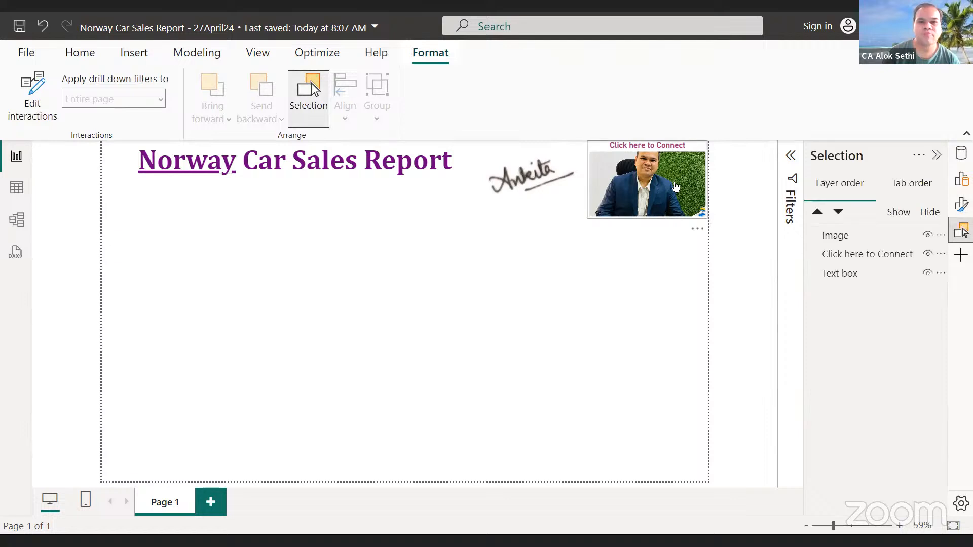
pyautogui.click(675, 187)
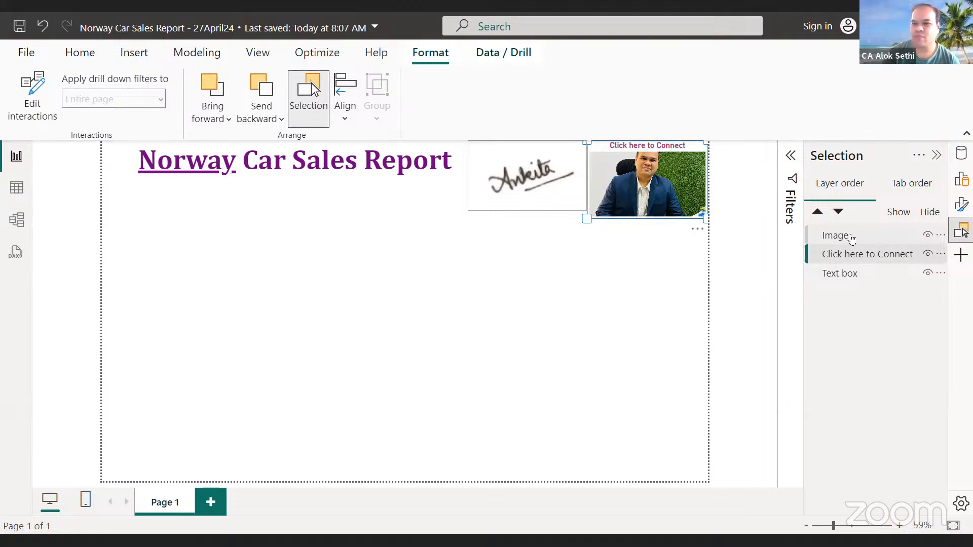
pyautogui.click(905, 236)
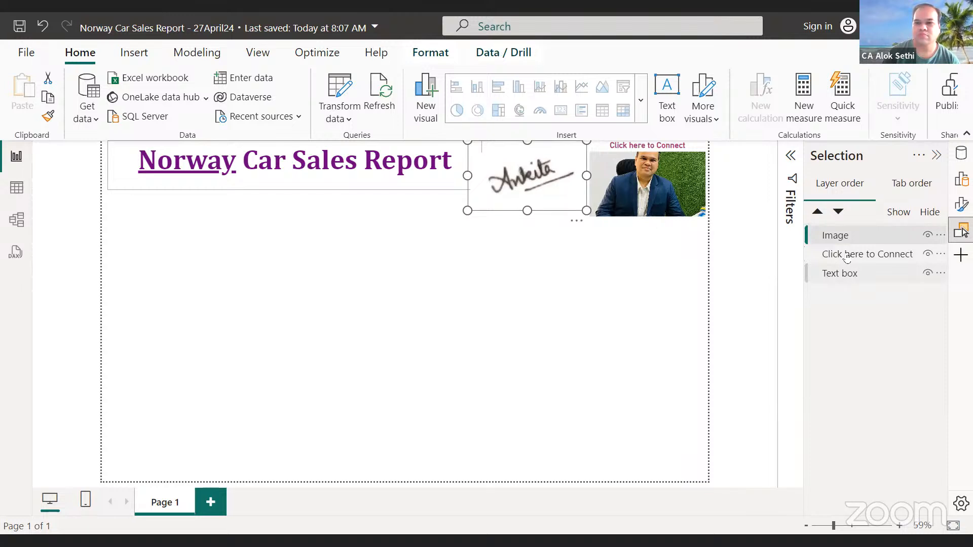
pyautogui.click(661, 196)
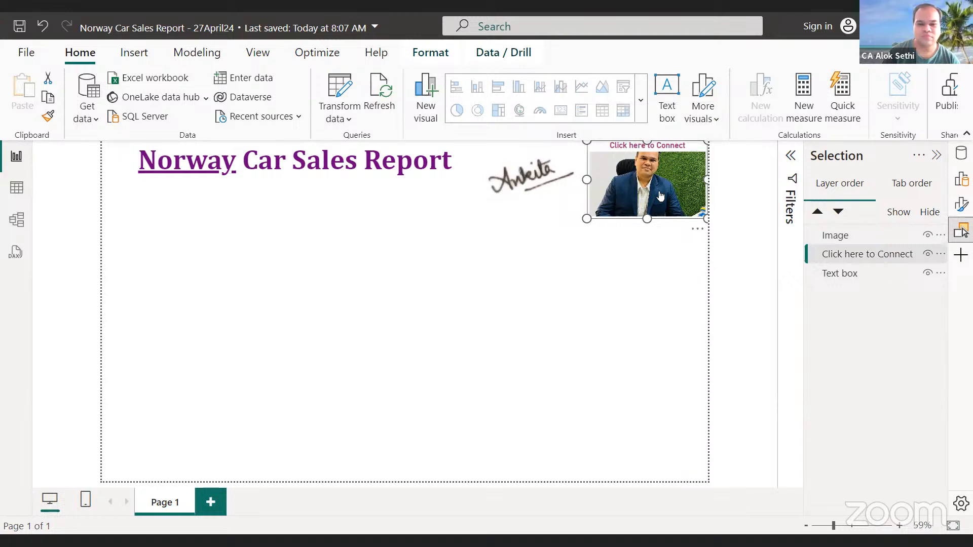
pyautogui.click(486, 55)
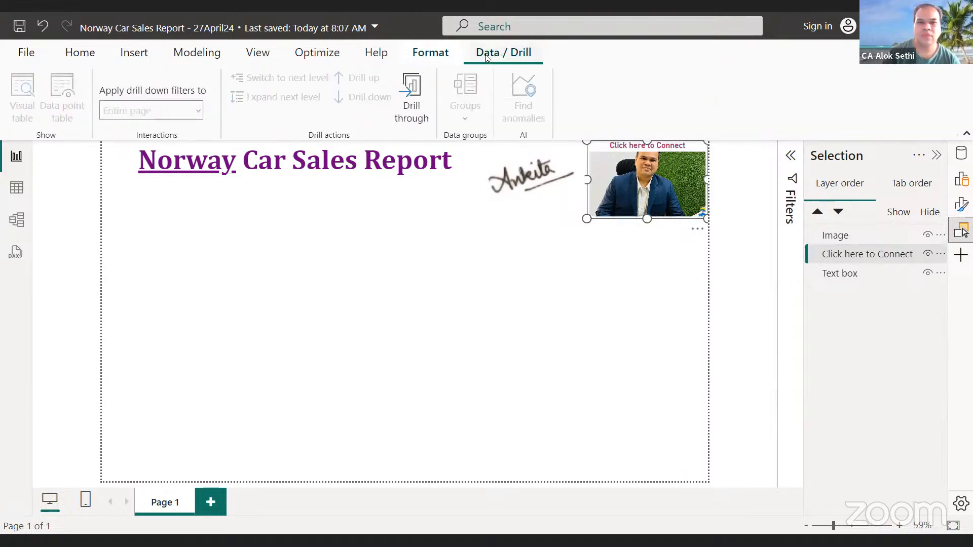
pyautogui.click(75, 50)
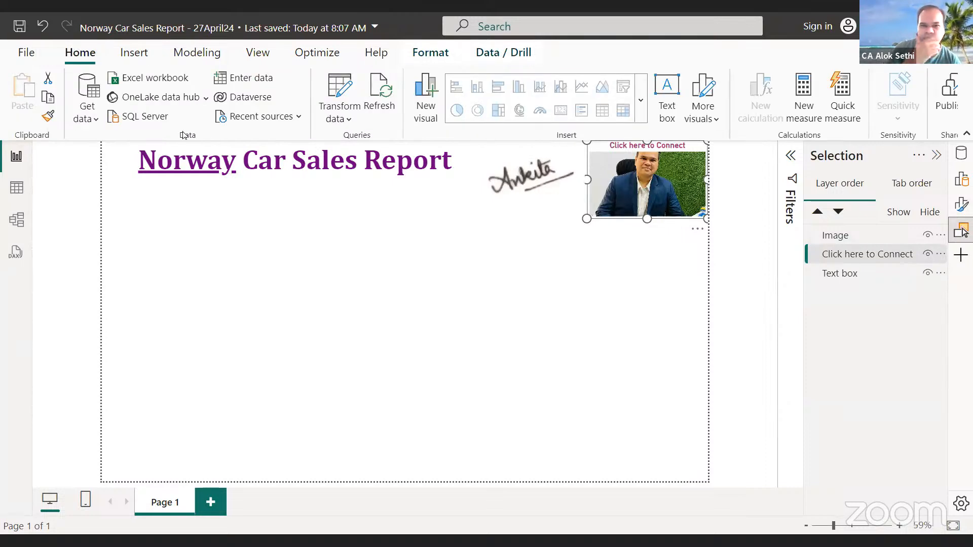
# Hide all objects on the page and show them again.
pyautogui.click(263, 238)
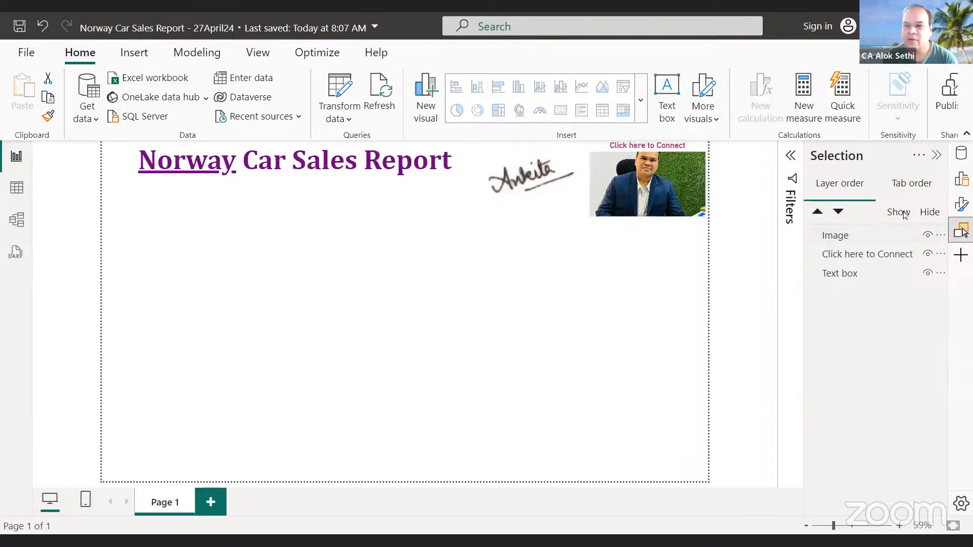
pyautogui.click(929, 211)
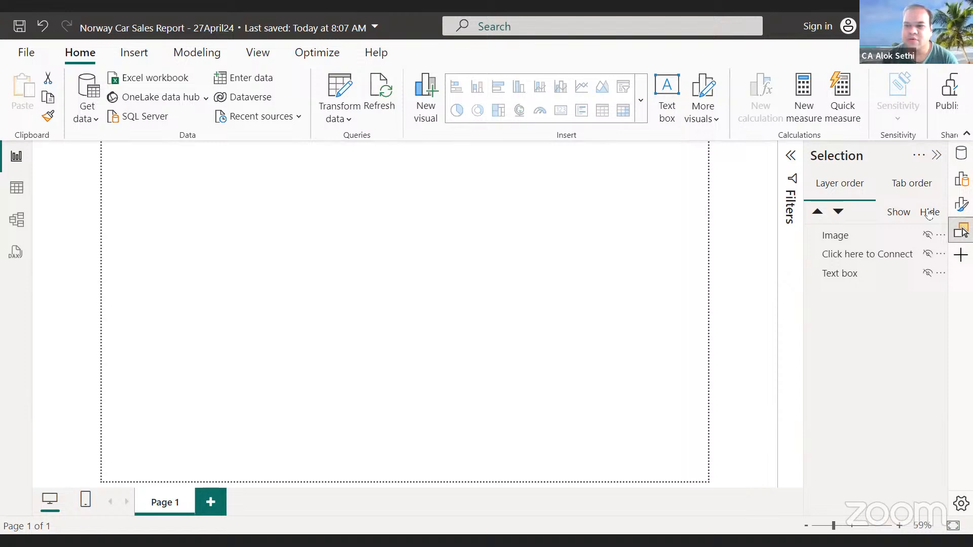
pyautogui.click(901, 213)
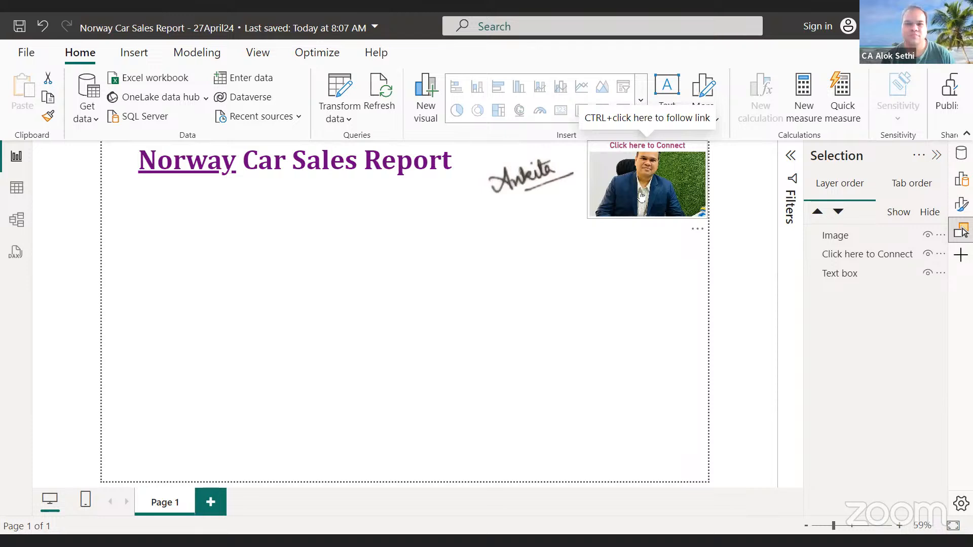
# Move the photo to the centre of the page and test its link there.
pyautogui.click(641, 197)
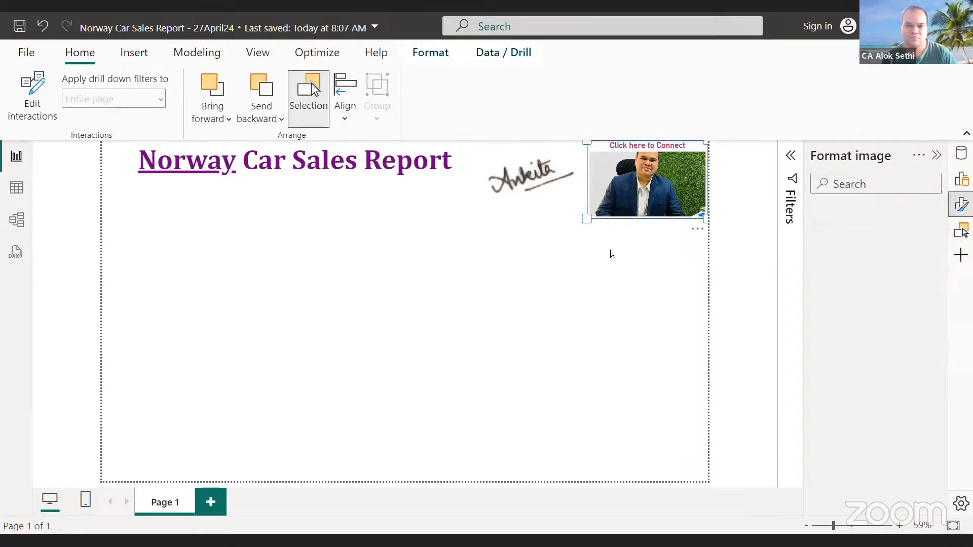
pyautogui.moveTo(686, 177); pyautogui.dragTo(506, 307)
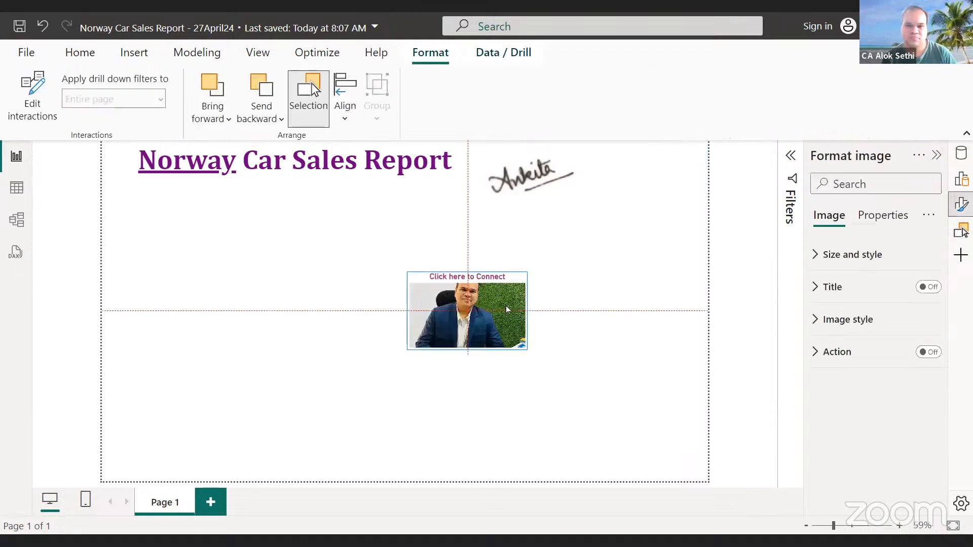
pyautogui.keyDown('ctrl'); pyautogui.click(483, 318); pyautogui.keyUp('ctrl')
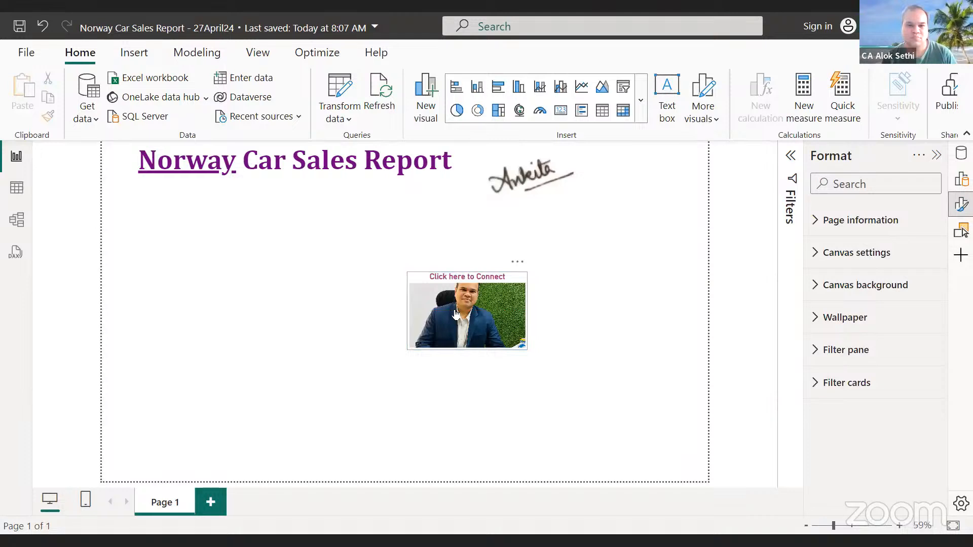
pyautogui.click(456, 314)
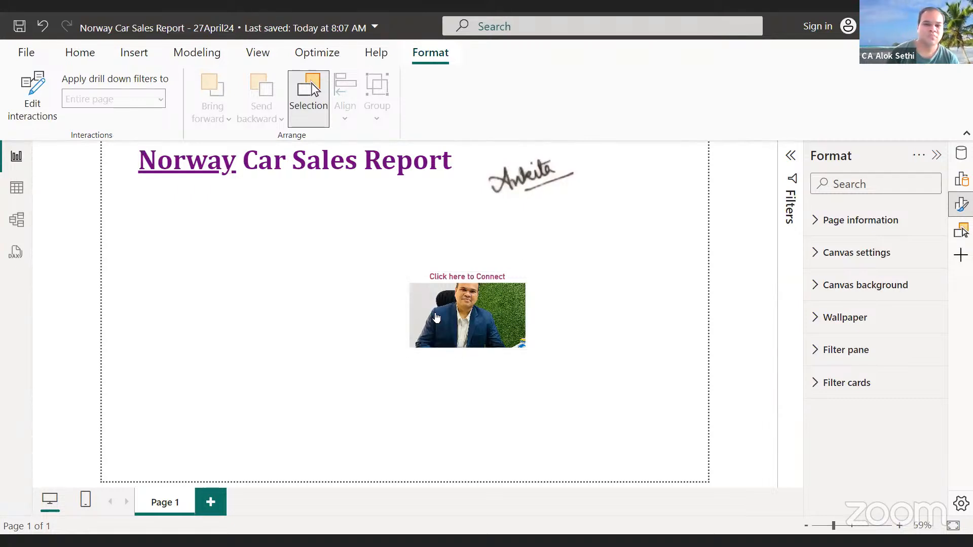
pyautogui.click(437, 317)
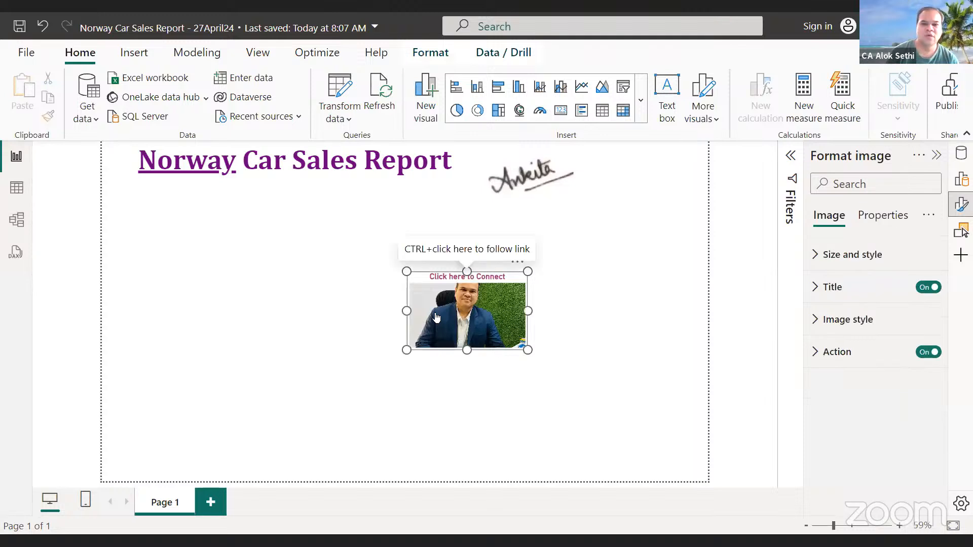
# Turn off the photo's action and try following its link.
pyautogui.click(812, 253)
pyautogui.scroll(-5, 878, 334)
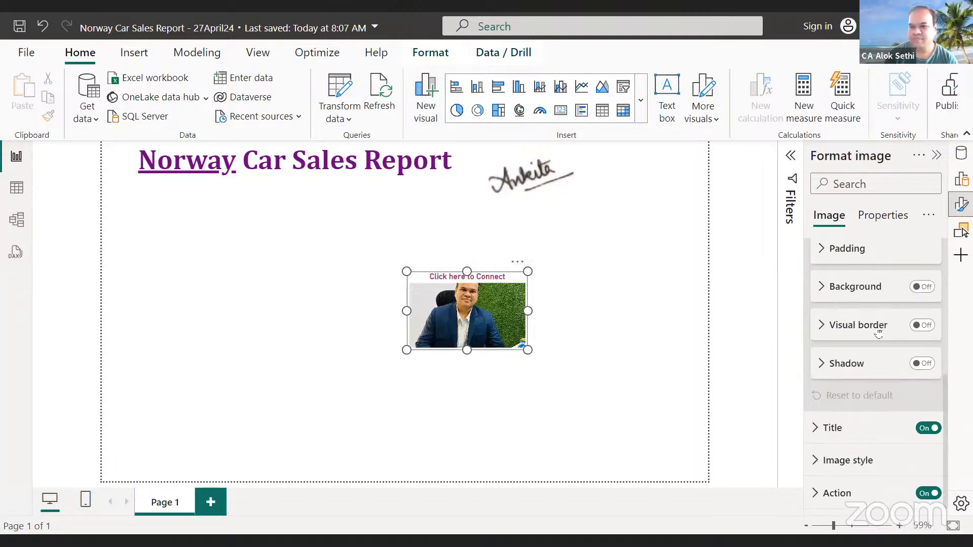
pyautogui.click(817, 460)
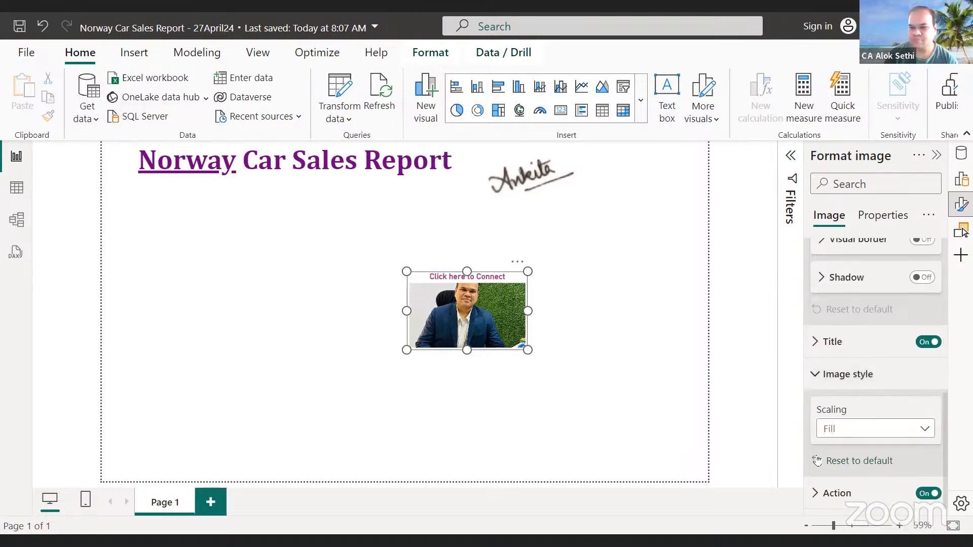
pyautogui.click(818, 493)
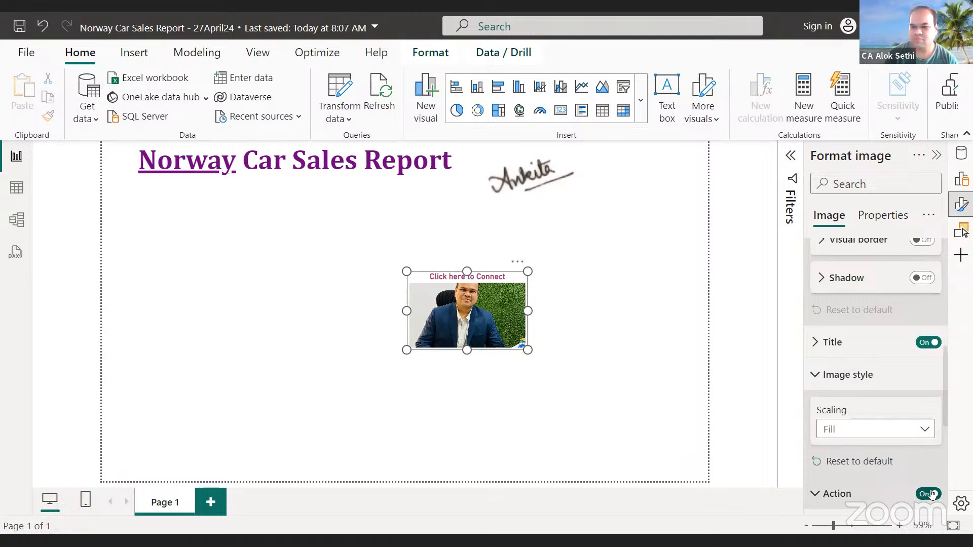
pyautogui.click(930, 494)
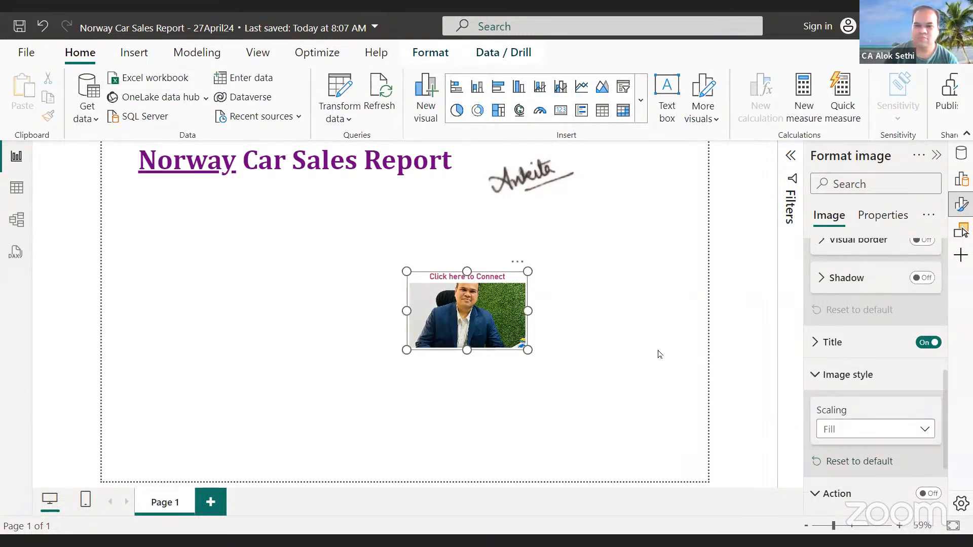
pyautogui.keyDown('ctrl'); pyautogui.click(482, 326); pyautogui.keyUp('ctrl')
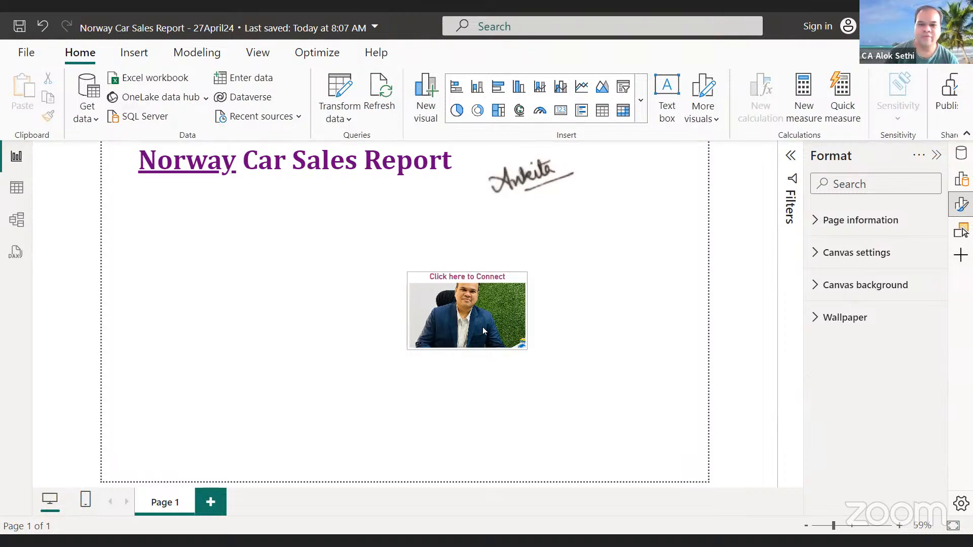
pyautogui.click(483, 327)
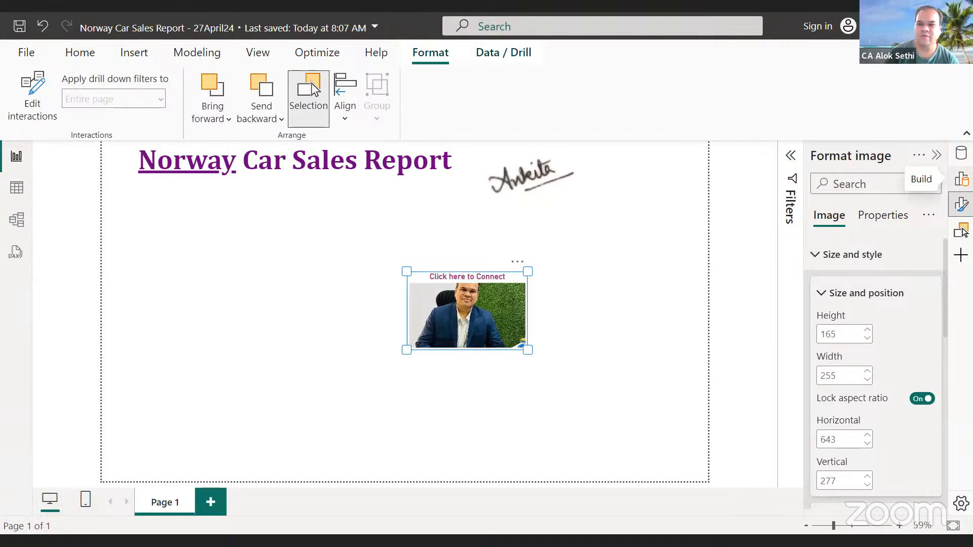
# Turn the photo's action back on.
pyautogui.click(961, 153)
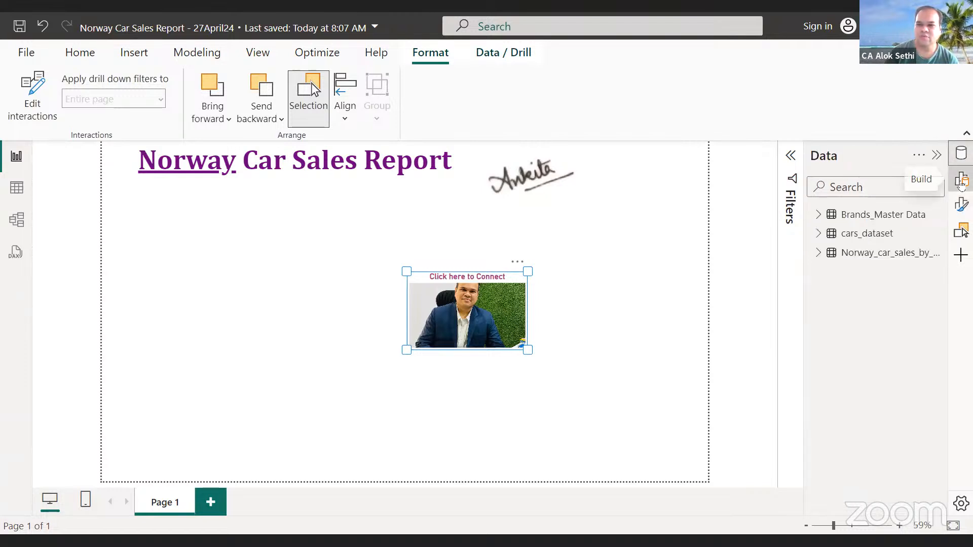
pyautogui.click(961, 179)
pyautogui.click(961, 204)
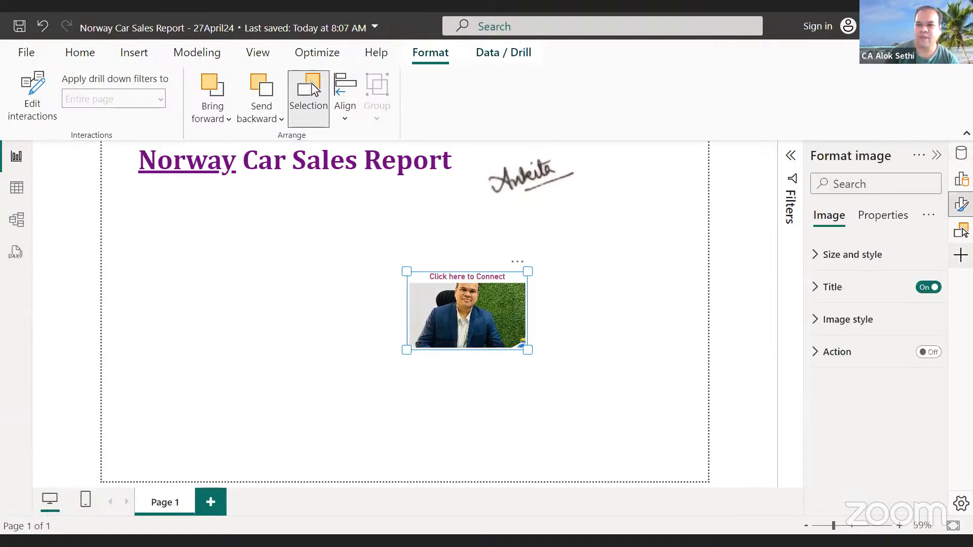
pyautogui.click(929, 351)
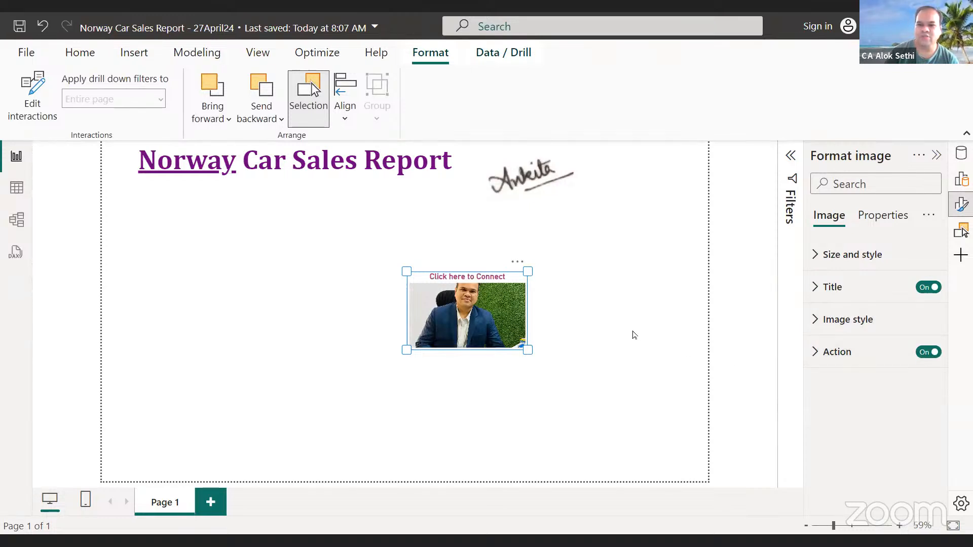
# Test the photo's link again and move the photo back to the page's upper corner beside the signature image.
pyautogui.click(499, 398)
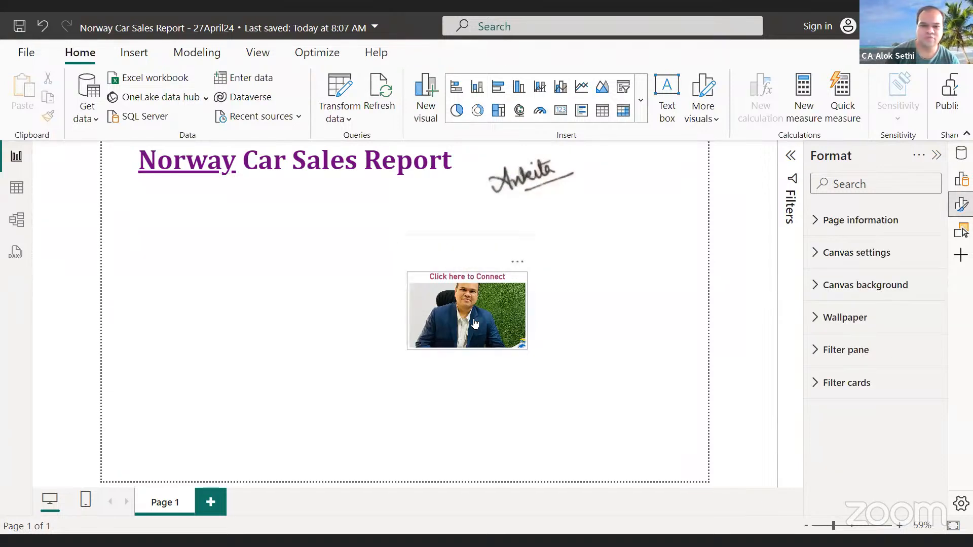
pyautogui.click(475, 324)
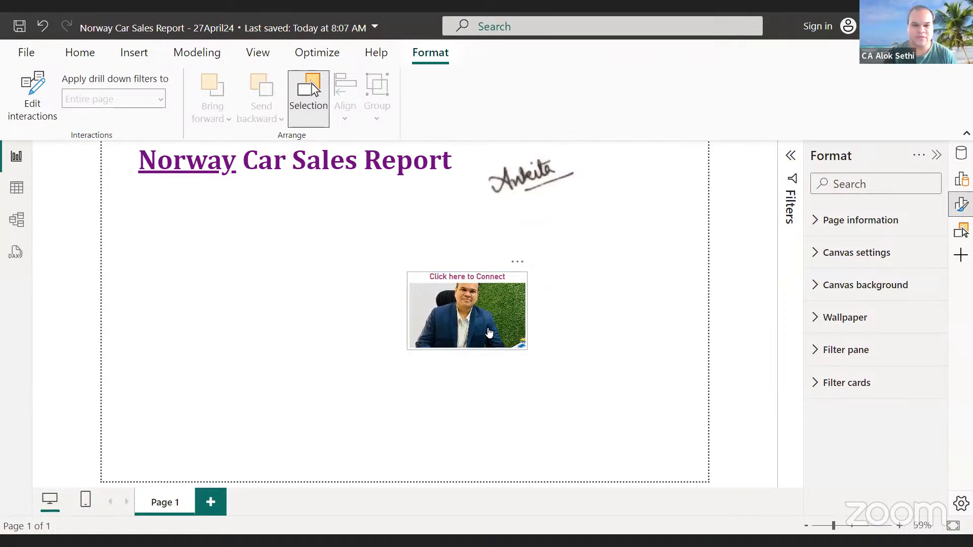
pyautogui.click(488, 332)
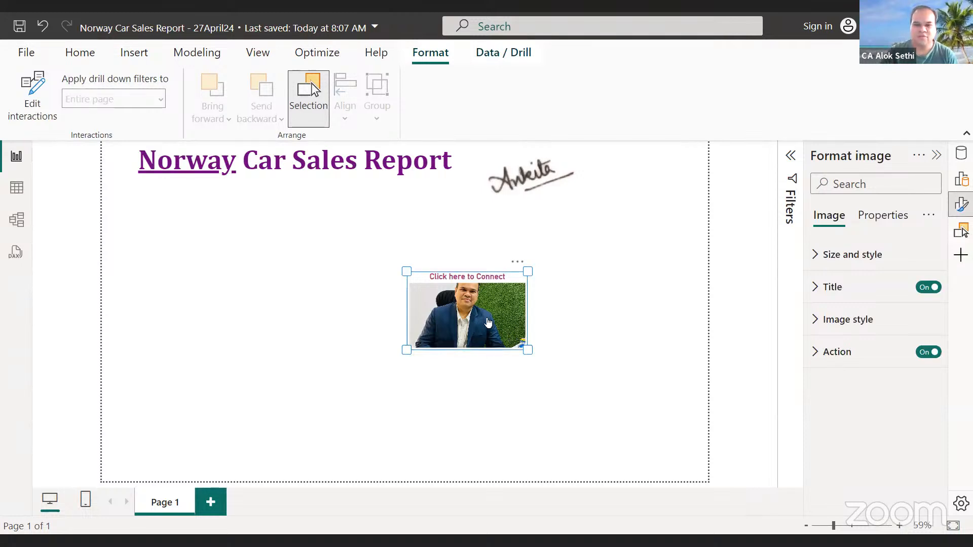
pyautogui.moveTo(488, 323)
pyautogui.mouseDown()
pyautogui.moveTo(637, 217)
pyautogui.moveTo(647, 197)
pyautogui.mouseUp()
pyautogui.click(526, 203)
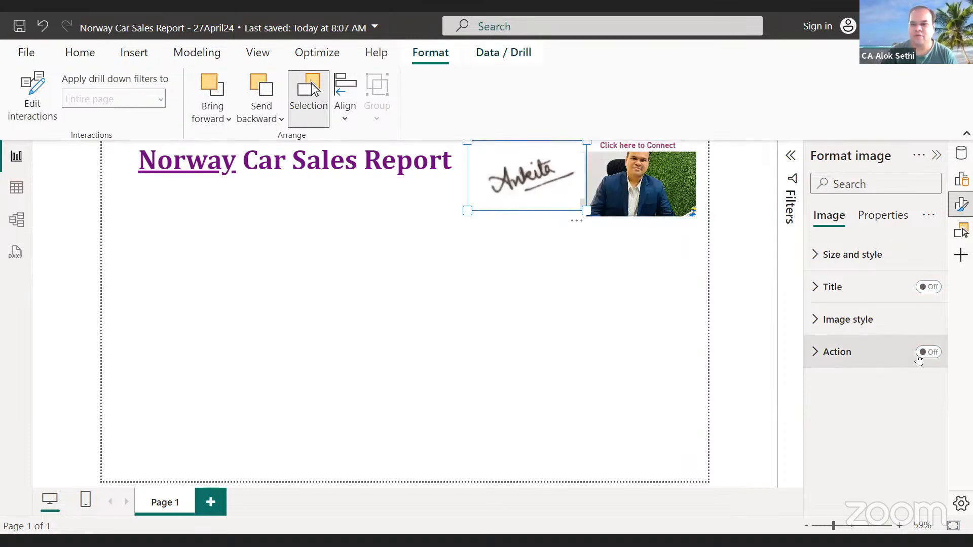
pyautogui.click(935, 354)
pyautogui.click(935, 353)
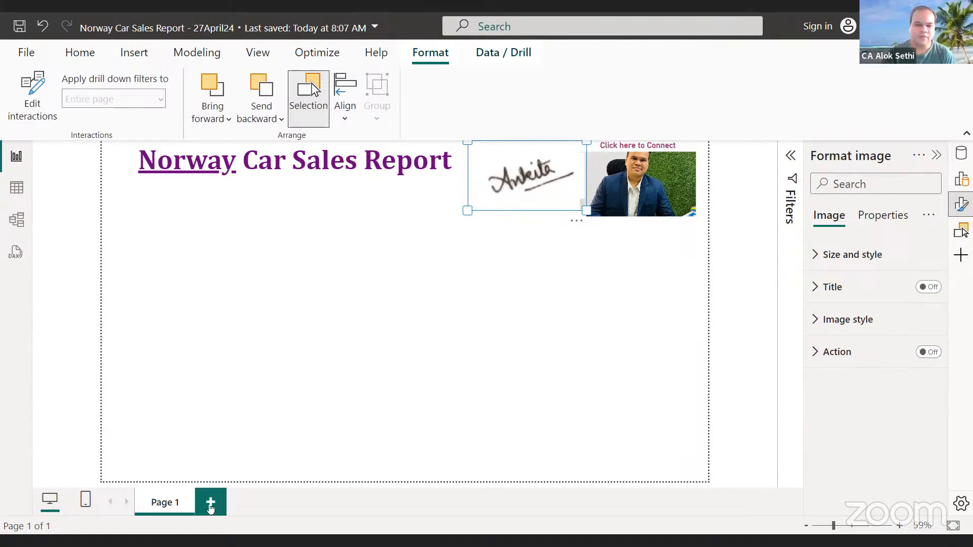
# Add a second report page and name it "Car Wise Detail".
pyautogui.click(211, 503)
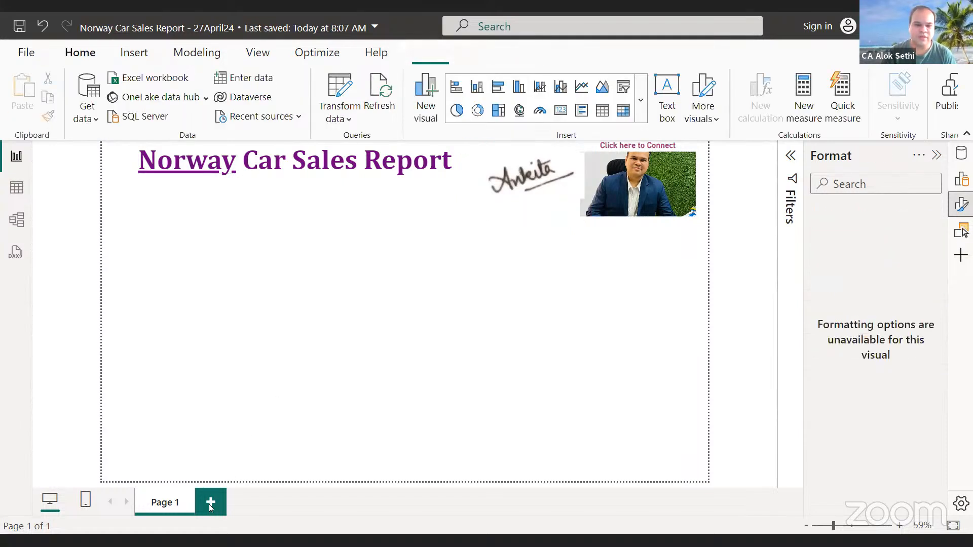
pyautogui.click(162, 504)
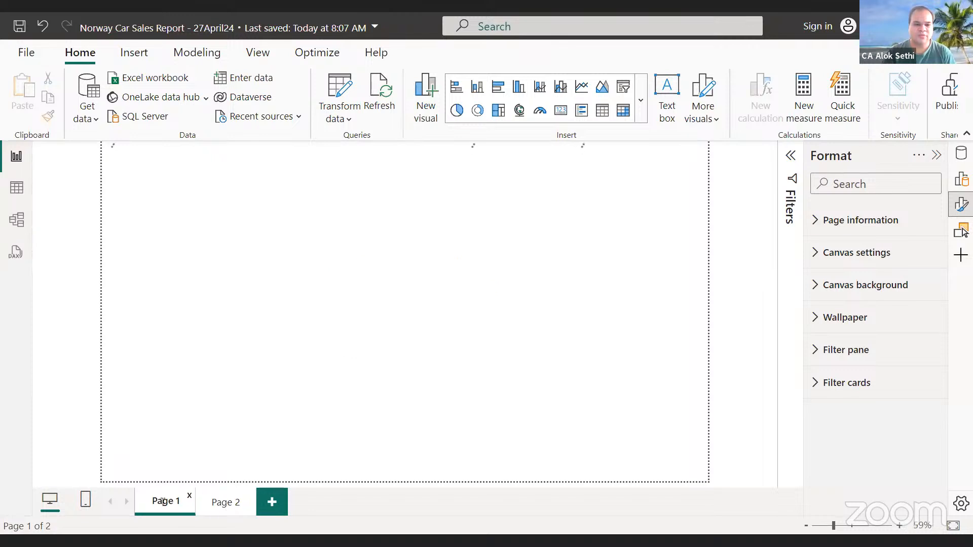
pyautogui.doubleClick(226, 504)
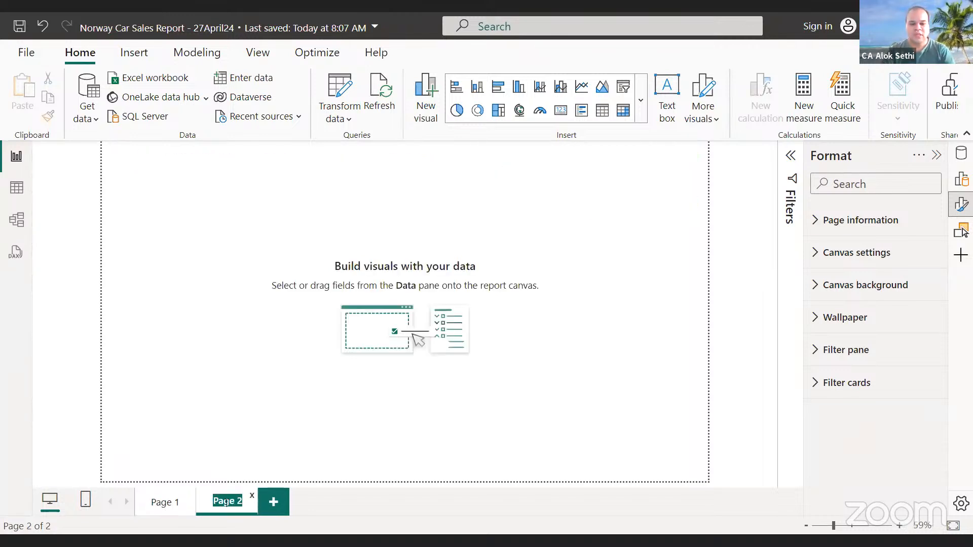
pyautogui.write('W')
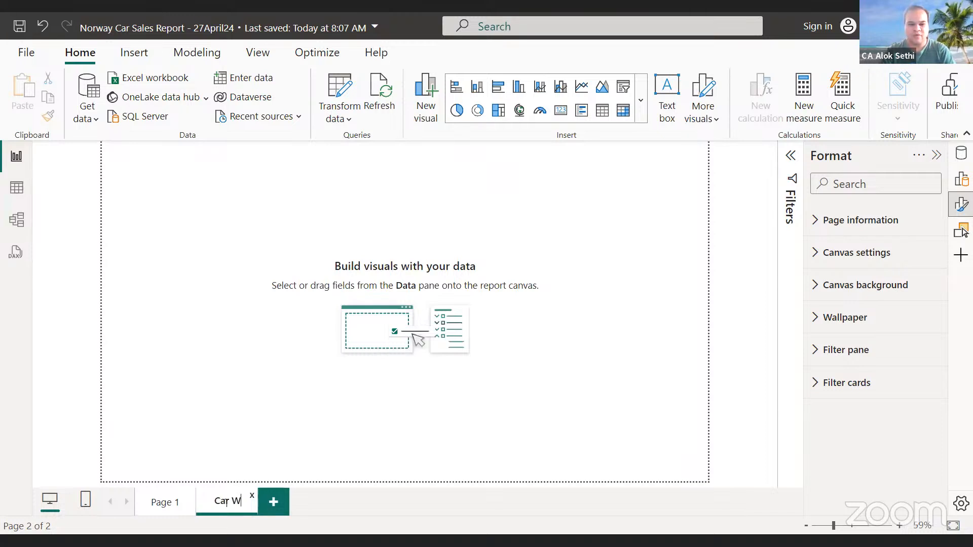
pyautogui.write('ise Detail')
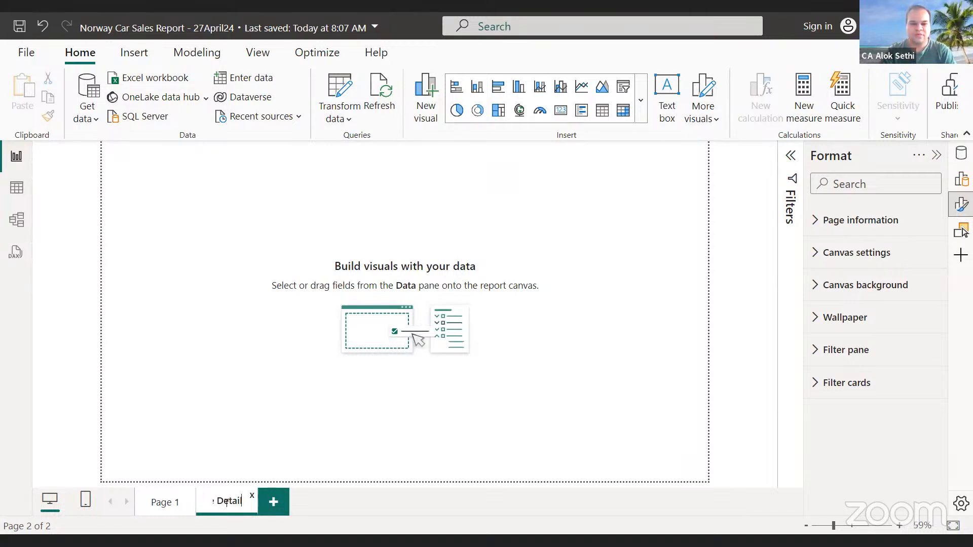
# Rename the first report page as "Overall Report".
pyautogui.click(156, 502)
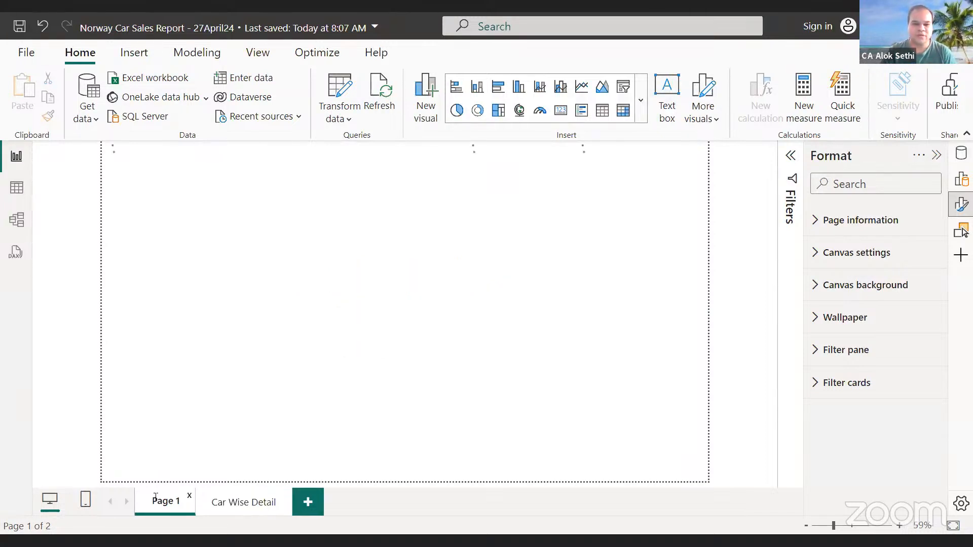
pyautogui.doubleClick(157, 501)
pyautogui.hotkey('ctrl', 'a')
pyautogui.press('BackSpace')
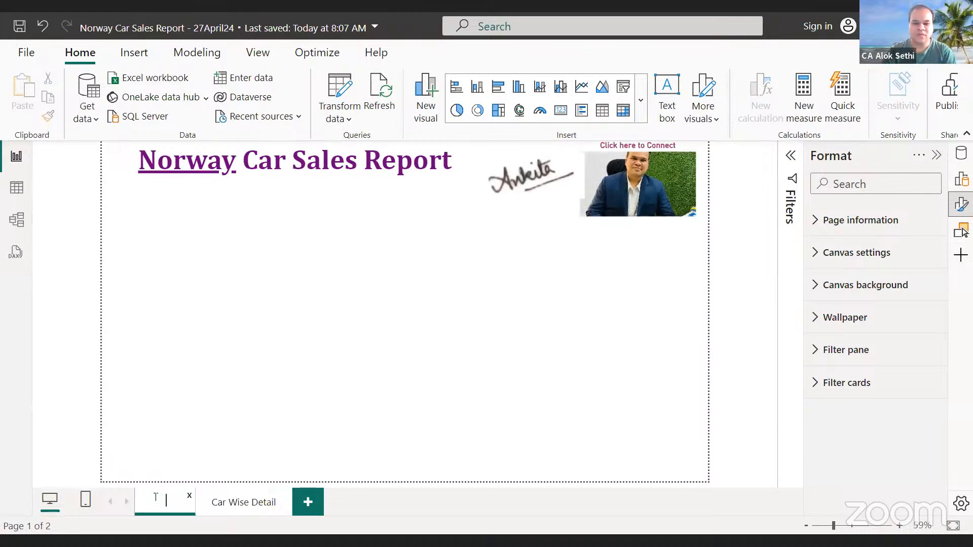
pyautogui.write('Overall Re')
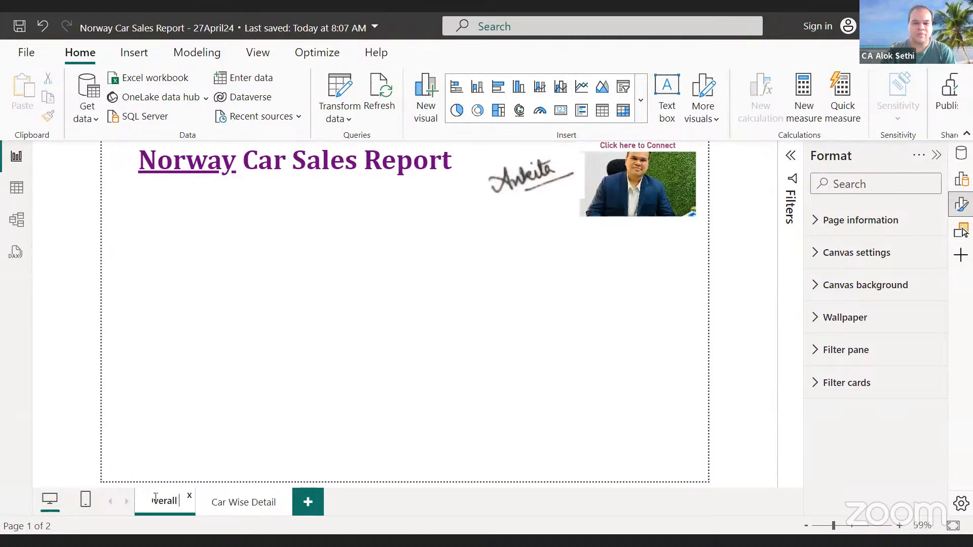
pyautogui.write('port')
pyautogui.press('Return')
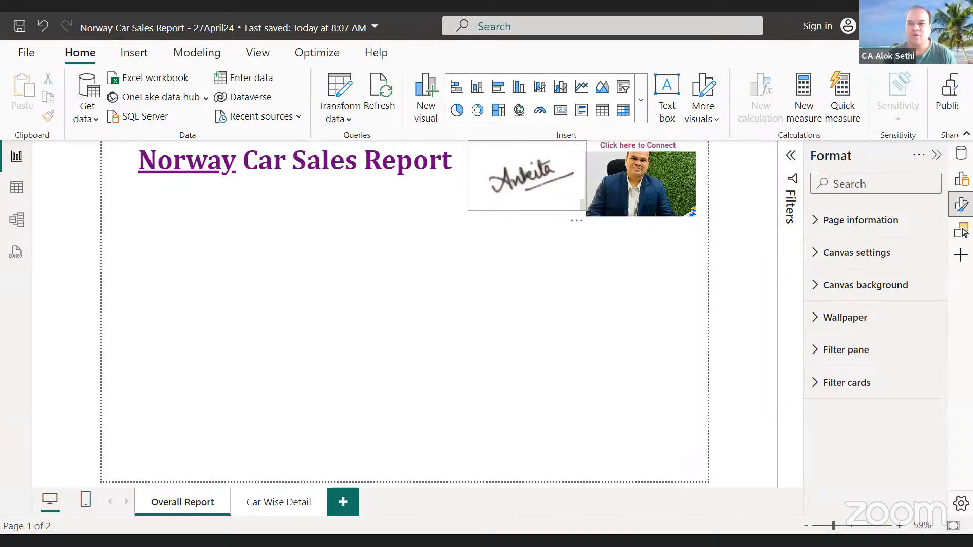
# Turn on the signature image's action and set it to Page navigation with Car Wise Detail as the destination.
pyautogui.click(554, 179)
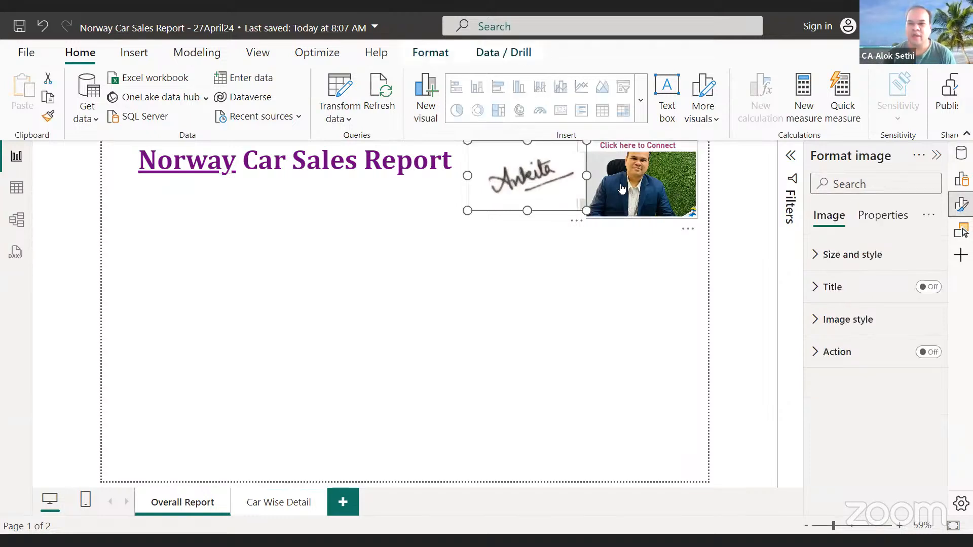
pyautogui.click(929, 353)
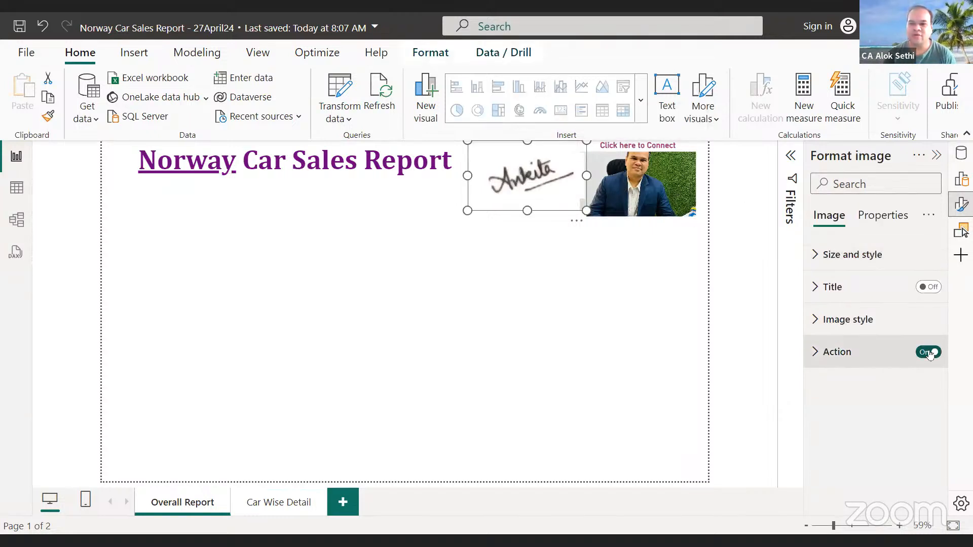
pyautogui.click(814, 352)
pyautogui.scroll(-3, 853, 373)
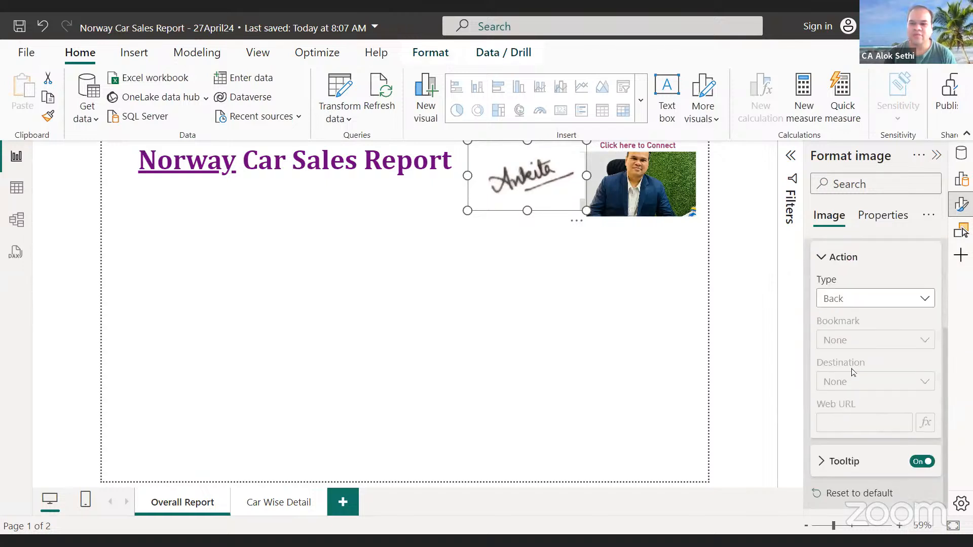
pyautogui.click(853, 304)
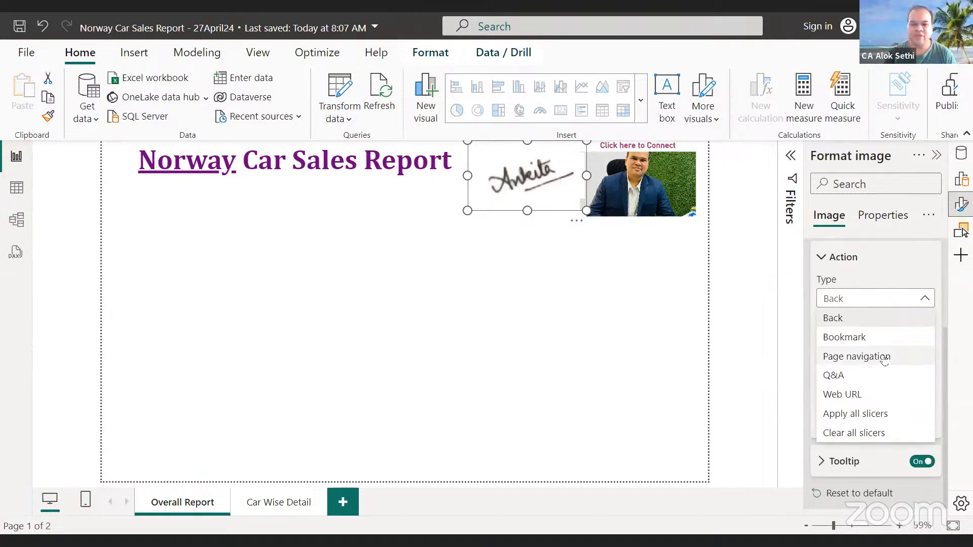
pyautogui.click(884, 359)
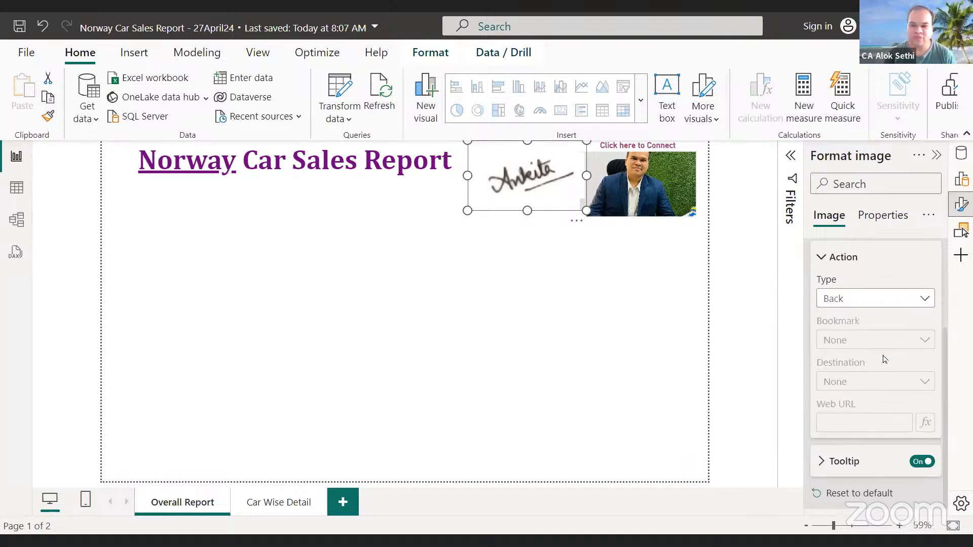
pyautogui.click(896, 381)
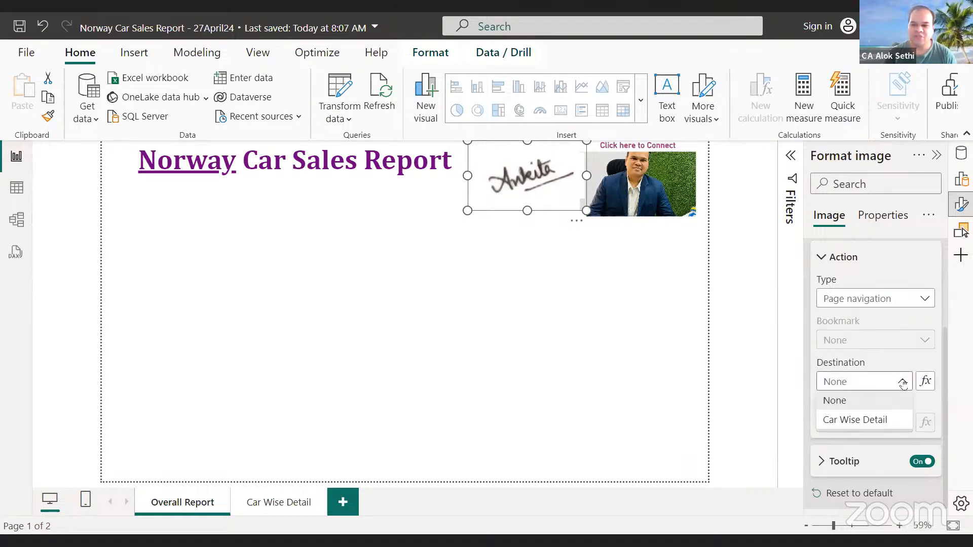
pyautogui.click(885, 420)
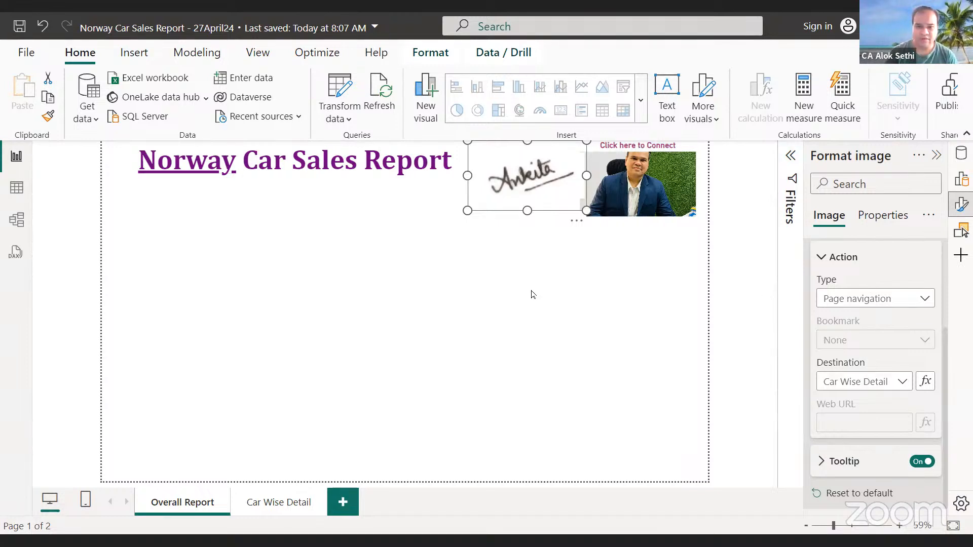
# Test the signature image's page navigation by following its link to the Car Wise Detail page.
pyautogui.click(368, 276)
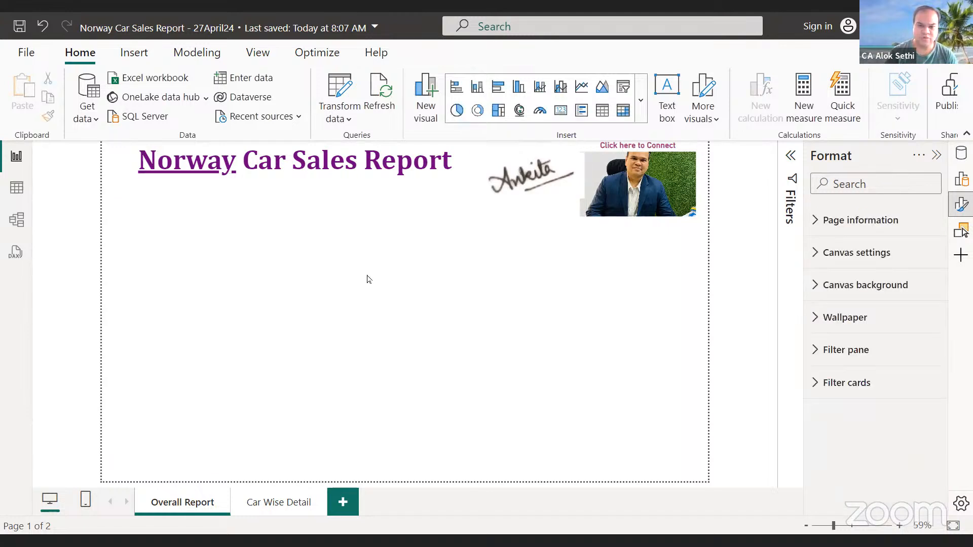
pyautogui.click(531, 187)
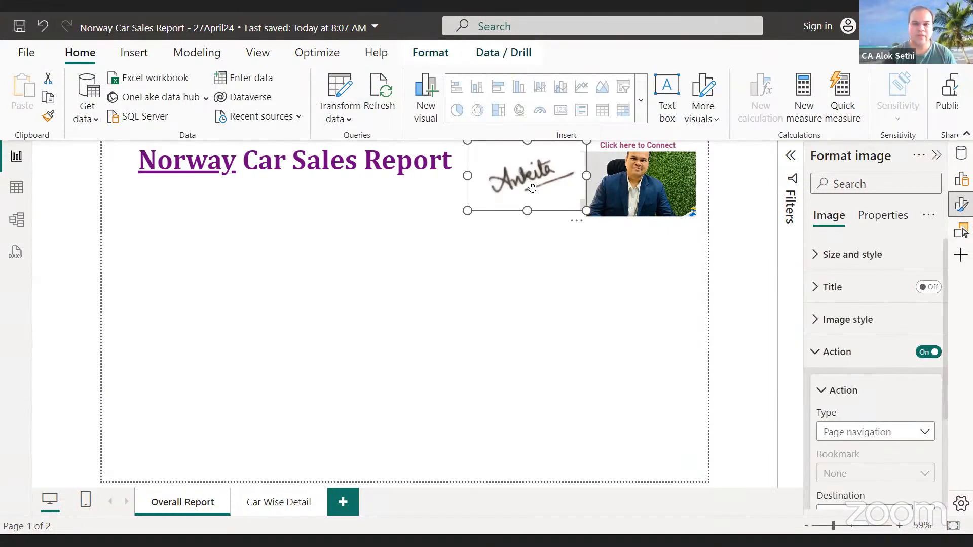
pyautogui.keyDown('ctrl'); pyautogui.click(531, 188); pyautogui.keyUp('ctrl')
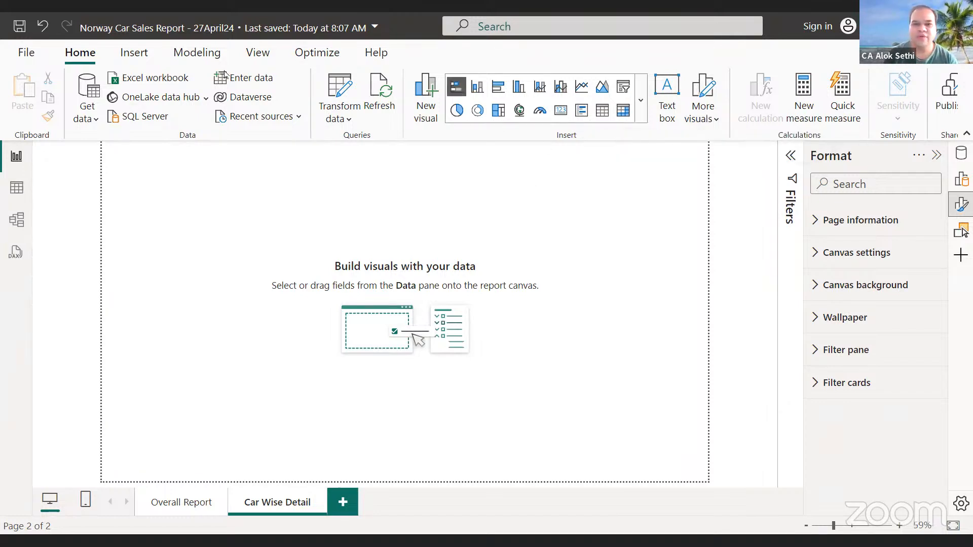
# Insert a Back button on the Car Wise Detail page and enlarge it in the page's upper corner.
pyautogui.click(136, 59)
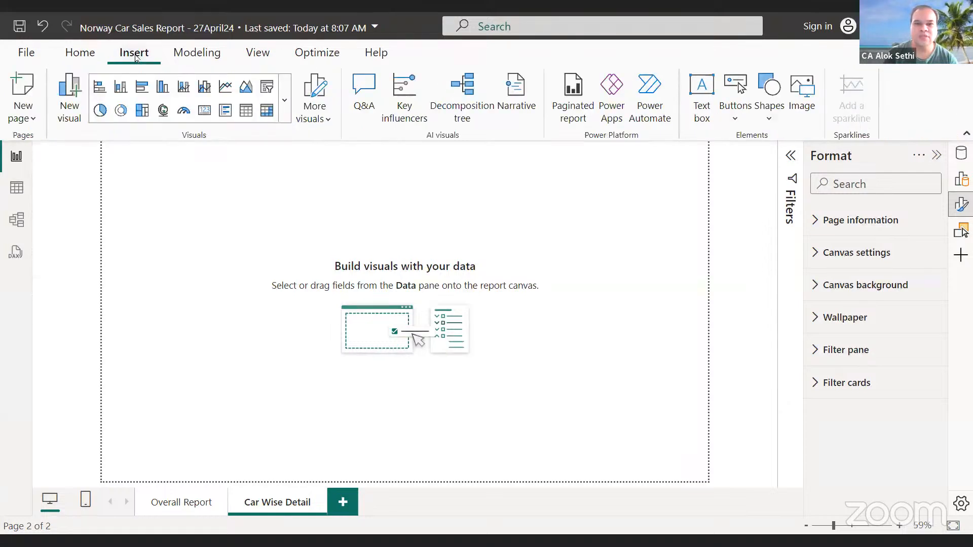
pyautogui.click(734, 120)
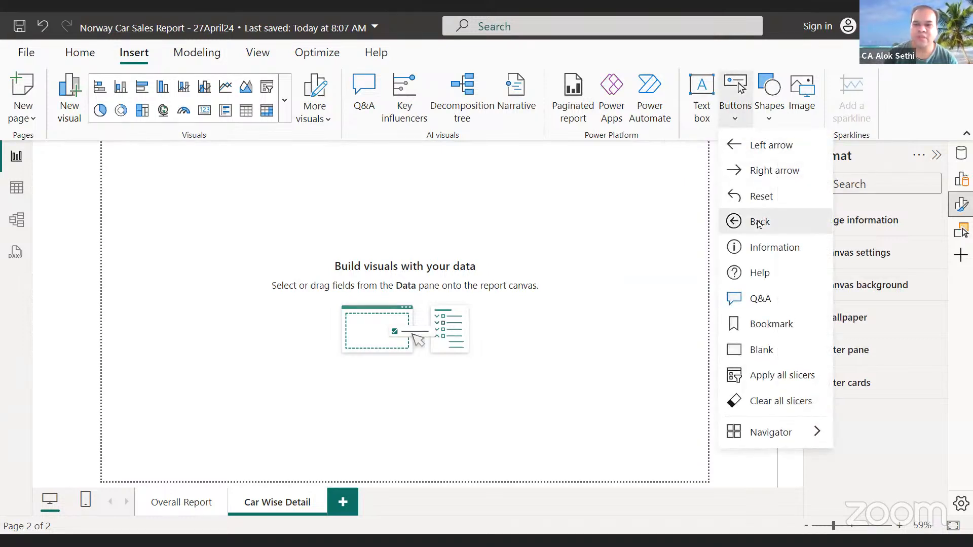
pyautogui.click(759, 224)
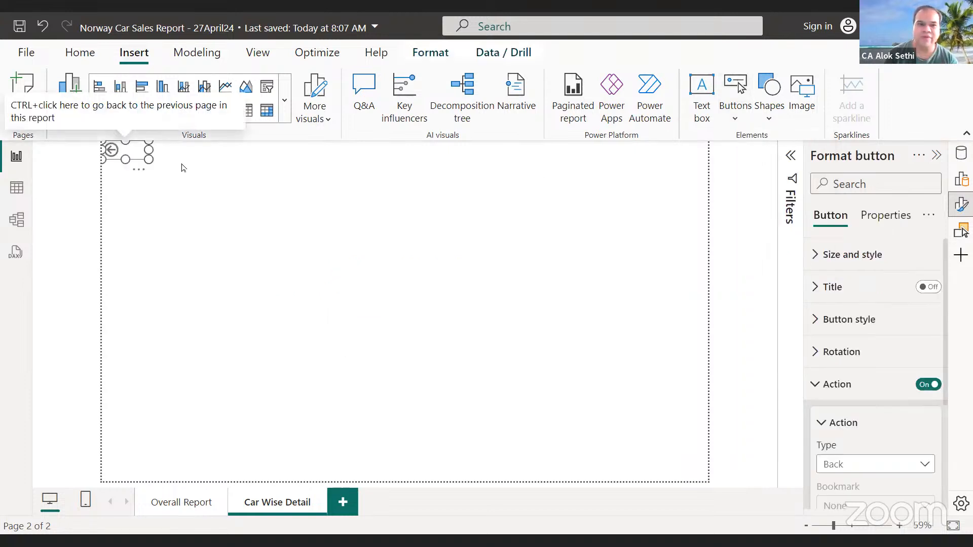
pyautogui.moveTo(148, 160); pyautogui.dragTo(177, 215)
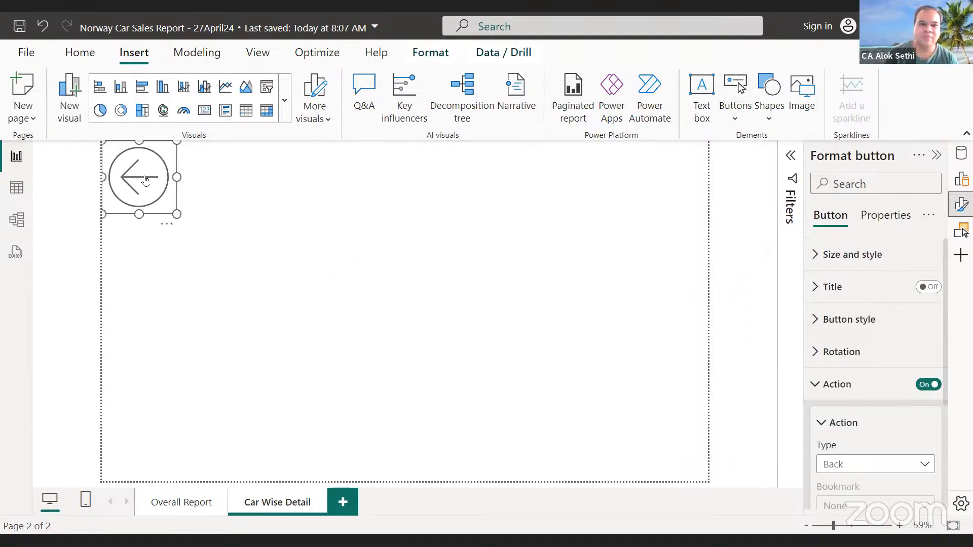
pyautogui.click(259, 191)
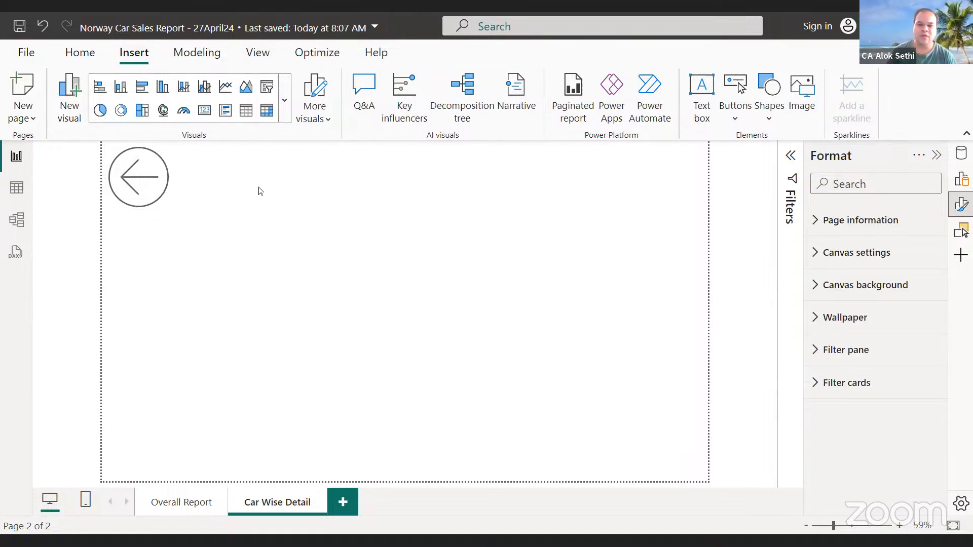
# Set the back button's action type to Page navigation with Overall Report as the destination.
pyautogui.click(140, 188)
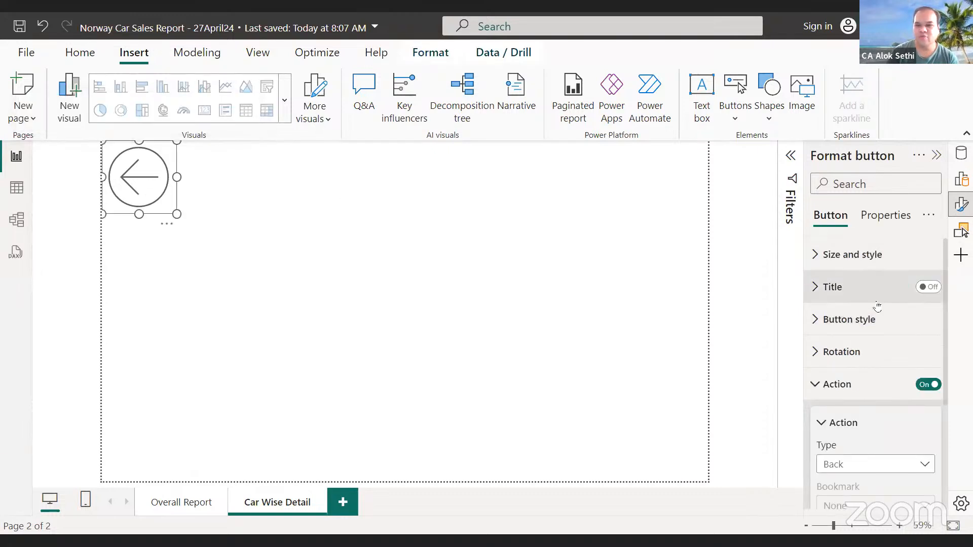
pyautogui.scroll(-3, 855, 355)
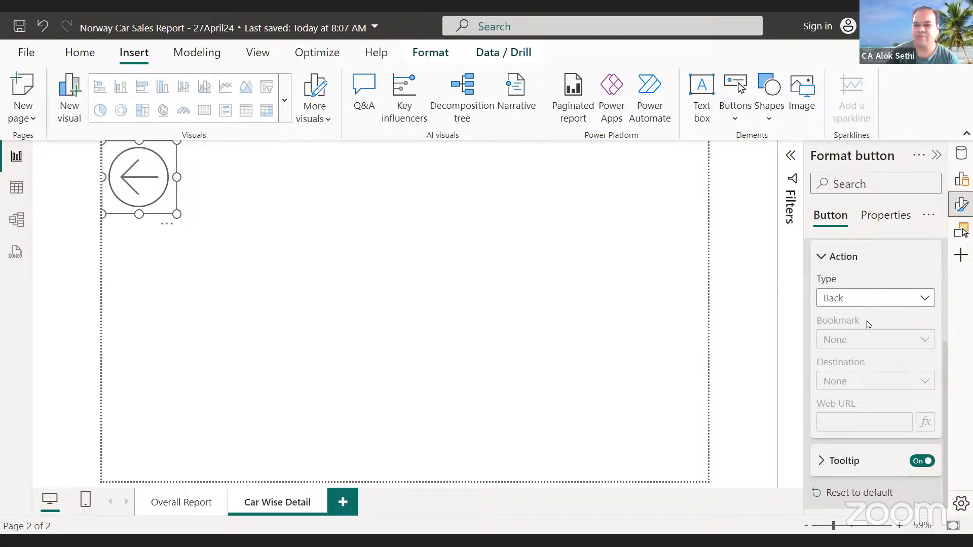
pyautogui.click(875, 302)
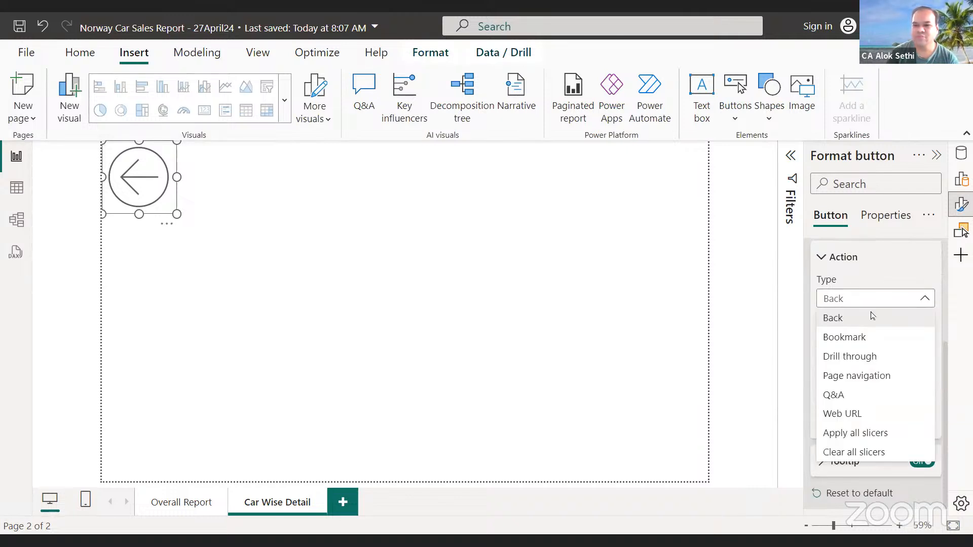
pyautogui.click(860, 375)
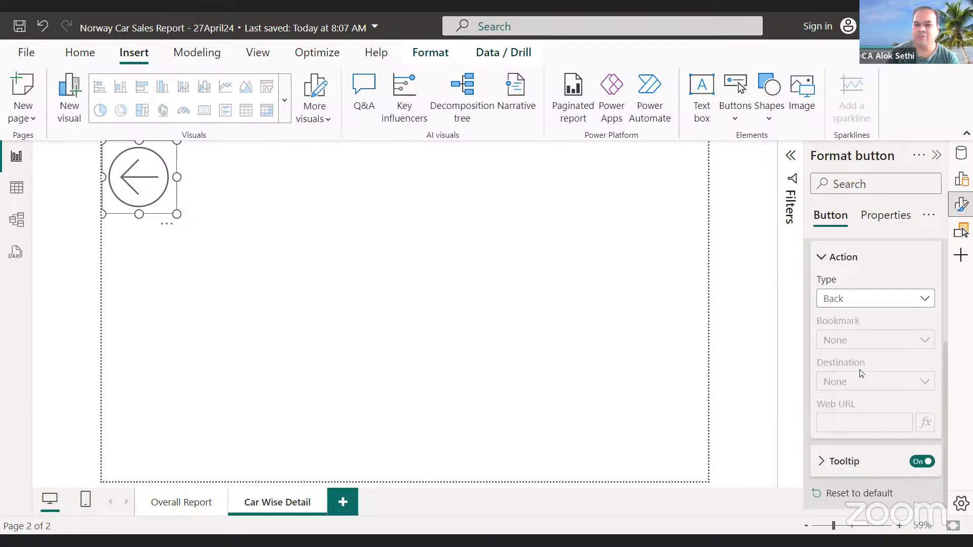
pyautogui.click(909, 381)
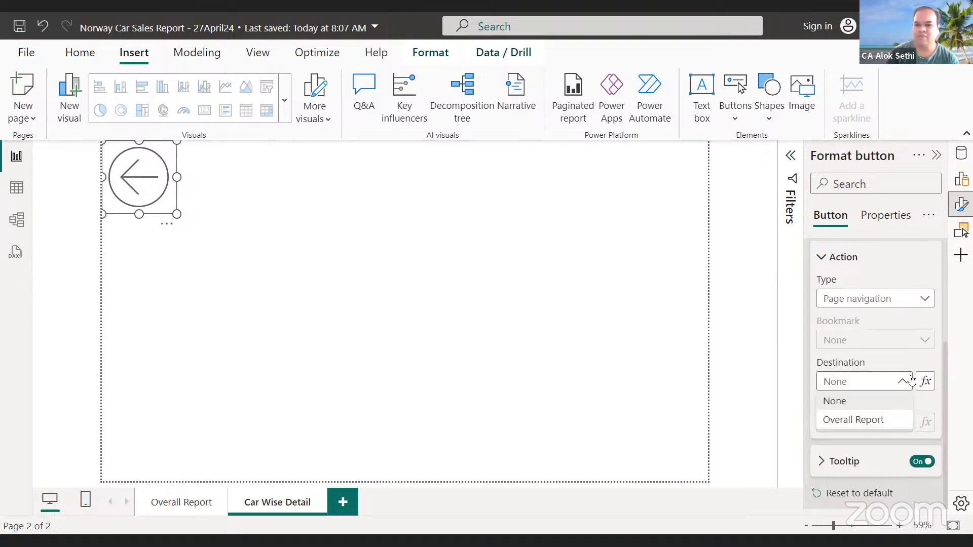
pyautogui.click(861, 421)
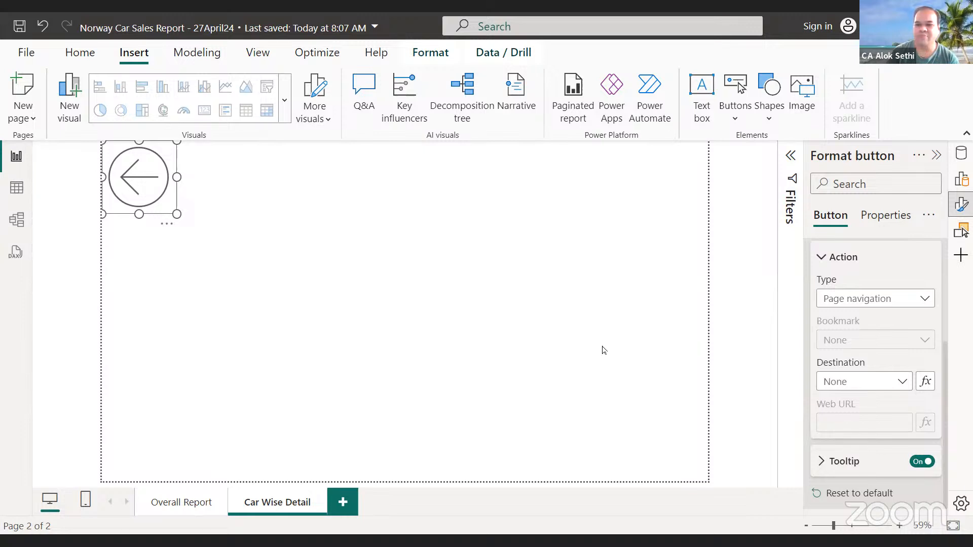
# Test the back button by following its link to the Overall Report page, and save the report.
pyautogui.click(137, 226)
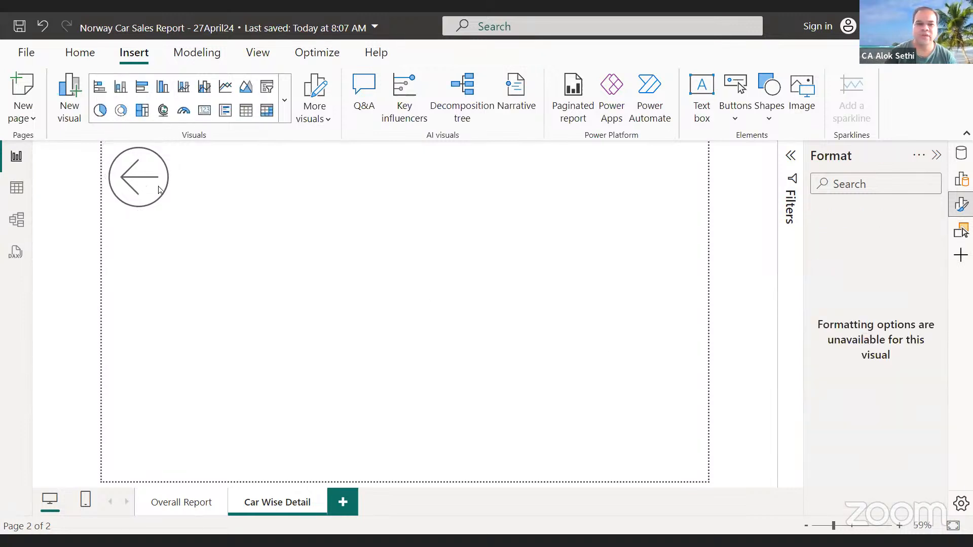
pyautogui.keyDown('ctrl'); pyautogui.click(142, 200); pyautogui.keyUp('ctrl')
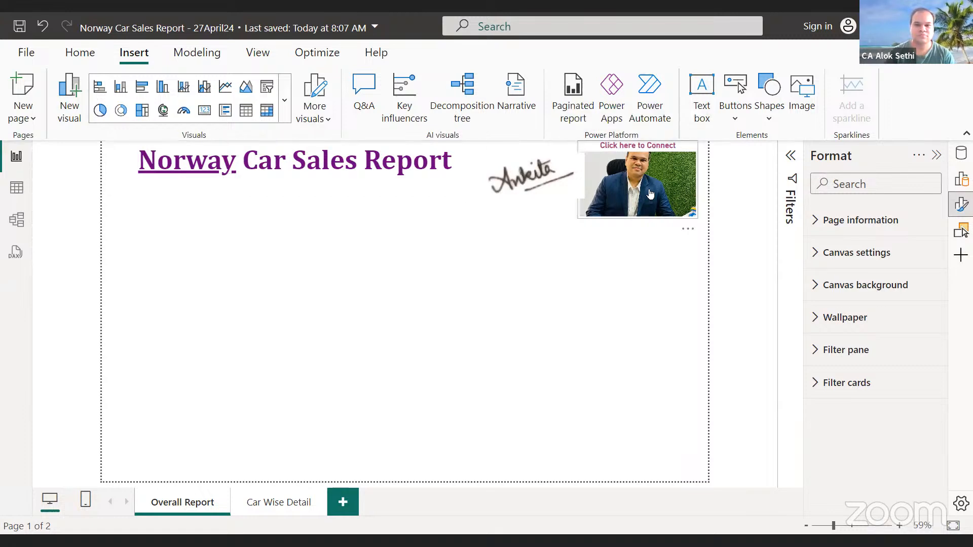
pyautogui.click(408, 327)
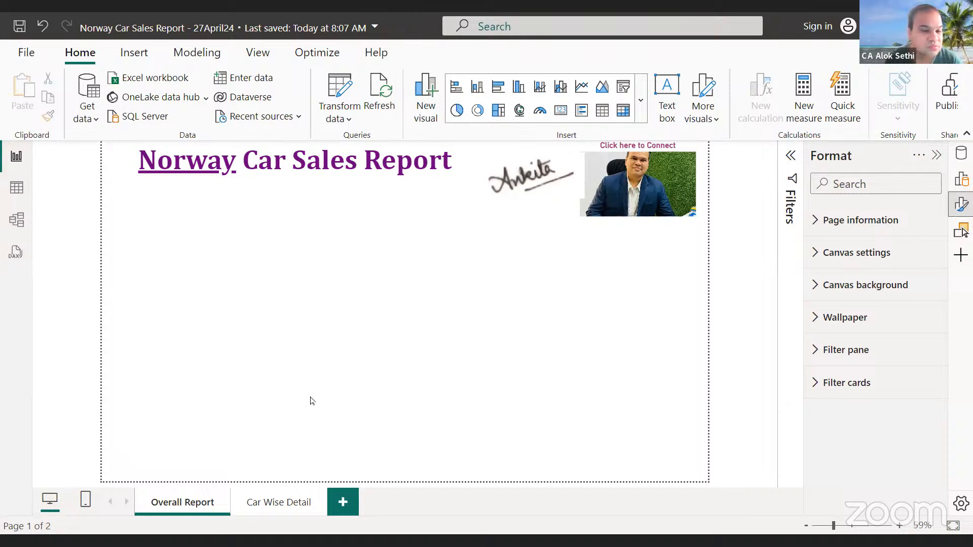
pyautogui.hotkey('ctrl', 's')
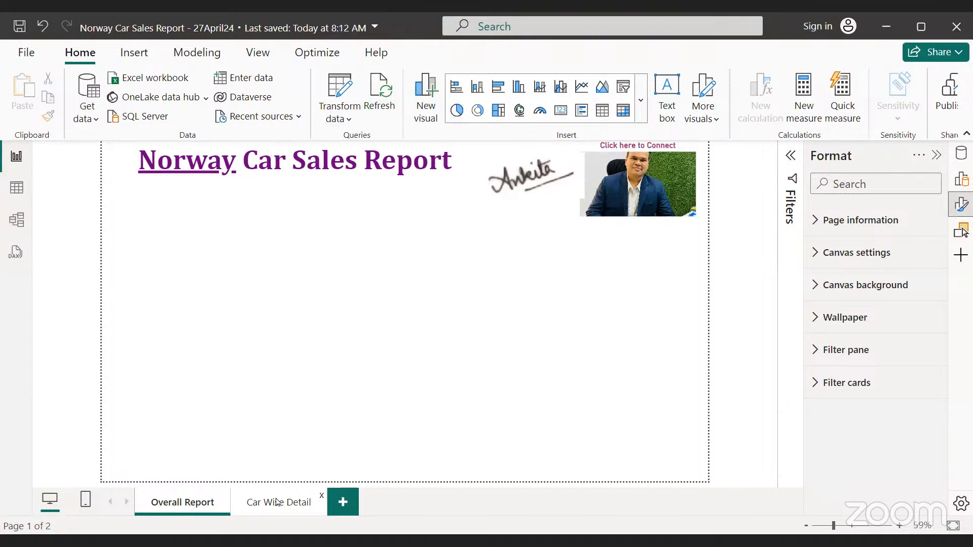
# Return to the Car Wise Detail page and review the back button's formatting options and the available display panes.
pyautogui.click(278, 501)
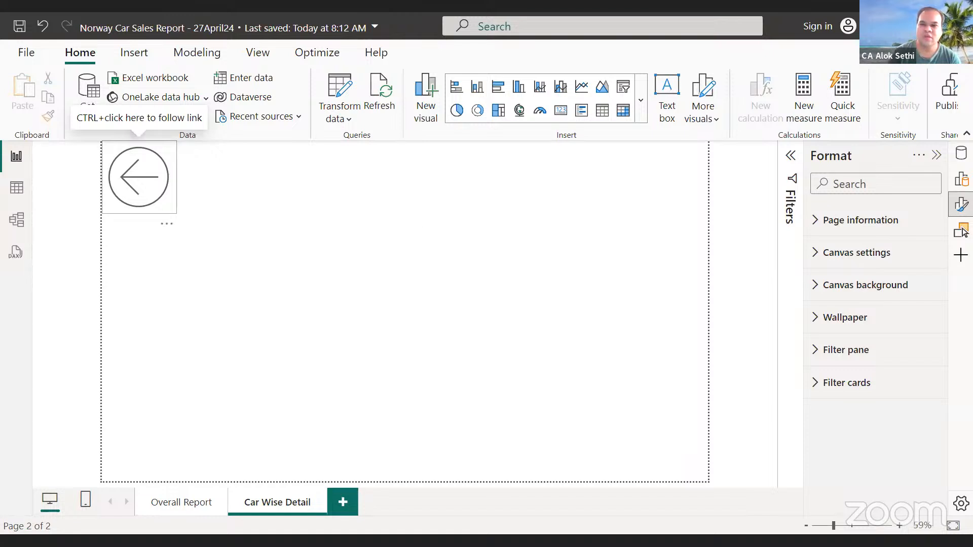
pyautogui.click(139, 178)
pyautogui.click(961, 204)
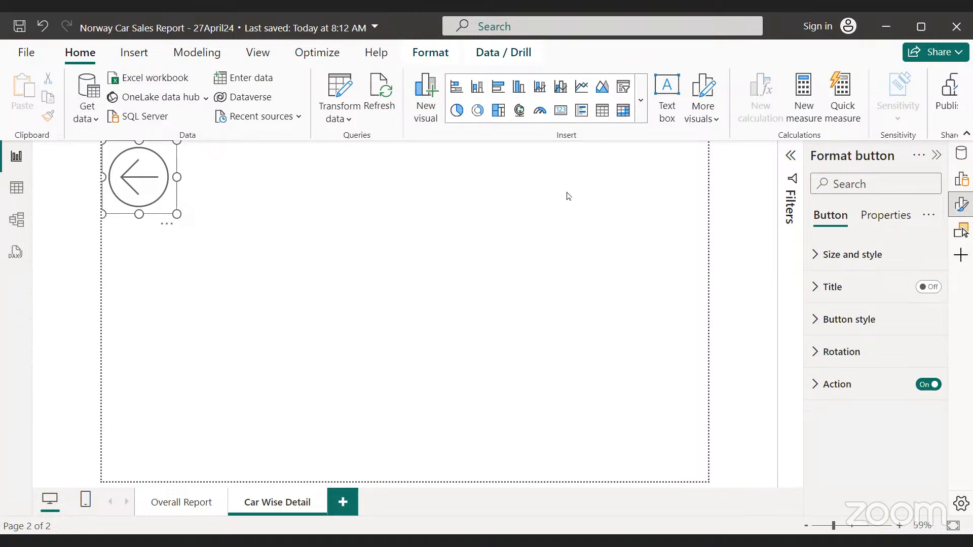
pyautogui.click(252, 57)
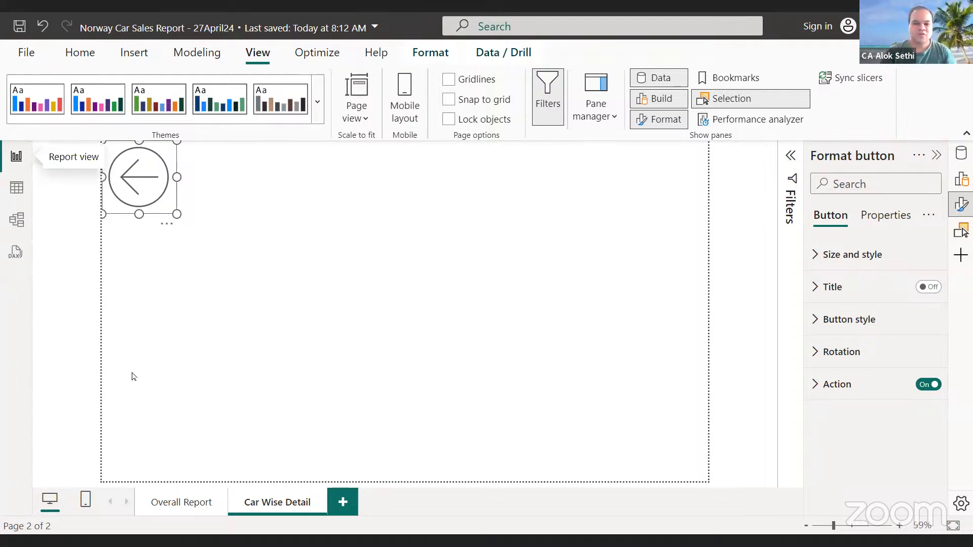
# Insert an empty card visual on the Overall Report page below the report title.
pyautogui.click(172, 511)
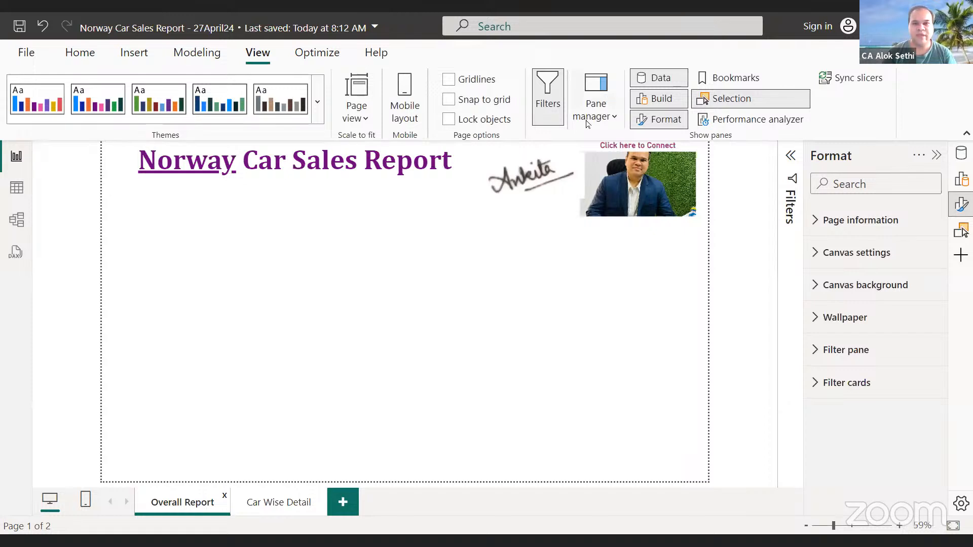
pyautogui.click(94, 56)
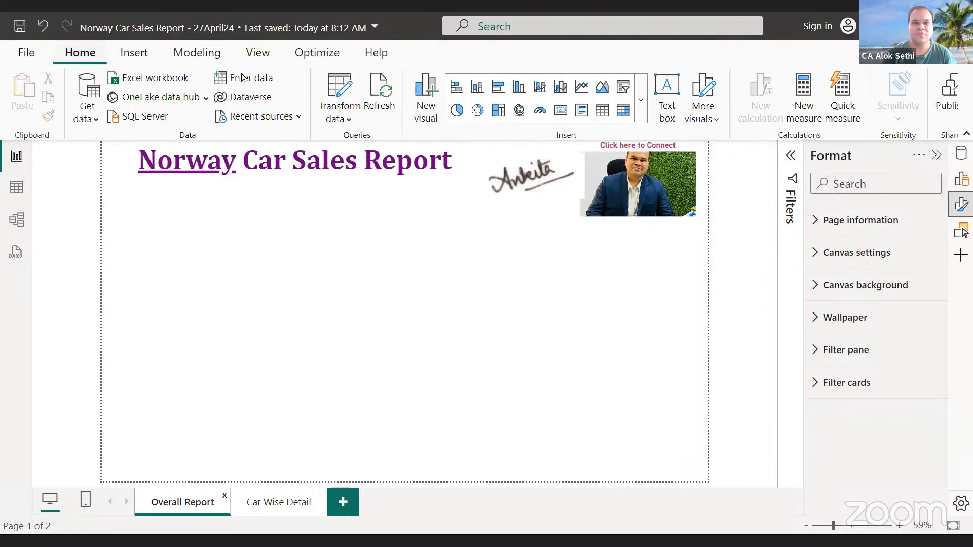
pyautogui.click(561, 112)
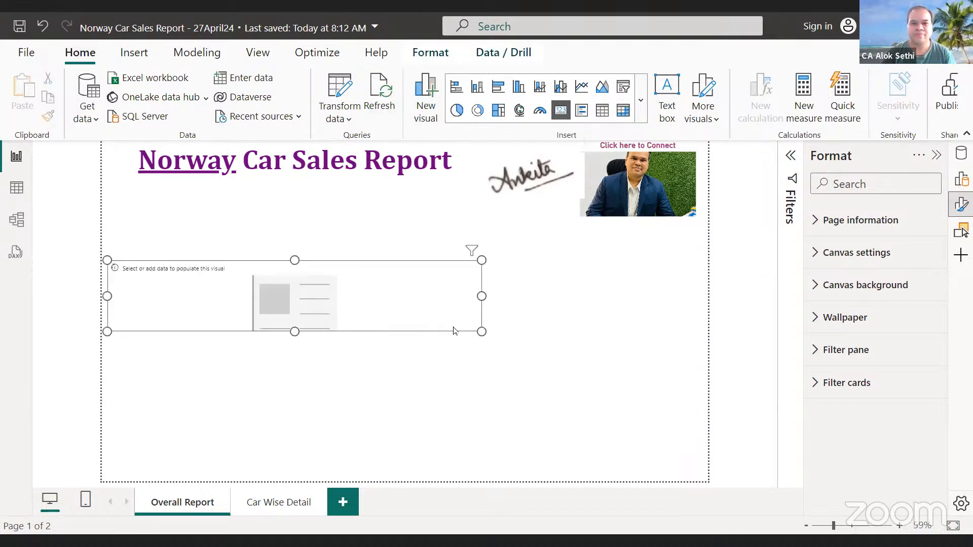
# Narrow the empty card visual to roughly a third of its width, move it slightly down, and duplicate it to get three cards.
pyautogui.moveTo(293, 310); pyautogui.dragTo(226, 304)
pyautogui.moveTo(175, 321); pyautogui.dragTo(175, 335)
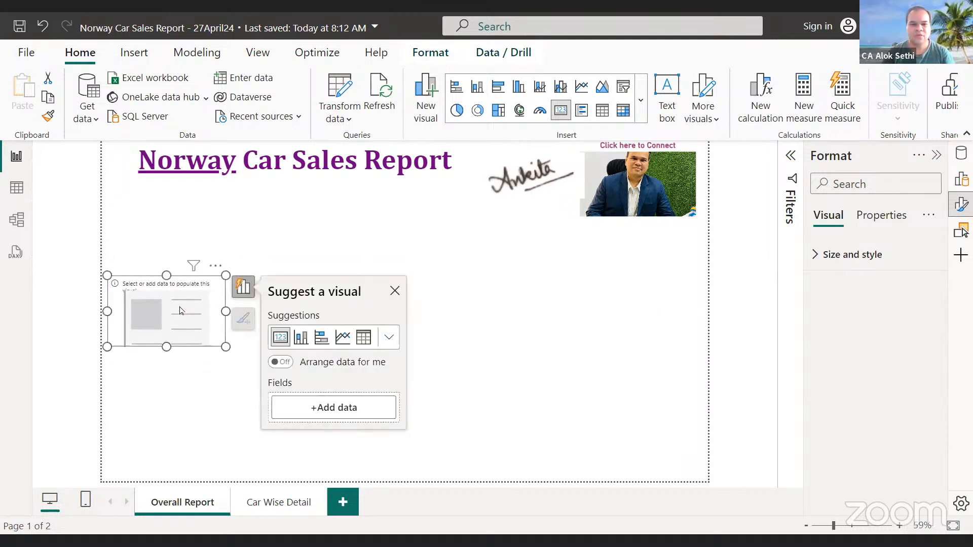
pyautogui.hotkey('ctrl', 'c')
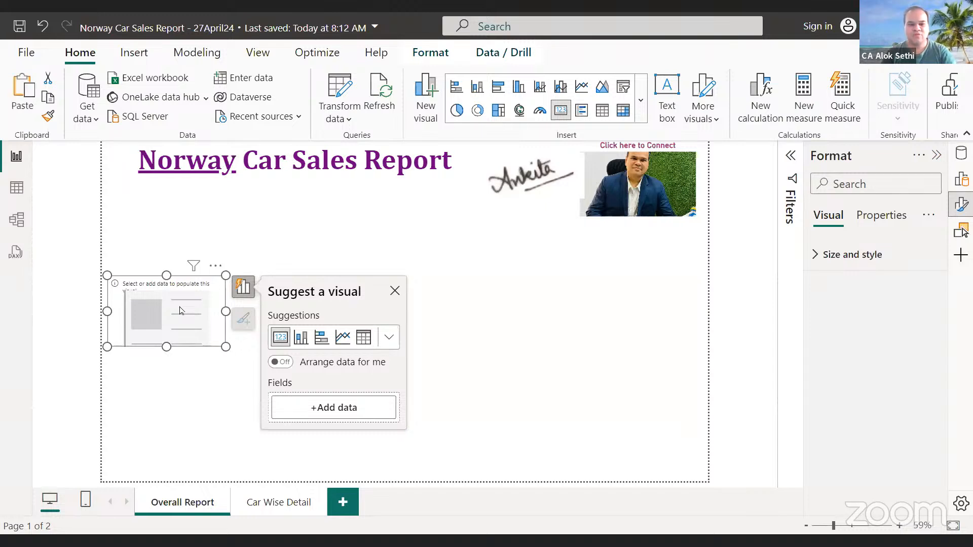
pyautogui.hotkey('ctrl', 'v')
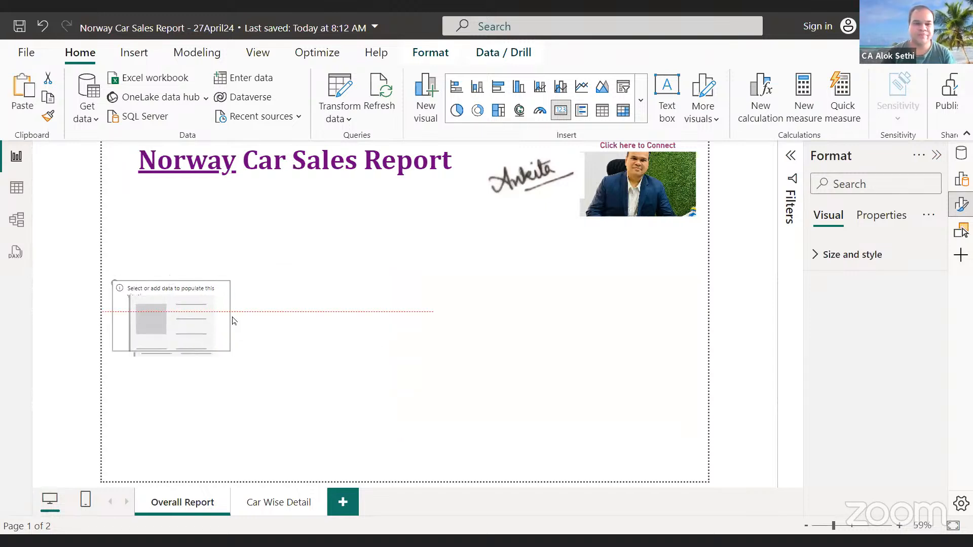
# Arrange the three empty cards side by side in one aligned row below the report title.
pyautogui.moveTo(233, 319); pyautogui.dragTo(430, 315)
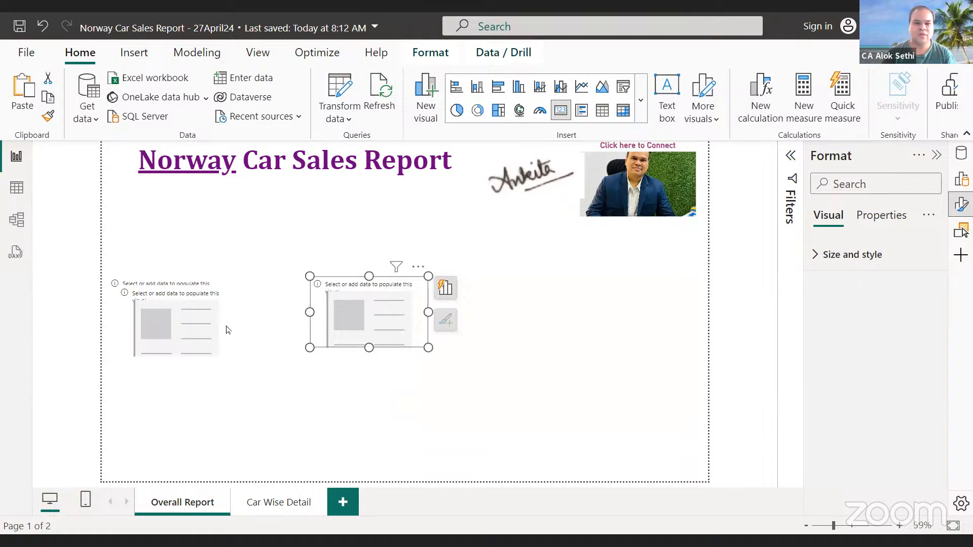
pyautogui.moveTo(228, 328); pyautogui.dragTo(317, 331)
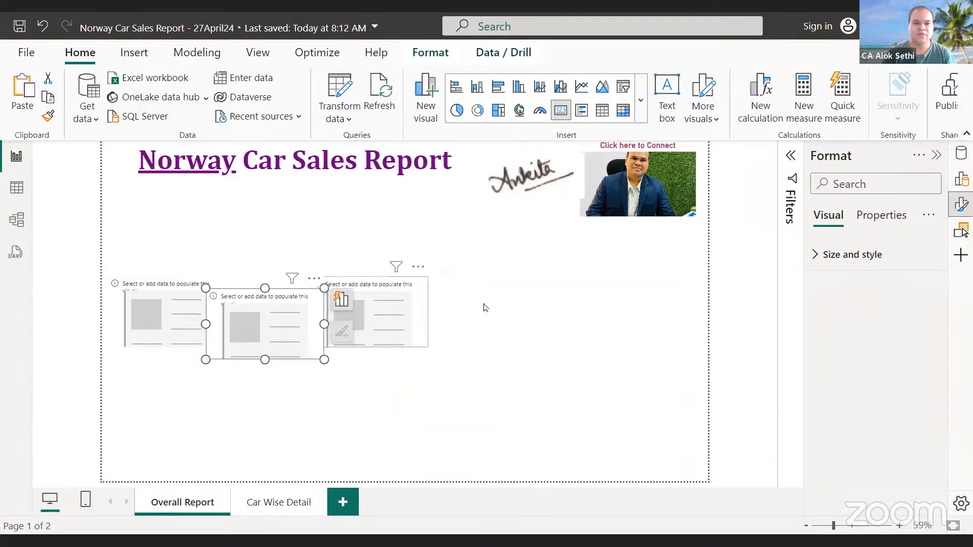
pyautogui.moveTo(423, 308); pyautogui.dragTo(494, 306)
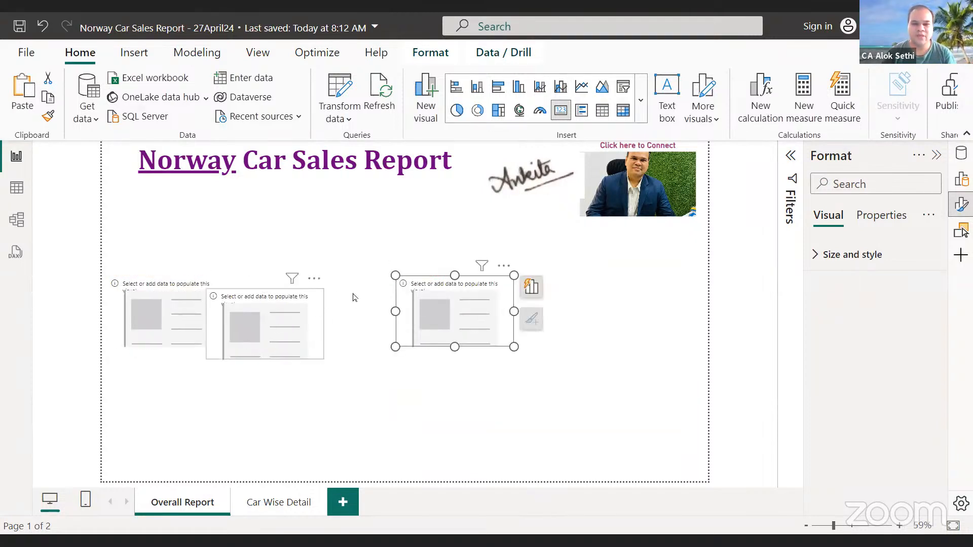
pyautogui.moveTo(269, 333); pyautogui.dragTo(327, 318)
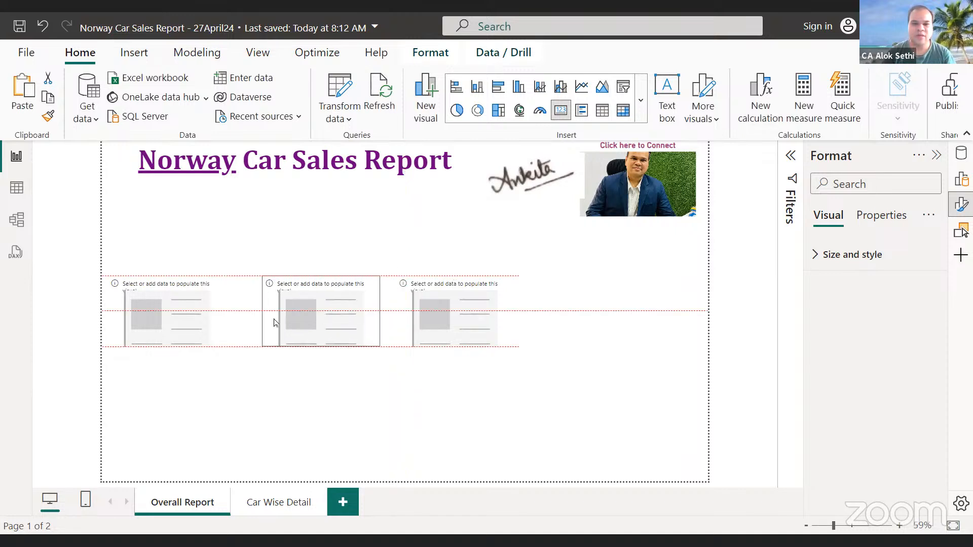
pyautogui.moveTo(205, 315); pyautogui.dragTo(207, 317)
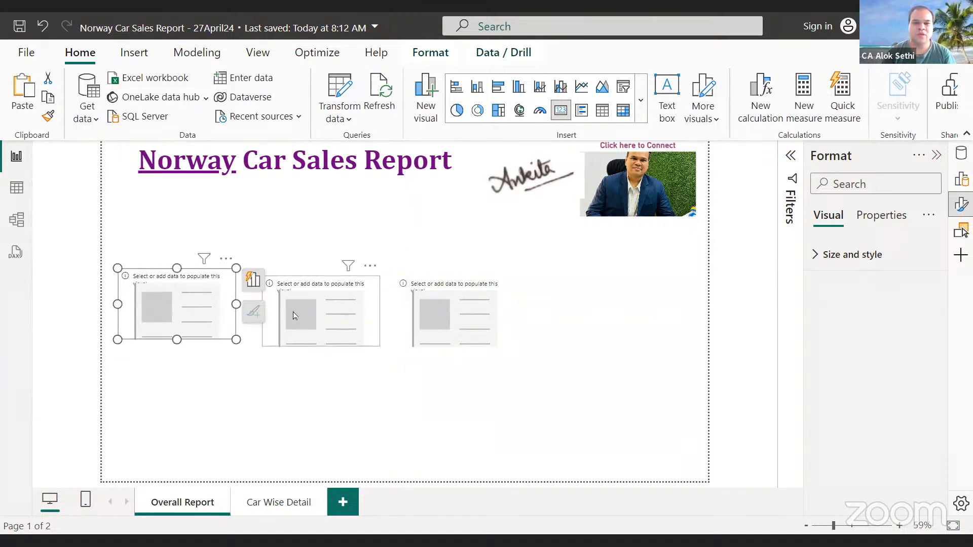
pyautogui.moveTo(284, 300); pyautogui.dragTo(284, 303)
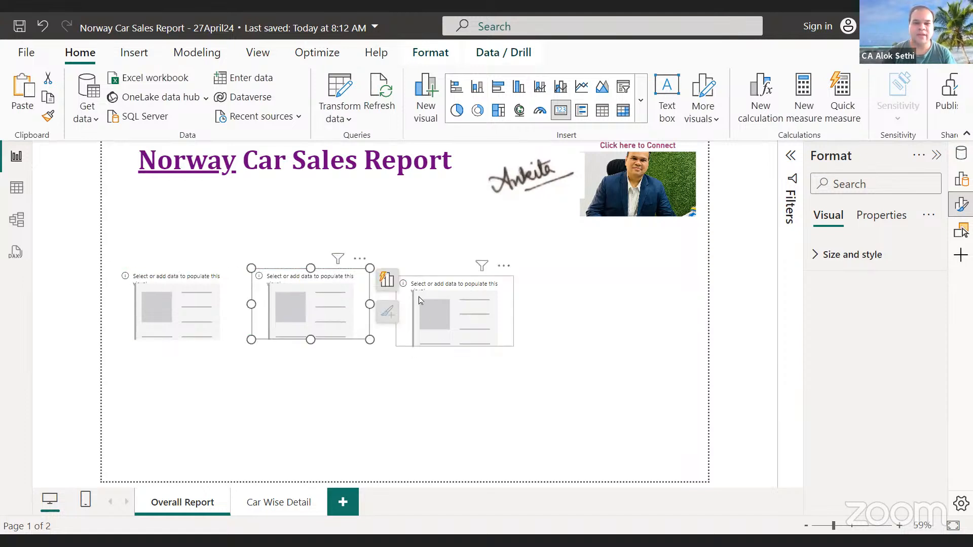
pyautogui.moveTo(418, 296); pyautogui.dragTo(402, 292)
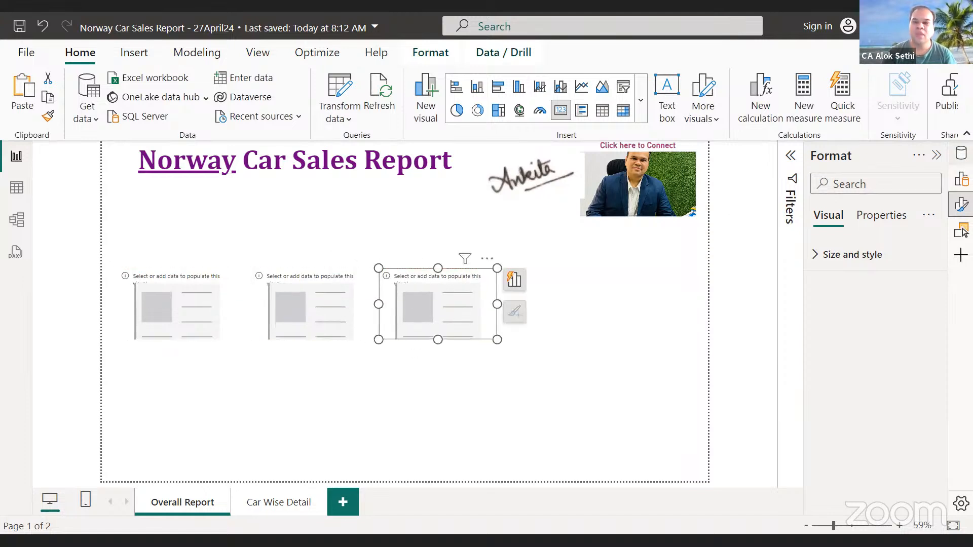
# Add the Quantity field from the Norway_car_sales_by_make table to the last card in the row.
pyautogui.click(961, 153)
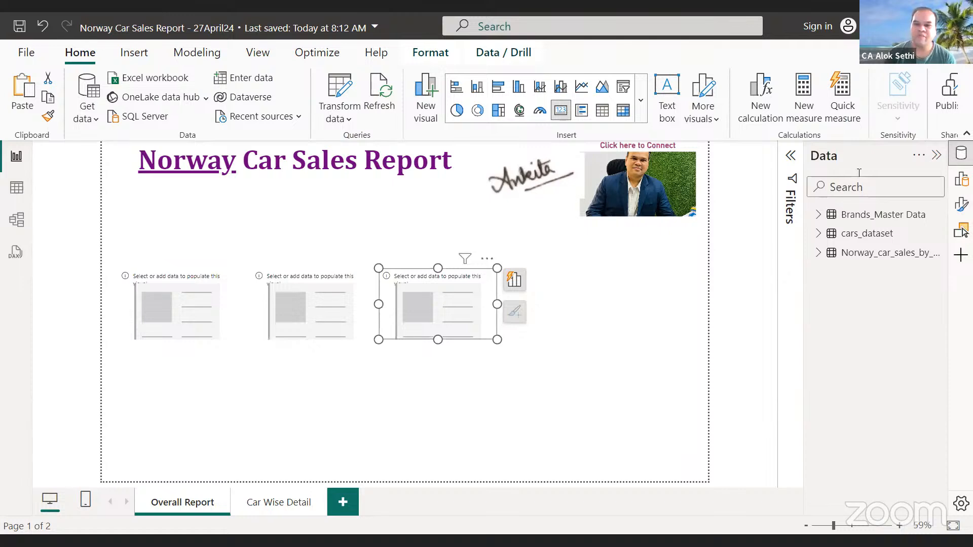
pyautogui.click(819, 217)
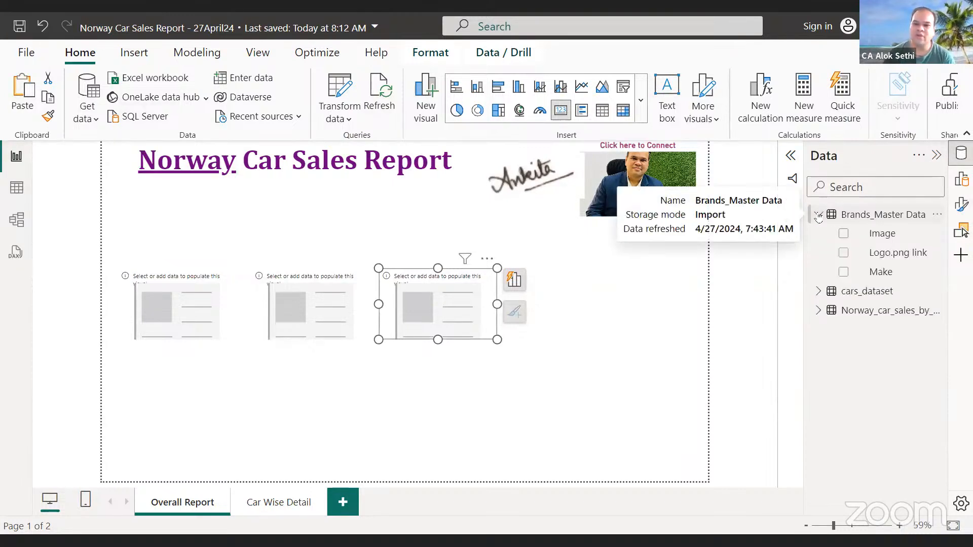
pyautogui.click(818, 216)
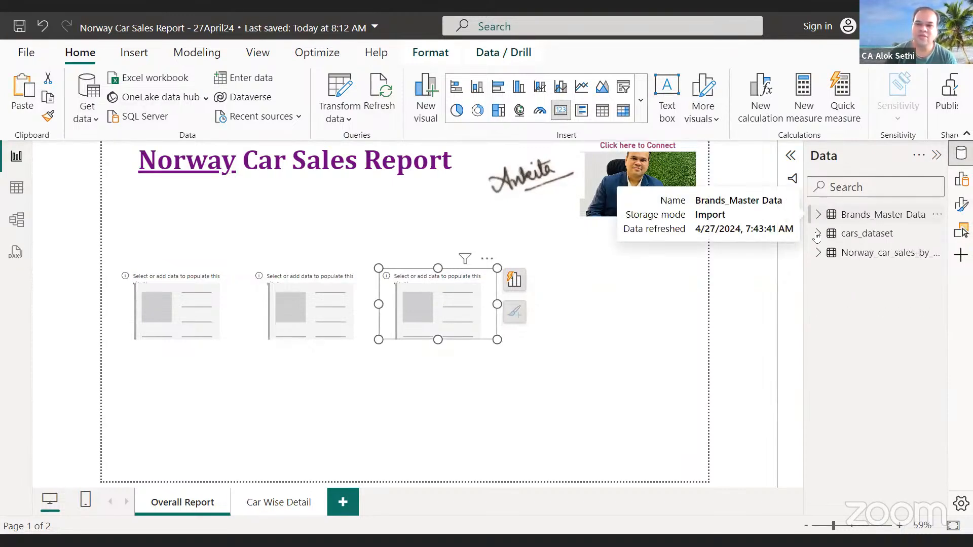
pyautogui.click(818, 234)
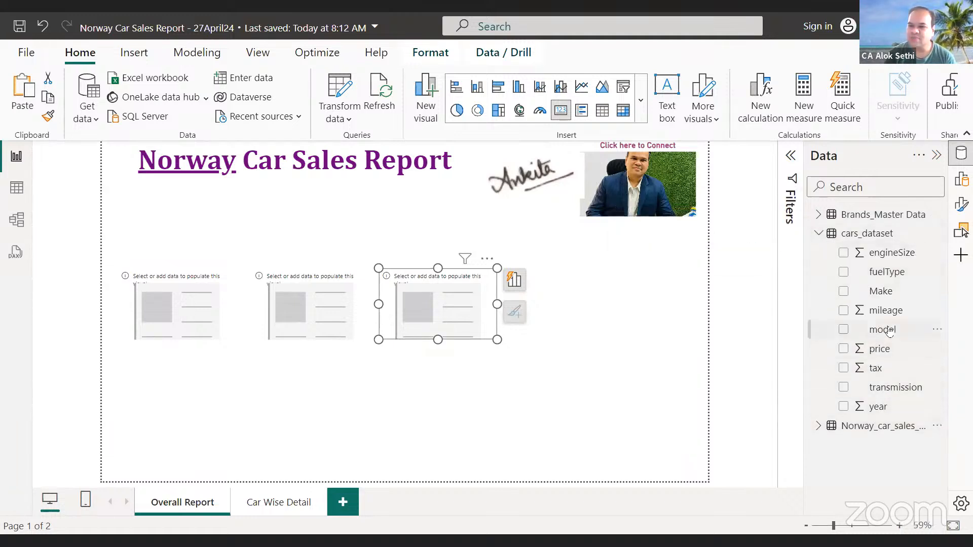
pyautogui.click(818, 233)
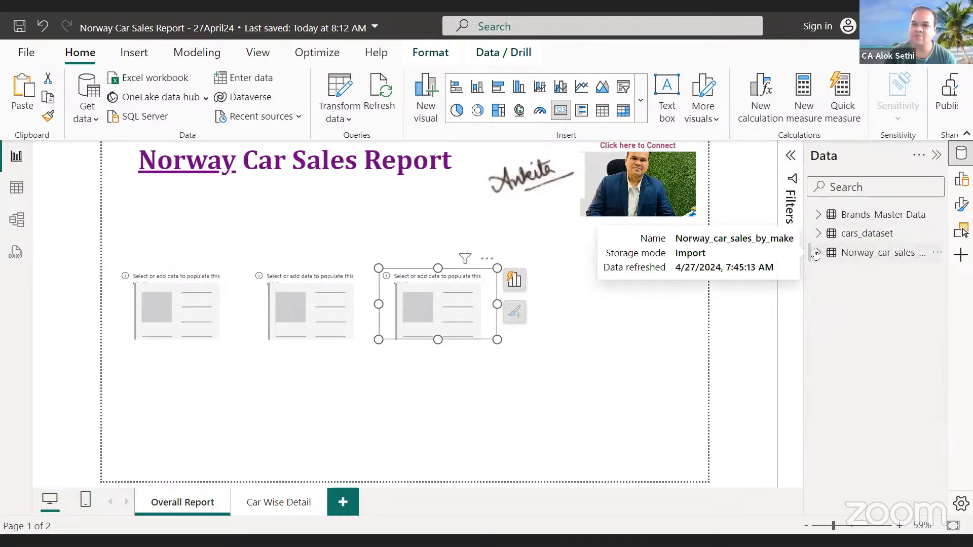
pyautogui.click(819, 252)
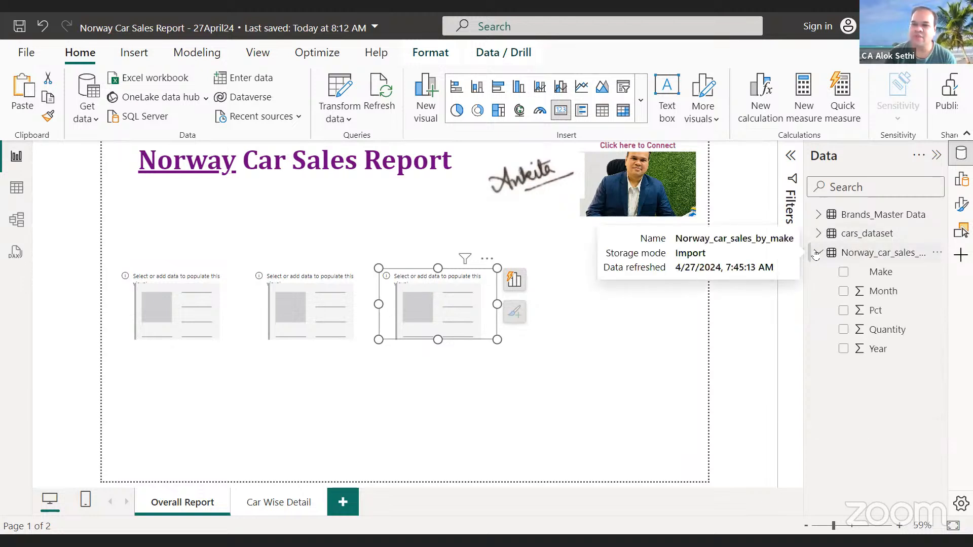
pyautogui.click(843, 330)
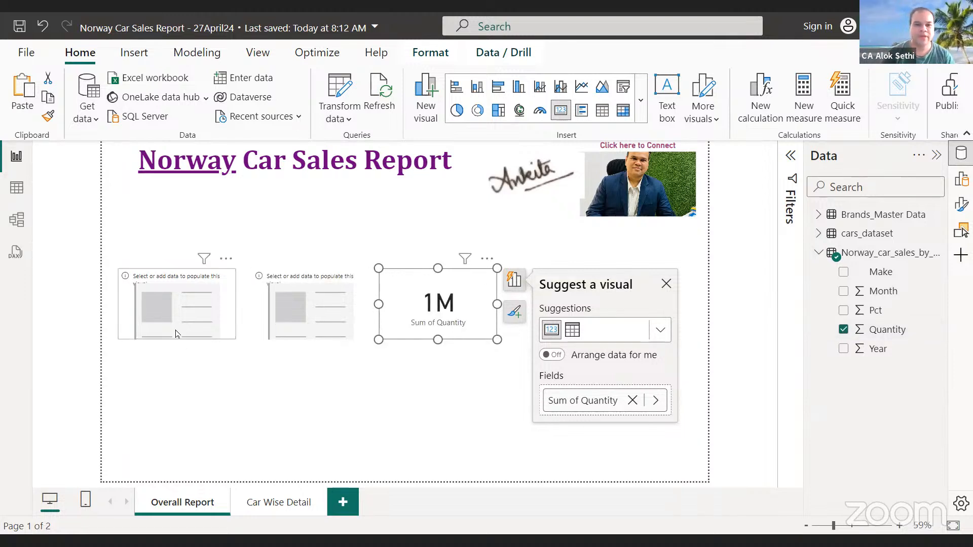
# Move the Sum of Quantity card to the first place in the row and space the two empty cards out after it.
pyautogui.moveTo(178, 304); pyautogui.dragTo(237, 400)
pyautogui.moveTo(438, 309); pyautogui.dragTo(170, 304)
pyautogui.moveTo(224, 393); pyautogui.dragTo(419, 298)
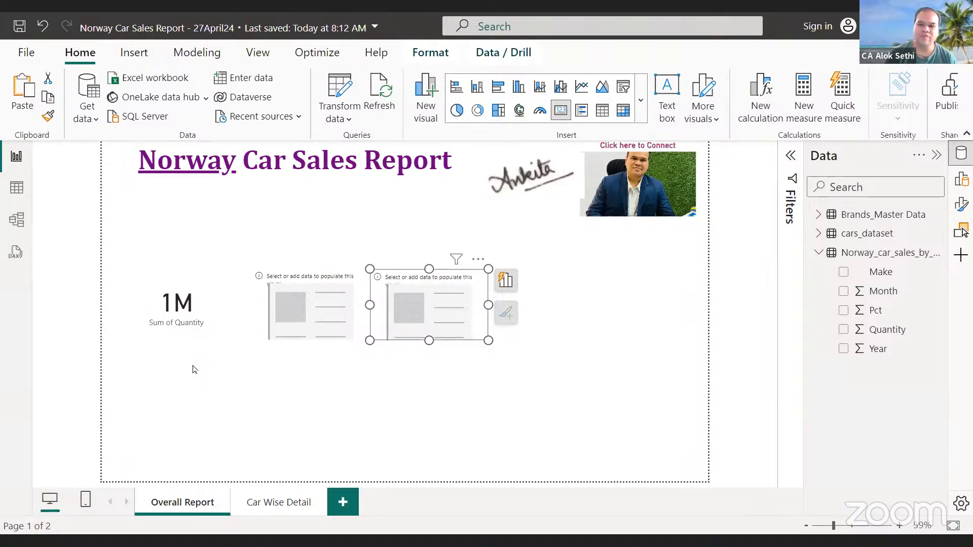
pyautogui.click(205, 293)
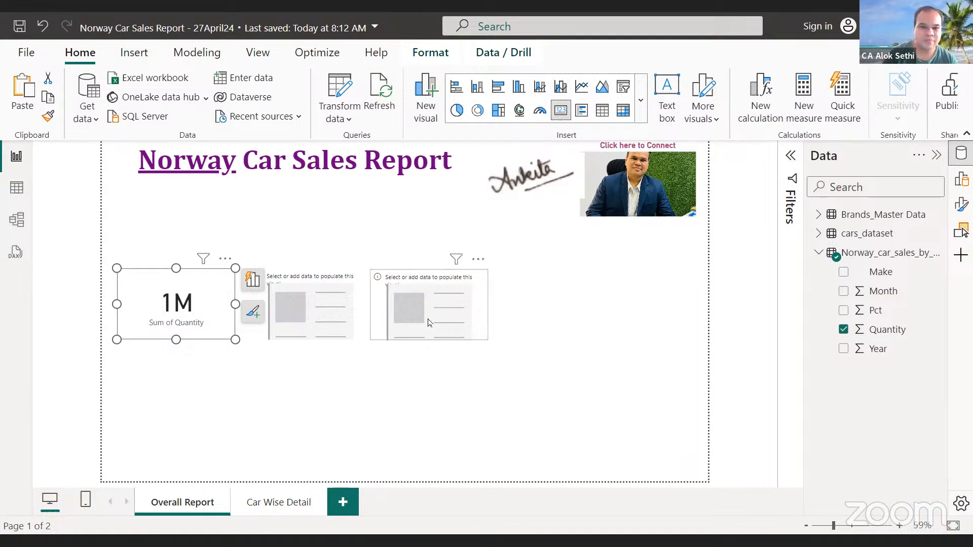
pyautogui.moveTo(439, 312); pyautogui.dragTo(504, 303)
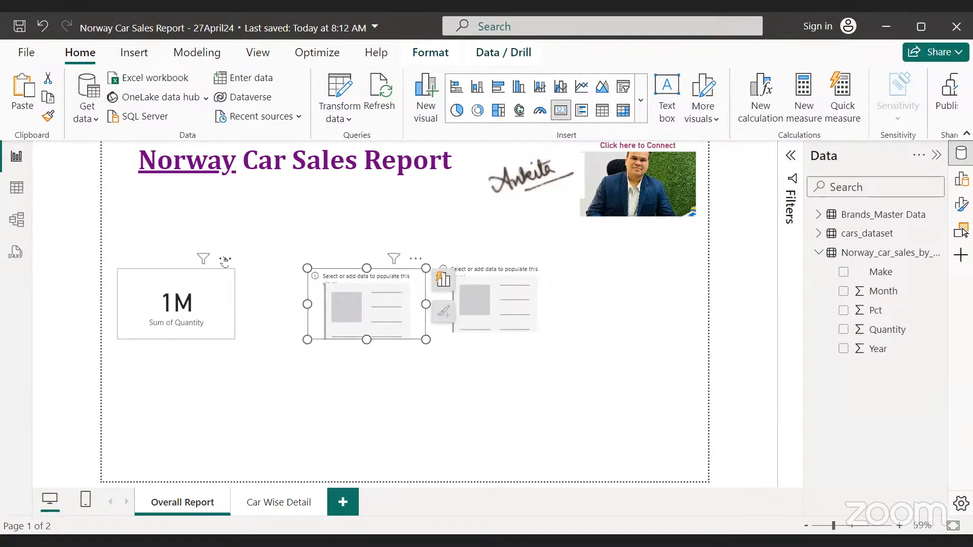
# Open the callout value formatting options of the Sum of Quantity card.
pyautogui.click(224, 259)
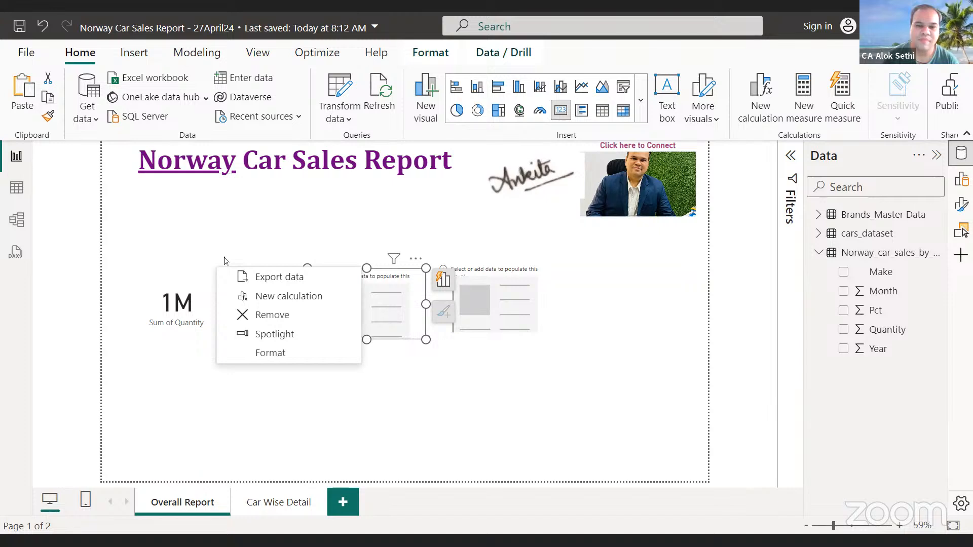
pyautogui.click(269, 361)
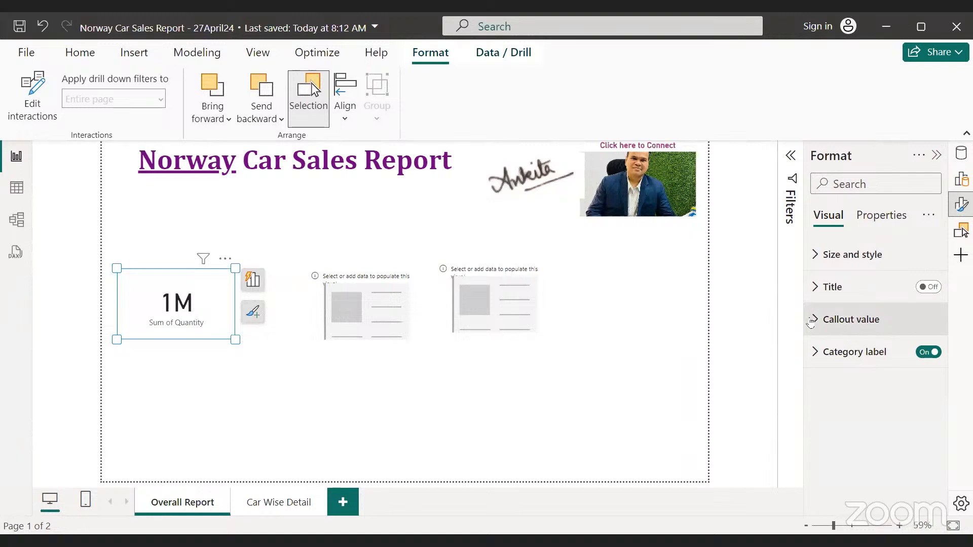
pyautogui.click(810, 323)
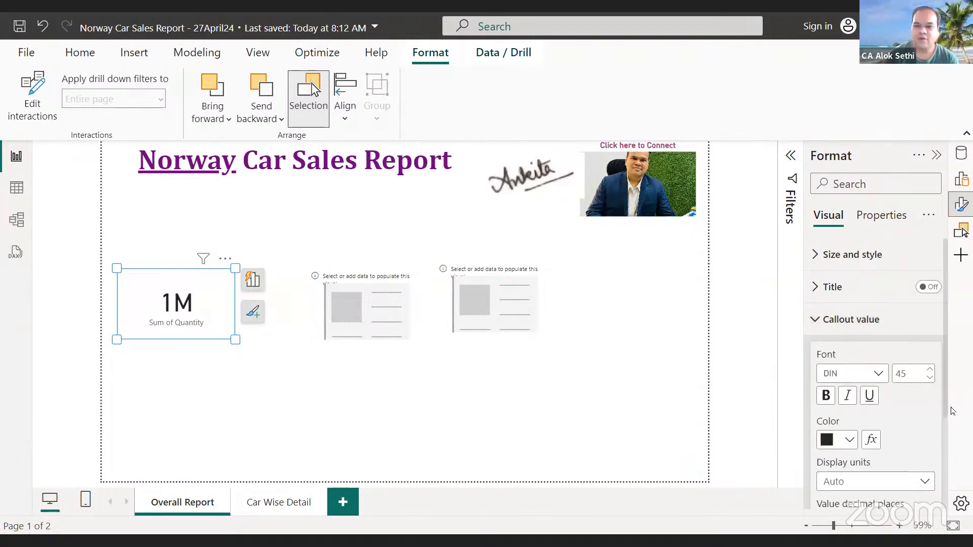
pyautogui.scroll(-3, 926, 416)
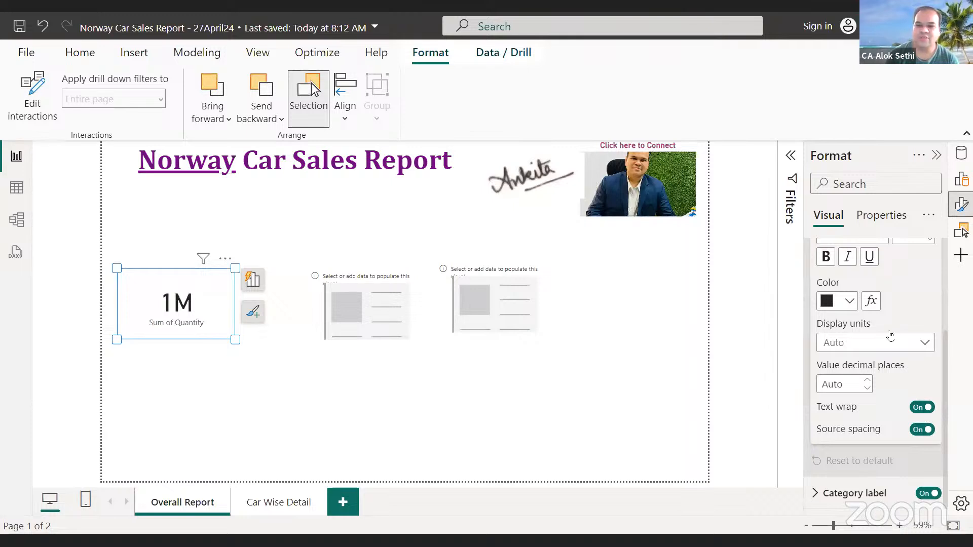
# Try the display units None and Thousands on the Sum of Quantity card's callout value.
pyautogui.click(891, 344)
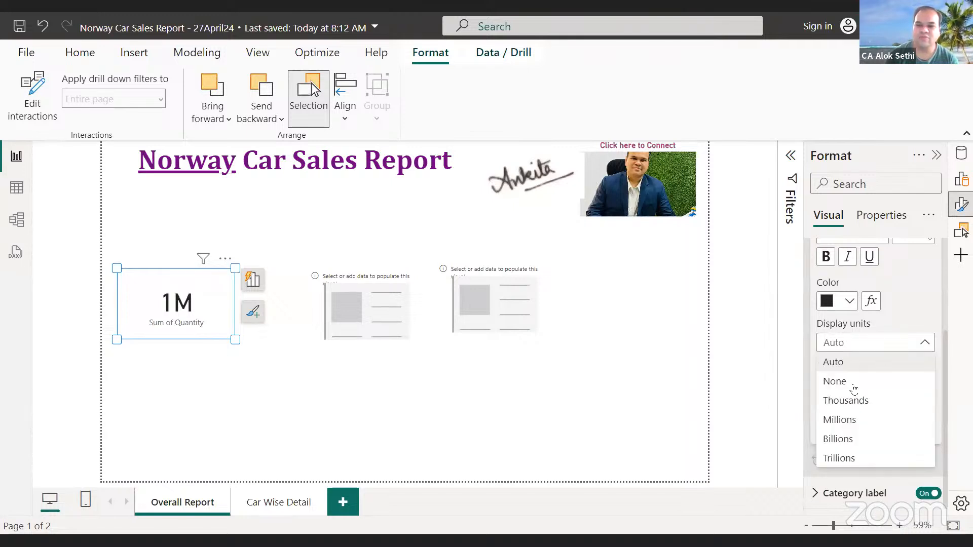
pyautogui.click(855, 380)
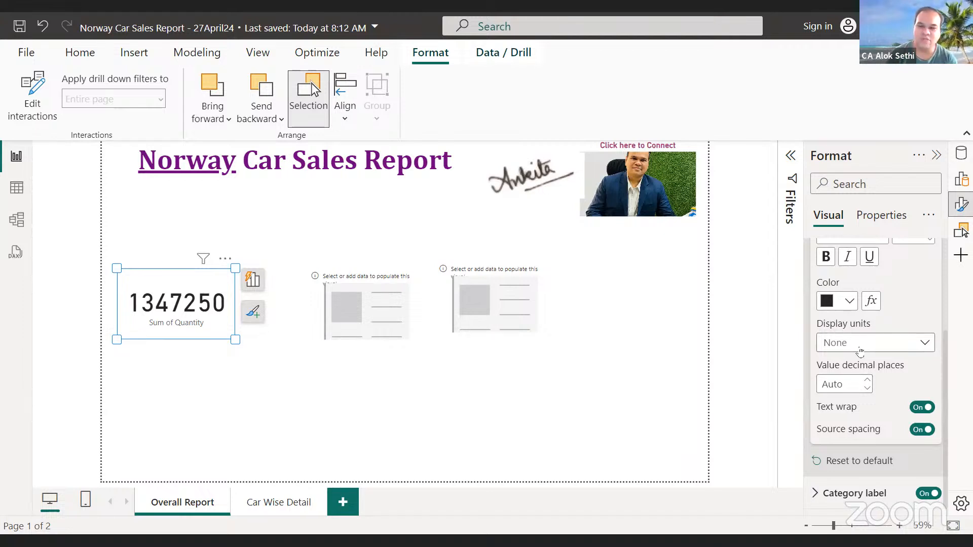
pyautogui.click(859, 348)
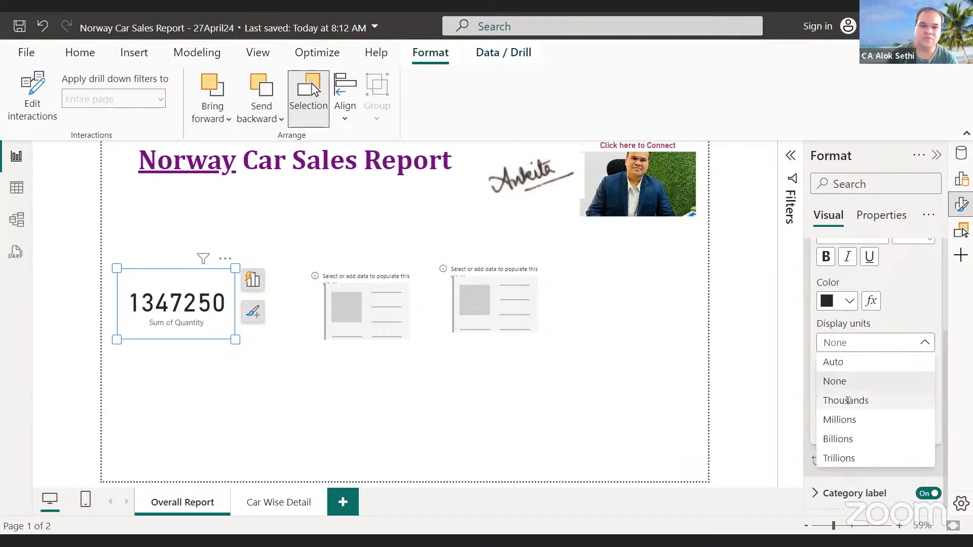
pyautogui.click(847, 402)
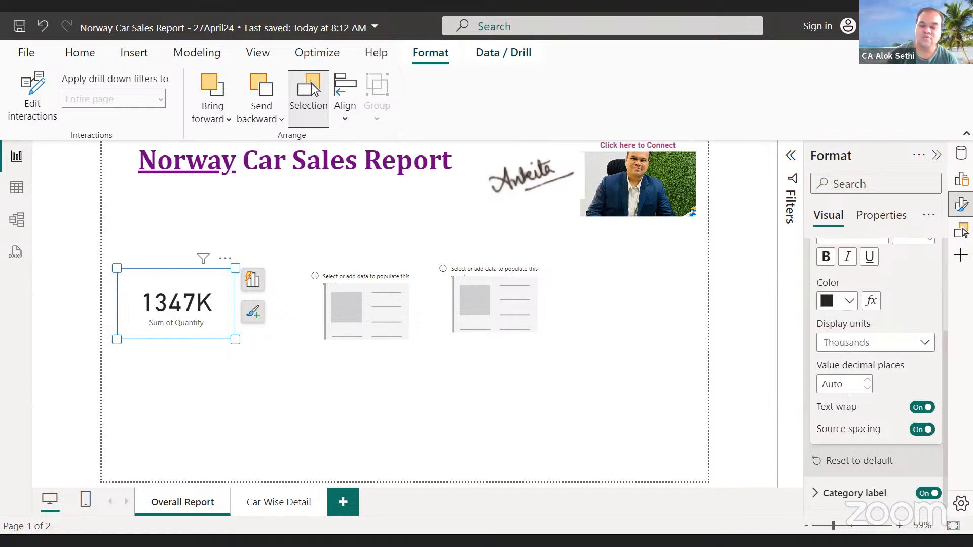
# Set the callout value's display units to Millions with 2 decimal places.
pyautogui.click(851, 350)
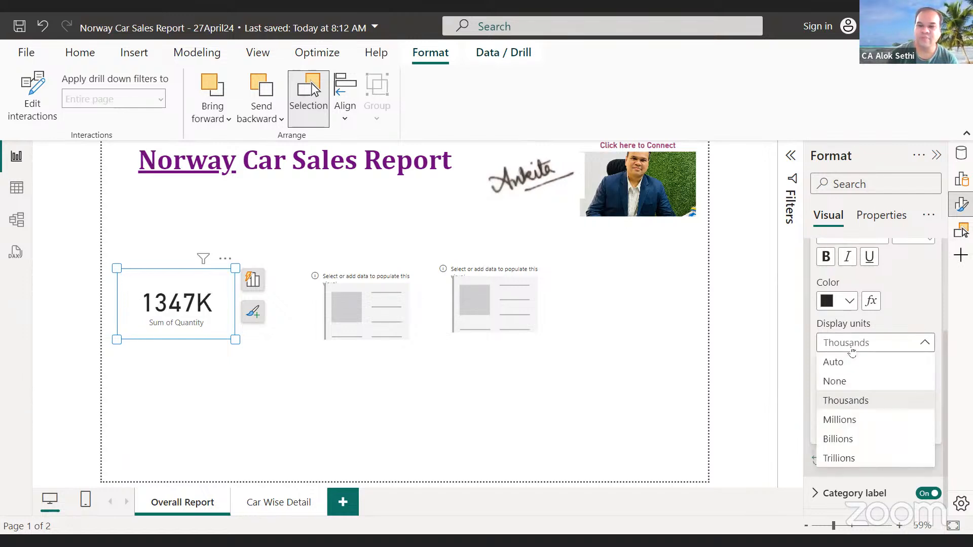
pyautogui.click(850, 420)
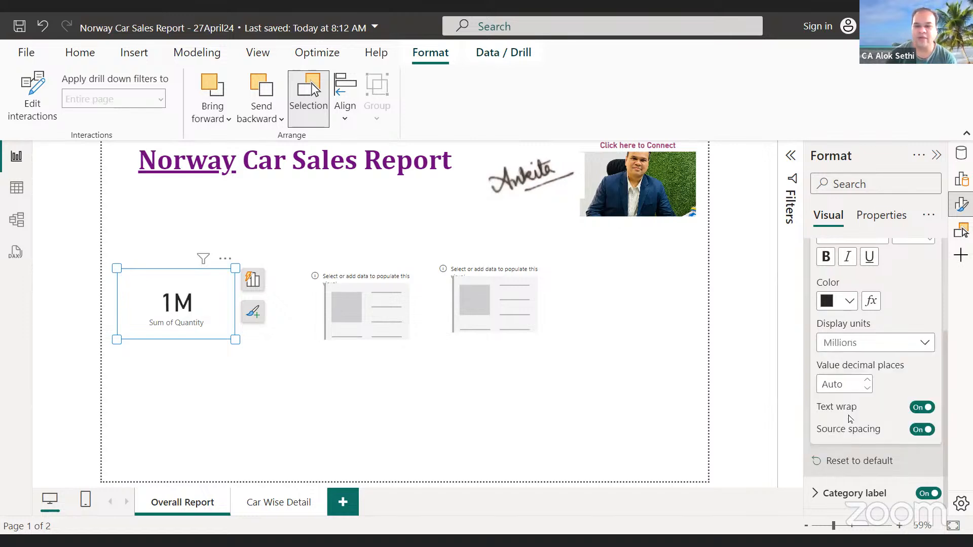
pyautogui.click(868, 385)
pyautogui.write('2')
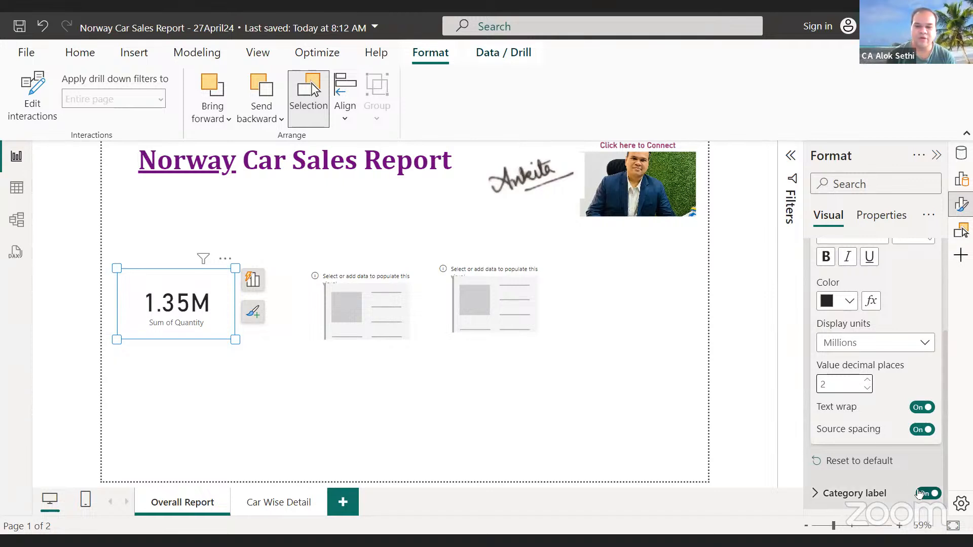
# Turn off the Quantity card's category label and turn on its title.
pyautogui.click(918, 493)
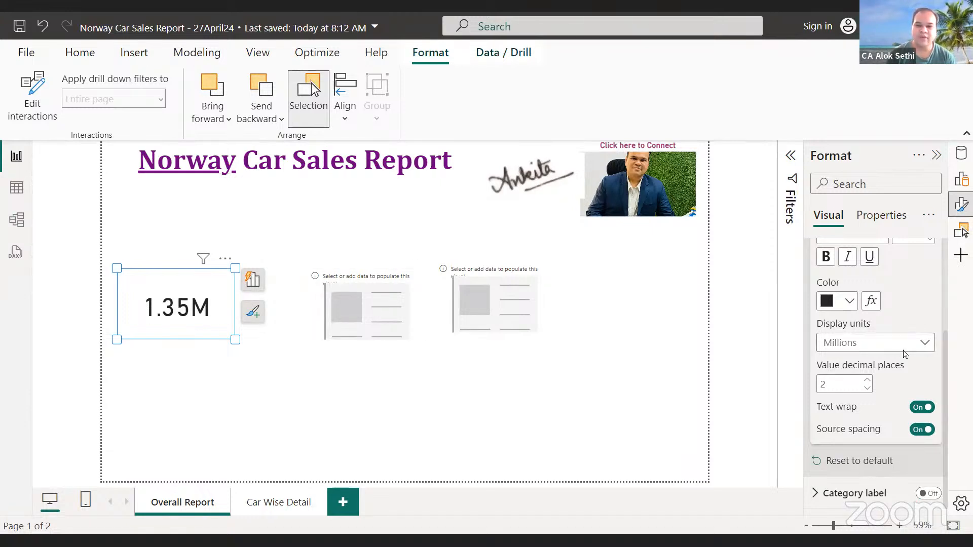
pyautogui.scroll(3, 904, 353)
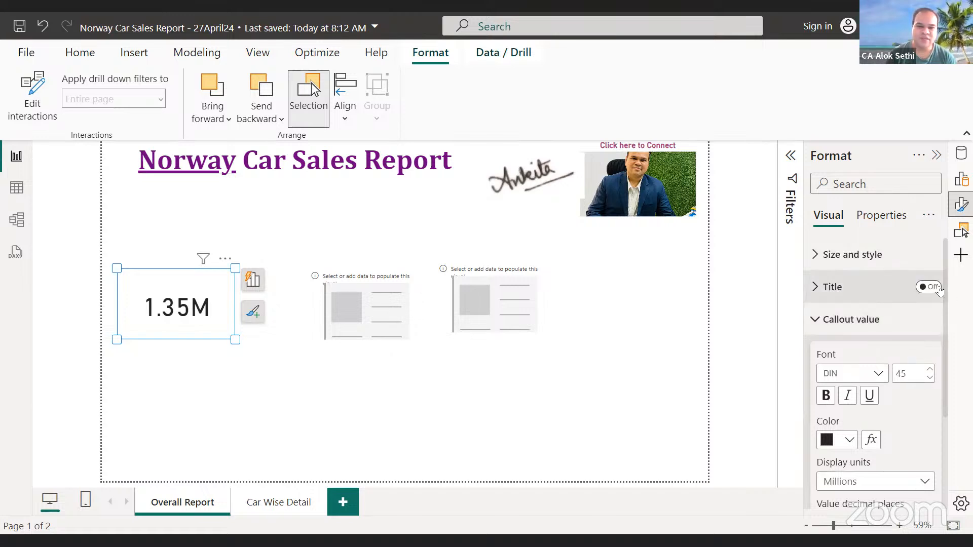
pyautogui.click(932, 288)
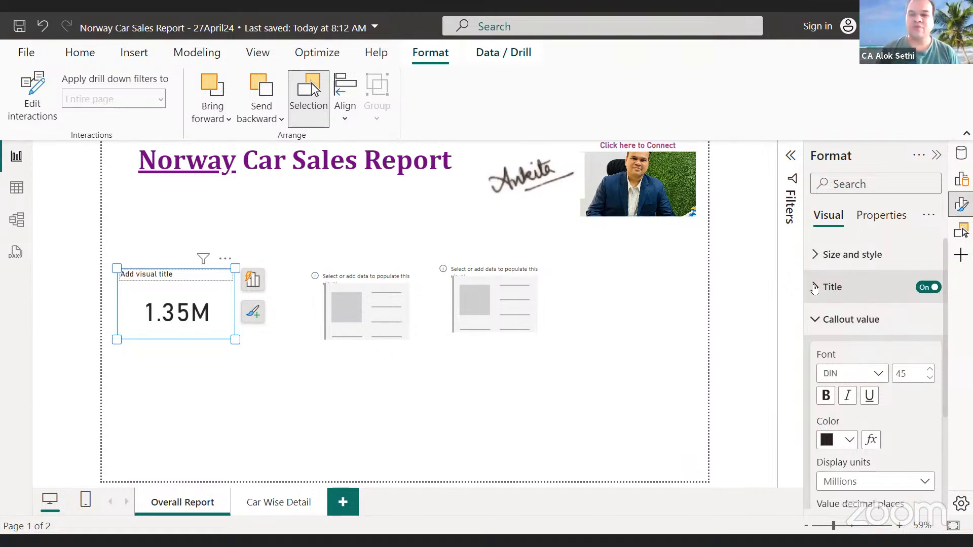
# Set the Quantity card's title text to "No of units sold".
pyautogui.click(813, 288)
pyautogui.scroll(-2, 834, 307)
pyautogui.click(850, 286)
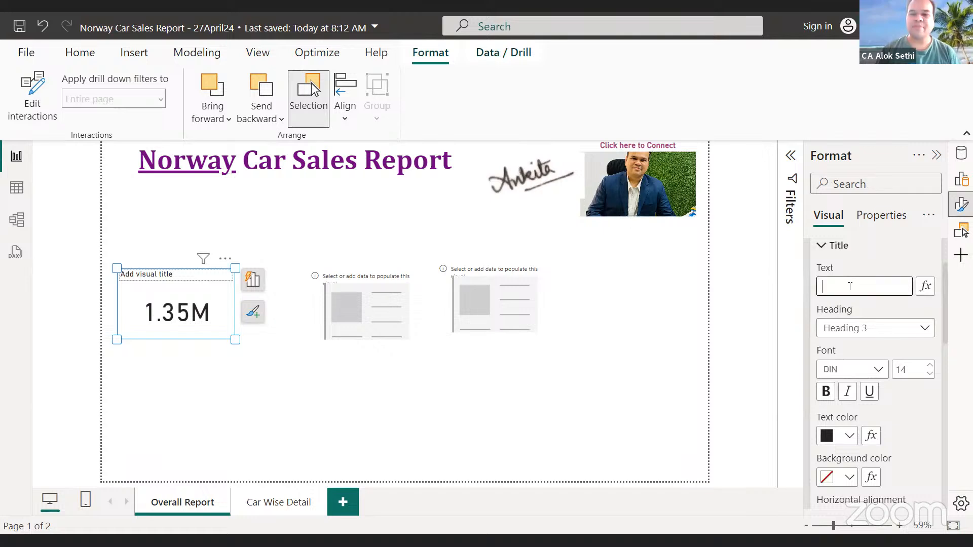
pyautogui.write('No of U')
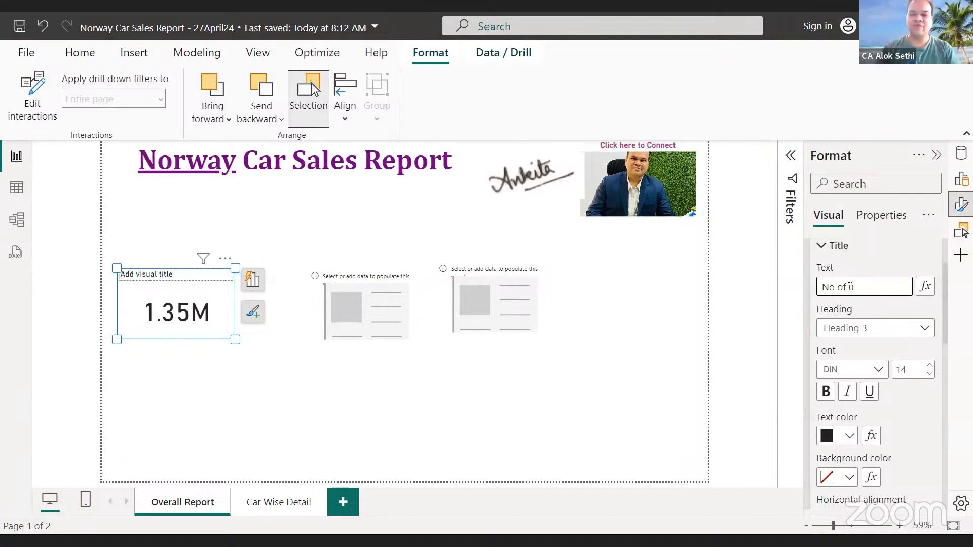
pyautogui.write('s')
pyautogui.write('its sold')
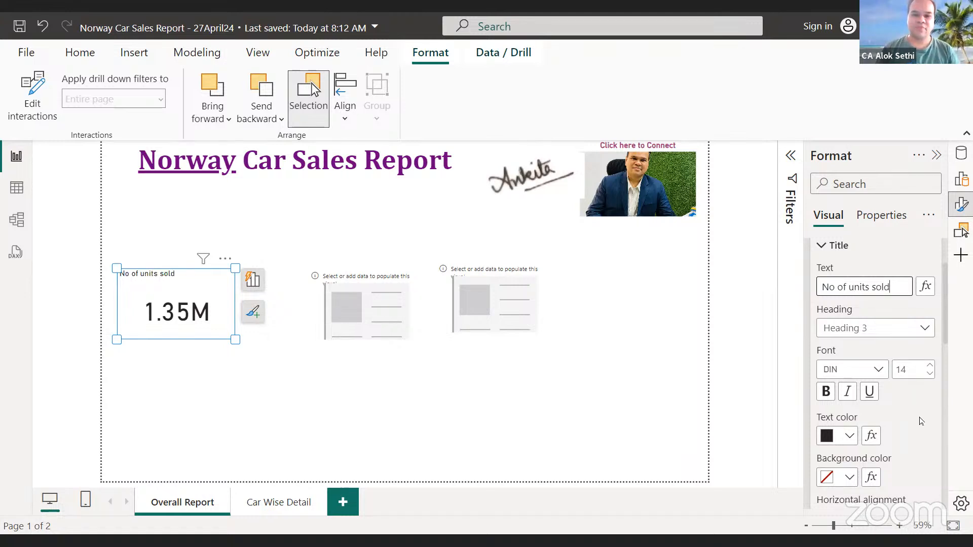
# Give the card title a light yellow background and a dark navy text color.
pyautogui.scroll(-3, 921, 421)
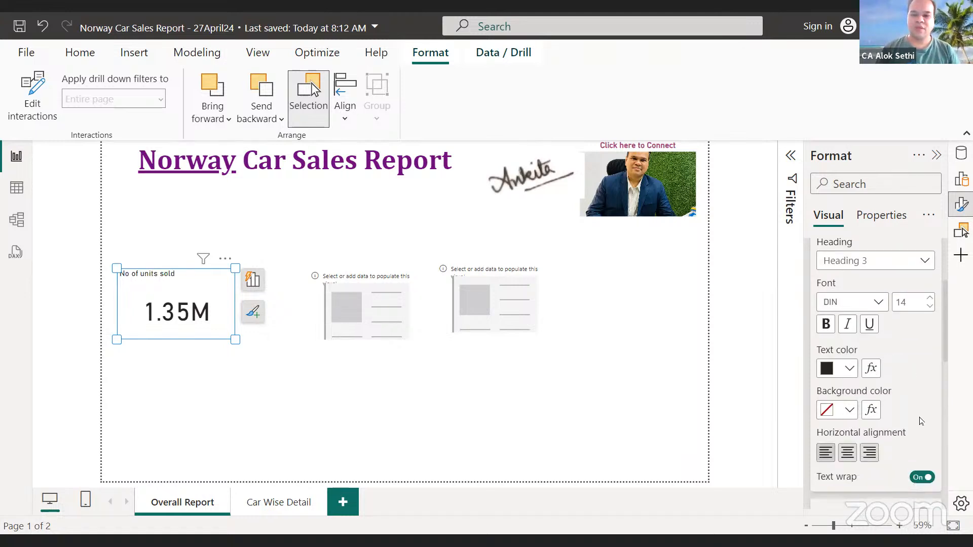
pyautogui.click(851, 386)
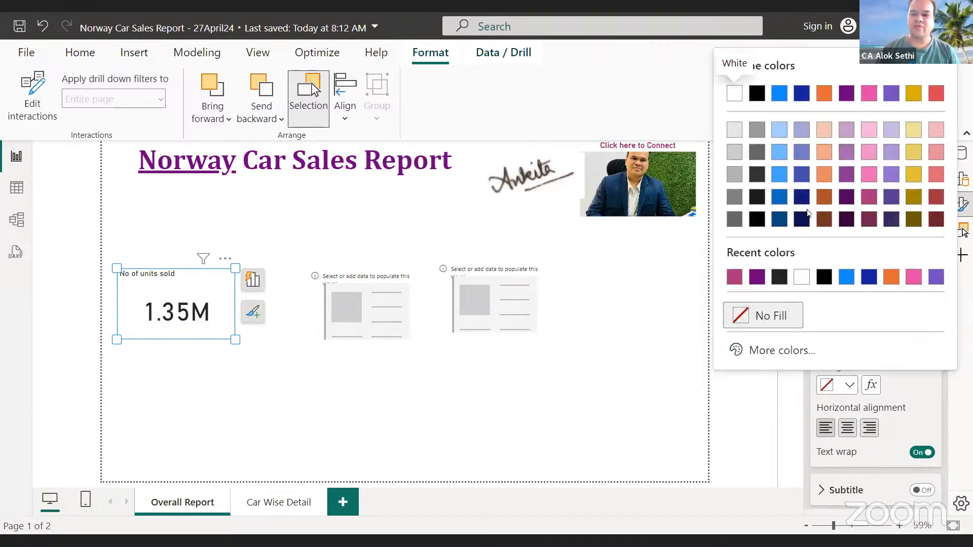
pyautogui.click(914, 132)
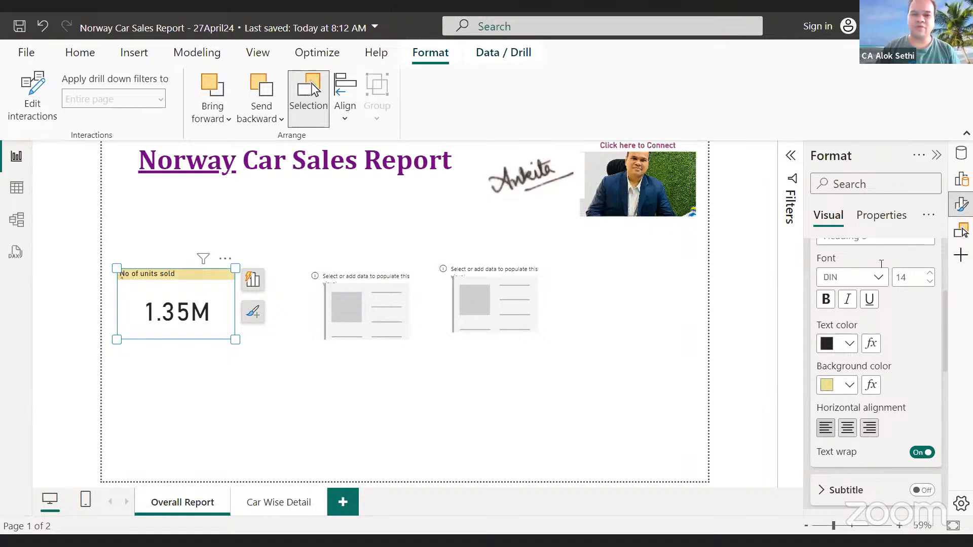
pyautogui.click(849, 343)
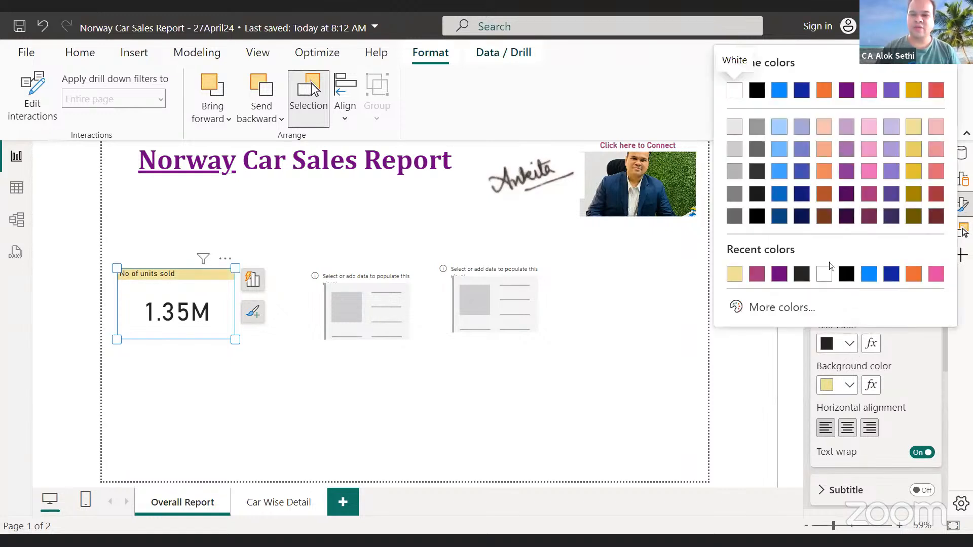
pyautogui.click(800, 218)
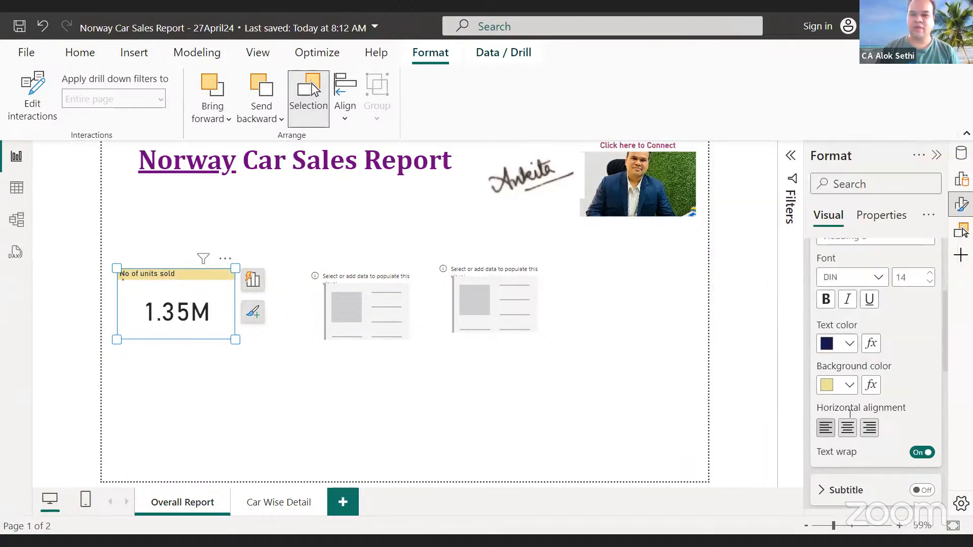
# Center the "No of units sold" title horizontally and set its font size to 20.
pyautogui.click(846, 428)
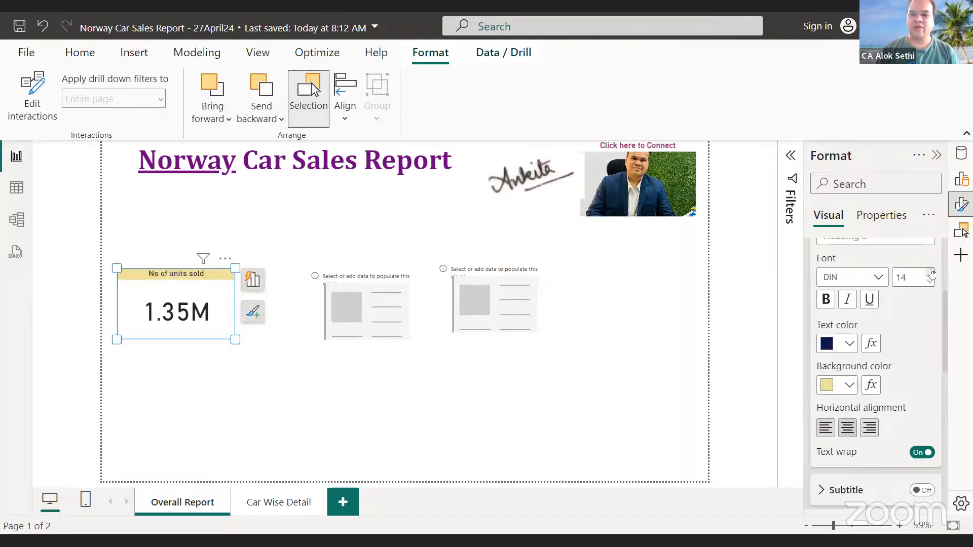
pyautogui.click(931, 273)
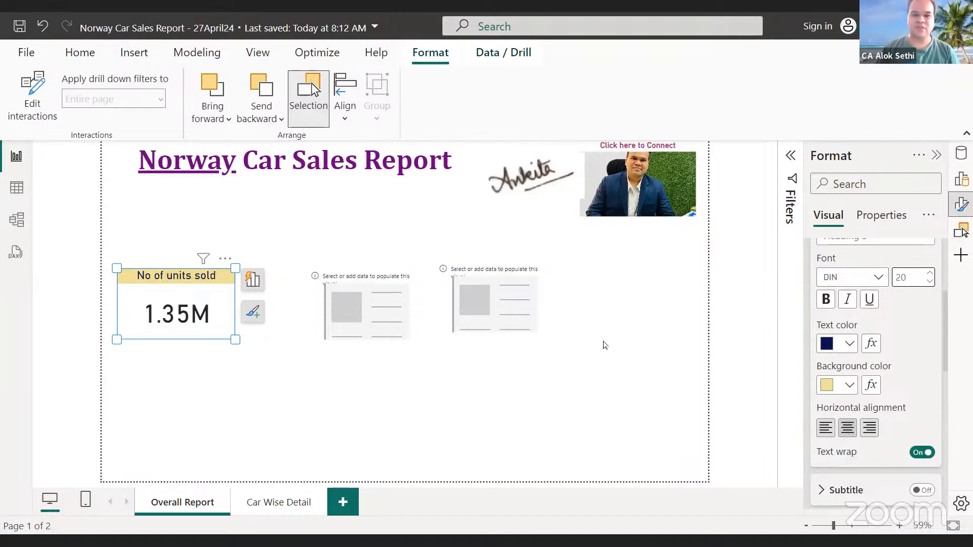
pyautogui.click(287, 370)
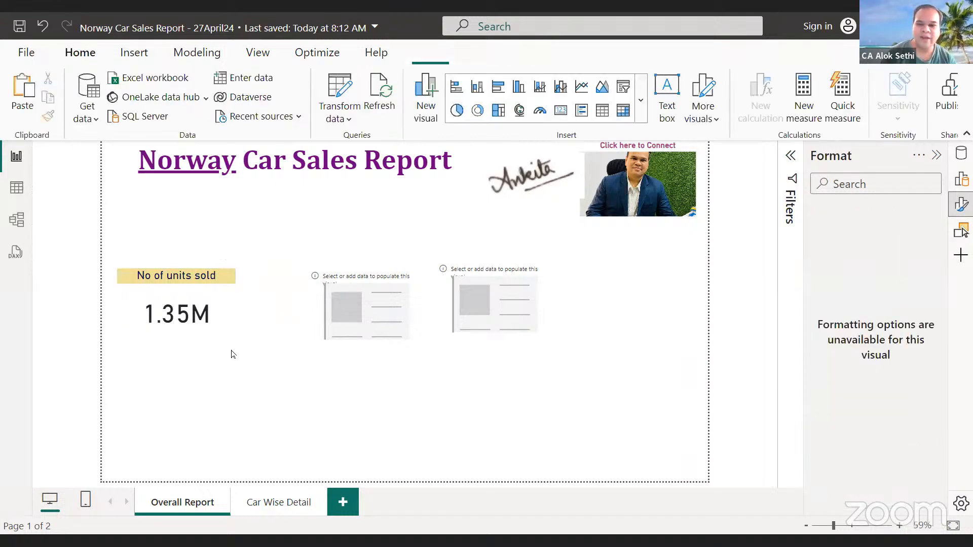
# Turn on the divider below the title of the "No of units sold" card.
pyautogui.click(223, 304)
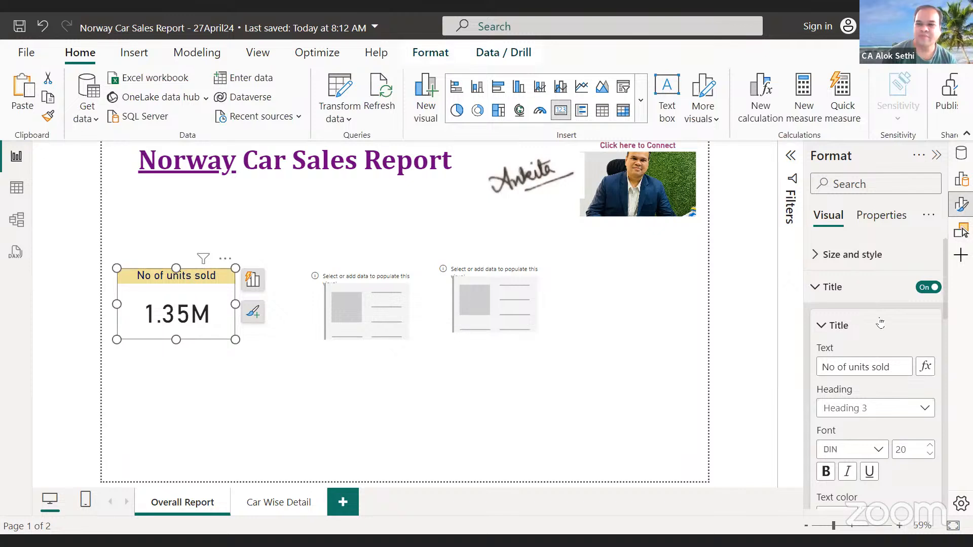
pyautogui.scroll(-10, 880, 321)
pyautogui.scroll(-1, 880, 321)
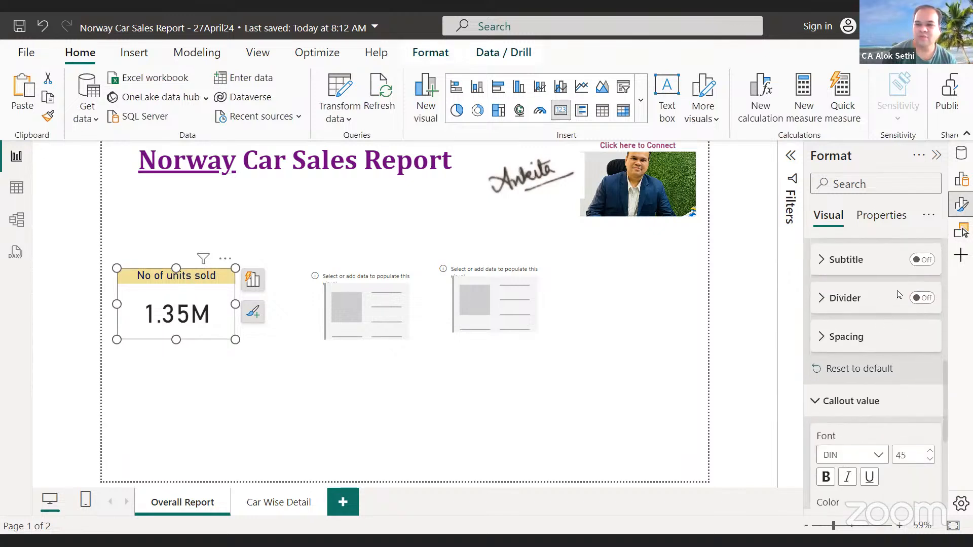
pyautogui.click(927, 300)
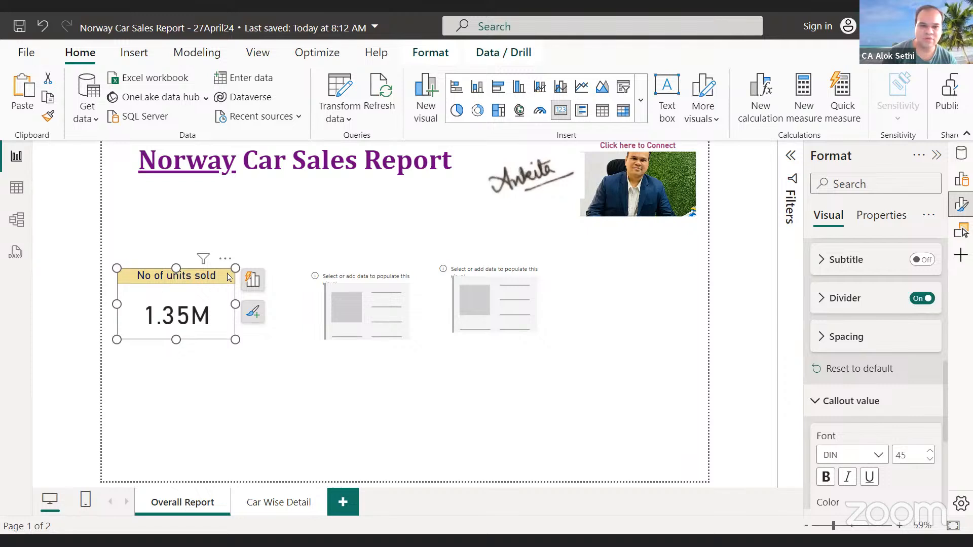
# Turn on the visual border and shadow for the "No of units sold" card.
pyautogui.scroll(-5, 883, 349)
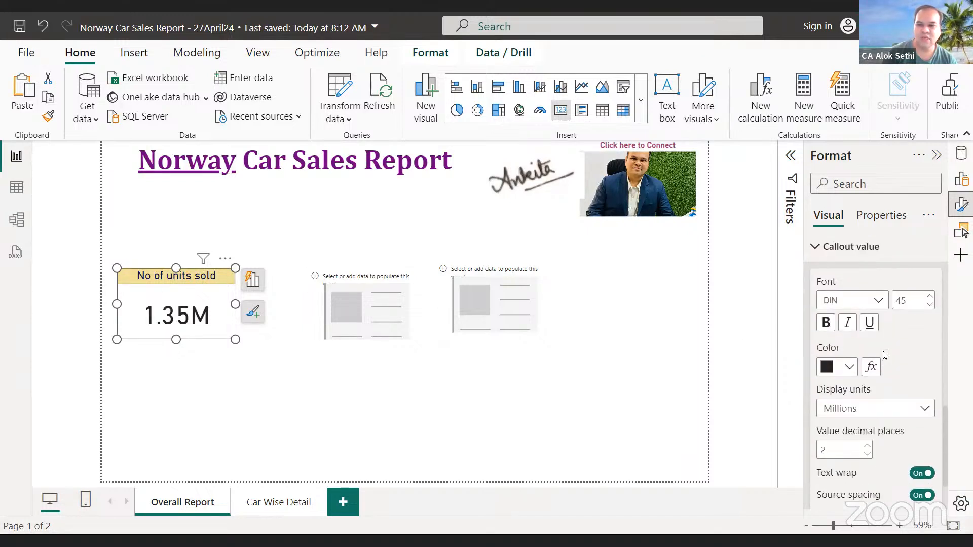
pyautogui.scroll(10, 883, 356)
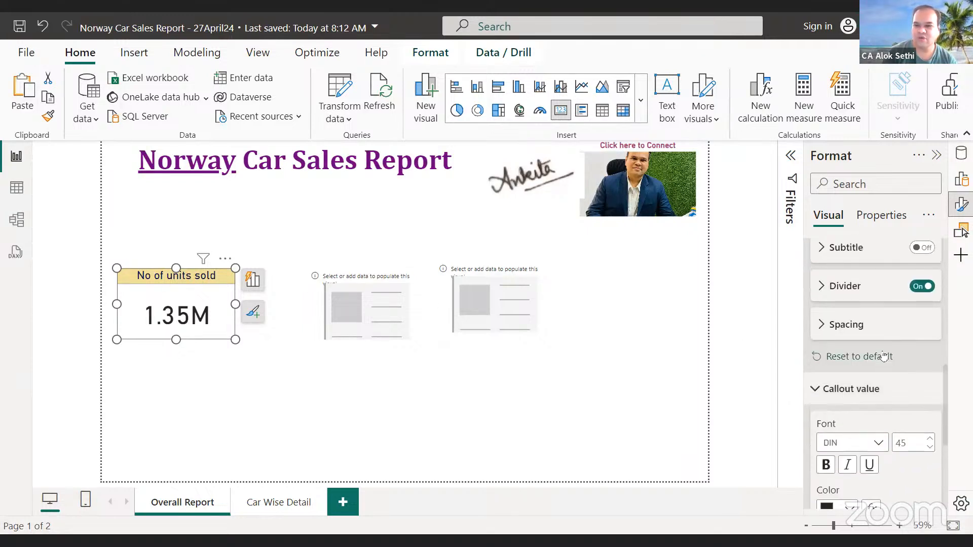
pyautogui.scroll(6, 884, 354)
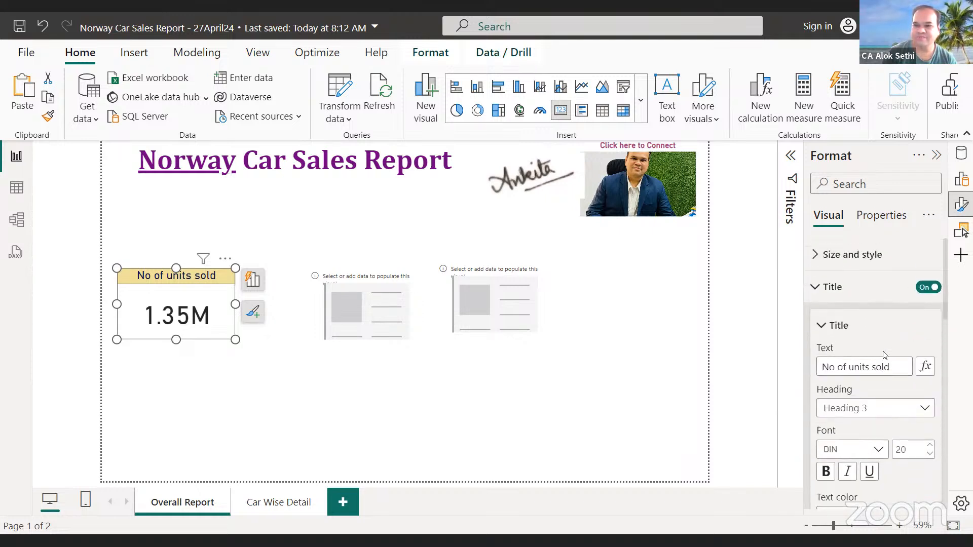
pyautogui.click(814, 287)
pyautogui.click(813, 319)
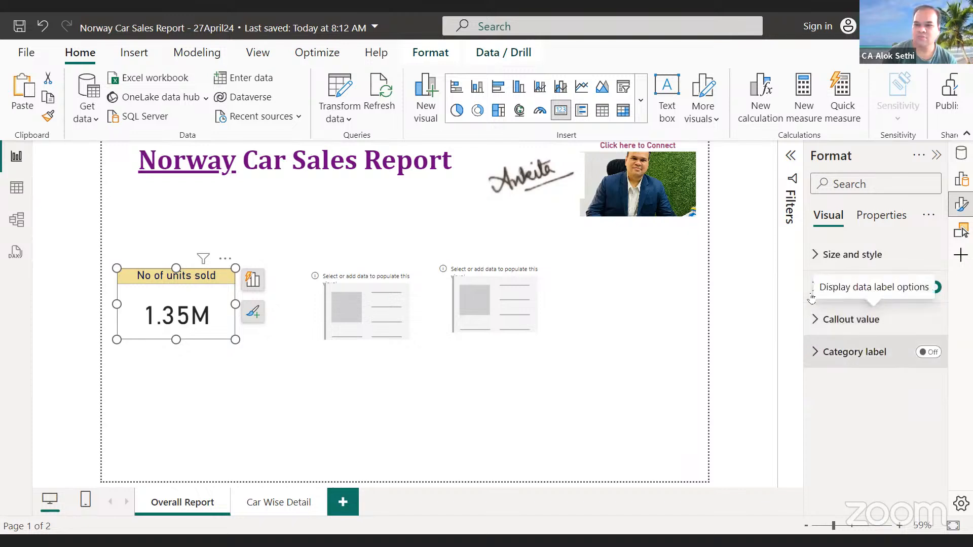
pyautogui.click(814, 258)
pyautogui.scroll(-6, 855, 312)
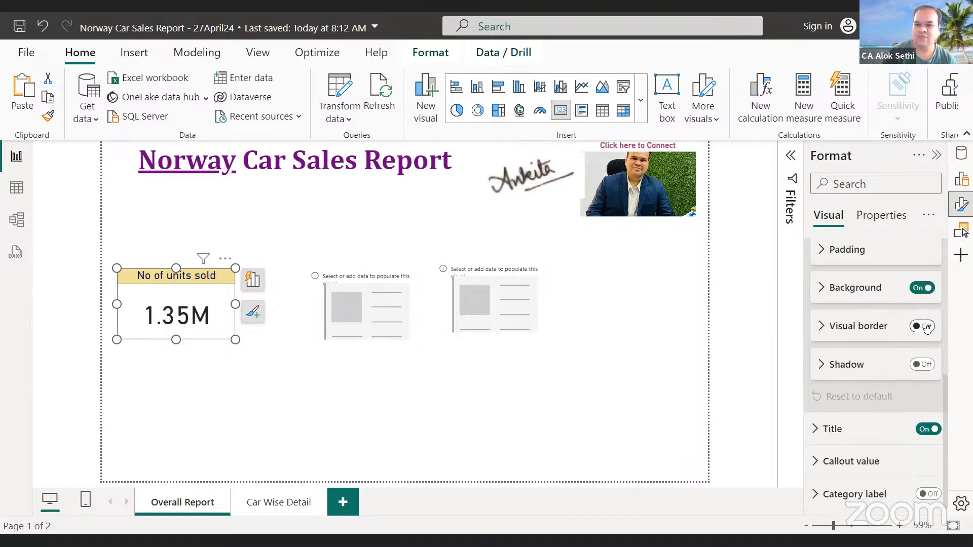
pyautogui.click(927, 327)
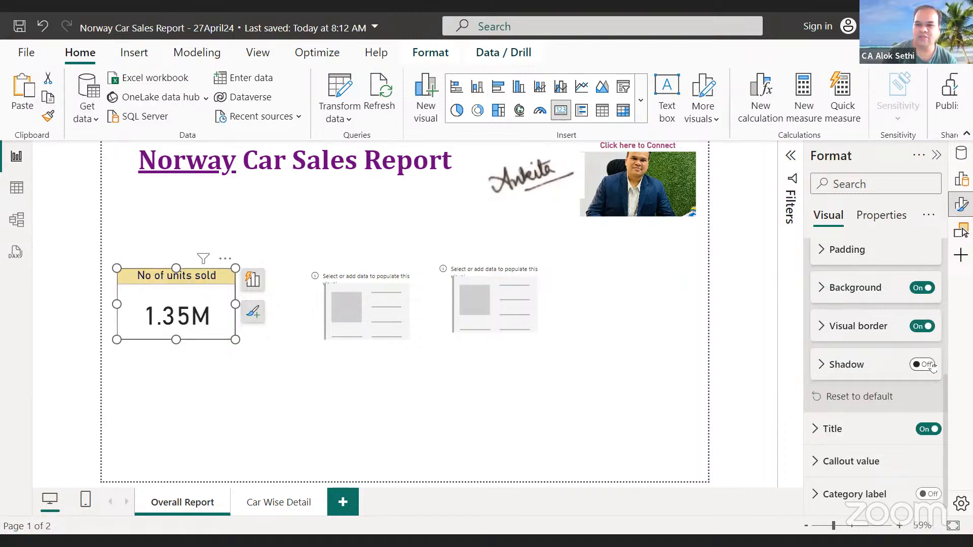
pyautogui.click(930, 365)
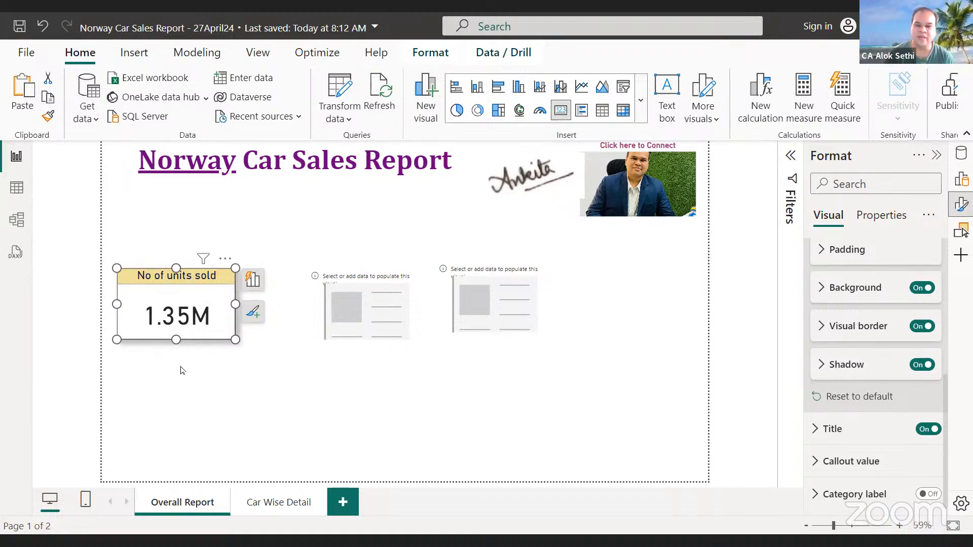
# Set the "No of units sold" card's background color to dark blue.
pyautogui.click(821, 289)
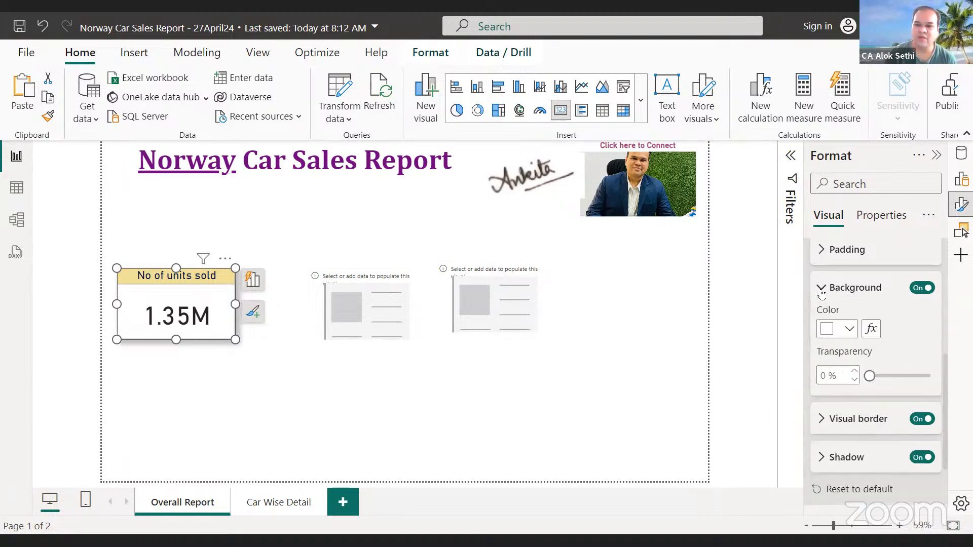
pyautogui.click(853, 333)
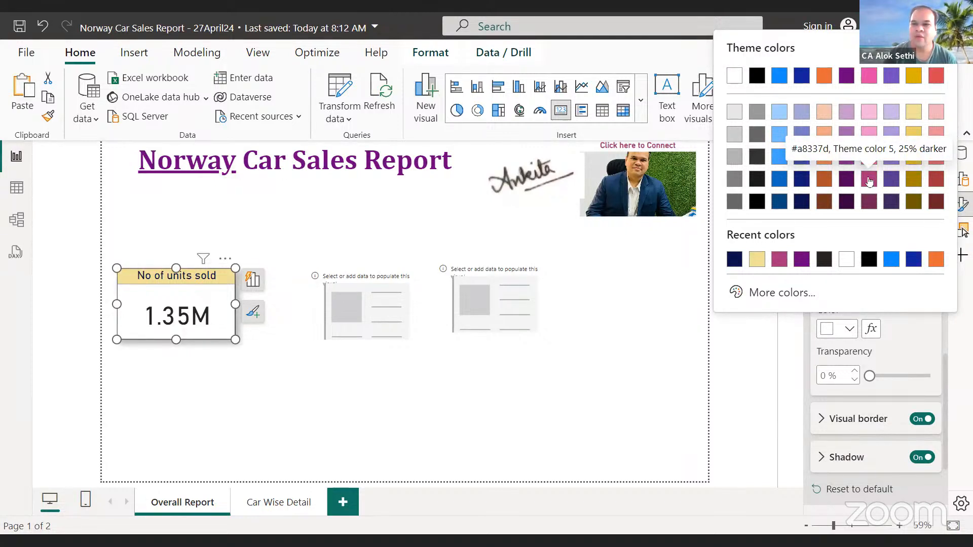
pyautogui.click(805, 180)
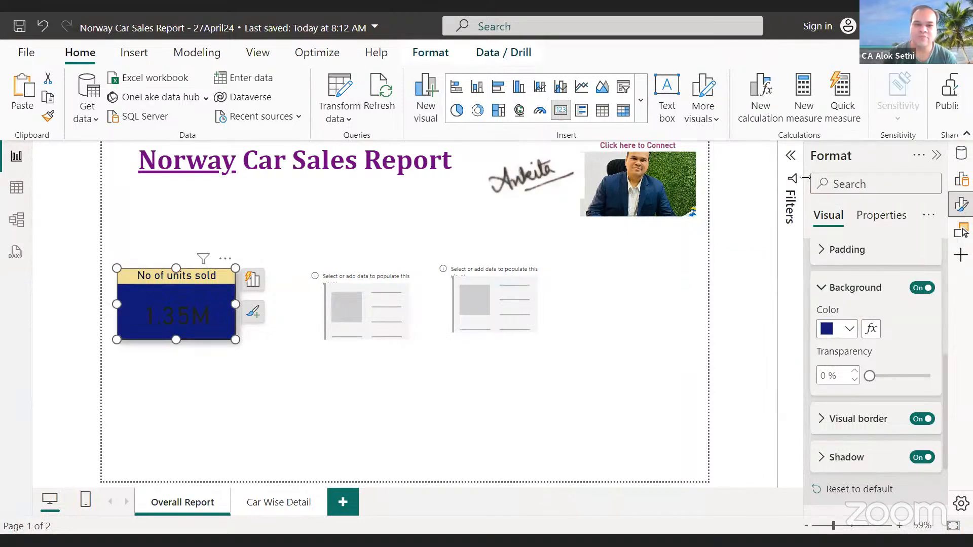
# Change the callout value's color to white on the "No of units sold" card.
pyautogui.scroll(-3, 839, 324)
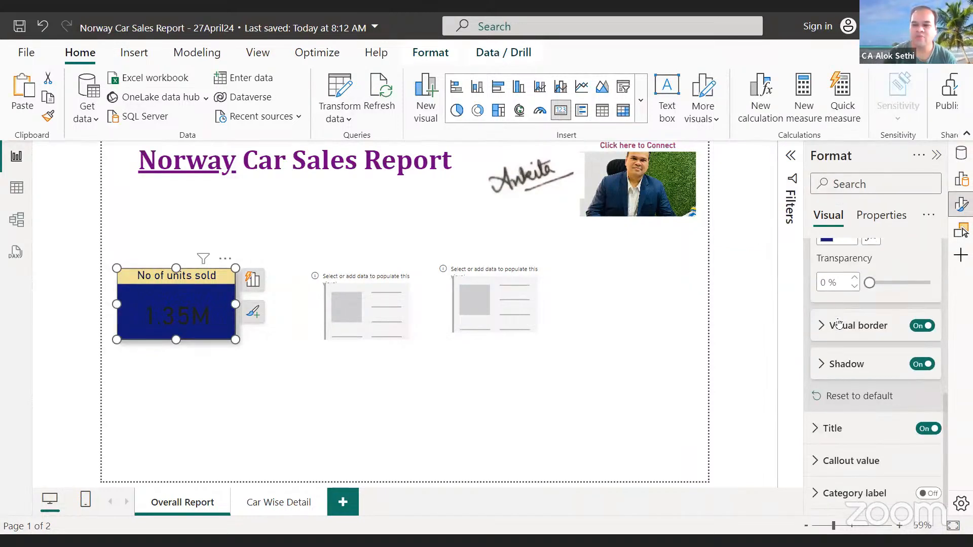
pyautogui.click(817, 462)
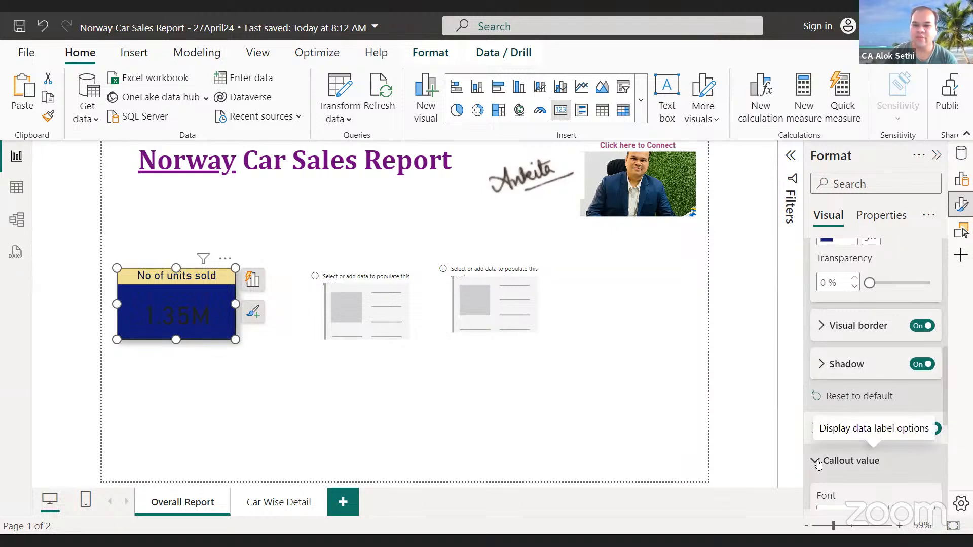
pyautogui.scroll(-4, 858, 402)
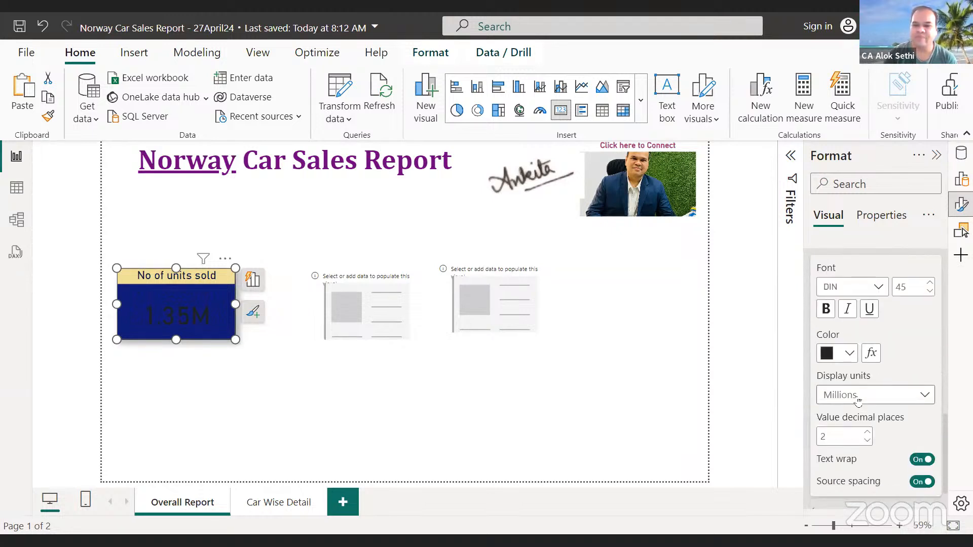
pyautogui.click(846, 353)
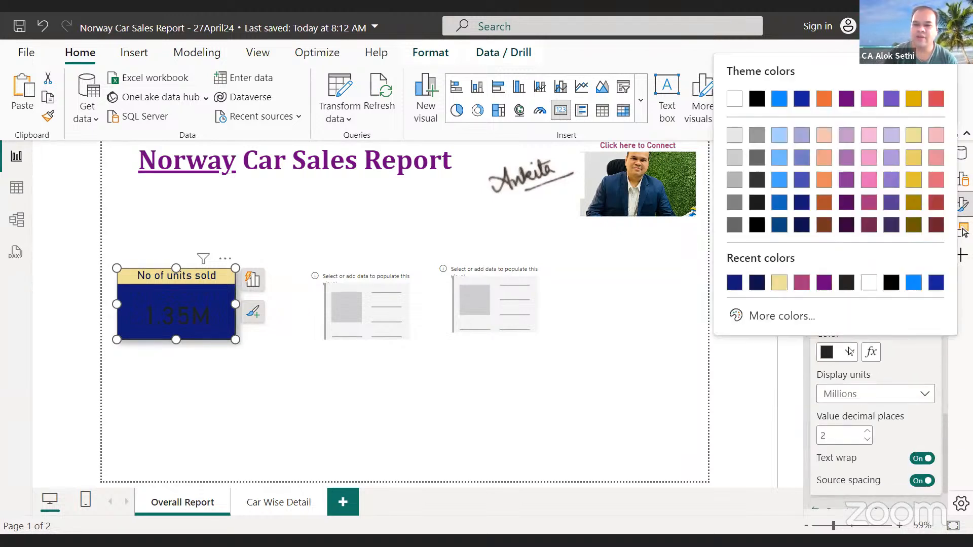
pyautogui.click(735, 101)
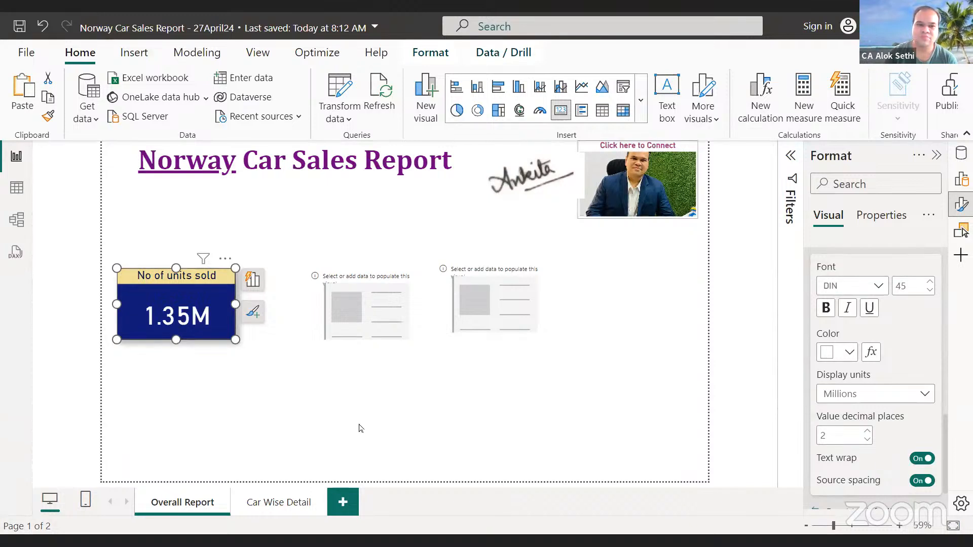
pyautogui.click(263, 378)
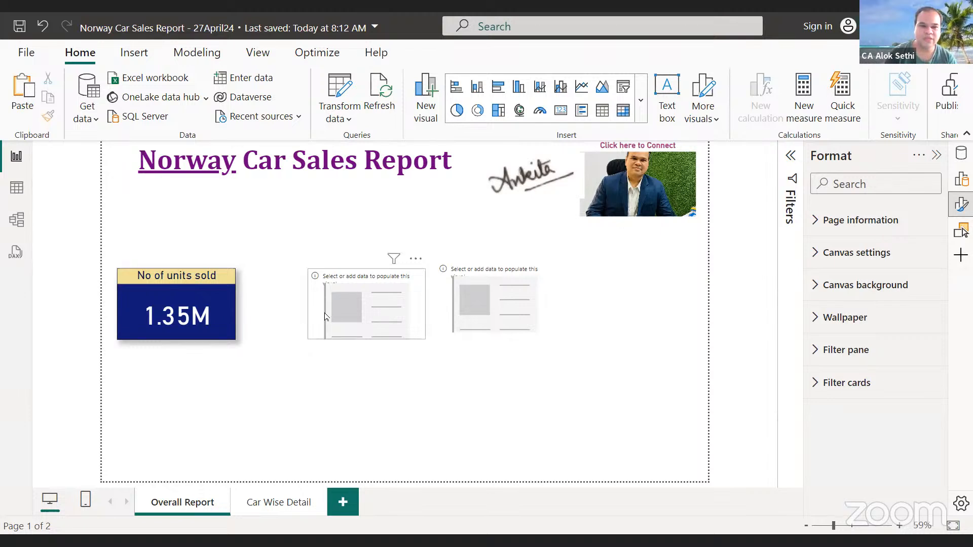
# Move the middle empty card closer to the "No of units sold" card and add the price field from cars_dataset to it.
pyautogui.moveTo(319, 318); pyautogui.dragTo(273, 326)
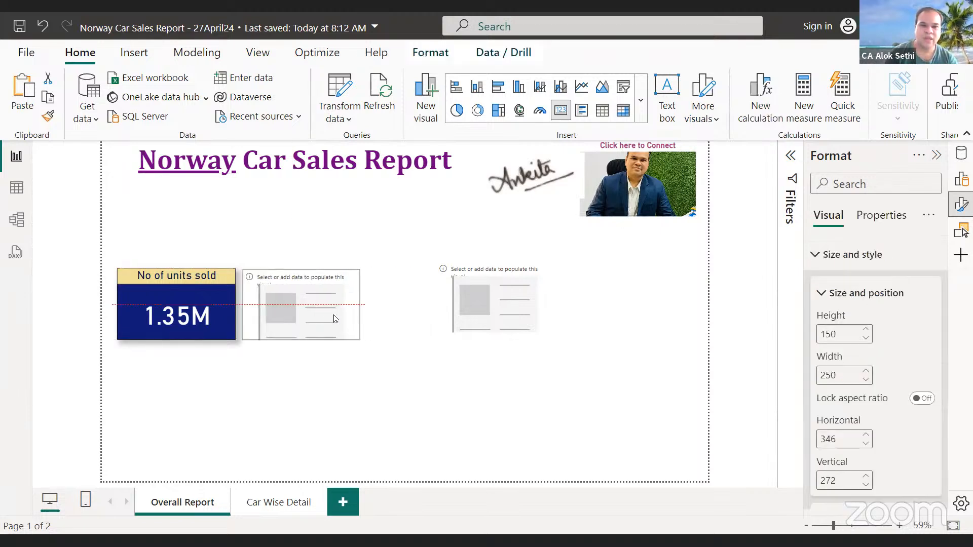
pyautogui.click(960, 154)
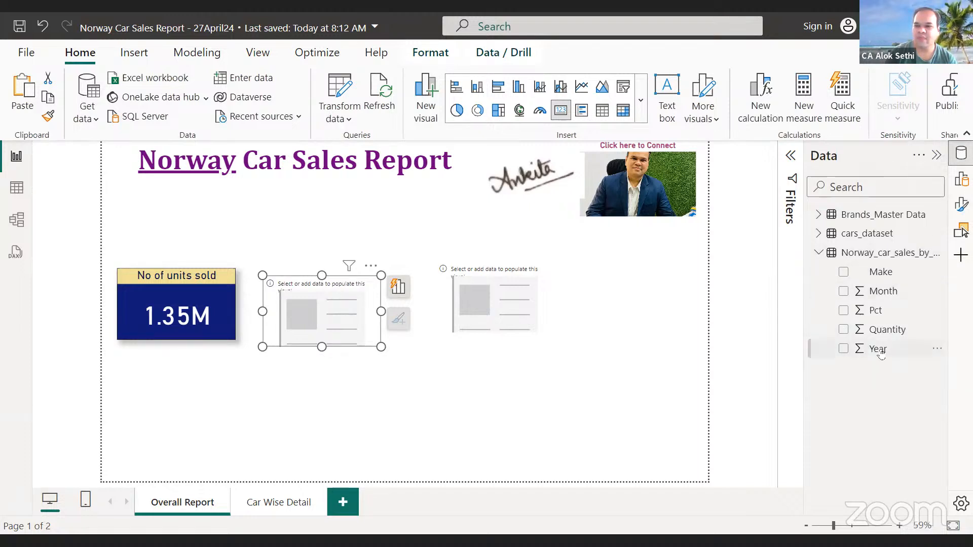
pyautogui.click(825, 236)
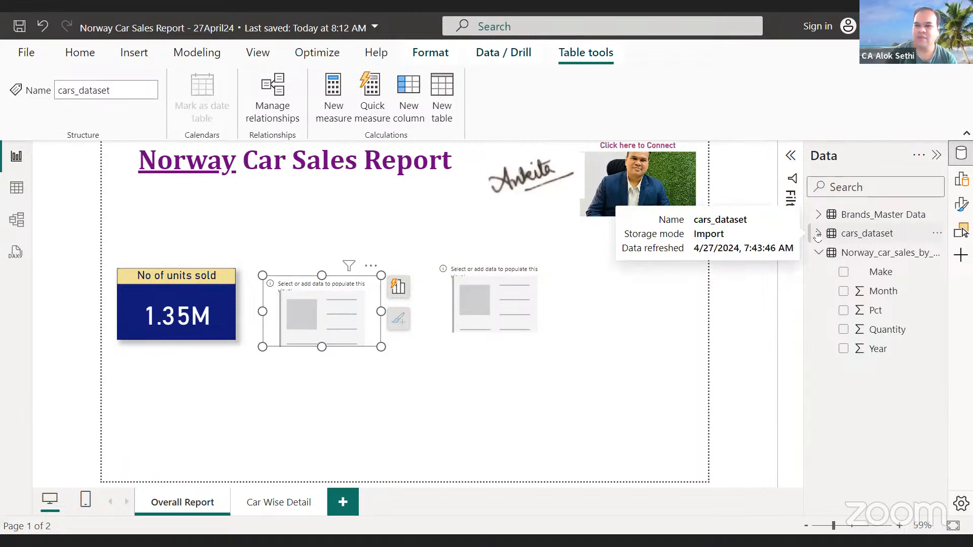
pyautogui.click(818, 234)
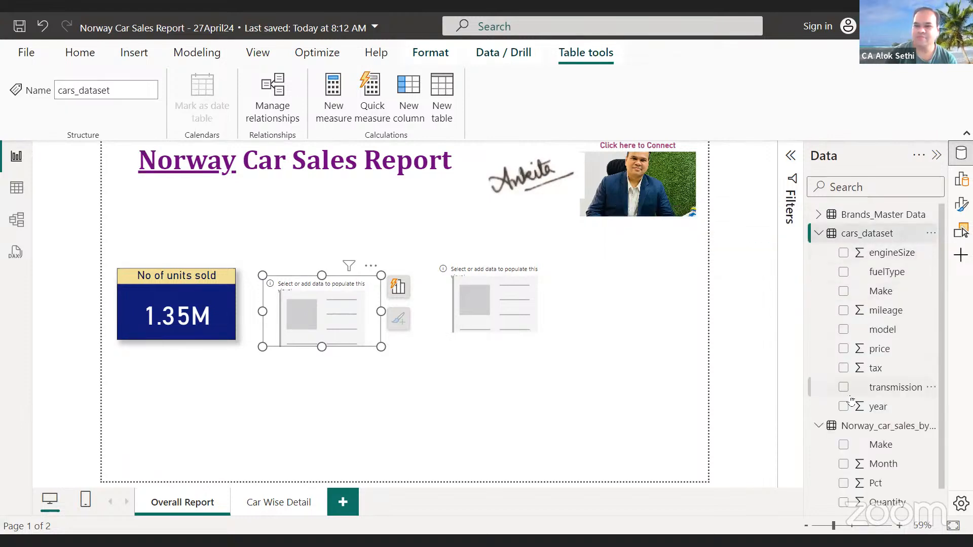
pyautogui.click(844, 348)
pyautogui.click(842, 349)
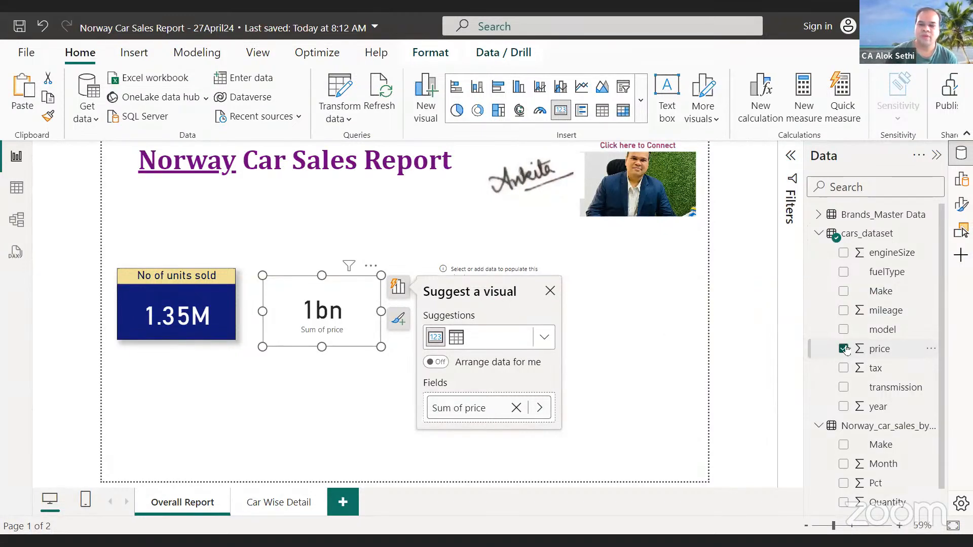
# Copy the "No of units sold" card's formatting to the price card and align the two cards in a row.
pyautogui.scroll(-1, 845, 349)
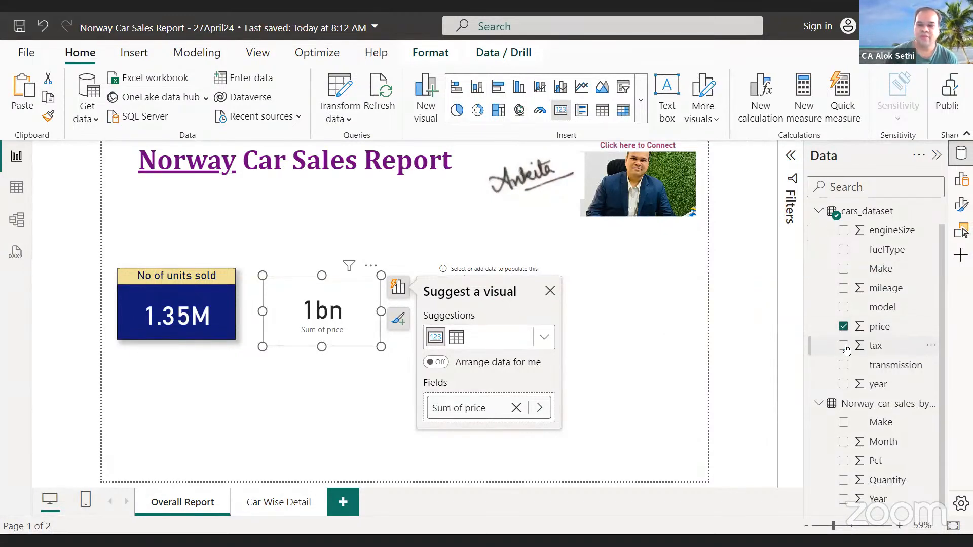
pyautogui.click(961, 182)
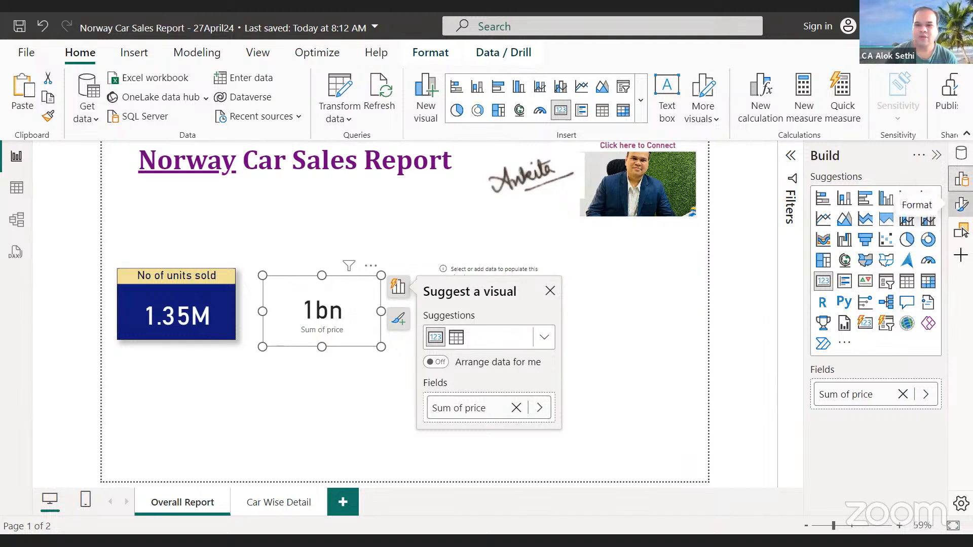
pyautogui.click(961, 205)
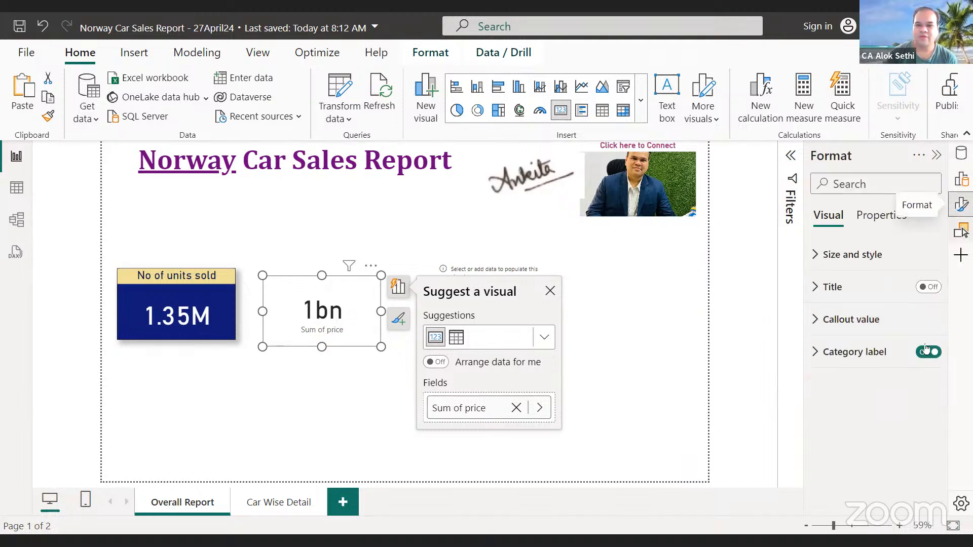
pyautogui.click(811, 325)
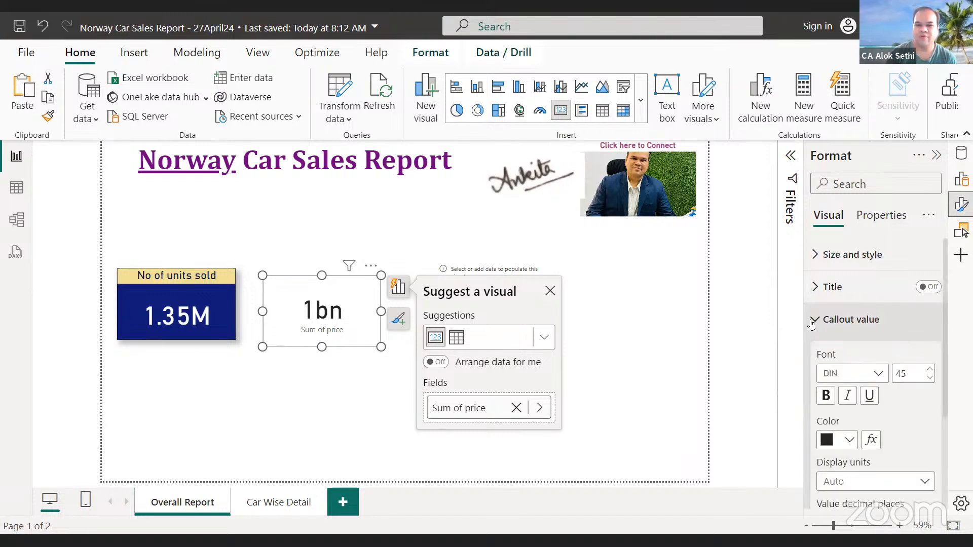
pyautogui.click(220, 293)
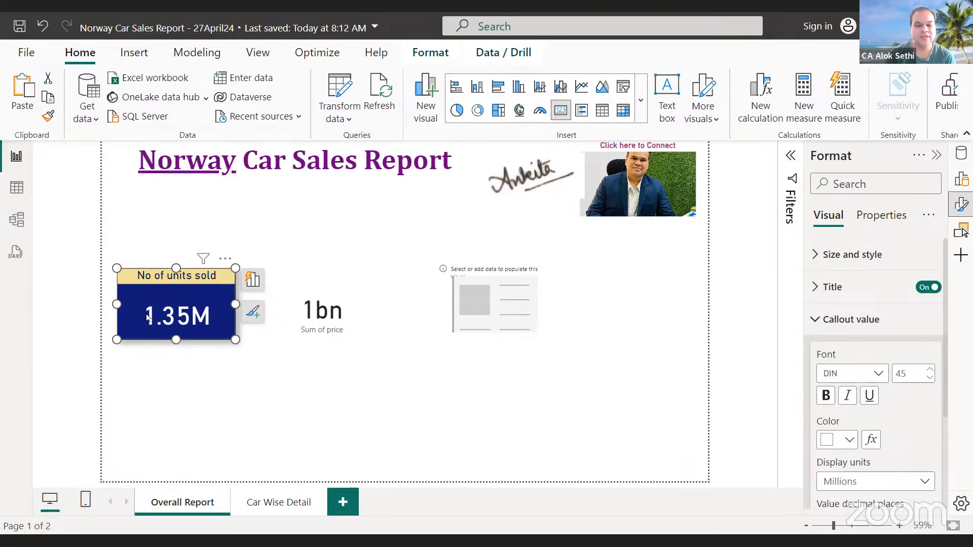
pyautogui.click(47, 117)
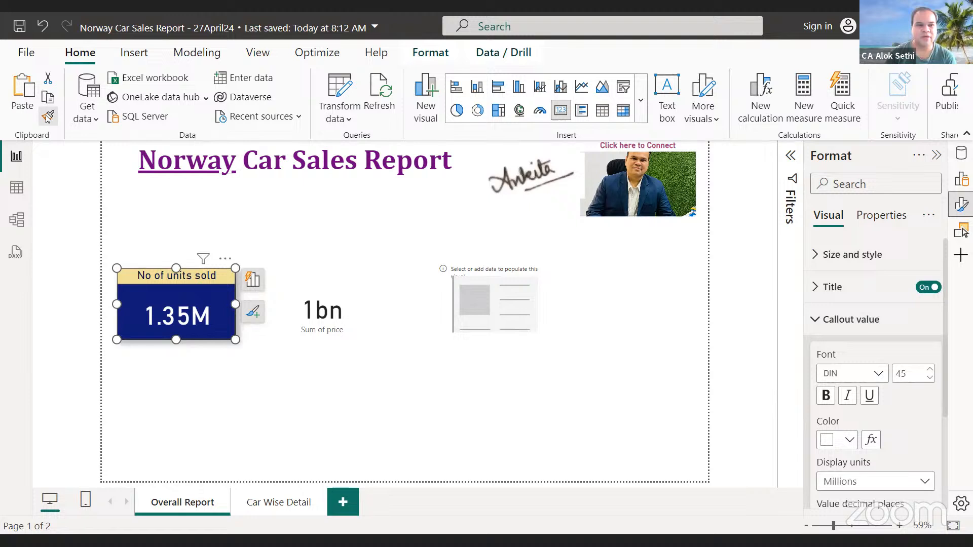
pyautogui.click(323, 299)
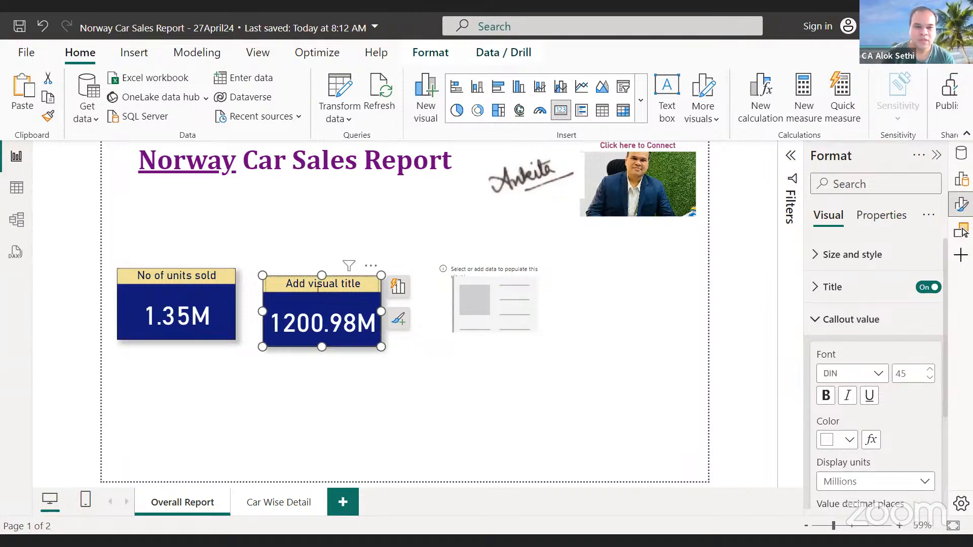
pyautogui.moveTo(317, 287); pyautogui.dragTo(304, 278)
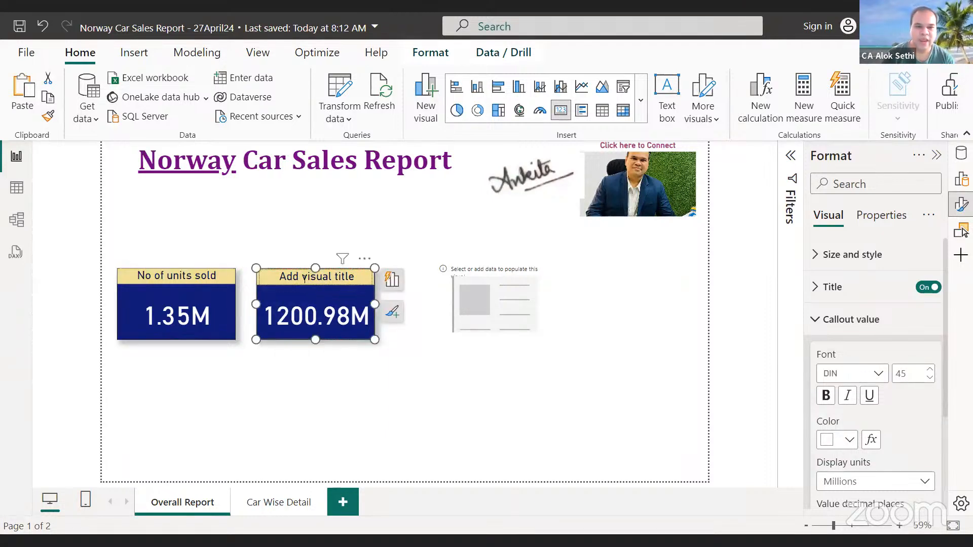
# Set the price card's title text to "Total Revenue $".
pyautogui.click(830, 286)
pyautogui.click(871, 369)
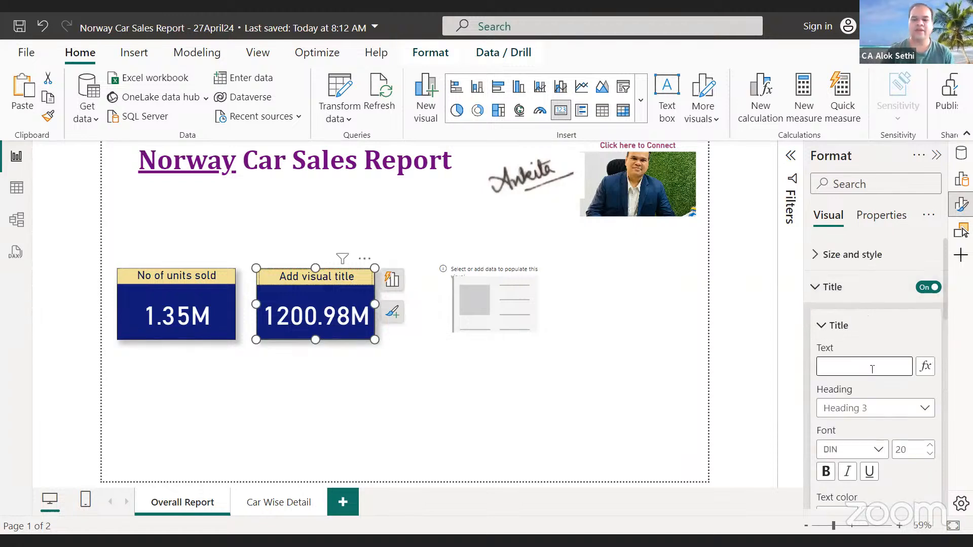
pyautogui.write('T')
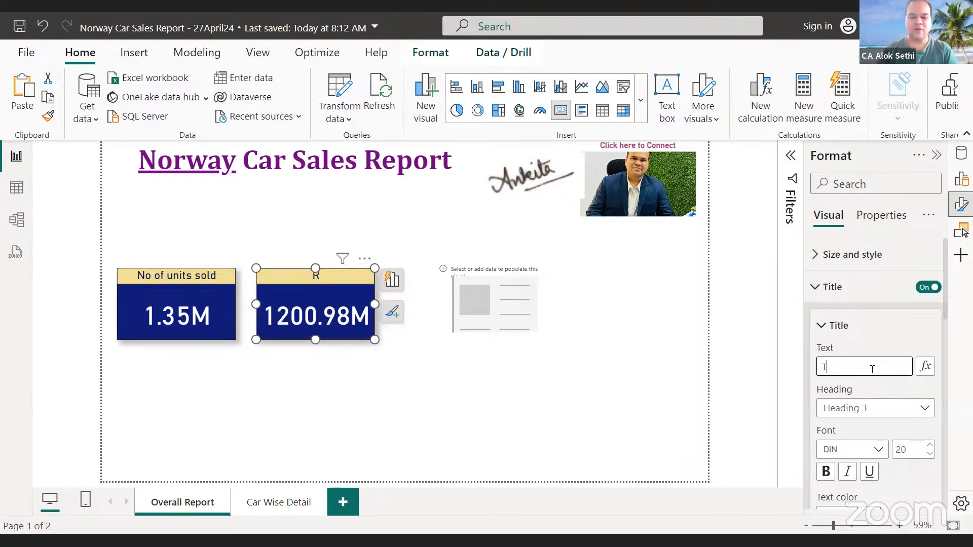
pyautogui.write('otal Revenue $')
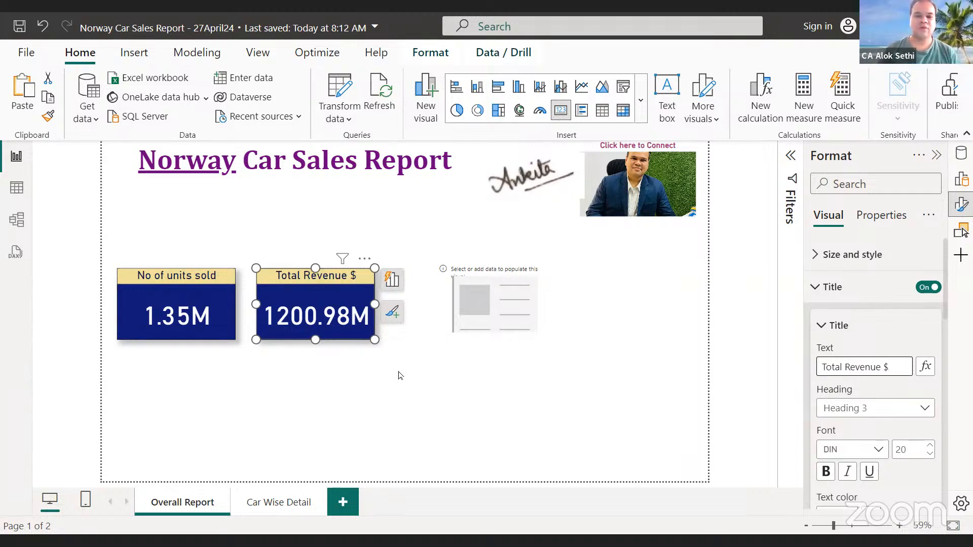
pyautogui.click(348, 368)
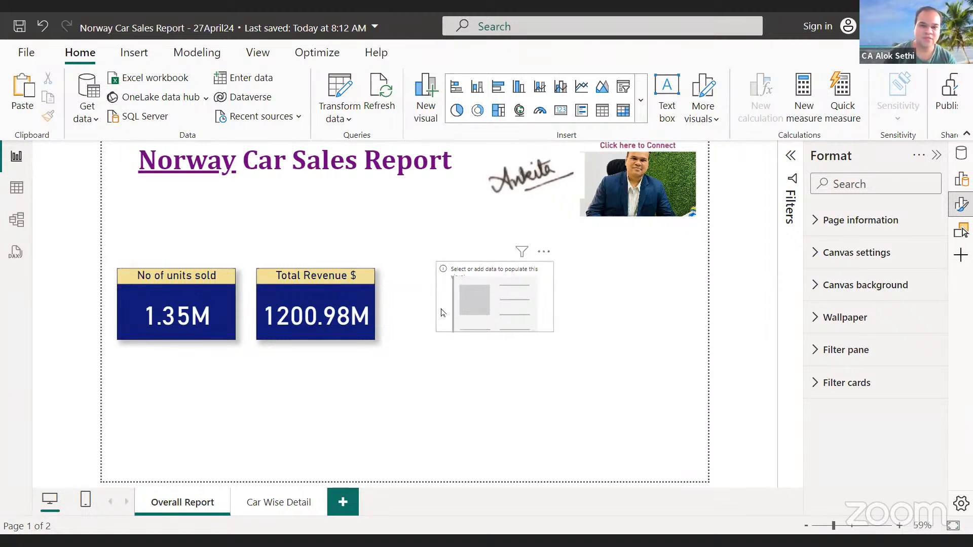
# Move the remaining empty card into line beside the "Total Revenue $" card and add the model field from cars_dataset to it.
pyautogui.moveTo(460, 308); pyautogui.dragTo(494, 291)
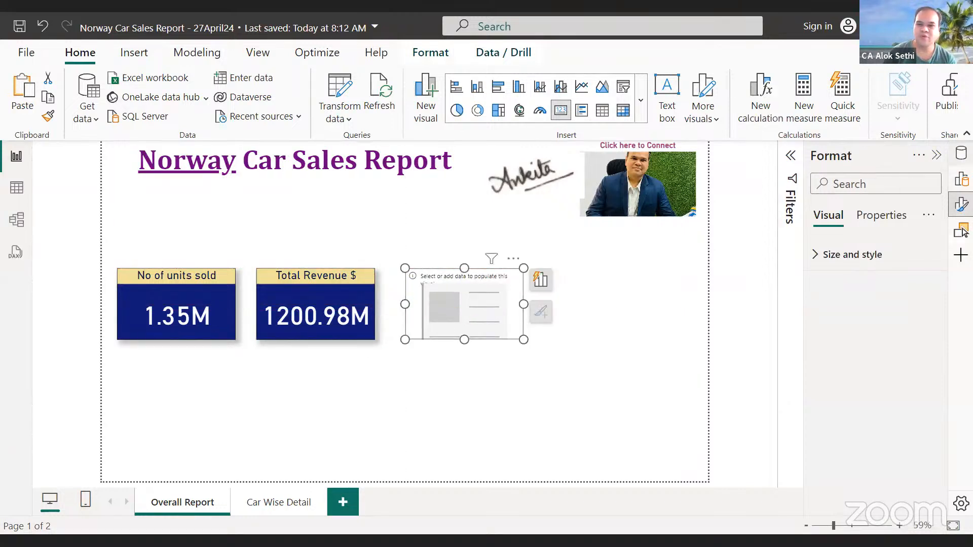
pyautogui.click(960, 153)
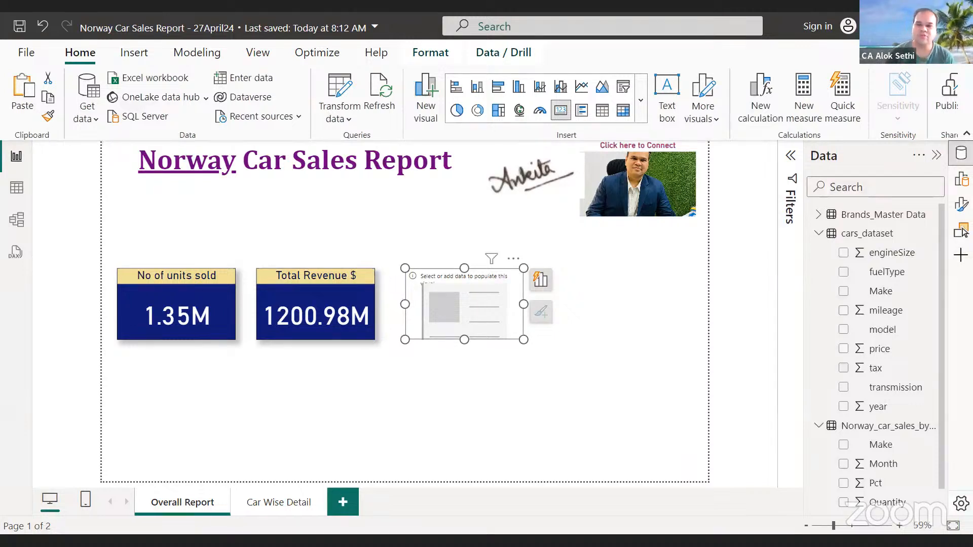
pyautogui.click(844, 330)
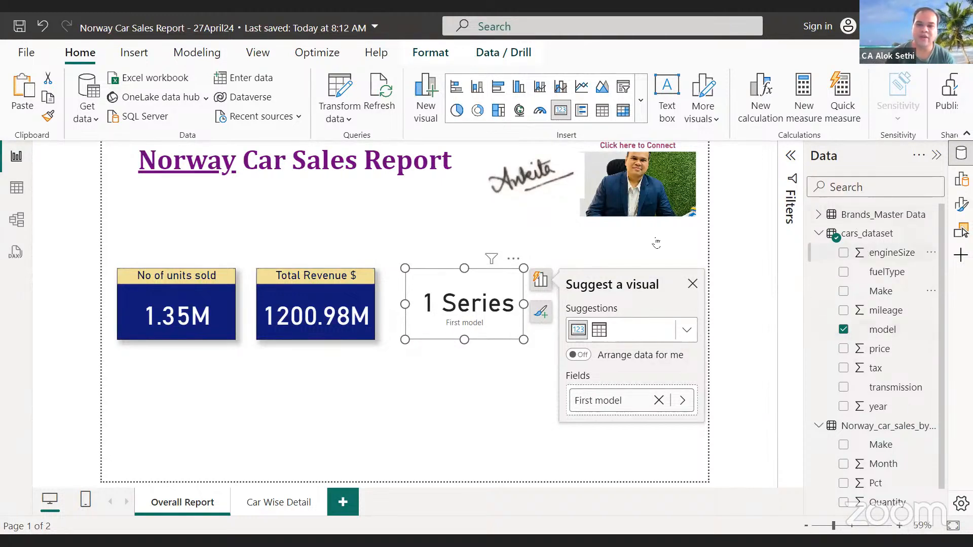
# In the table view, clear the filter on the Make column of Norway_car_sales_by_make.
pyautogui.click(11, 188)
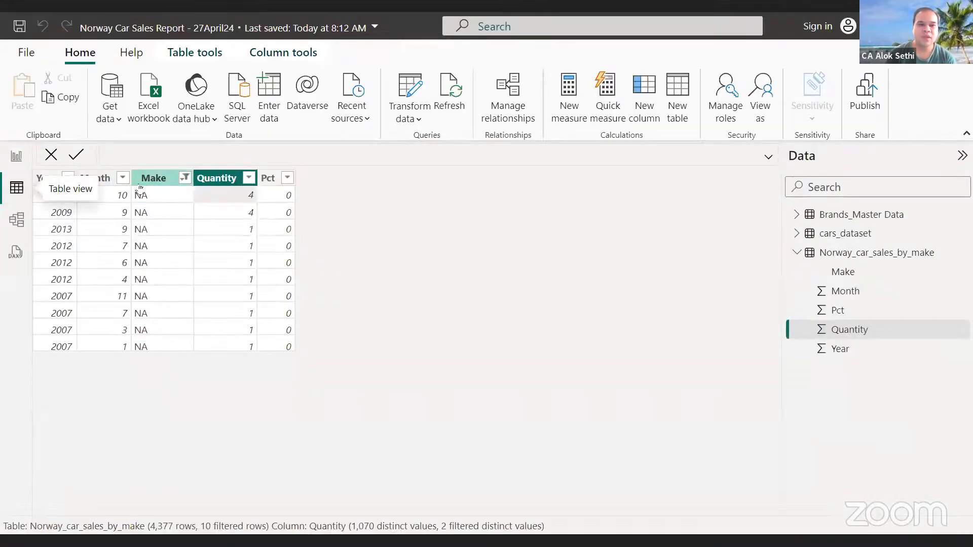
pyautogui.click(184, 178)
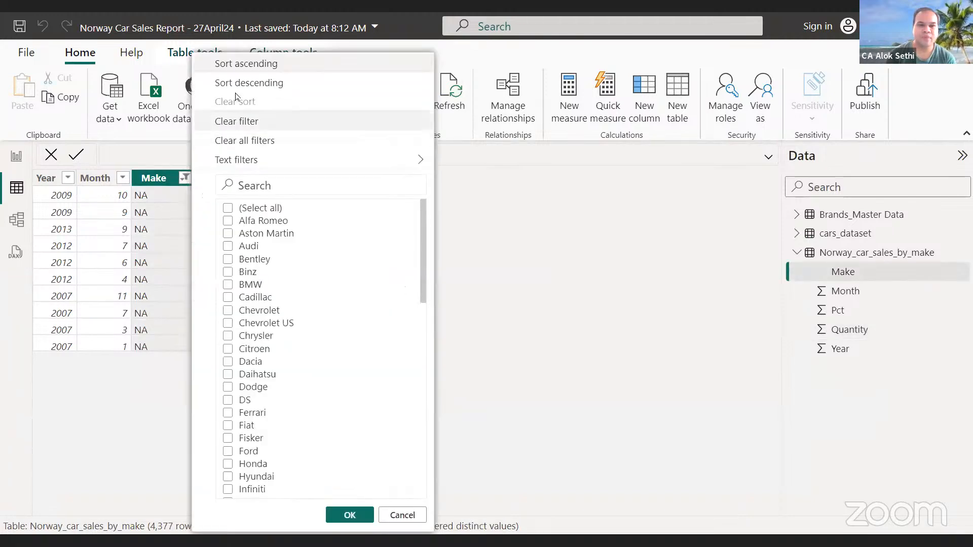
pyautogui.click(238, 129)
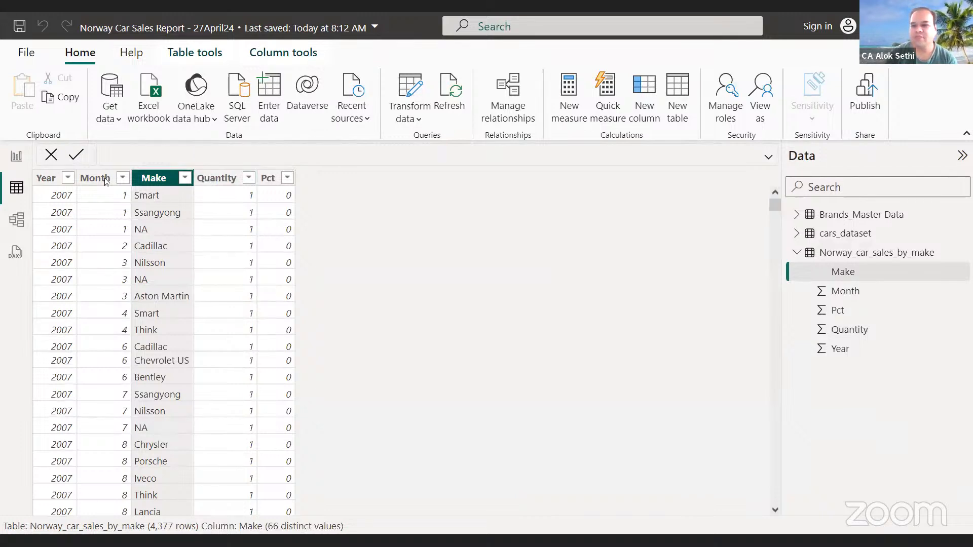
# Sort the cars_dataset table by model in ascending order and review the distinct values of its Make column.
pyautogui.click(820, 233)
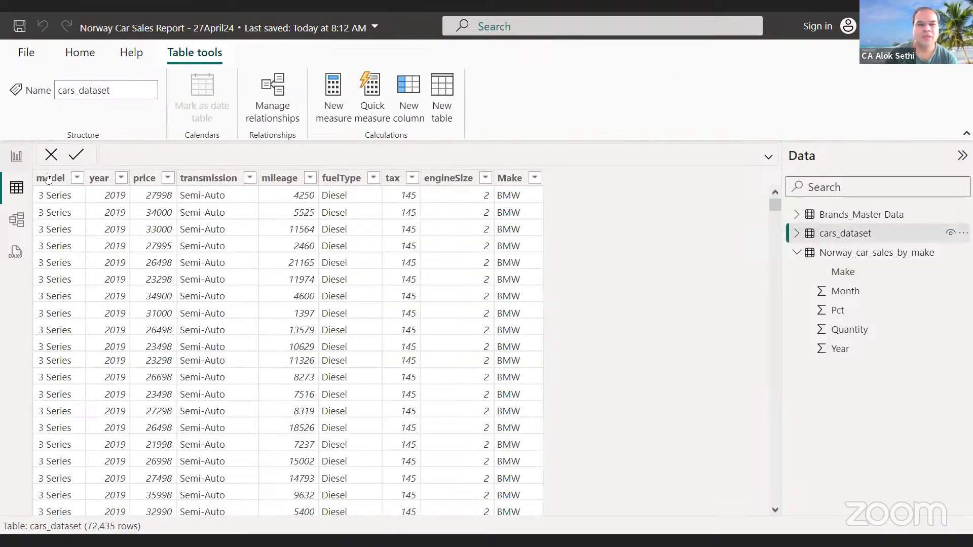
pyautogui.click(77, 179)
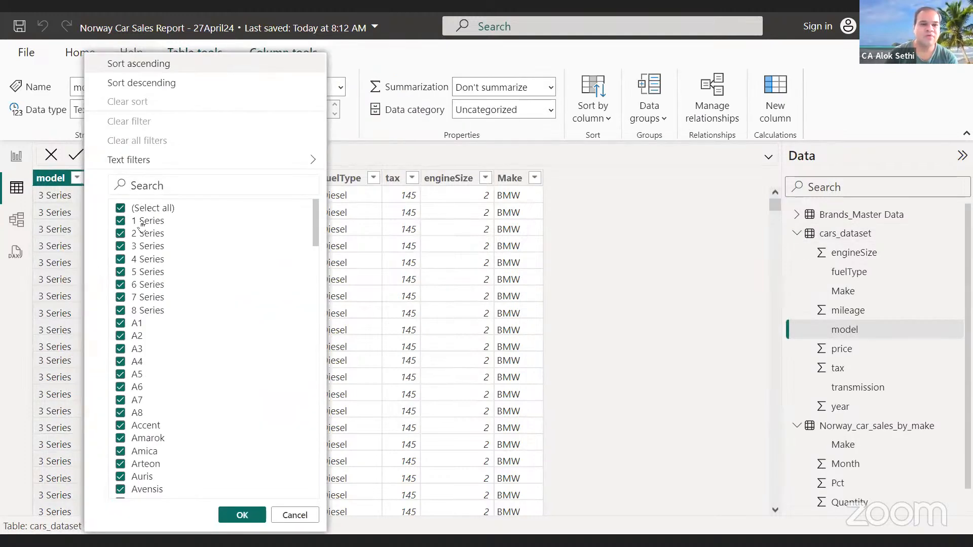
pyautogui.click(152, 69)
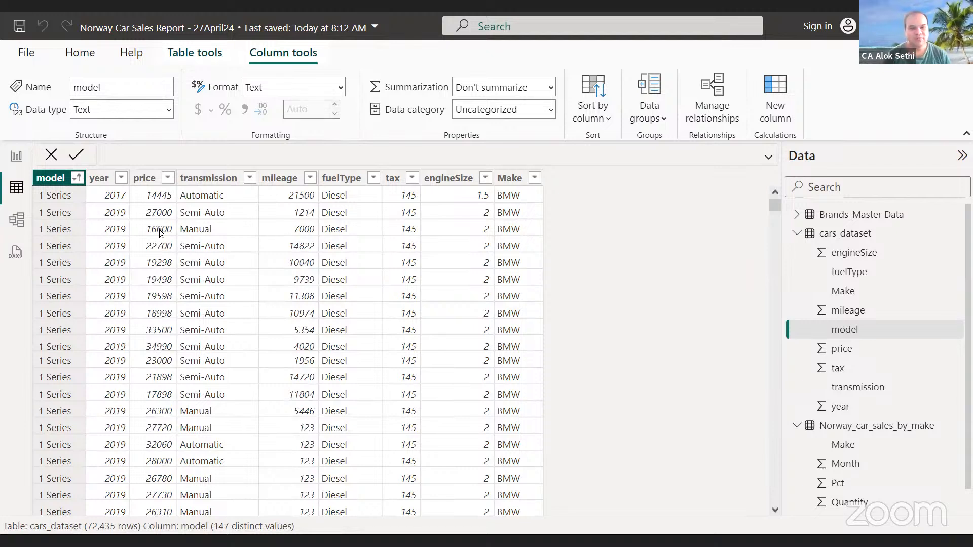
pyautogui.click(534, 179)
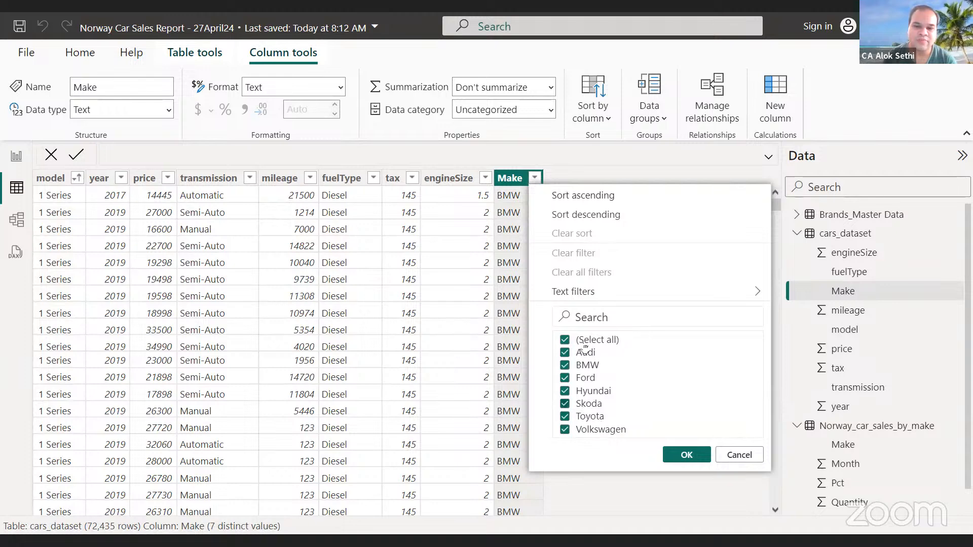
pyautogui.click(425, 369)
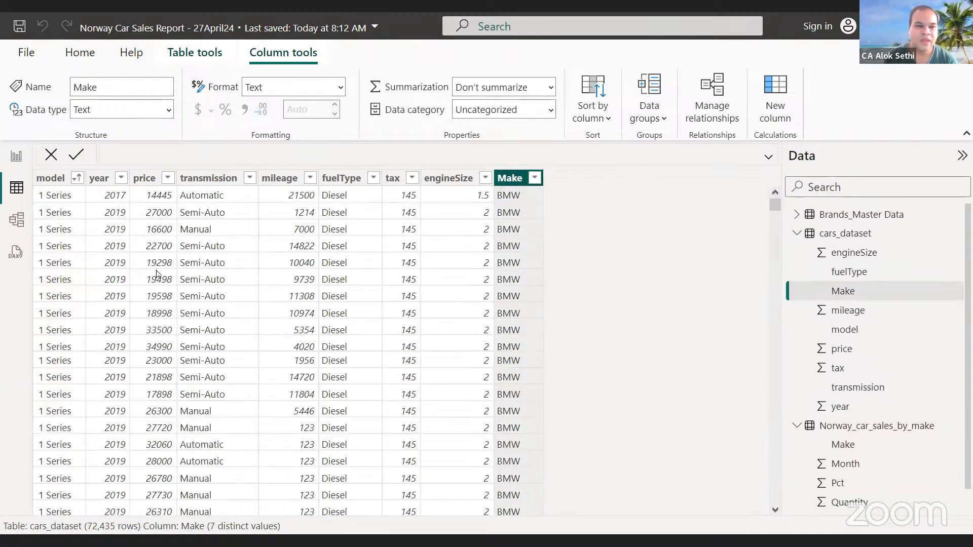
# Back in the report view, copy the "Total Revenue $" card's formatting to the model card.
pyautogui.click(16, 157)
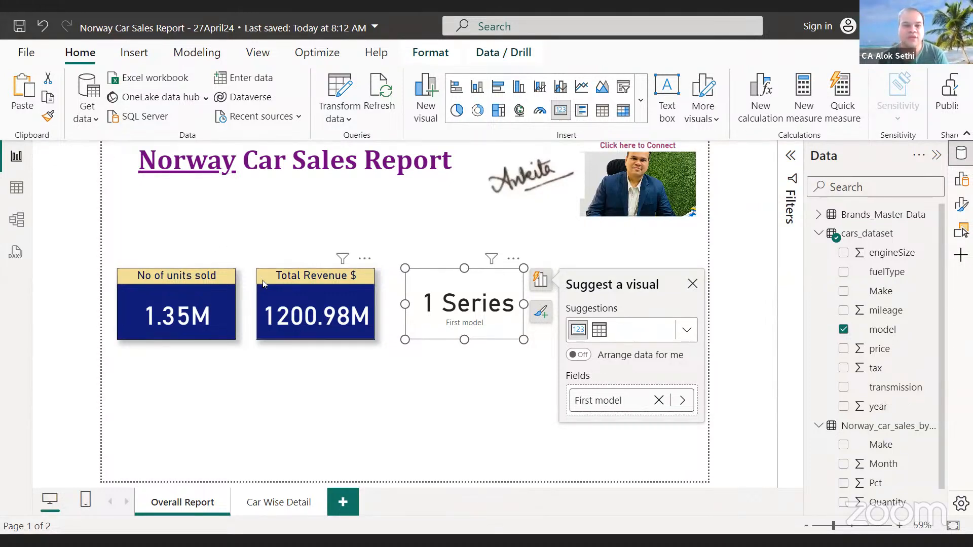
pyautogui.click(285, 285)
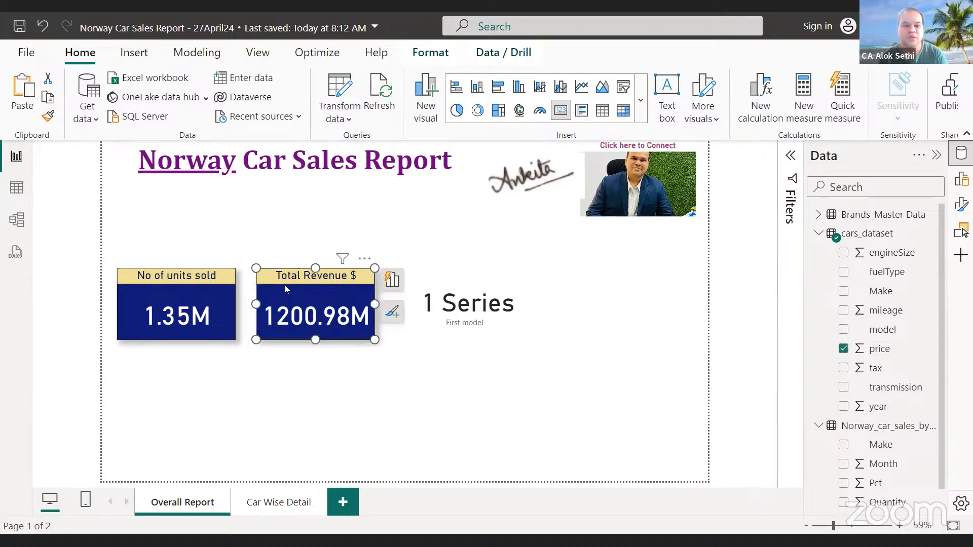
pyautogui.click(49, 116)
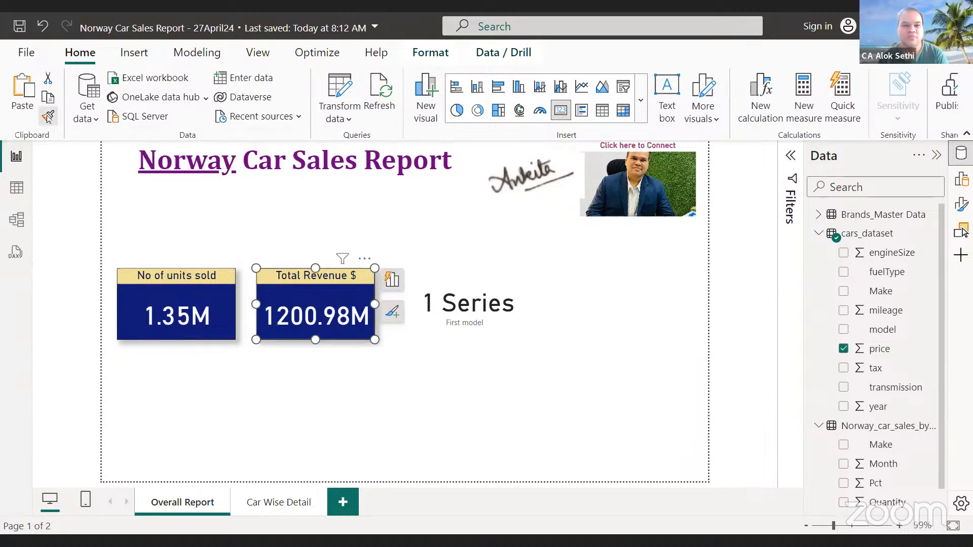
pyautogui.click(462, 287)
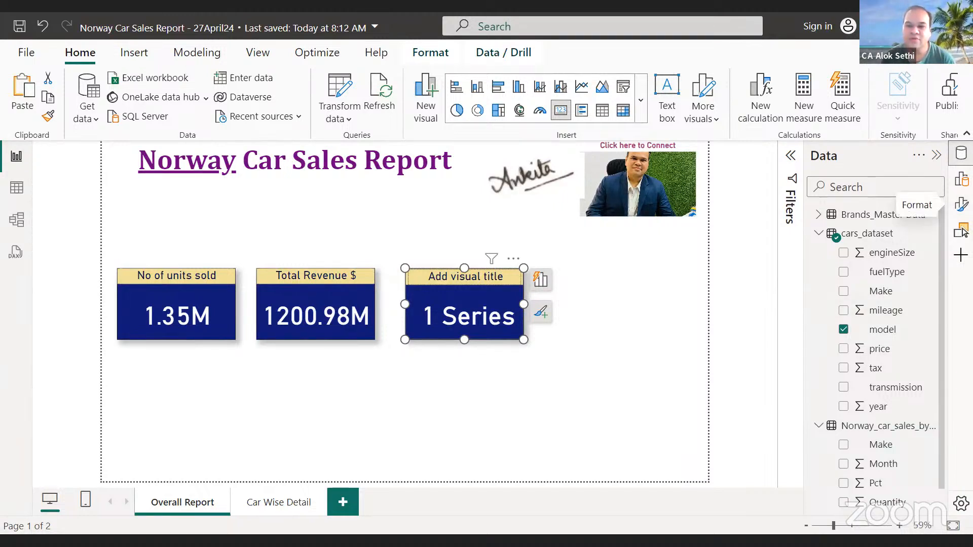
# Set the model card's title text to "No of Variants" and collapse the formatting options.
pyautogui.click(961, 205)
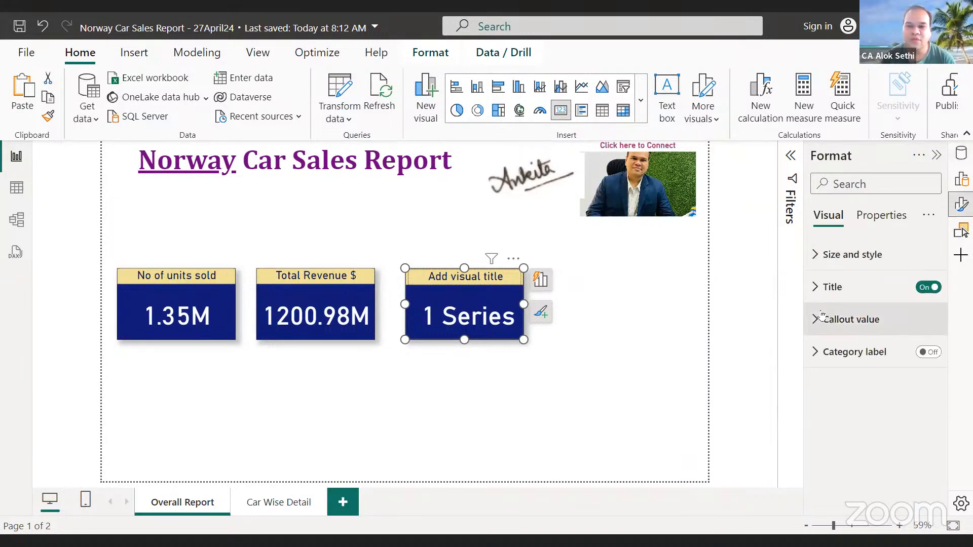
pyautogui.click(831, 287)
pyautogui.click(842, 364)
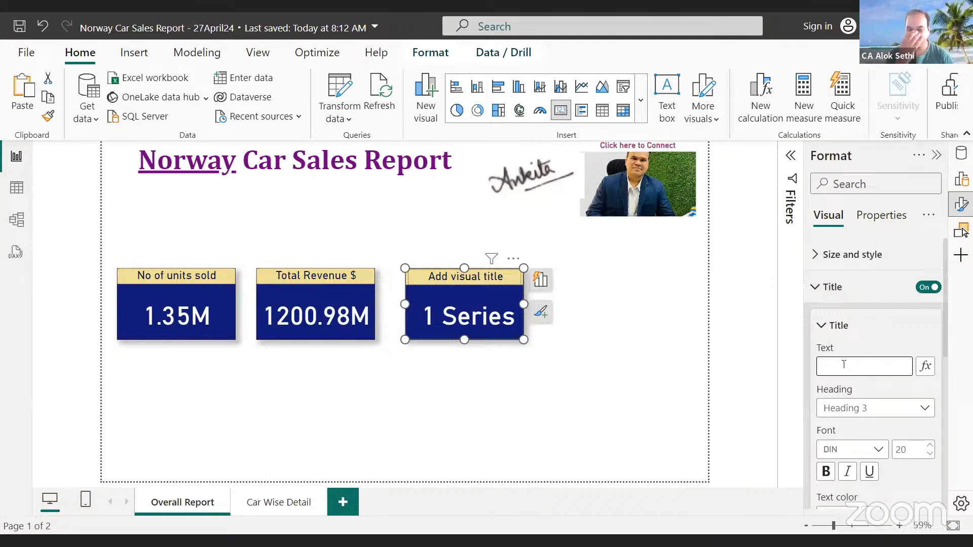
pyautogui.write('No of Vari')
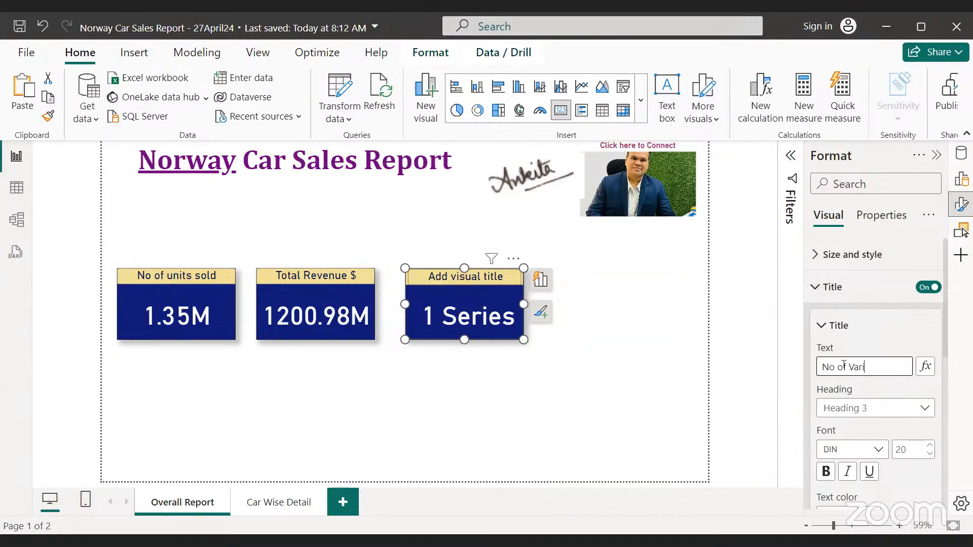
pyautogui.write('ants')
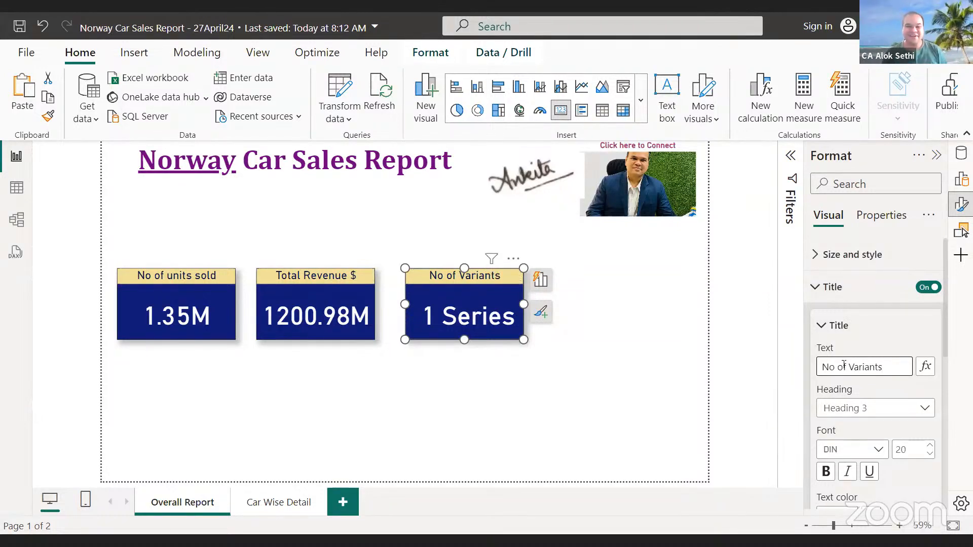
pyautogui.click(635, 336)
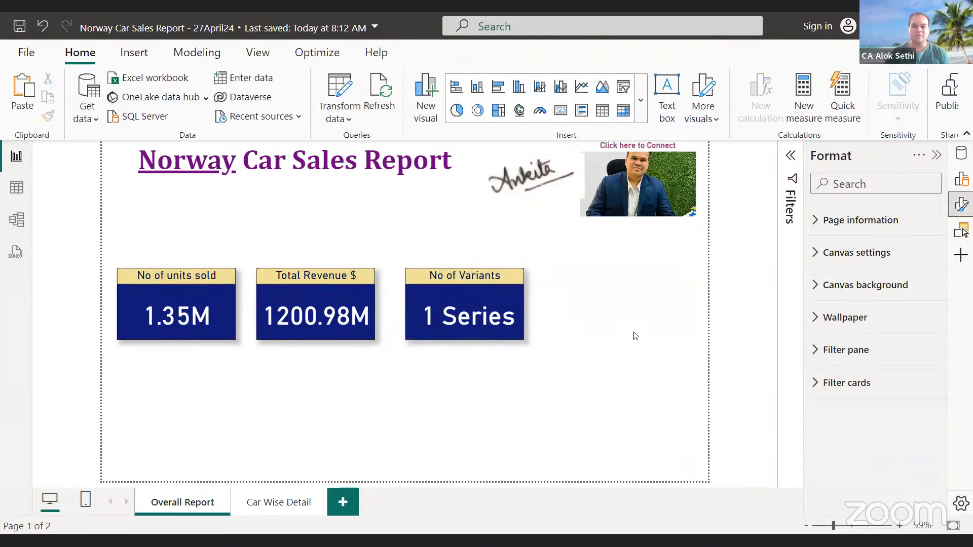
pyautogui.click(936, 157)
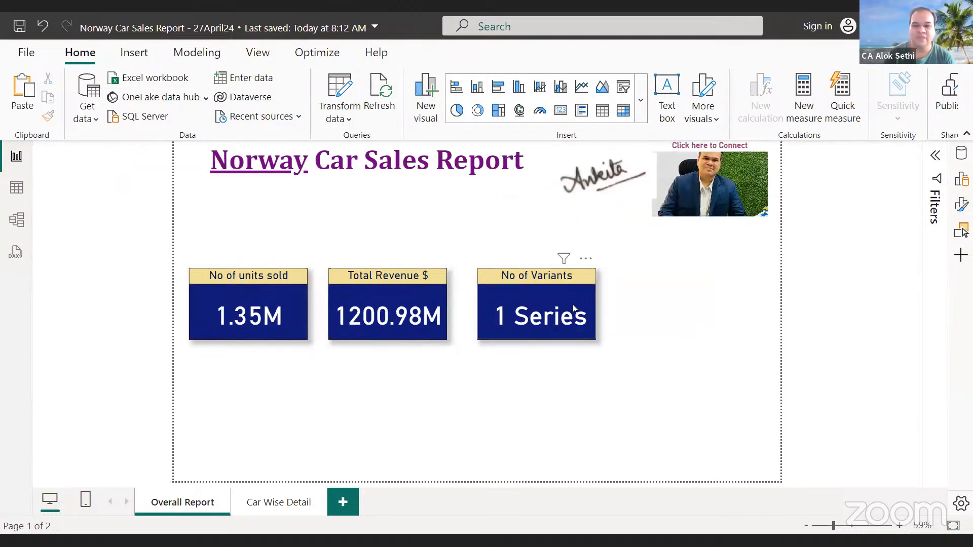
# Set the summarization of the model field on the No of Variants card to Count.
pyautogui.click(572, 305)
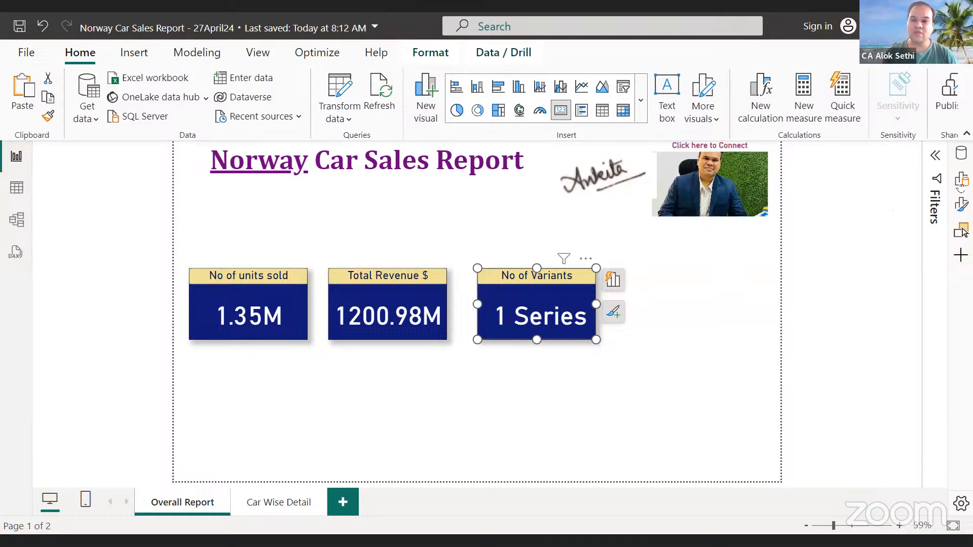
pyautogui.click(960, 155)
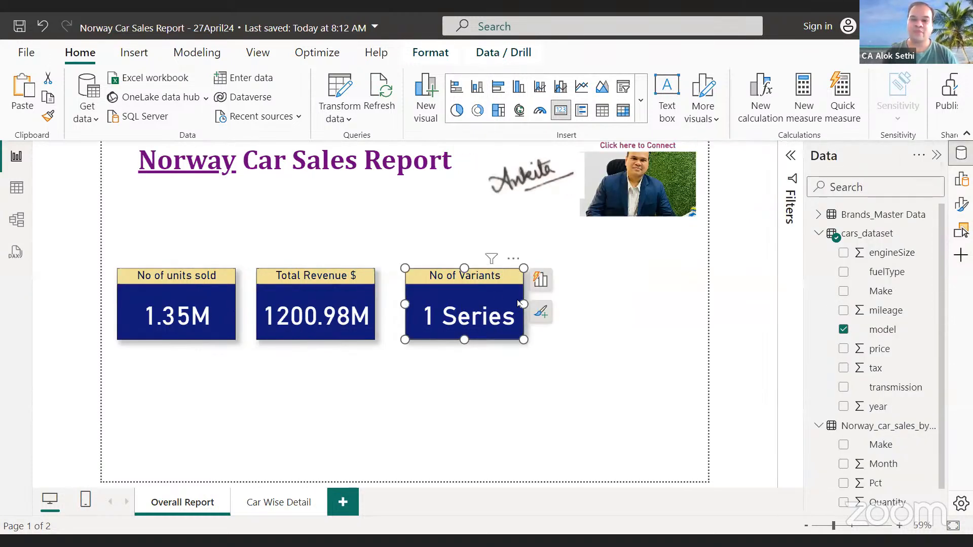
pyautogui.click(513, 259)
pyautogui.click(471, 327)
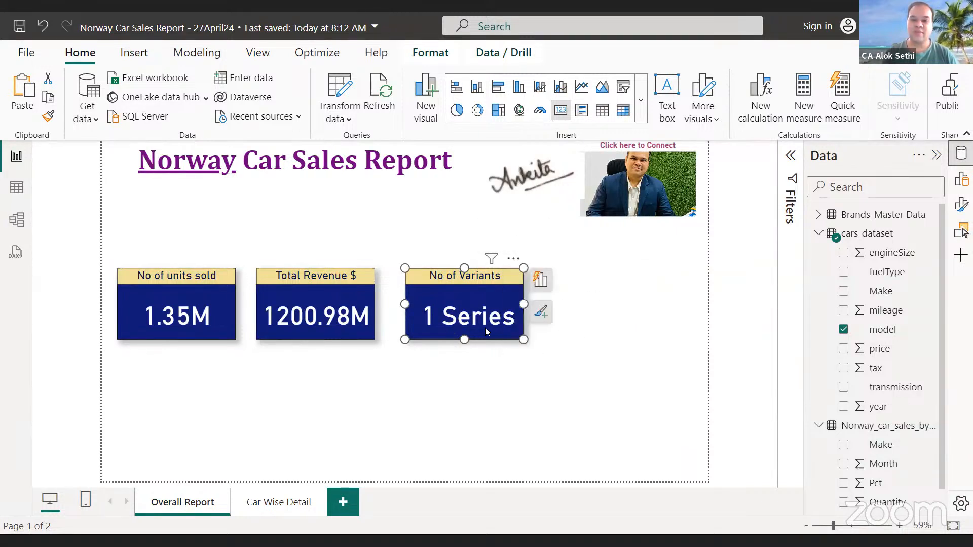
pyautogui.click(538, 282)
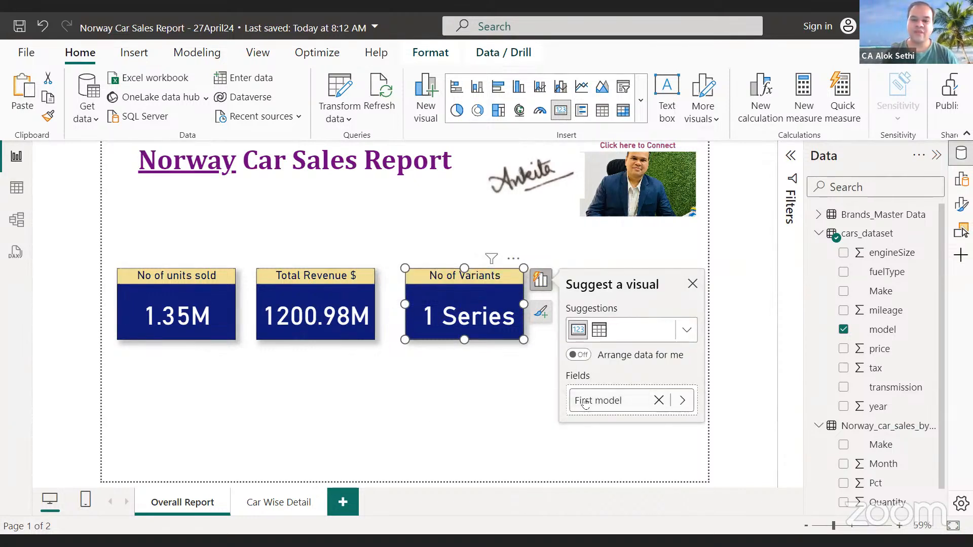
pyautogui.click(679, 401)
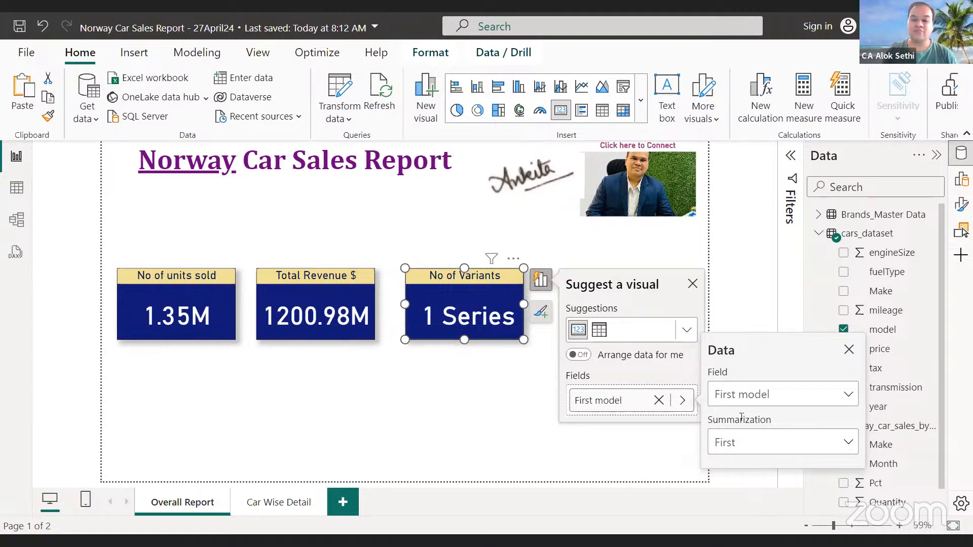
pyautogui.click(755, 449)
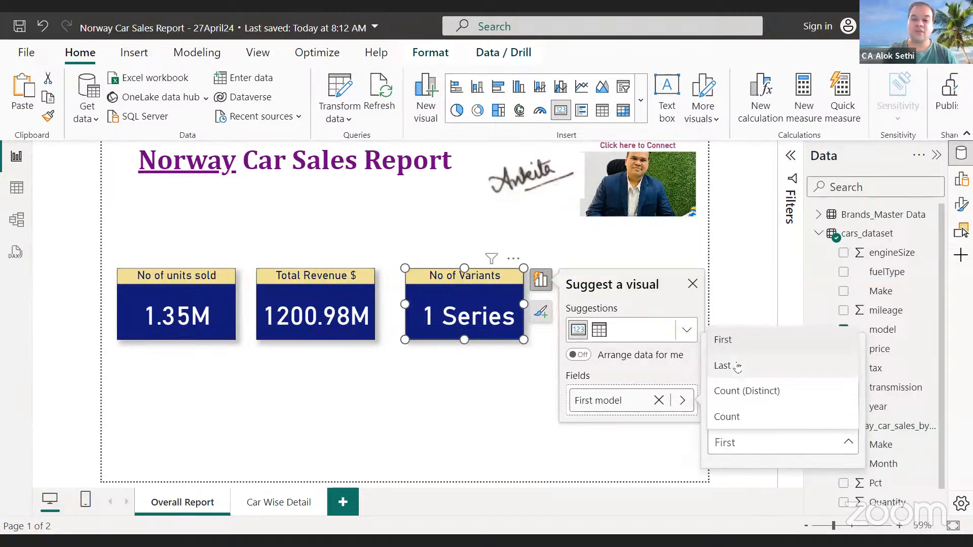
pyautogui.click(743, 414)
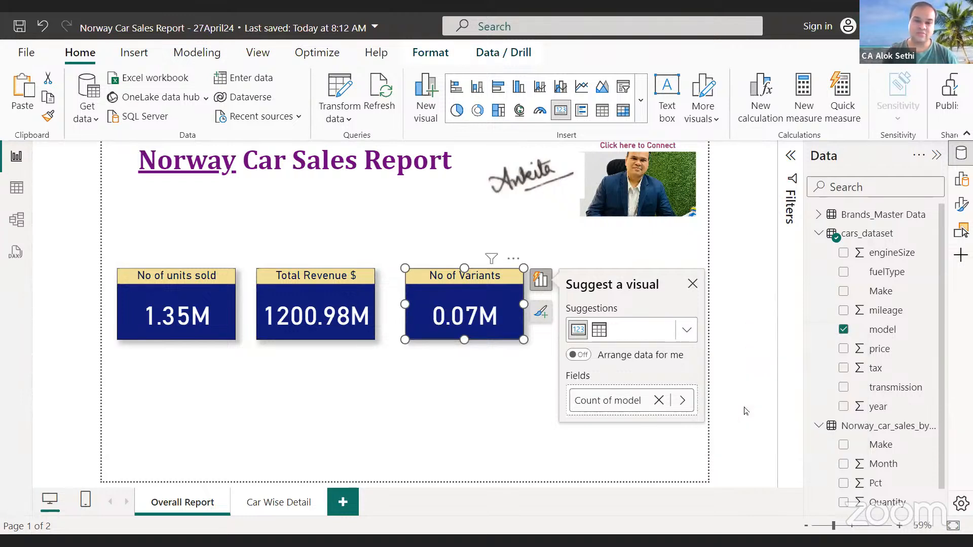
# Summarize the model field on the No of Variants card by Count (Distinct).
pyautogui.click(680, 400)
pyautogui.click(763, 446)
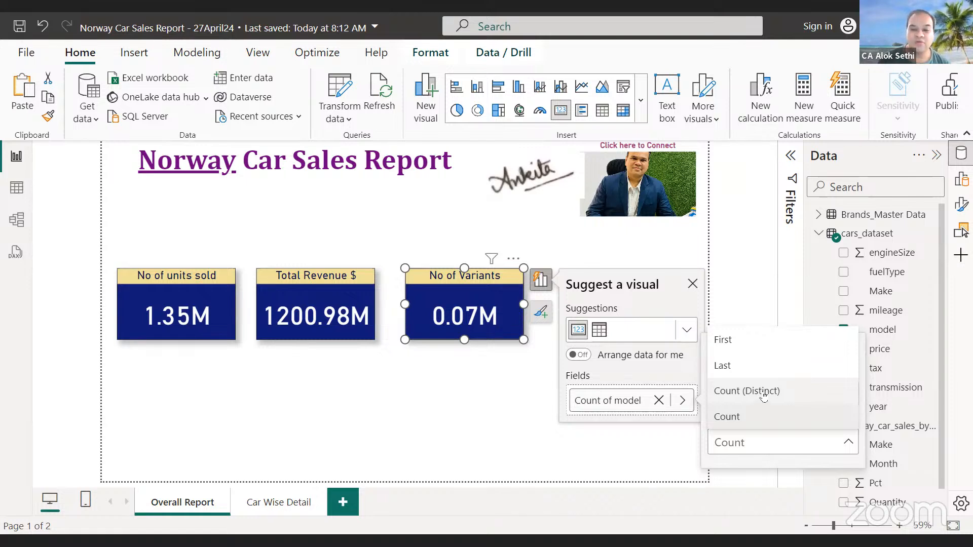
pyautogui.click(763, 393)
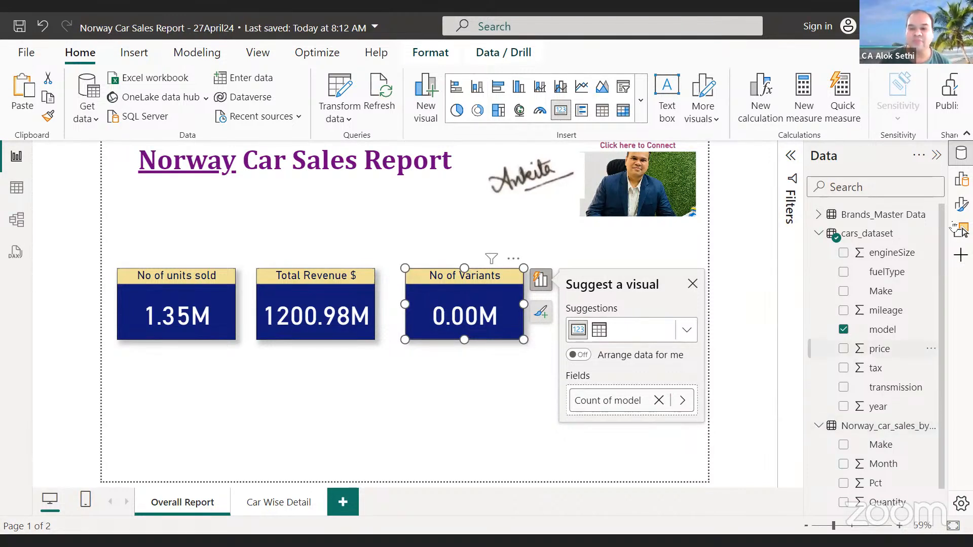
# Set the display units of the No of Variants card's callout value to Auto and deselect the card.
pyautogui.click(960, 204)
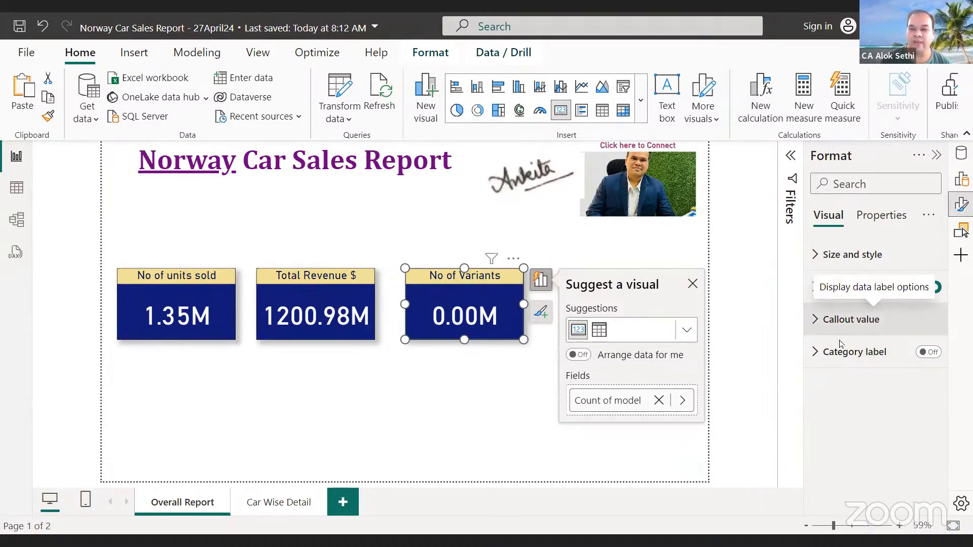
pyautogui.click(841, 320)
pyautogui.scroll(-1, 856, 303)
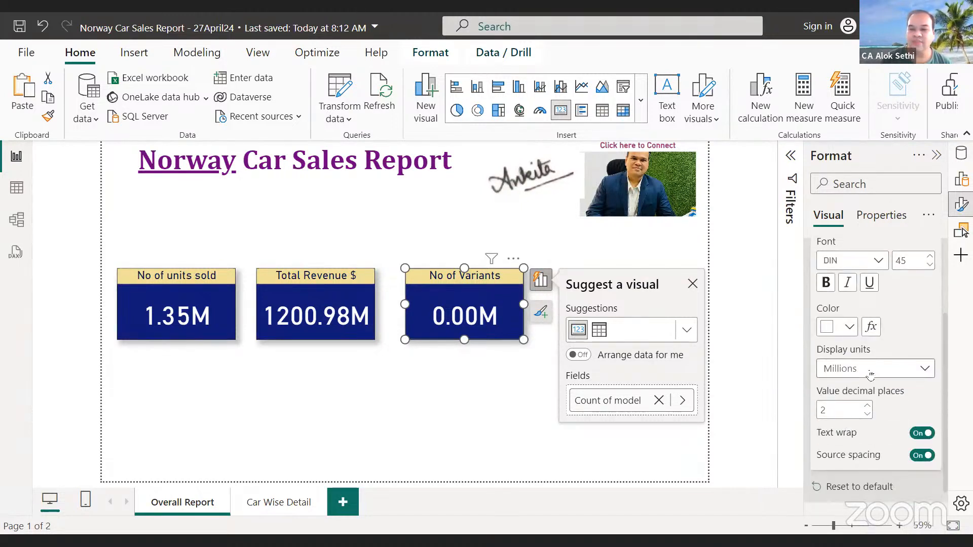
pyautogui.click(868, 375)
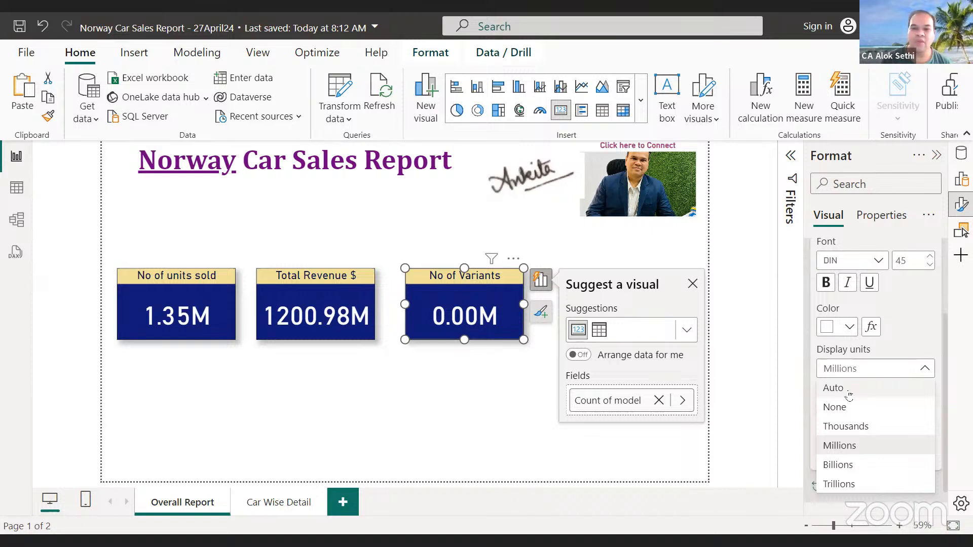
pyautogui.press('Escape')
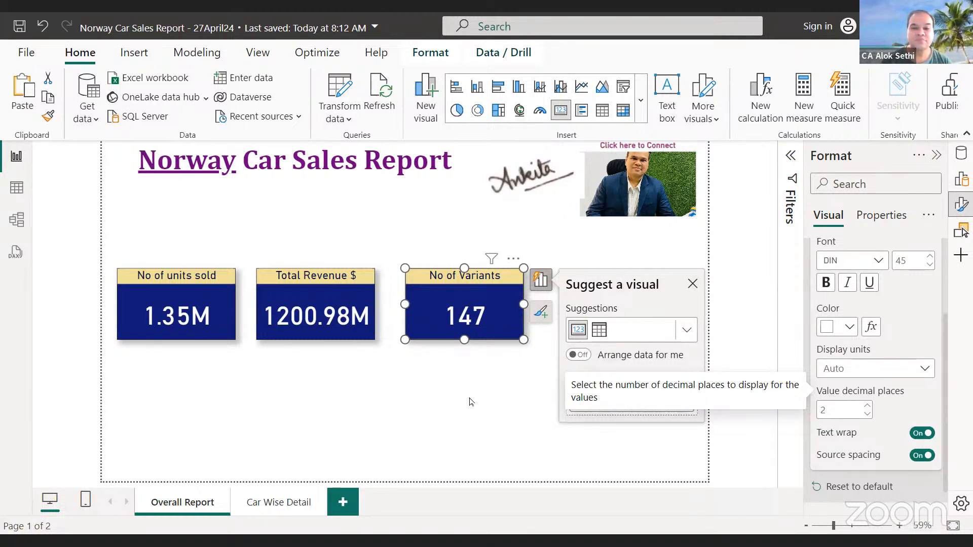
pyautogui.click(670, 291)
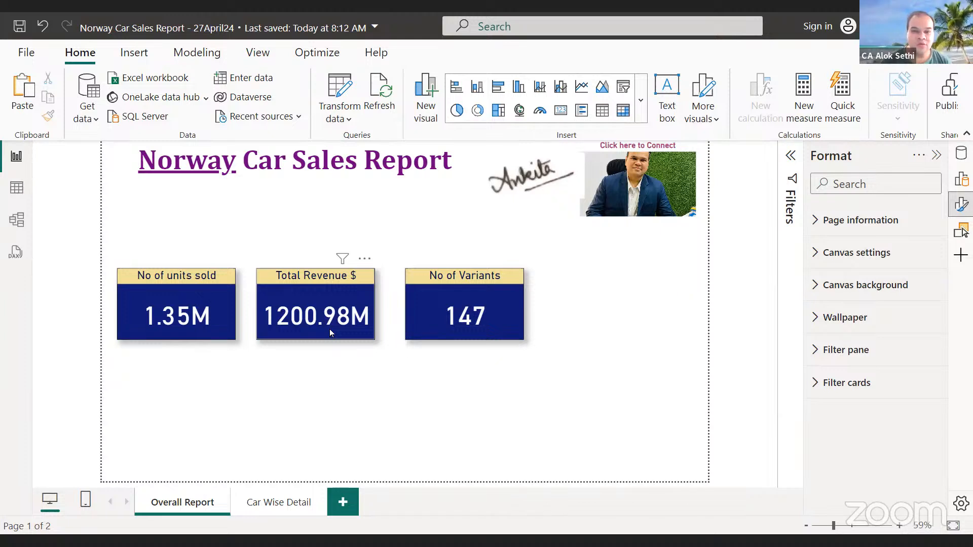
# Insert an empty slicer, place it to the right of the No of Variants card as a tall box, and show the data fields.
pyautogui.click(625, 88)
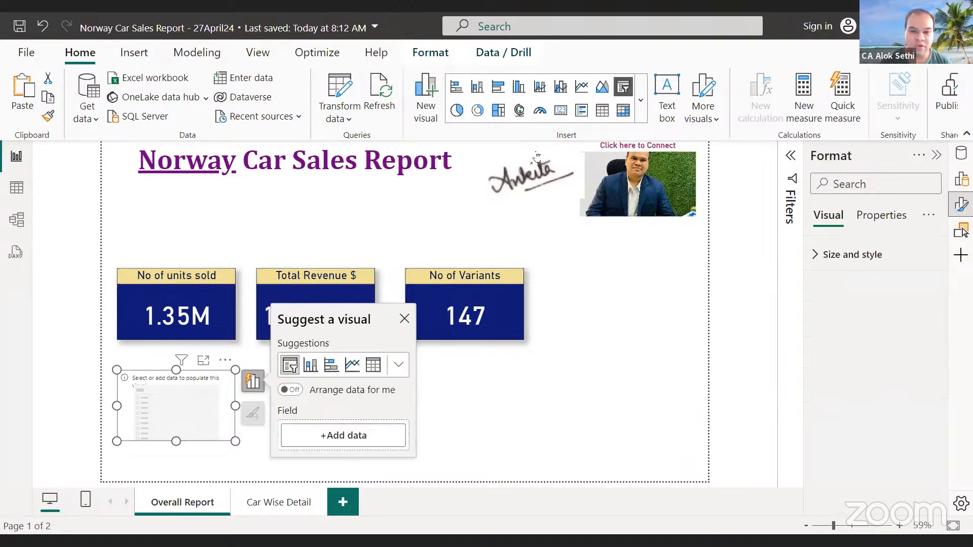
pyautogui.click(404, 320)
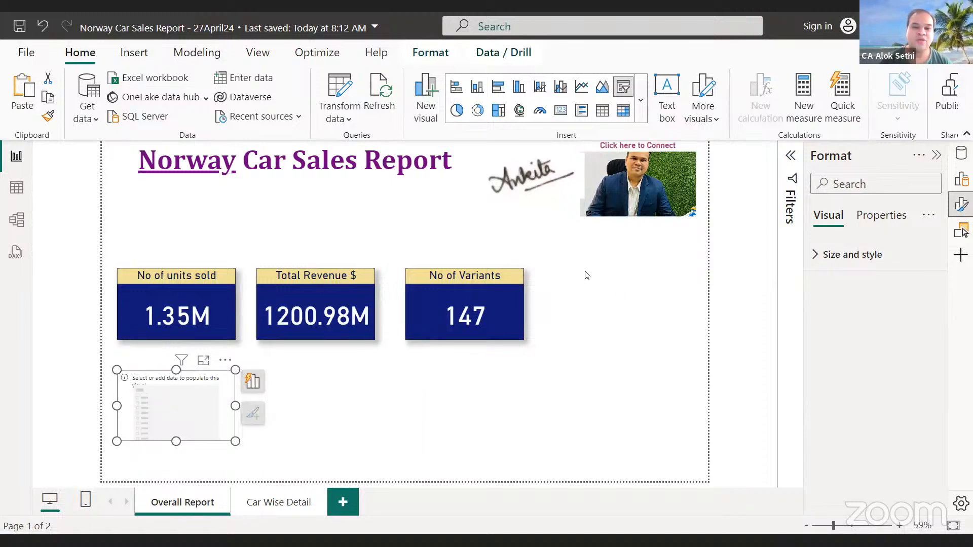
pyautogui.moveTo(161, 427); pyautogui.dragTo(635, 449)
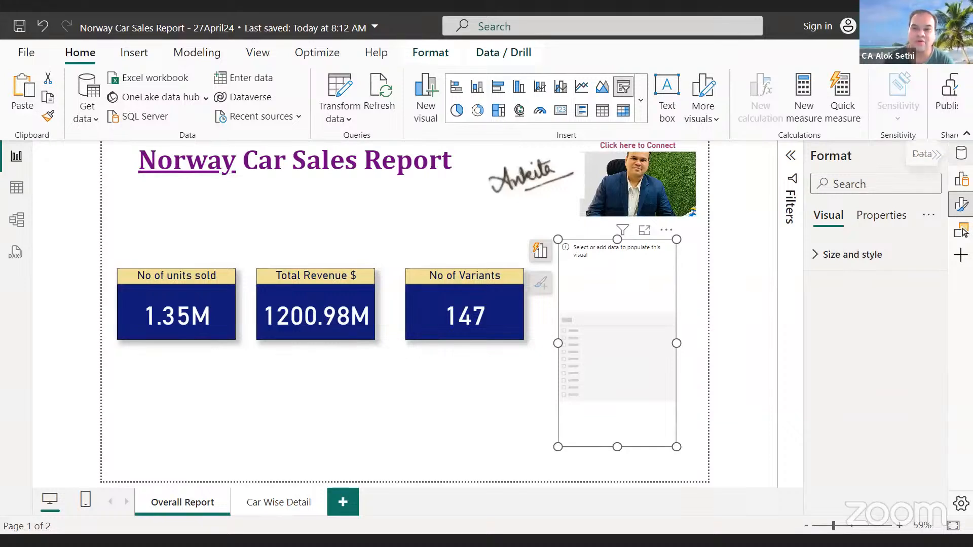
pyautogui.click(961, 153)
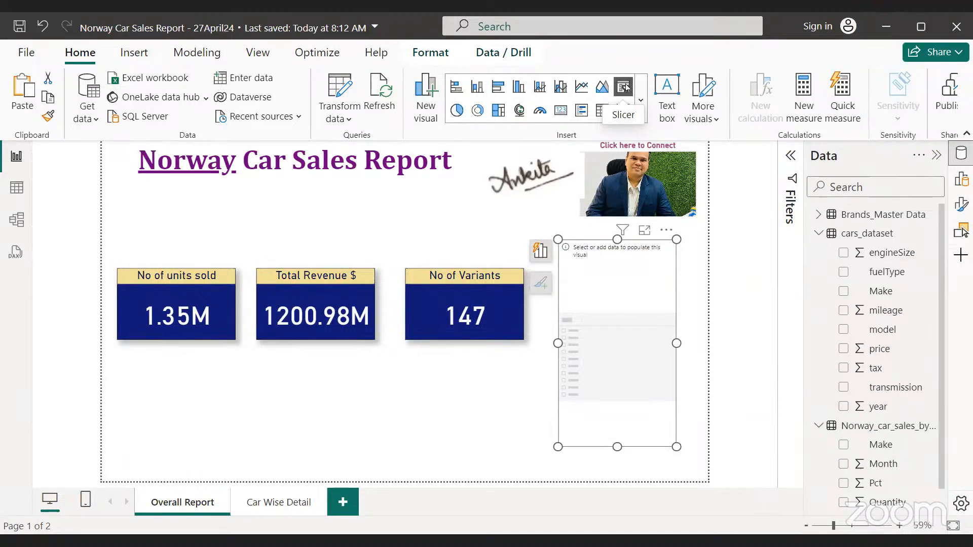
# In the table view, examine the Brands_Master Data, Norway_car_sales_by_make and cars_dataset tables for their Make columns.
pyautogui.click(10, 196)
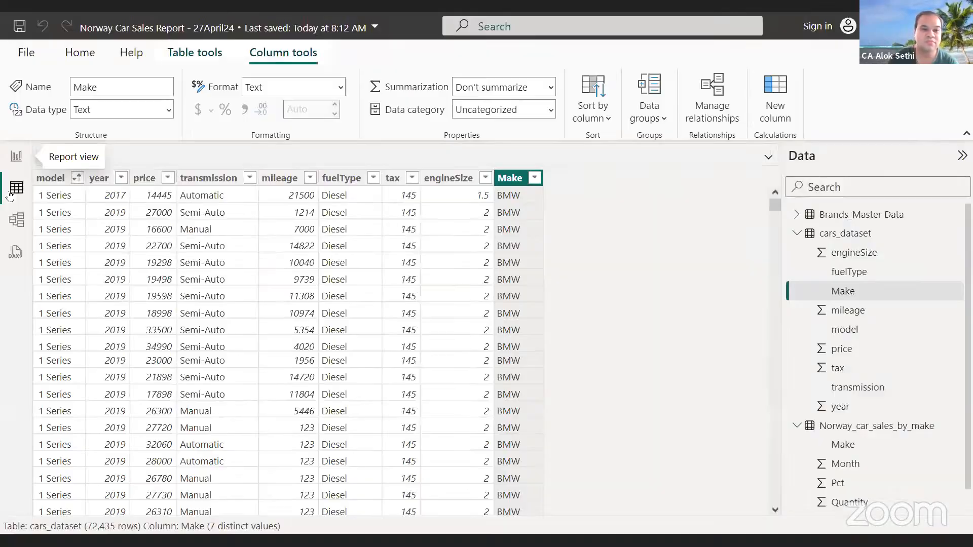
pyautogui.click(816, 218)
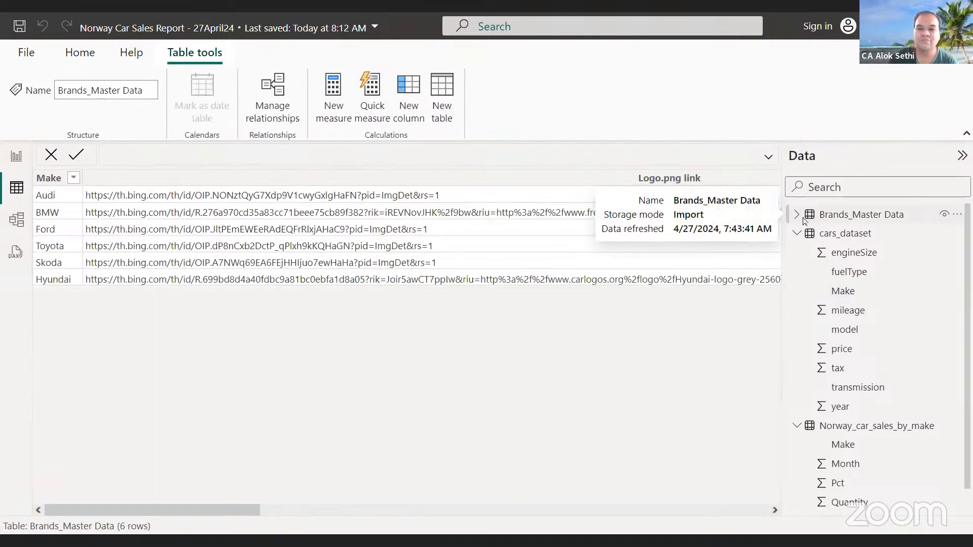
pyautogui.click(53, 180)
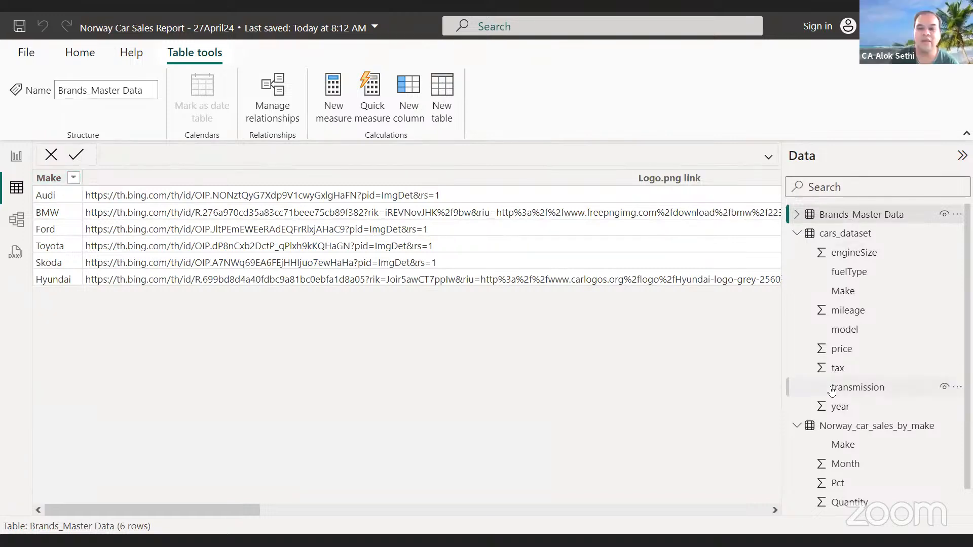
pyautogui.click(853, 429)
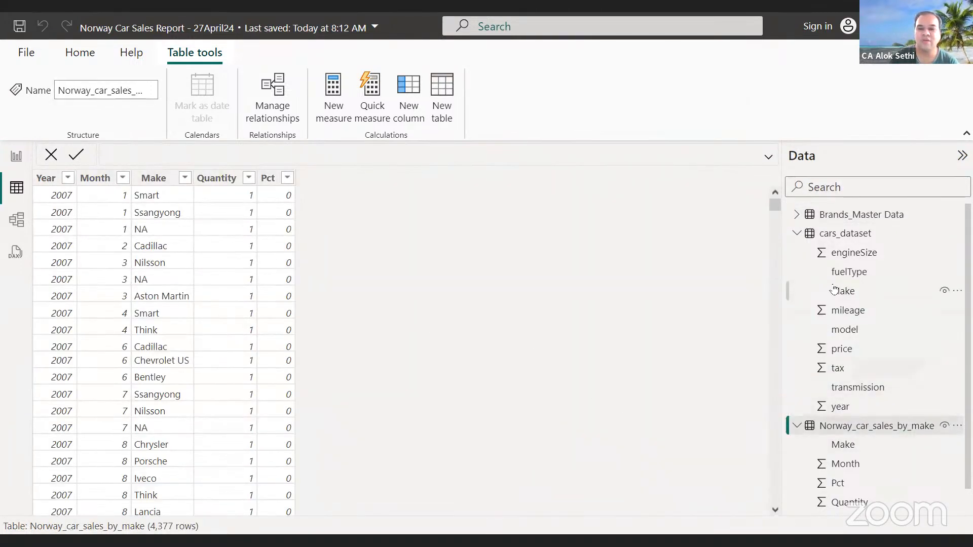
pyautogui.click(829, 236)
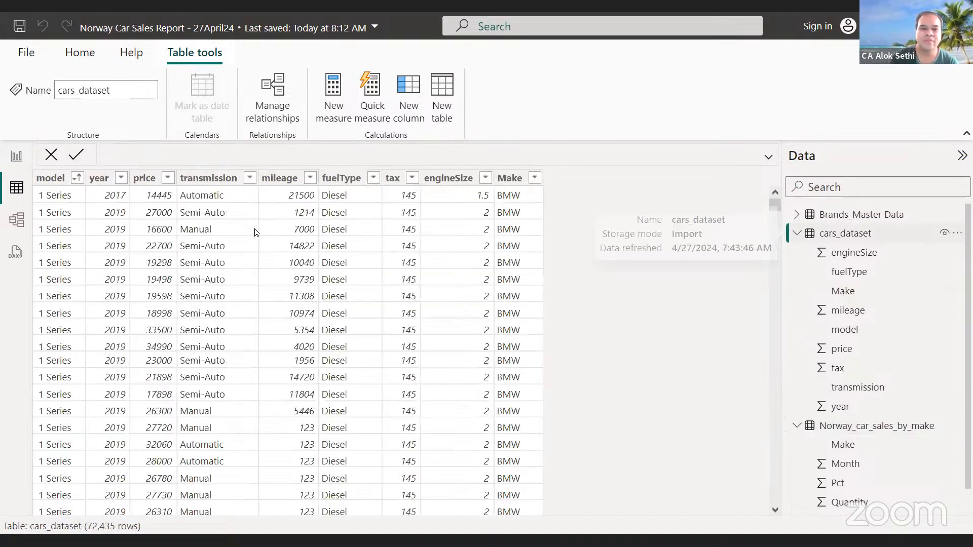
# Back in the report view, add the Make field from cars_dataset to the slicer and shorten it to fit its list.
pyautogui.click(17, 155)
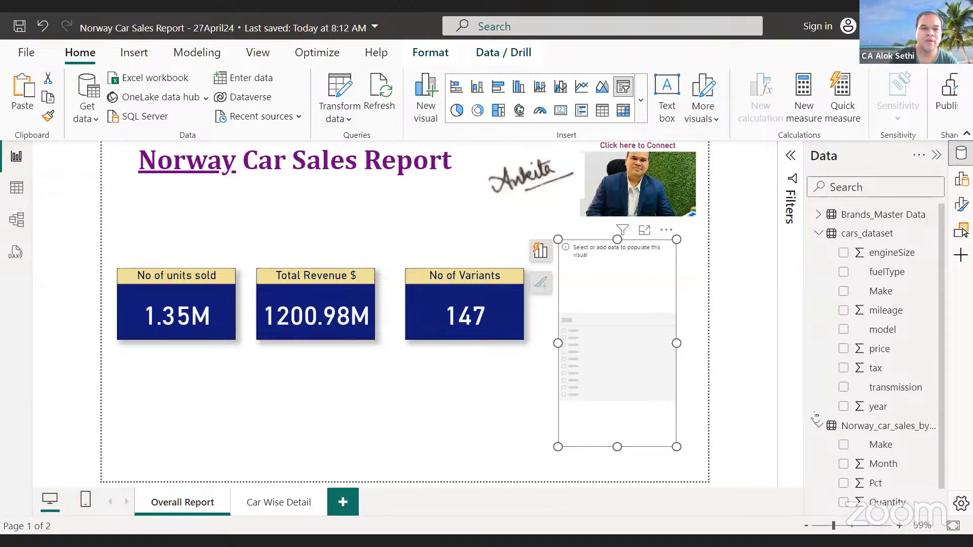
pyautogui.click(843, 294)
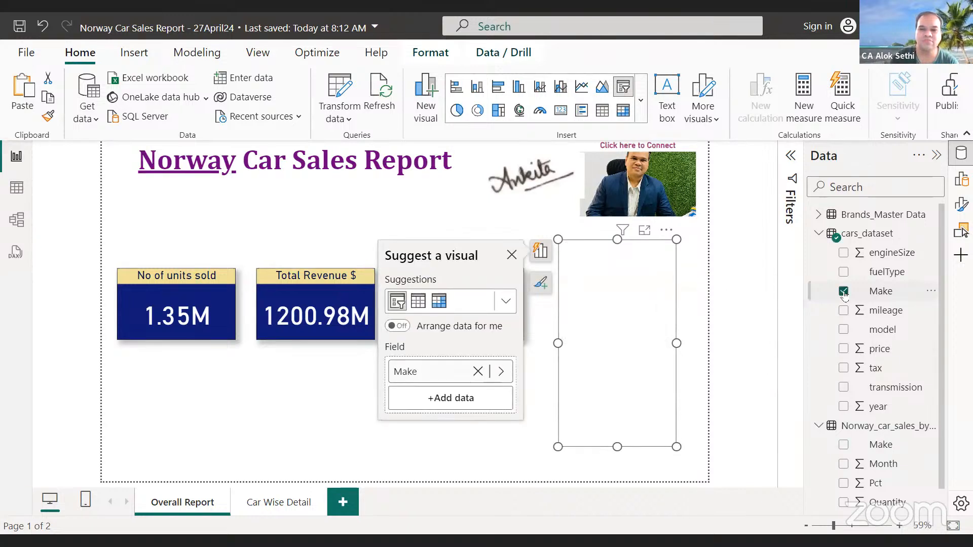
pyautogui.click(512, 256)
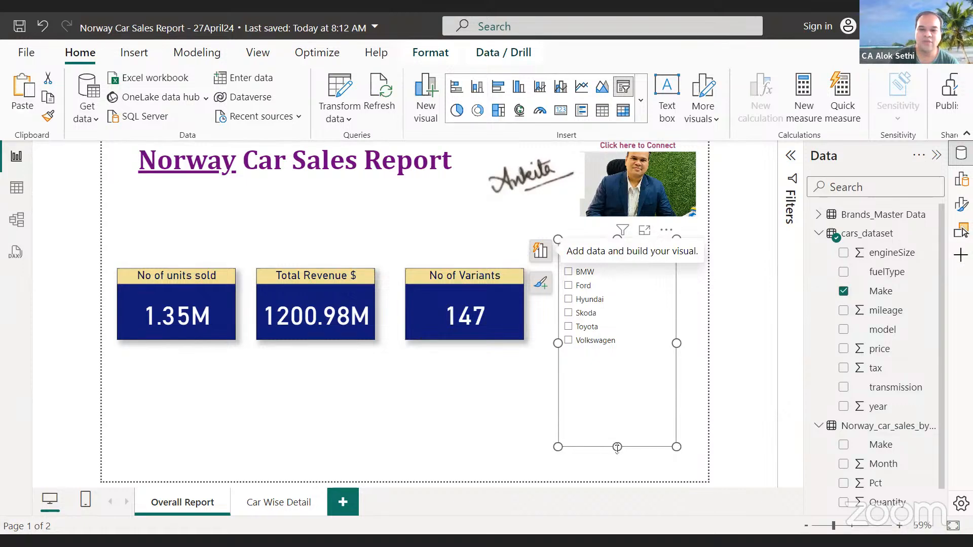
pyautogui.moveTo(616, 447); pyautogui.dragTo(586, 359)
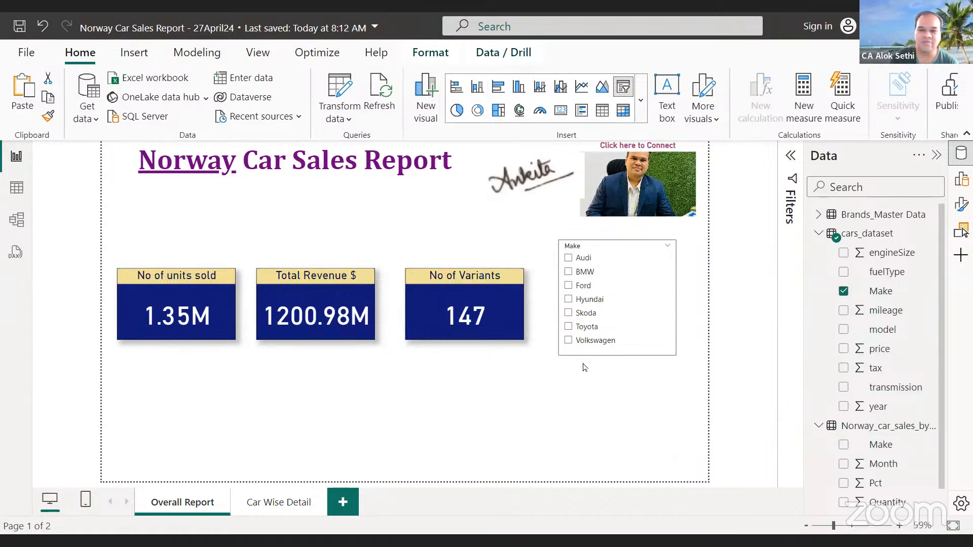
pyautogui.click(608, 388)
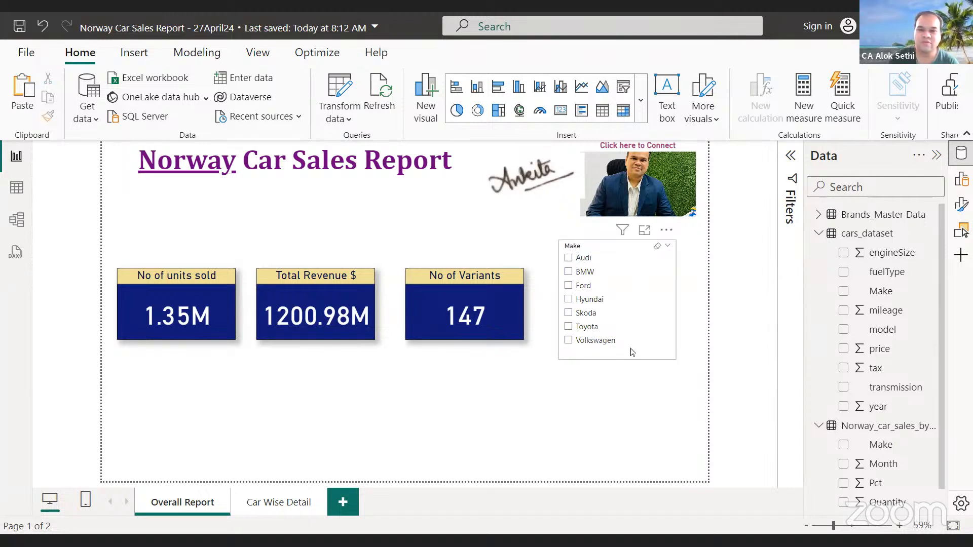
# Reposition the Make slicer directly beneath the photo, clear of the No of Variants card, and deselect it.
pyautogui.moveTo(633, 252); pyautogui.dragTo(580, 247)
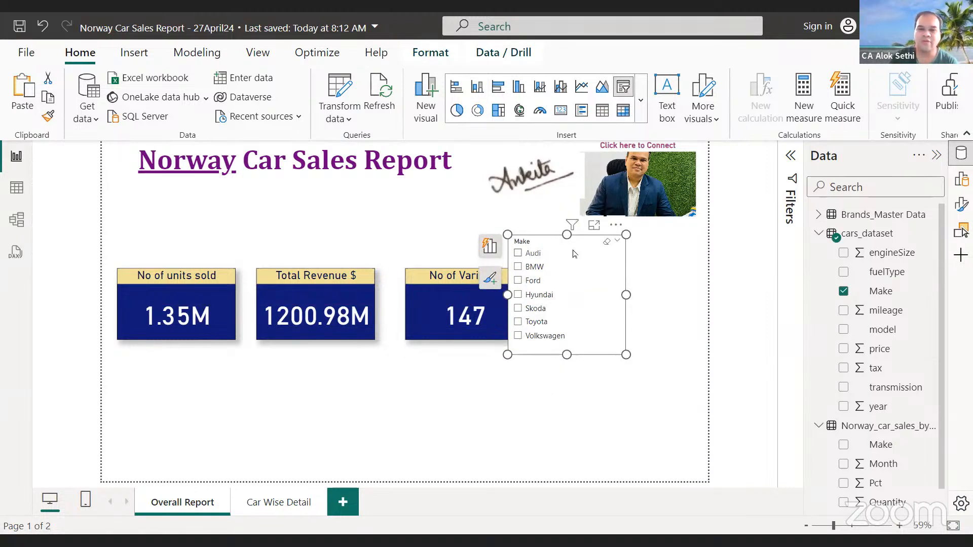
pyautogui.moveTo(573, 255); pyautogui.dragTo(632, 240)
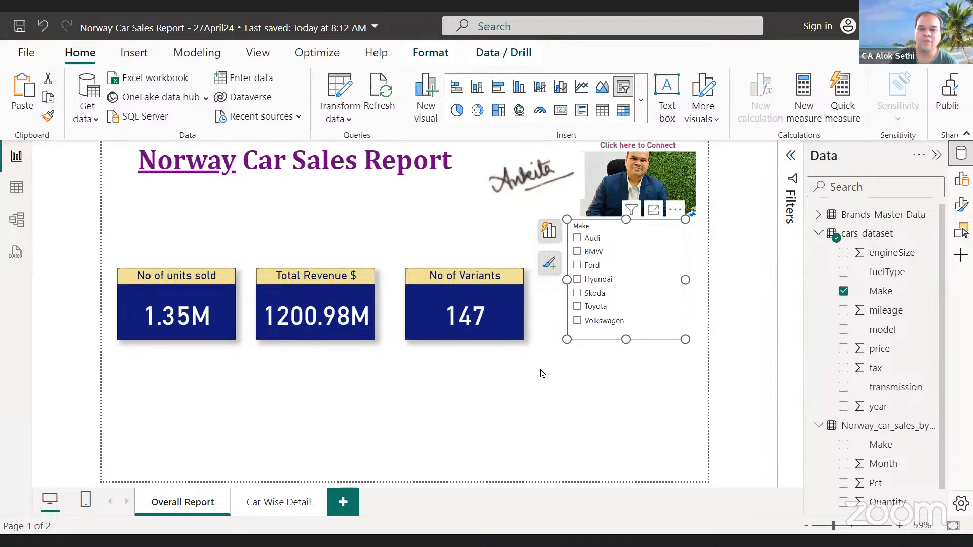
pyautogui.click(529, 412)
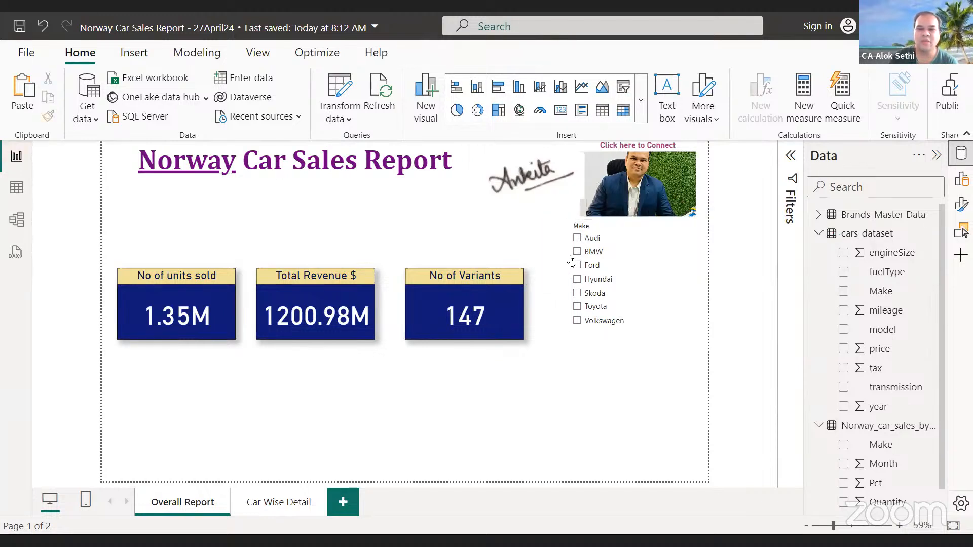
# Add a second slicer for the cars_dataset model field directly beneath the Make slicer, extending down to the page's lower edge.
pyautogui.click(622, 86)
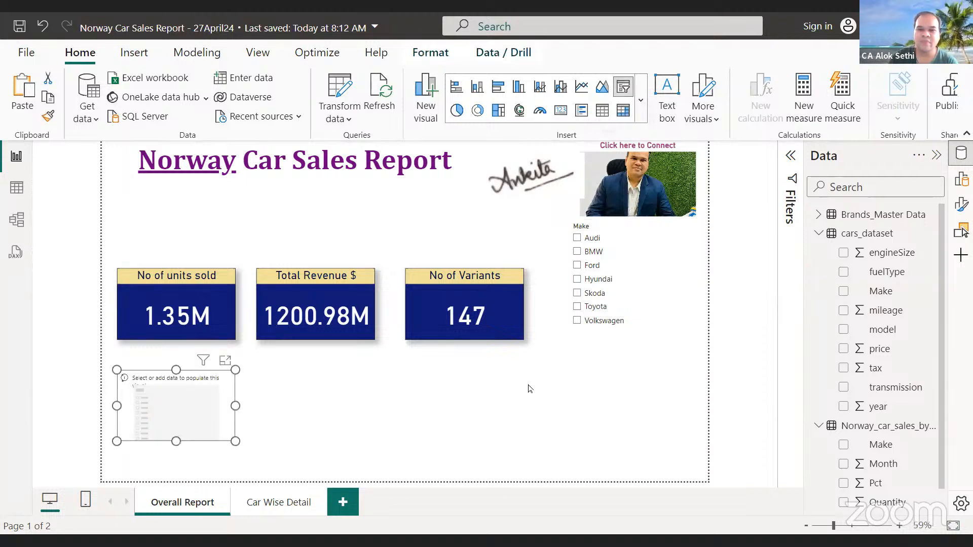
pyautogui.moveTo(158, 399); pyautogui.dragTo(490, 401)
pyautogui.moveTo(630, 379); pyautogui.dragTo(609, 370)
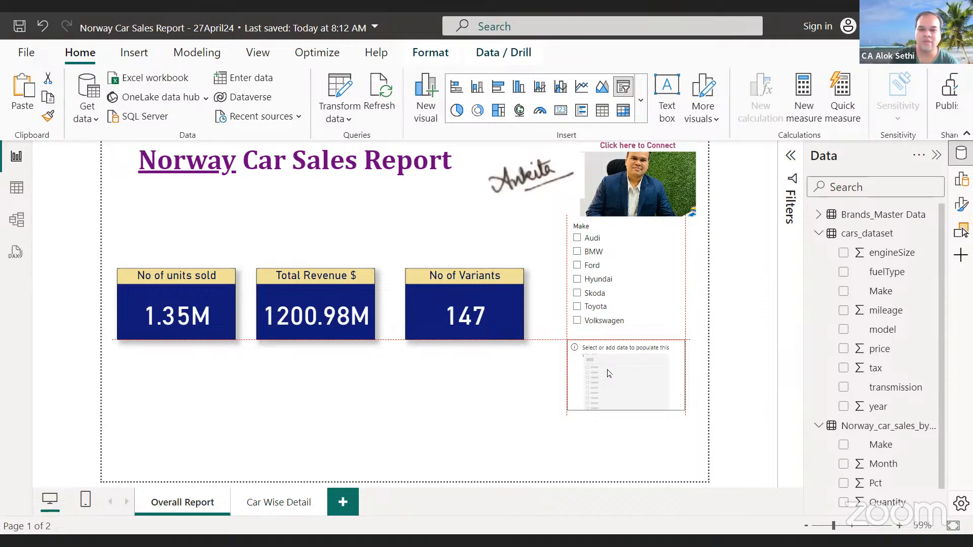
pyautogui.click(843, 330)
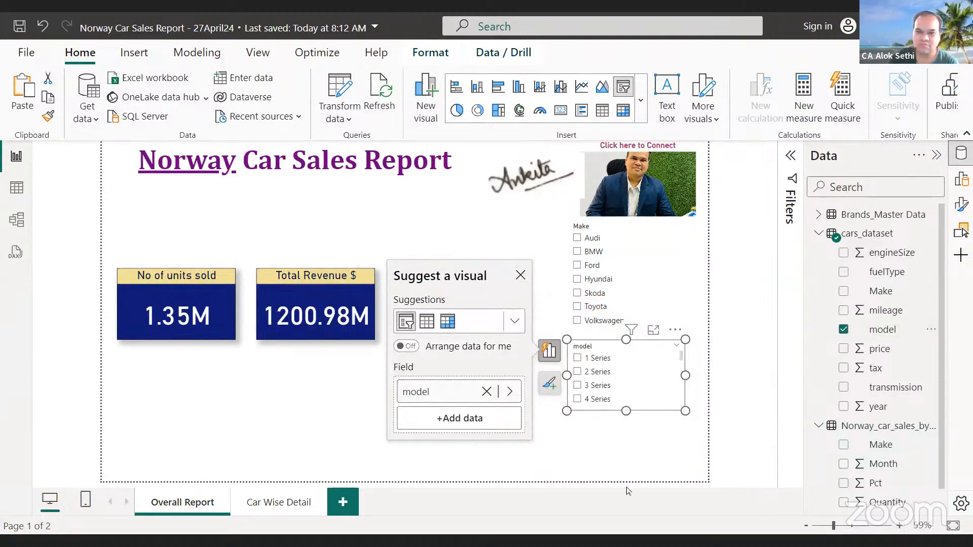
pyautogui.moveTo(627, 491); pyautogui.dragTo(627, 483)
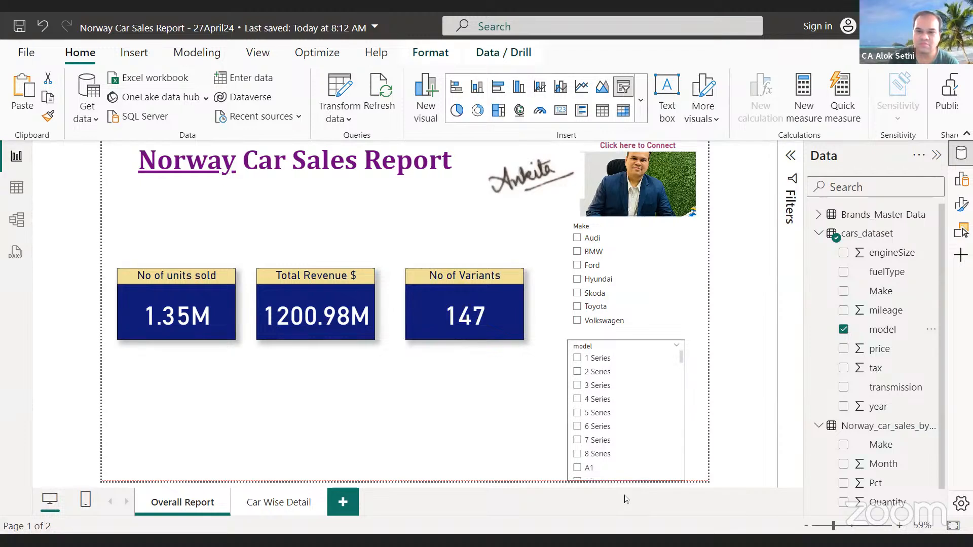
# Look through the model slicer's list of car models and dismiss the visual suggestions.
pyautogui.click(634, 382)
pyautogui.scroll(-3, 638, 383)
pyautogui.scroll(-15, 637, 383)
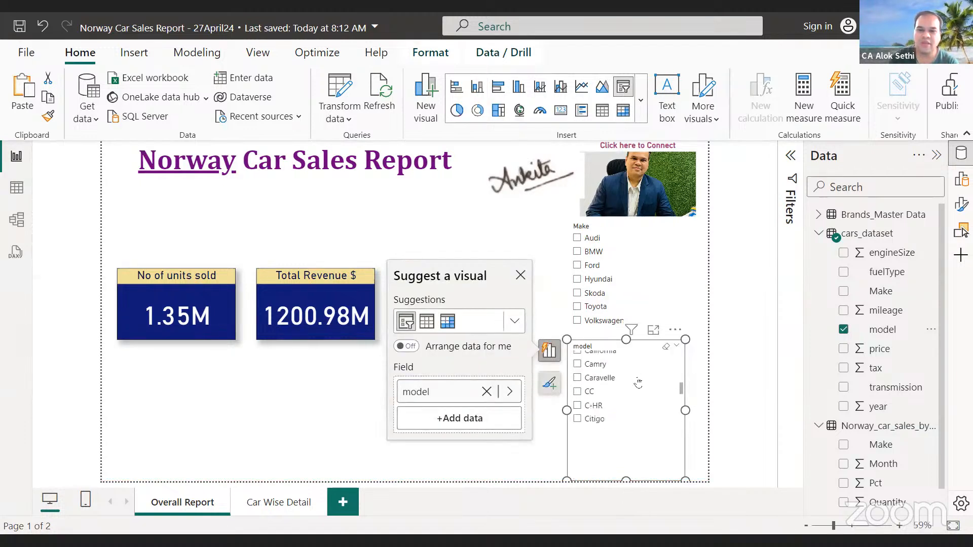
pyautogui.scroll(-10, 638, 383)
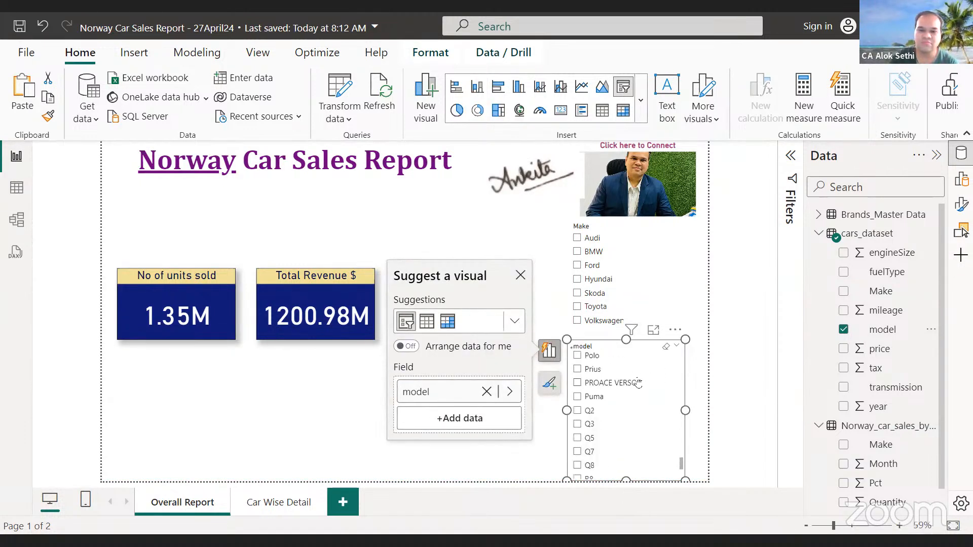
pyautogui.click(519, 275)
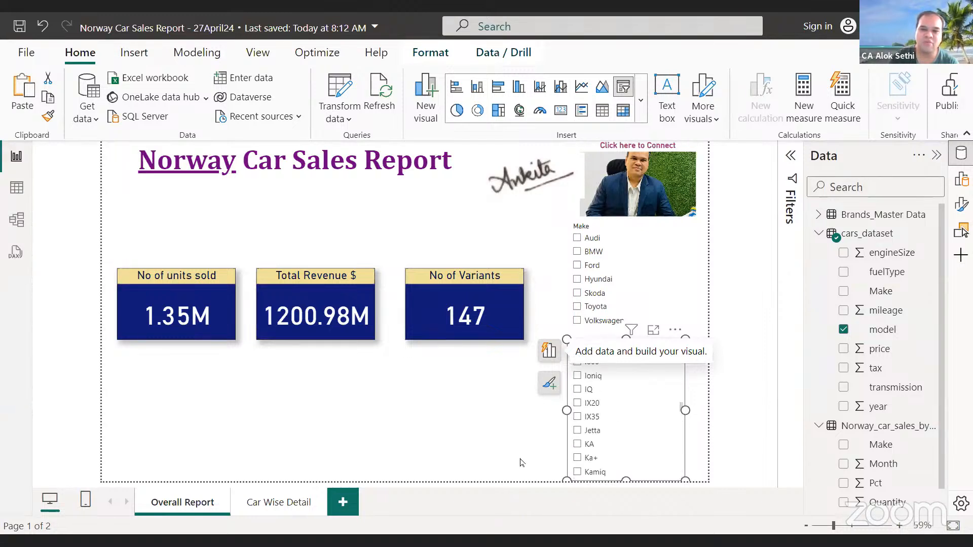
# Test the Make slicer's effect on the cards and model list with Audi, followed by BMW.
pyautogui.click(471, 439)
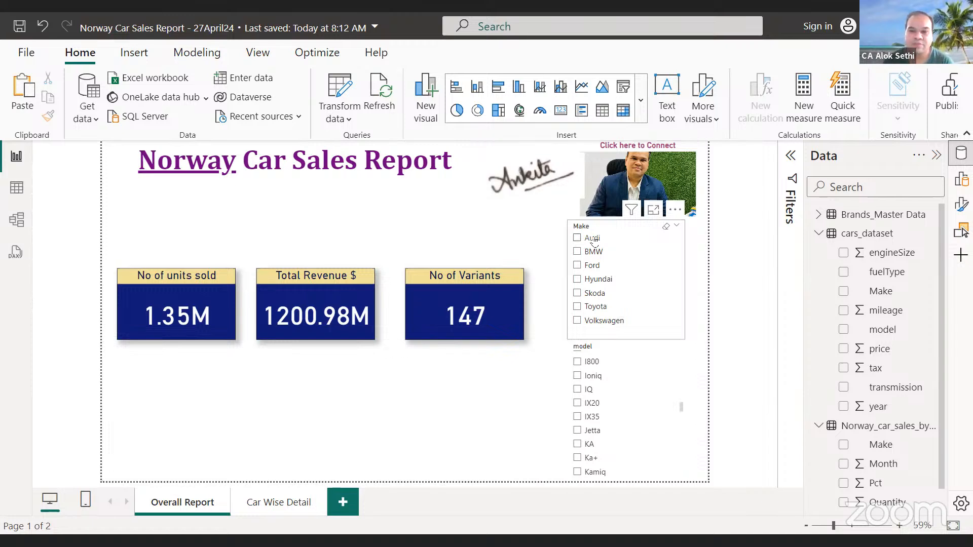
pyautogui.click(577, 238)
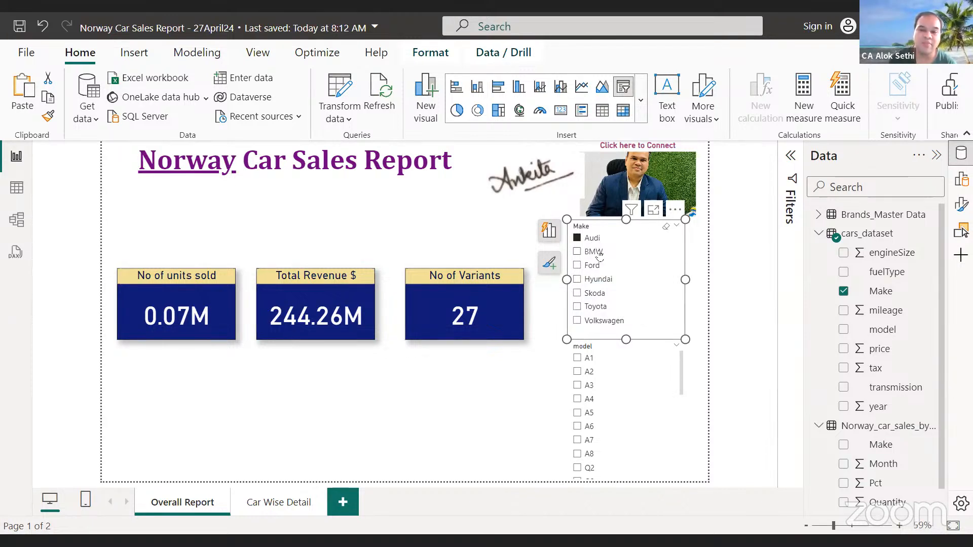
pyautogui.click(599, 256)
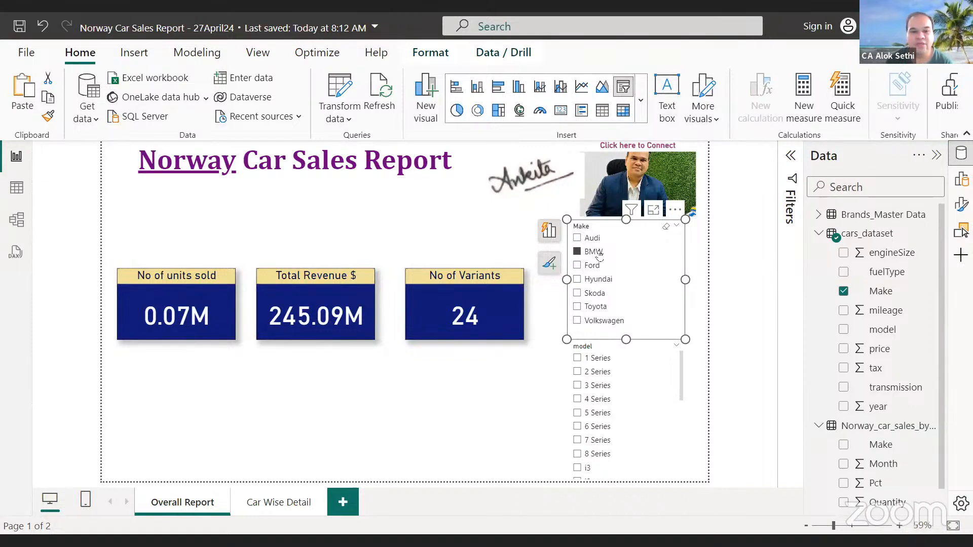
# Set the No of units sold card's callout value display units to Thousands after trying None.
pyautogui.click(194, 280)
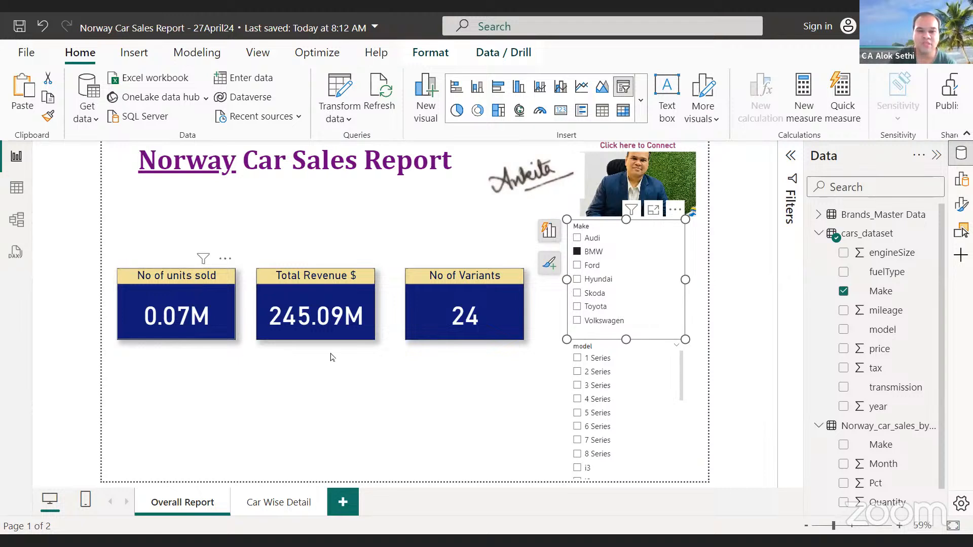
pyautogui.click(961, 204)
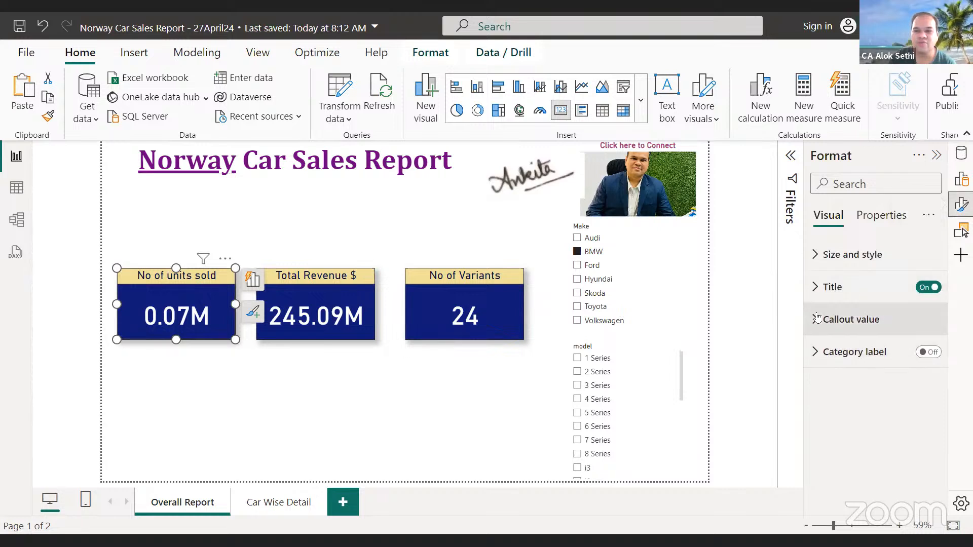
pyautogui.click(835, 335)
pyautogui.scroll(-3, 868, 365)
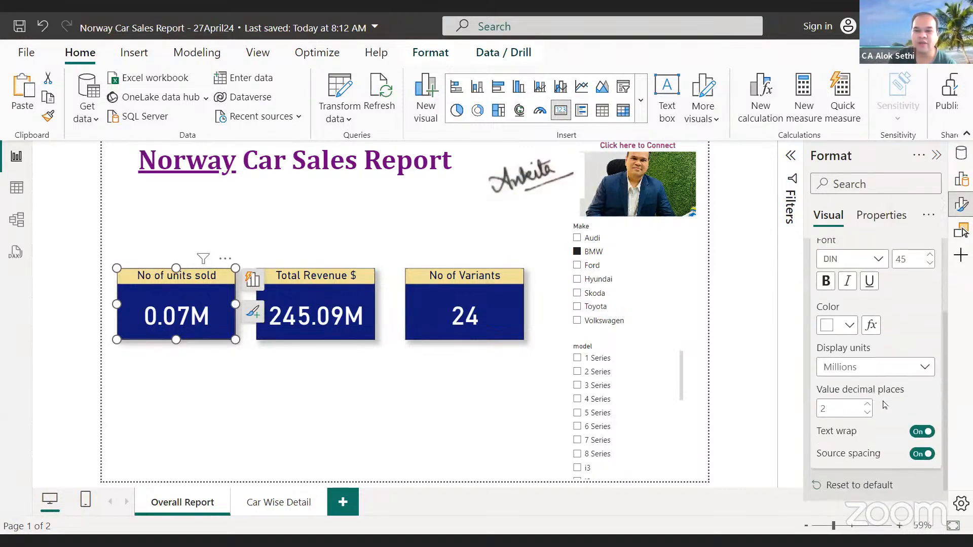
pyautogui.click(877, 375)
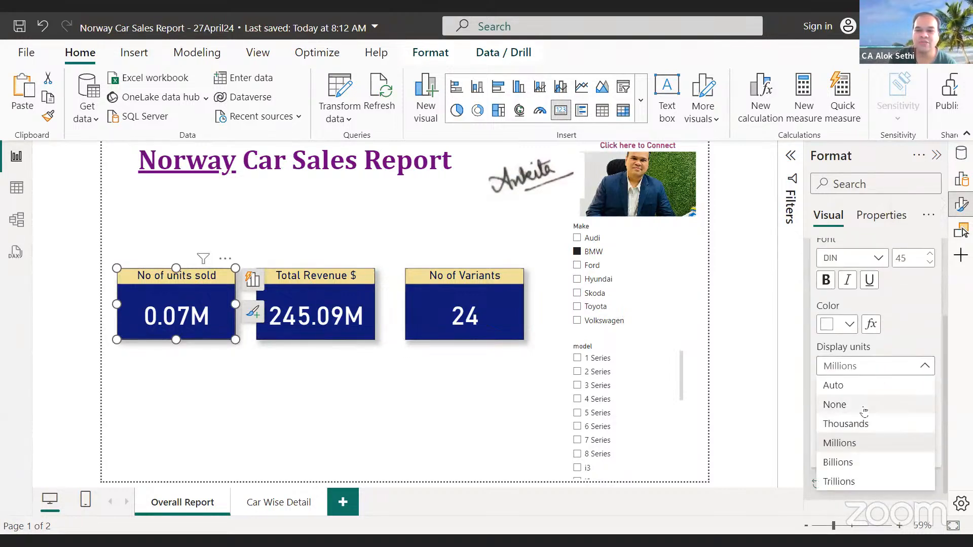
pyautogui.click(864, 411)
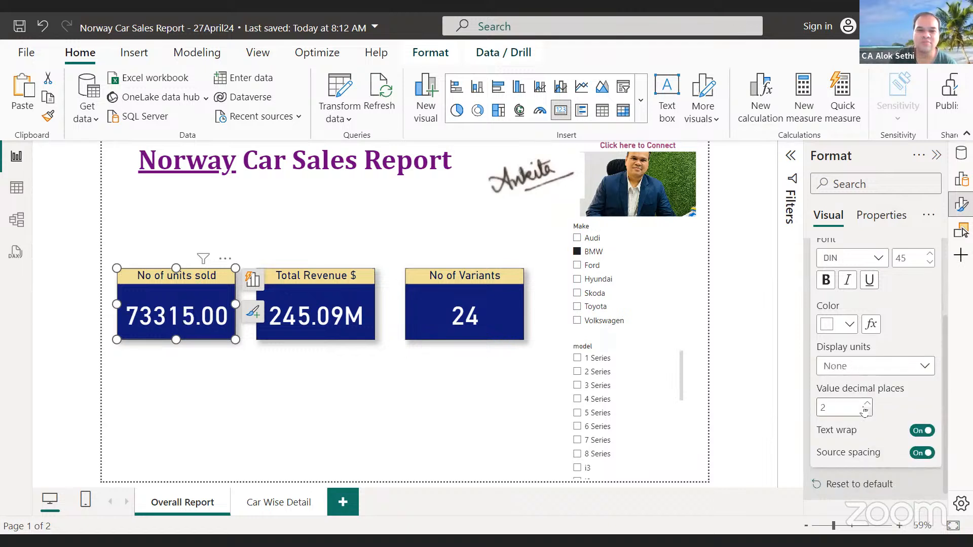
pyautogui.click(863, 364)
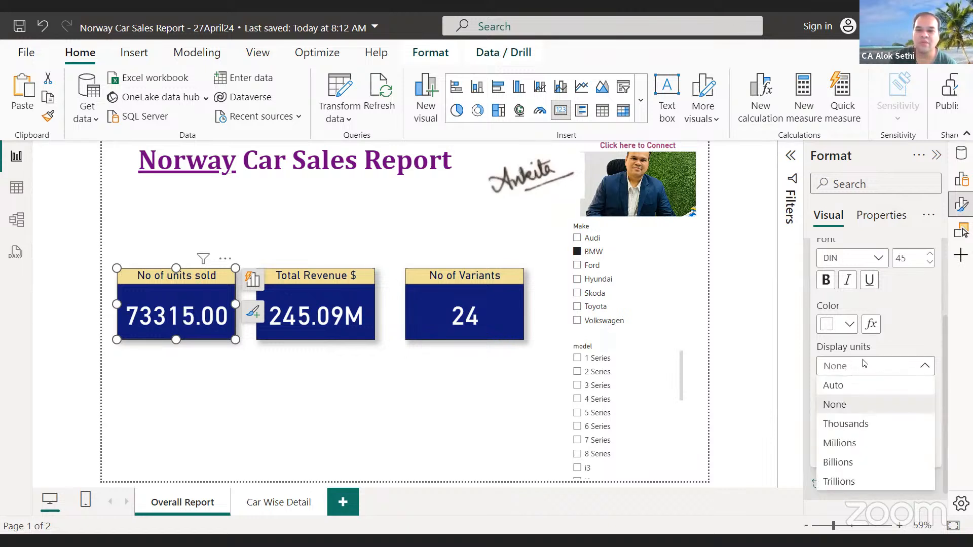
pyautogui.click(850, 427)
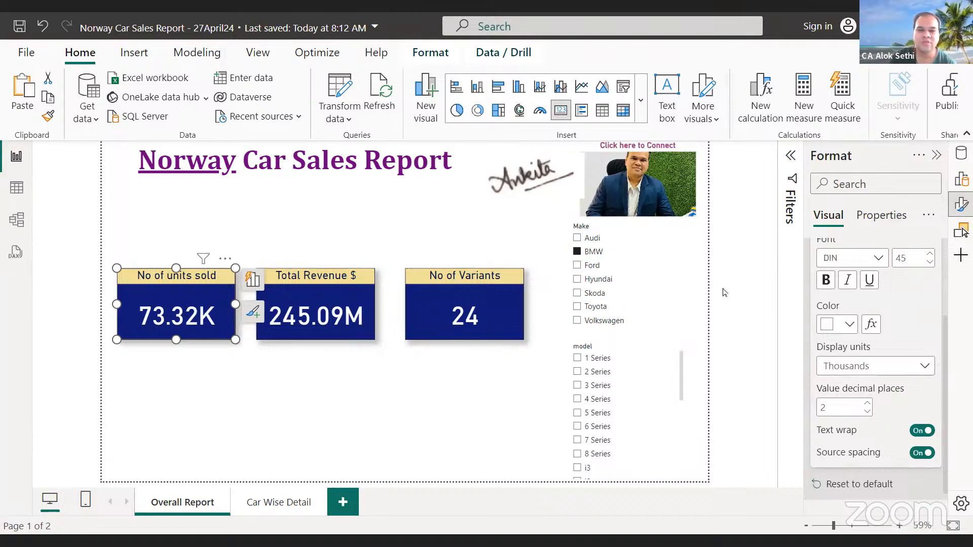
# Filter the page to Ford with the Make slicer and deselect the slicer.
pyautogui.click(755, 271)
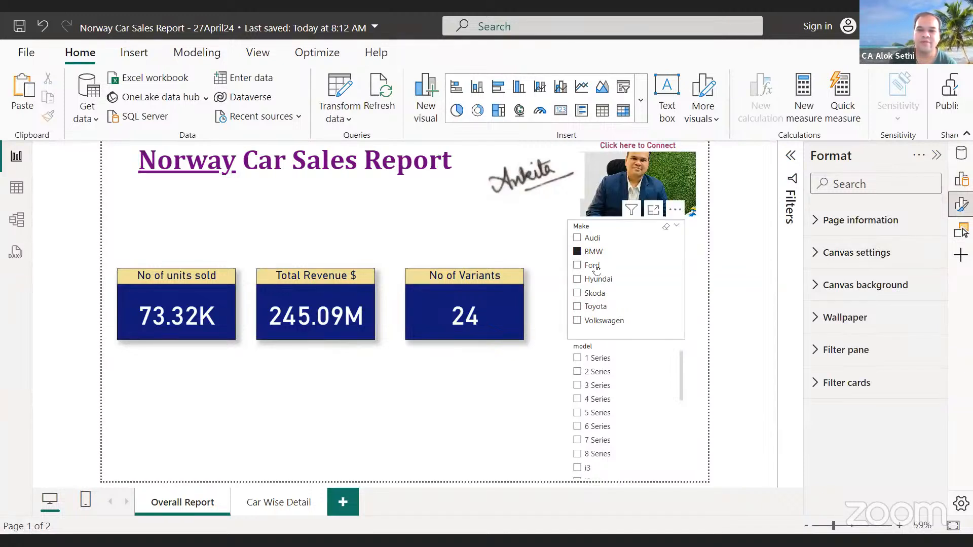
pyautogui.click(594, 266)
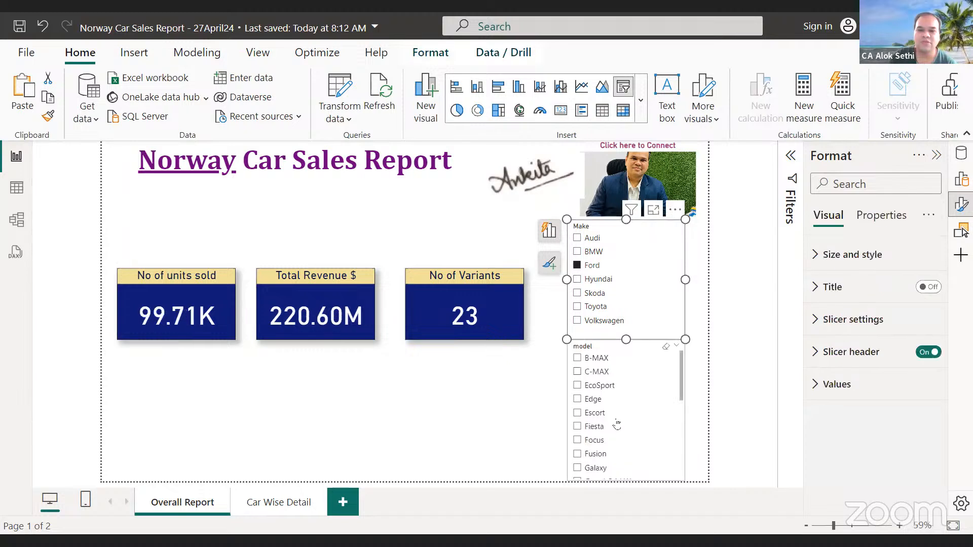
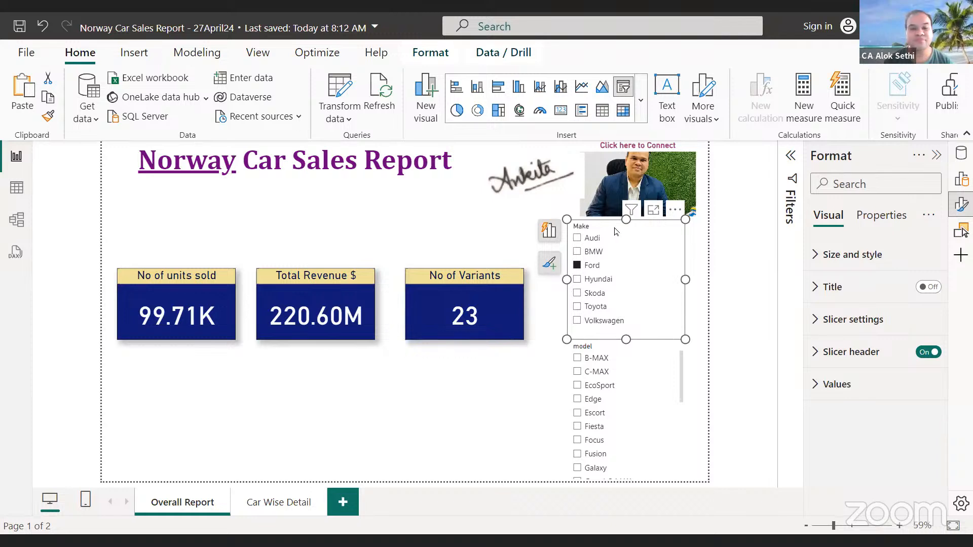
pyautogui.click(547, 398)
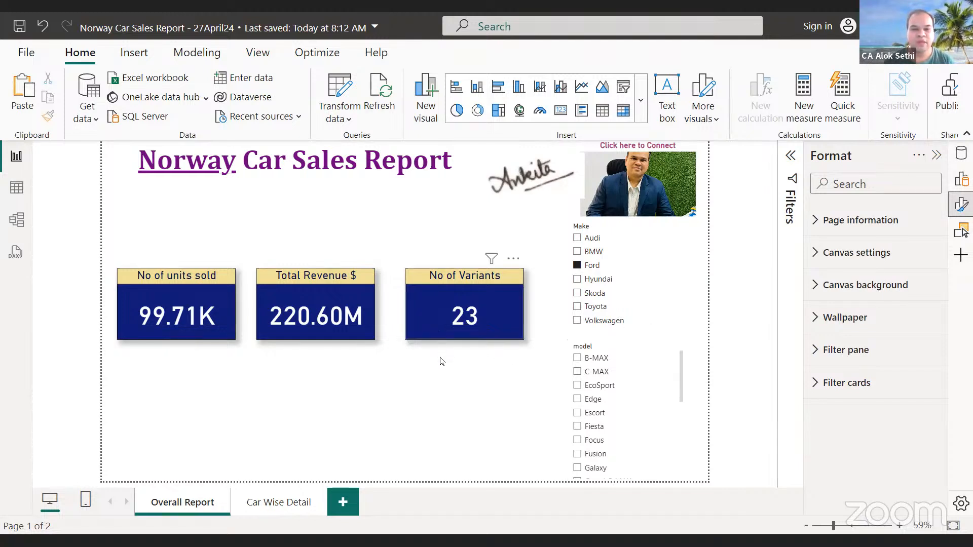
# Move the three cards down in a row and place the Make slicer above them, widened to nearly their full span.
pyautogui.moveTo(454, 317); pyautogui.dragTo(459, 367)
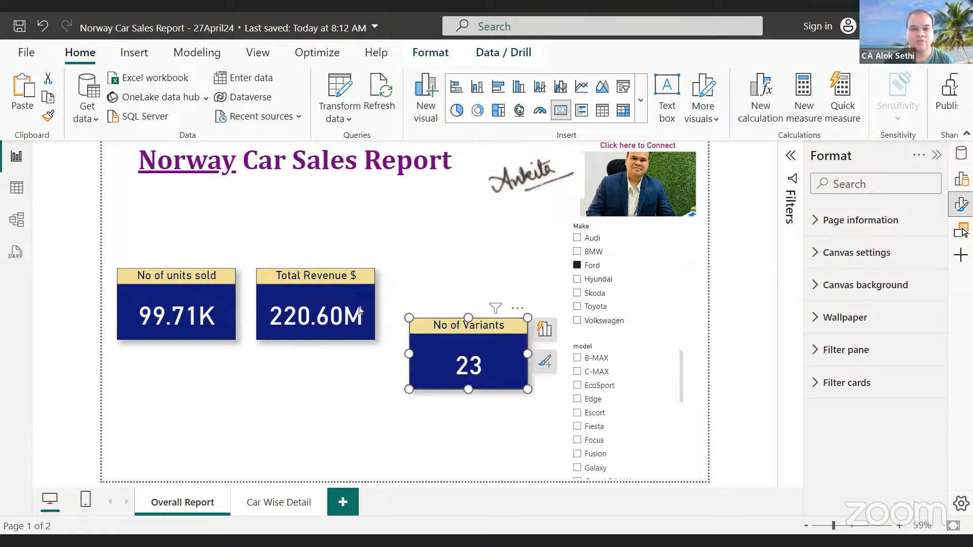
pyautogui.moveTo(335, 310); pyautogui.dragTo(342, 361)
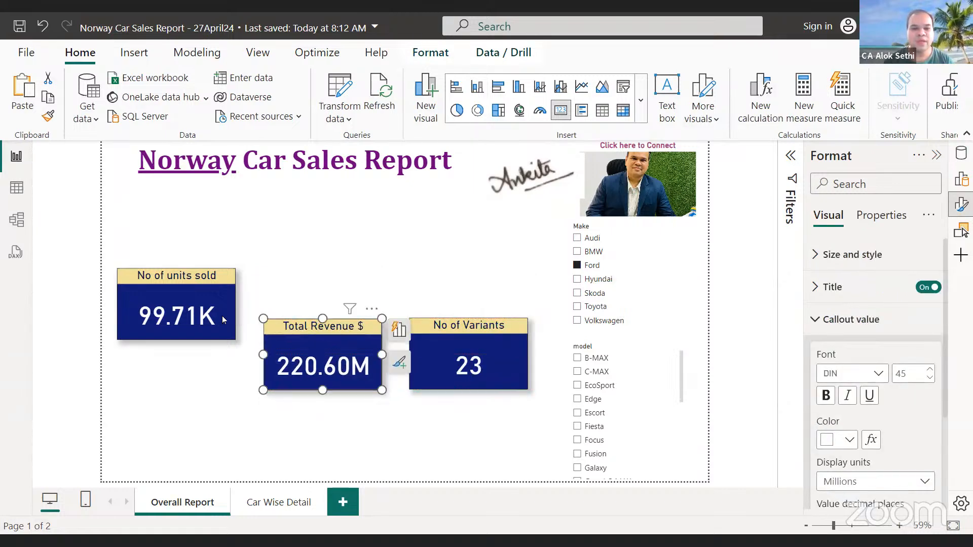
pyautogui.moveTo(222, 315); pyautogui.dragTo(210, 362)
pyautogui.moveTo(633, 222); pyautogui.dragTo(181, 204)
pyautogui.moveTo(242, 257); pyautogui.dragTo(567, 268)
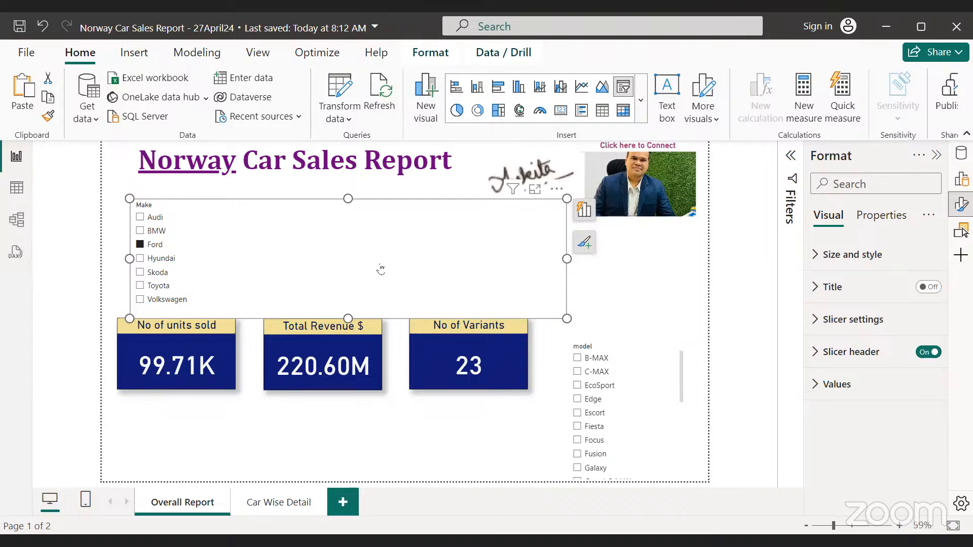
# In the table view, set the data category of the Logo.png link column in Brands_Master Data to Image URL.
pyautogui.click(17, 189)
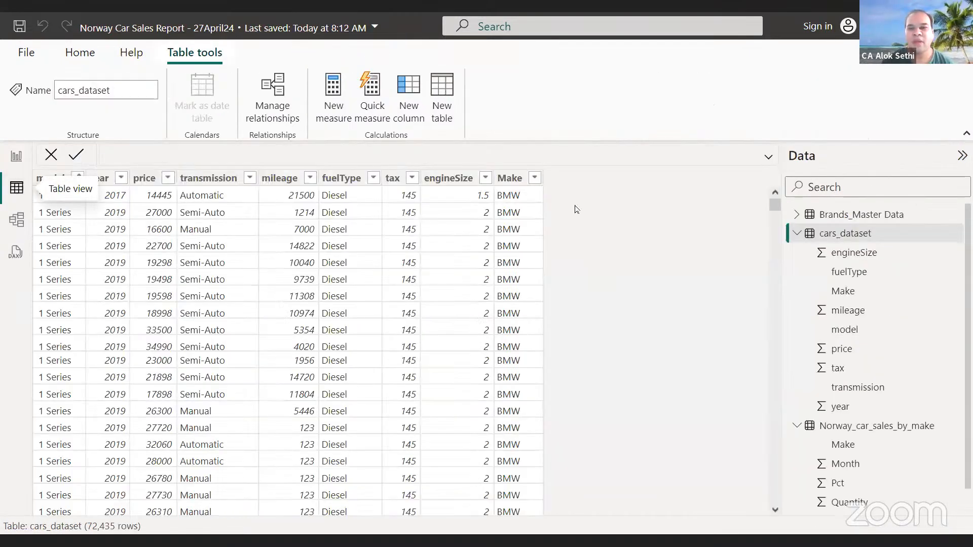
pyautogui.click(824, 217)
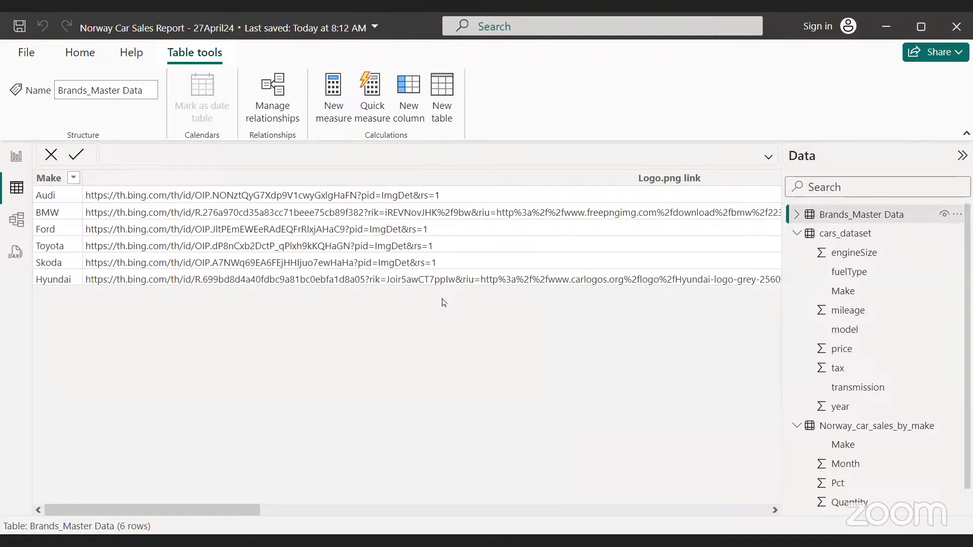
pyautogui.click(962, 156)
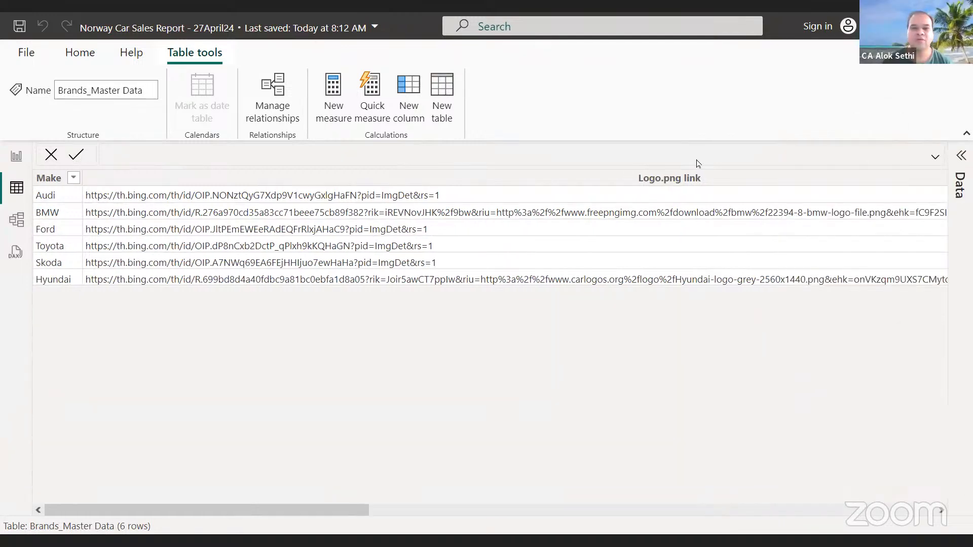
pyautogui.click(667, 183)
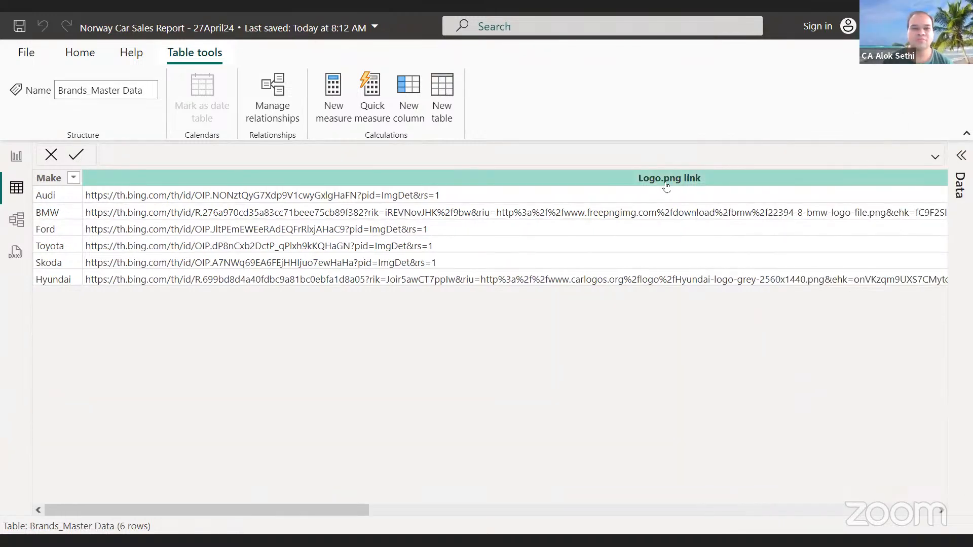
pyautogui.click(667, 187)
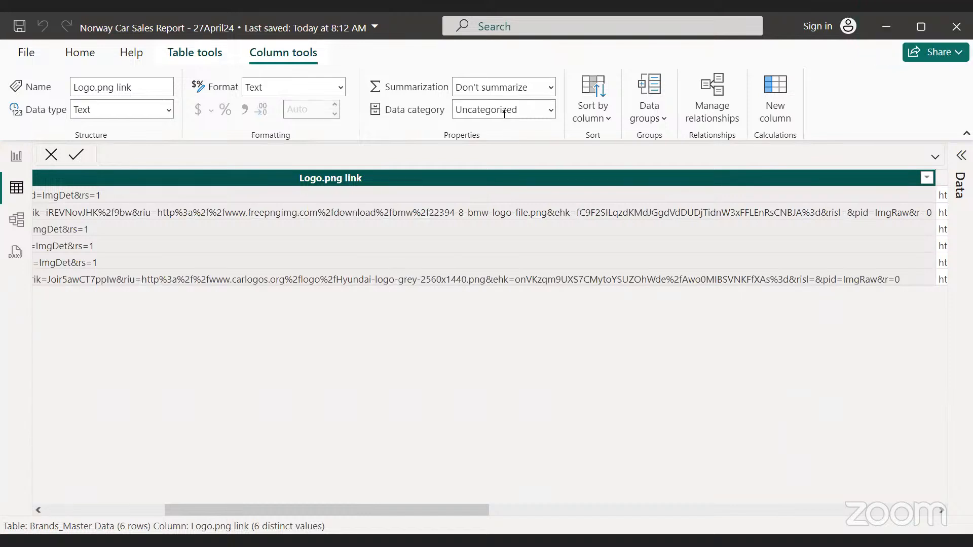
pyautogui.click(550, 112)
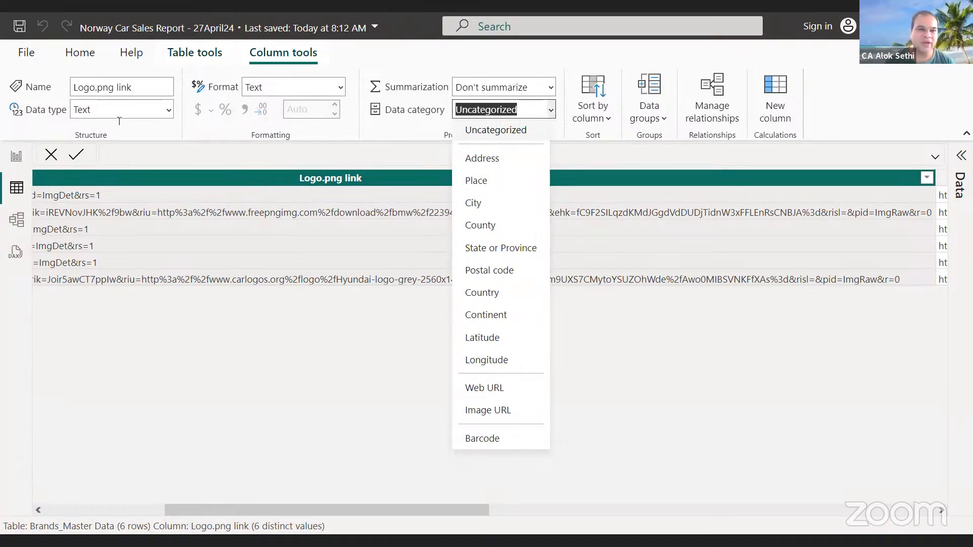
pyautogui.click(168, 111)
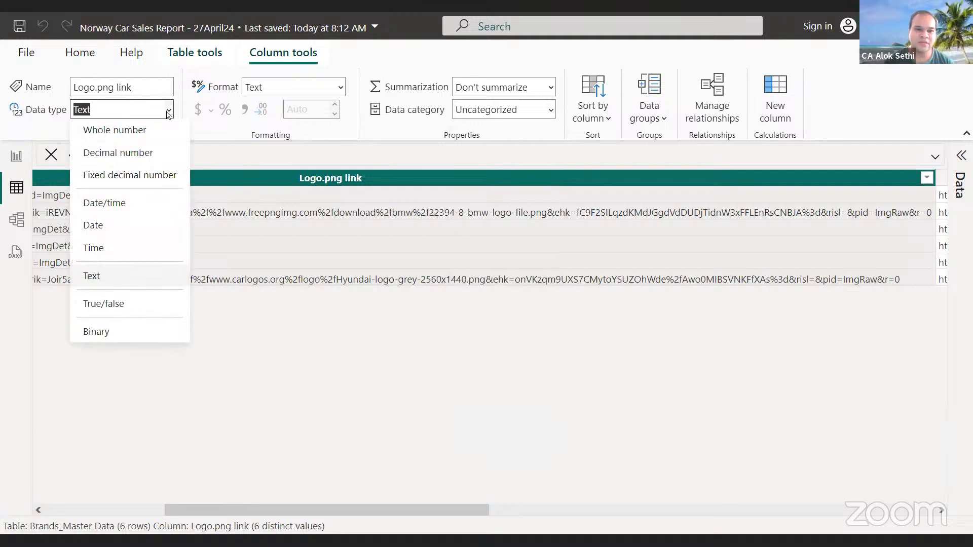
pyautogui.click(168, 111)
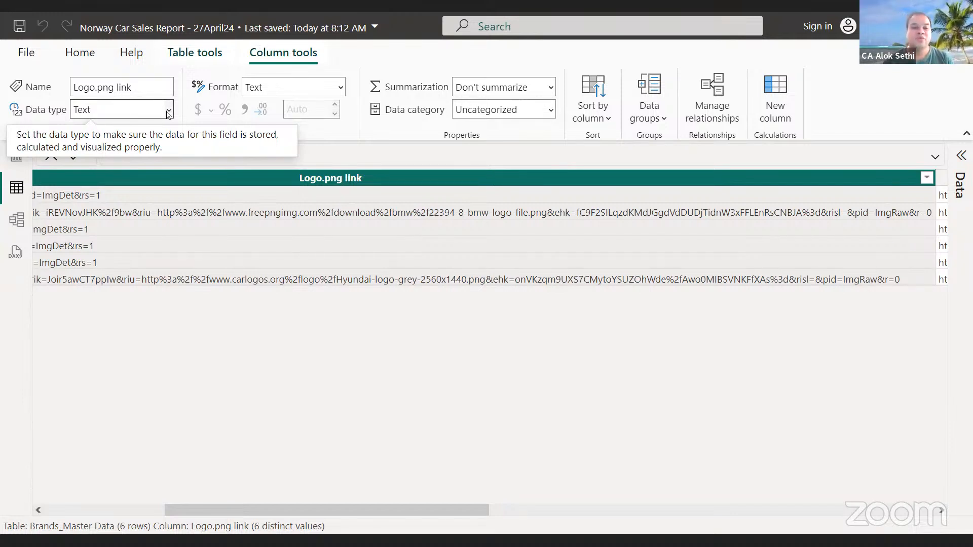
pyautogui.click(550, 110)
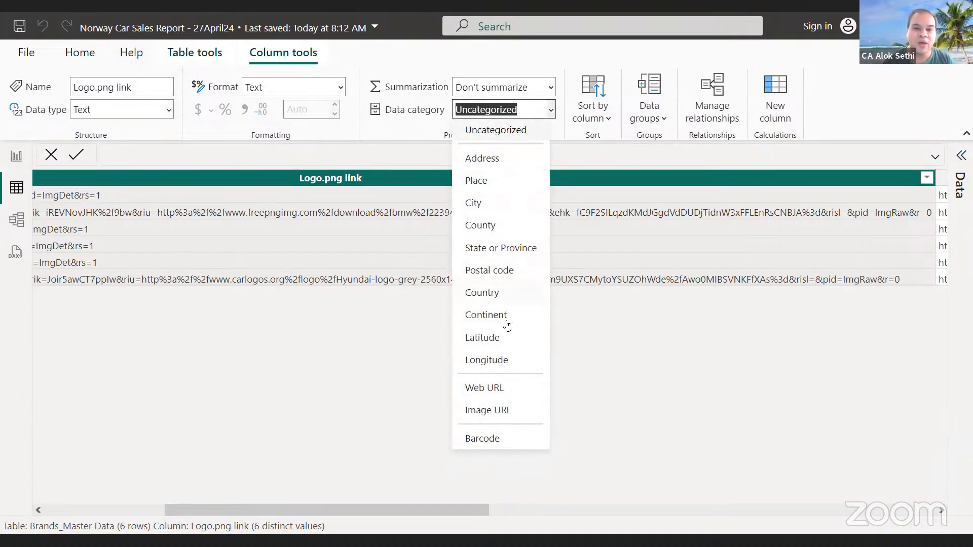
pyautogui.click(513, 416)
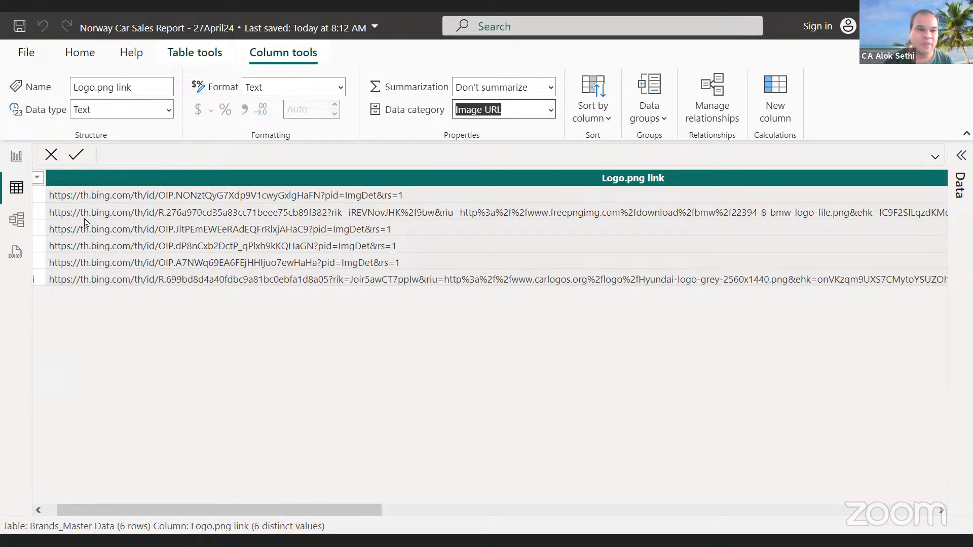
# Back in the report view, narrow the Make slicer to fit its list above the No of units sold card.
pyautogui.click(16, 156)
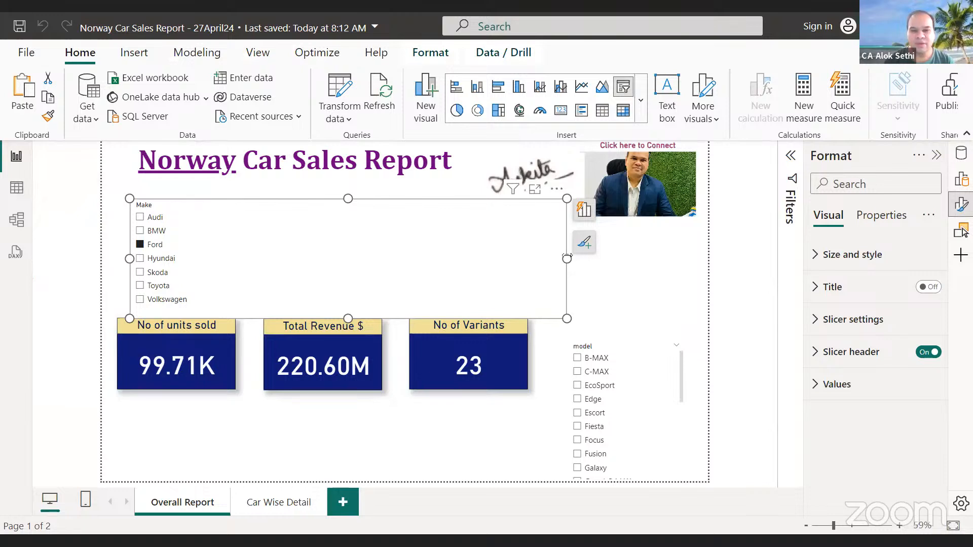
pyautogui.moveTo(567, 258); pyautogui.dragTo(212, 230)
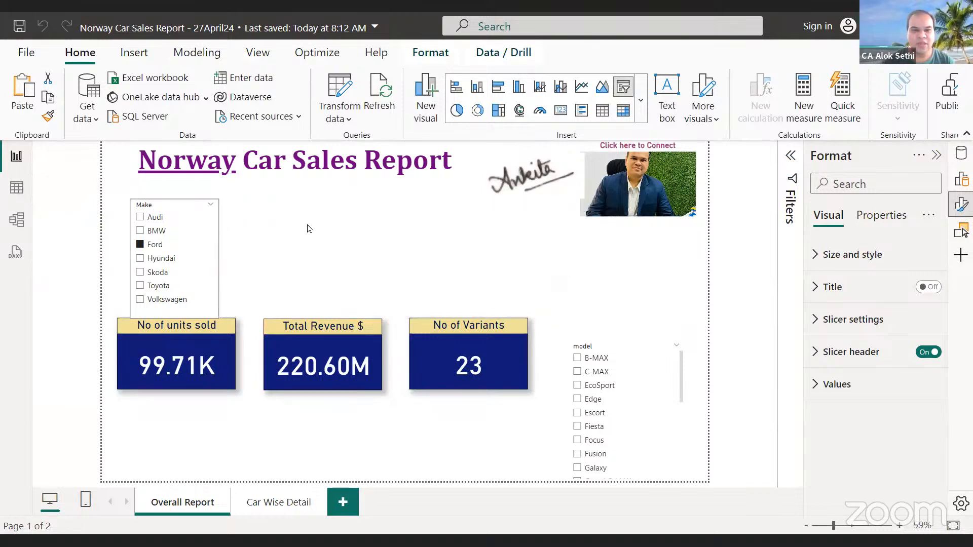
pyautogui.click(308, 228)
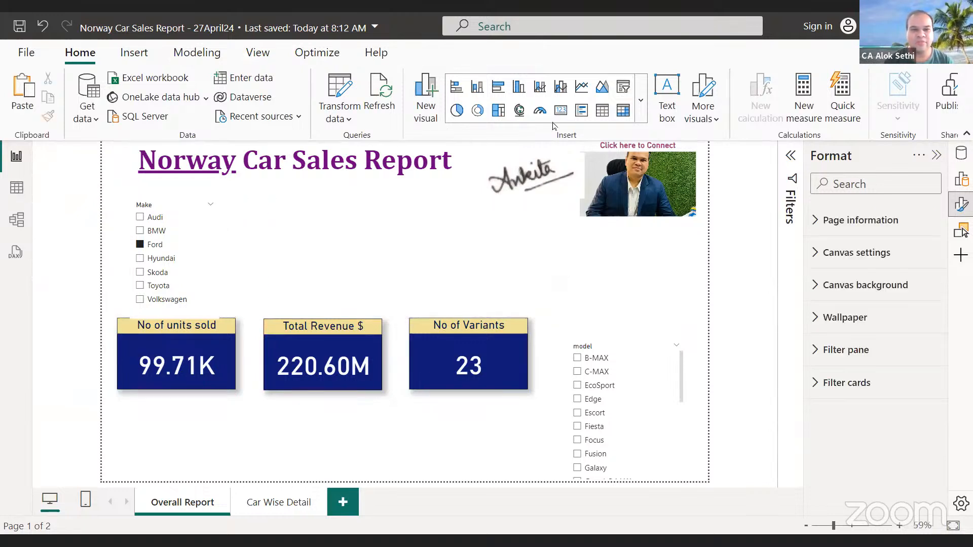
# Insert a slicer beside the Make slicer with the Image field of Brands_Master Data, made slightly taller and widened to the No of Variants card's outer edge.
pyautogui.click(625, 90)
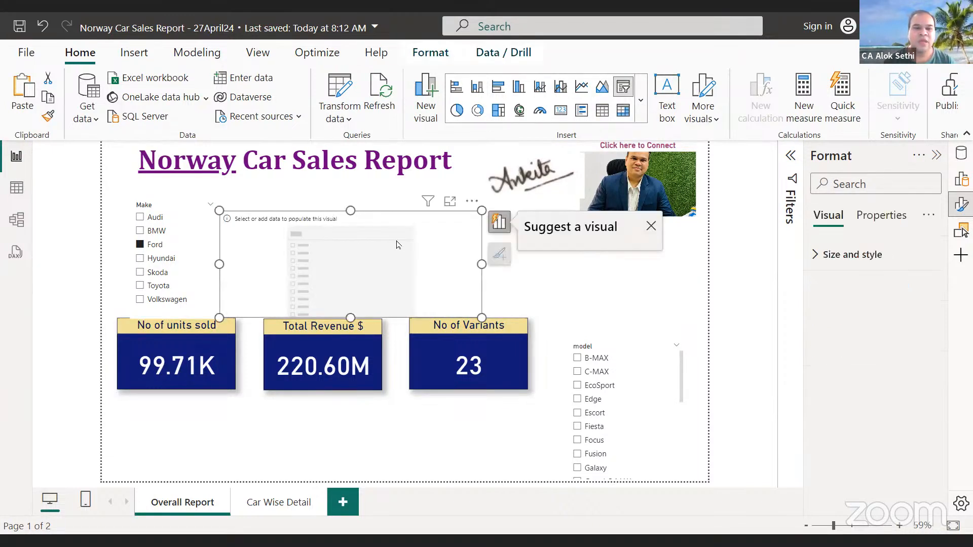
pyautogui.moveTo(349, 210); pyautogui.dragTo(350, 198)
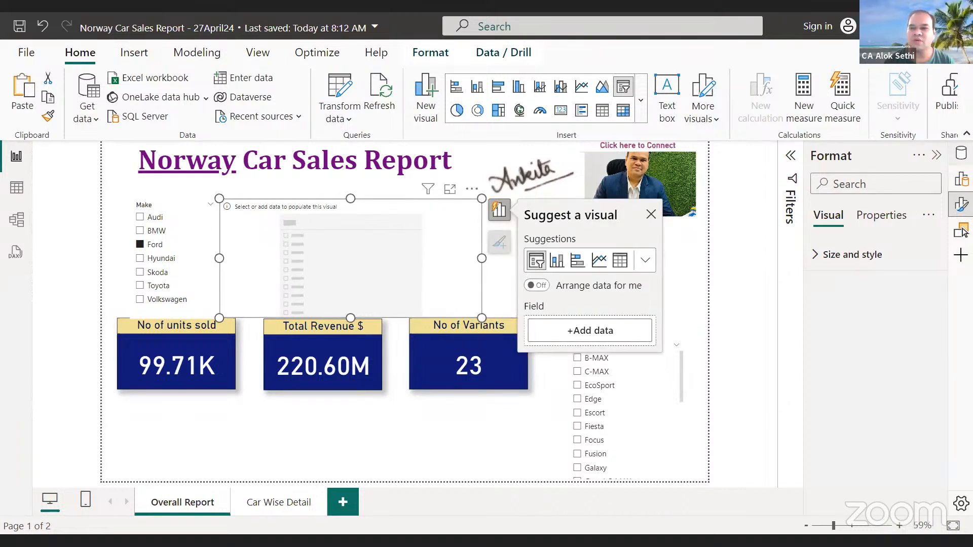
pyautogui.click(961, 153)
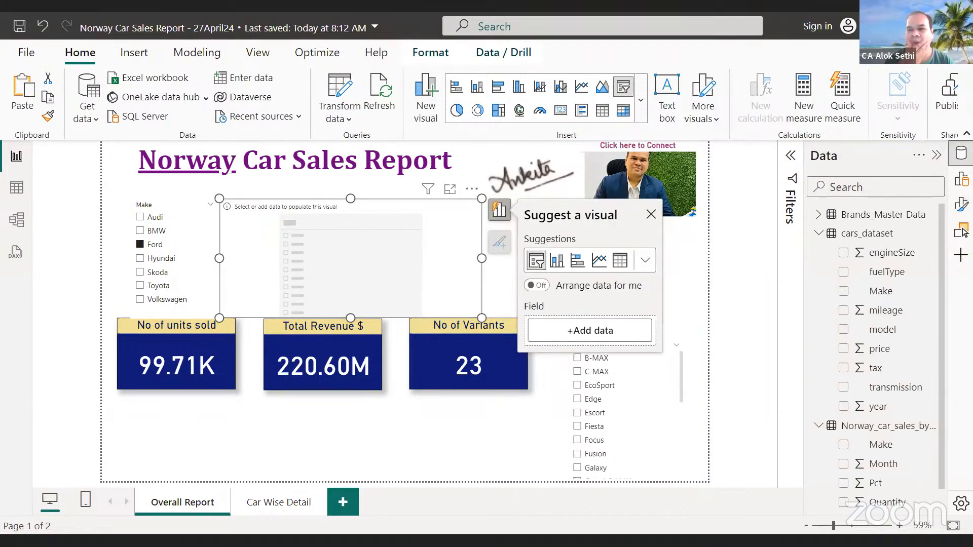
pyautogui.click(817, 231)
pyautogui.click(817, 215)
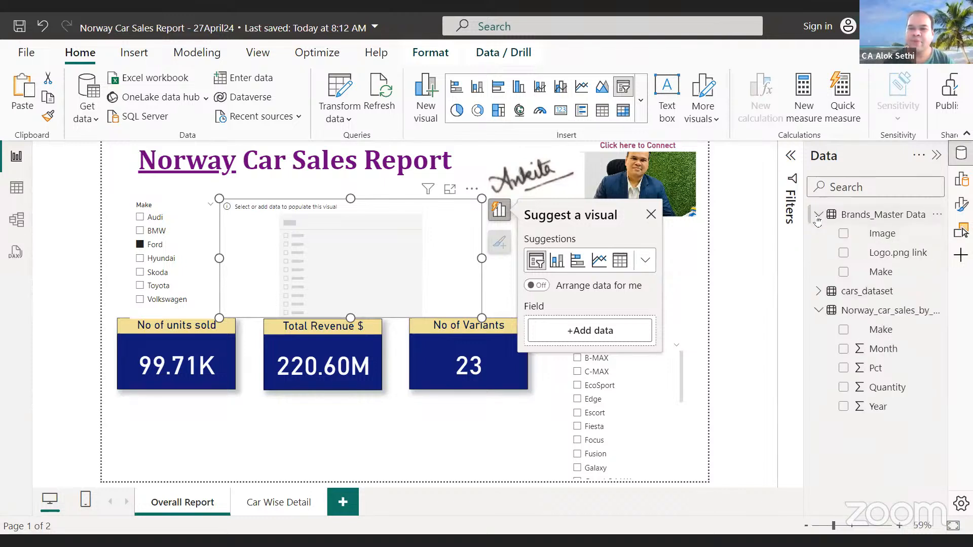
pyautogui.click(844, 234)
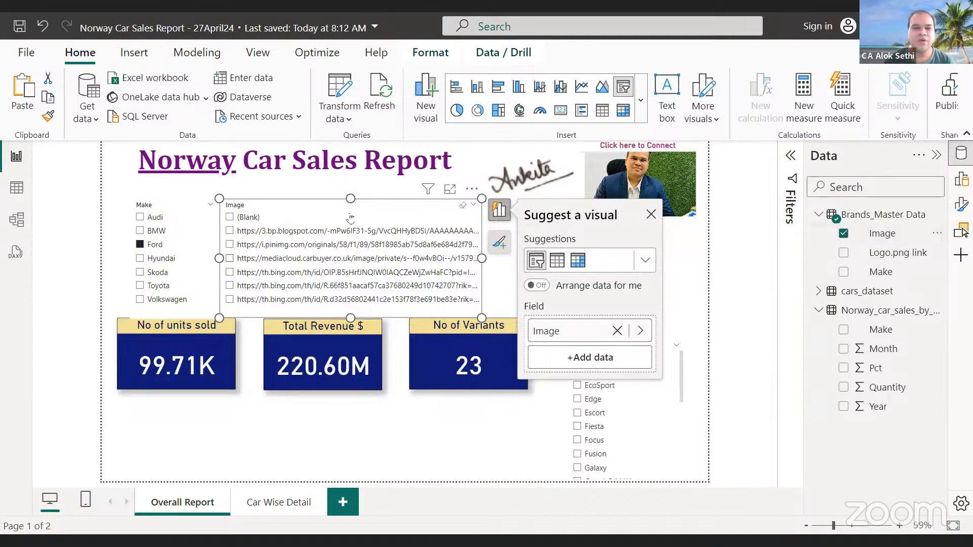
pyautogui.moveTo(481, 259); pyautogui.dragTo(527, 258)
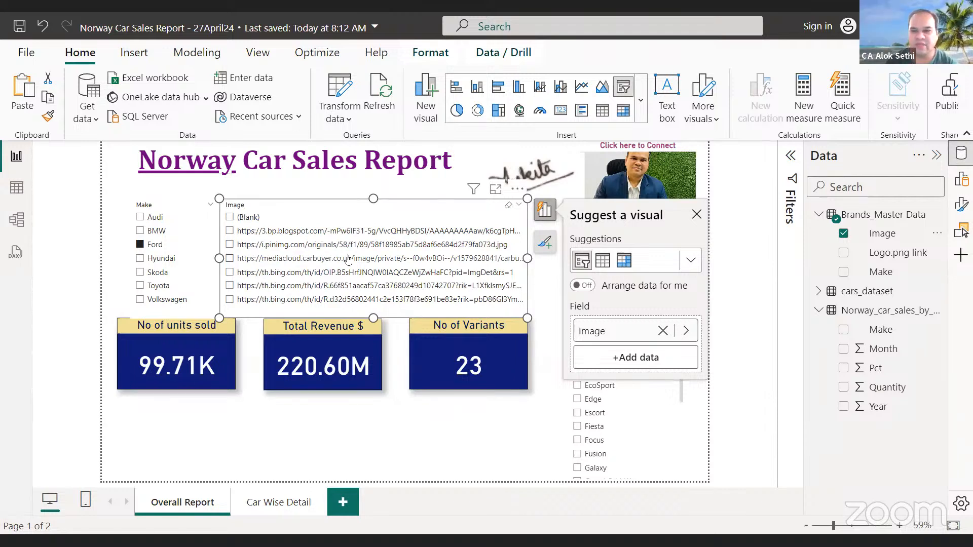
# Replace the Image field in the new slicer with the Logo.png link field and dismiss the visual suggestions.
pyautogui.click(843, 234)
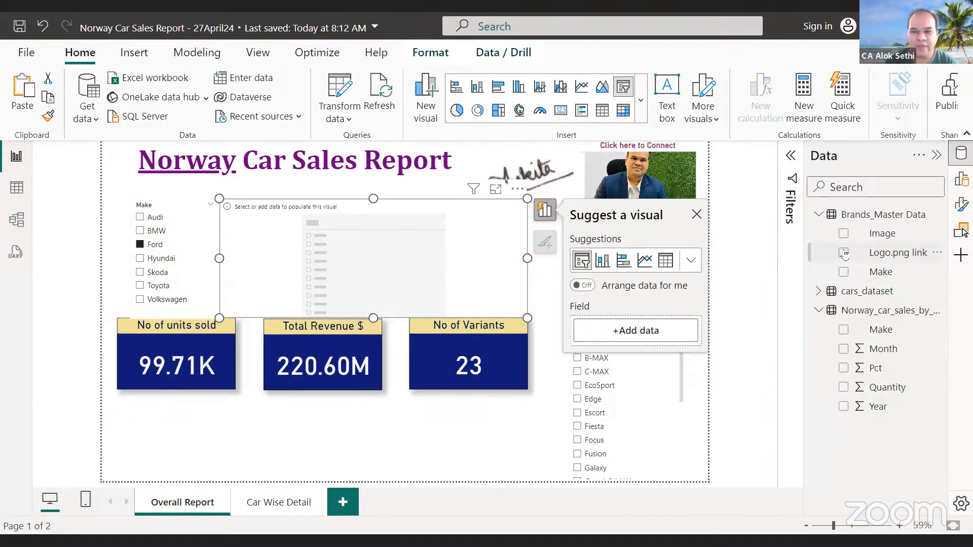
pyautogui.click(843, 252)
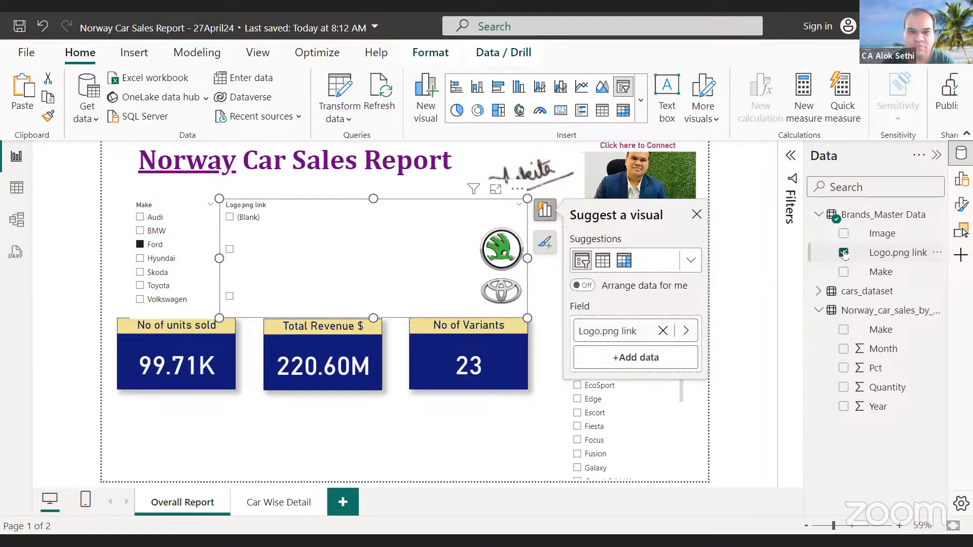
pyautogui.click(696, 214)
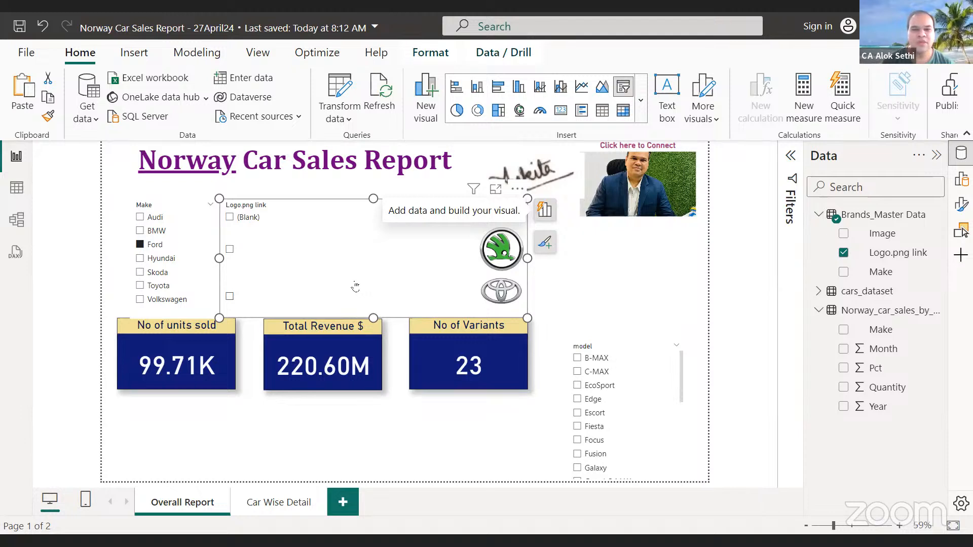
# Stretch the logo slicer down to the page's lower edge to view its logos, and shorten it to end just above the cards.
pyautogui.press('Down')
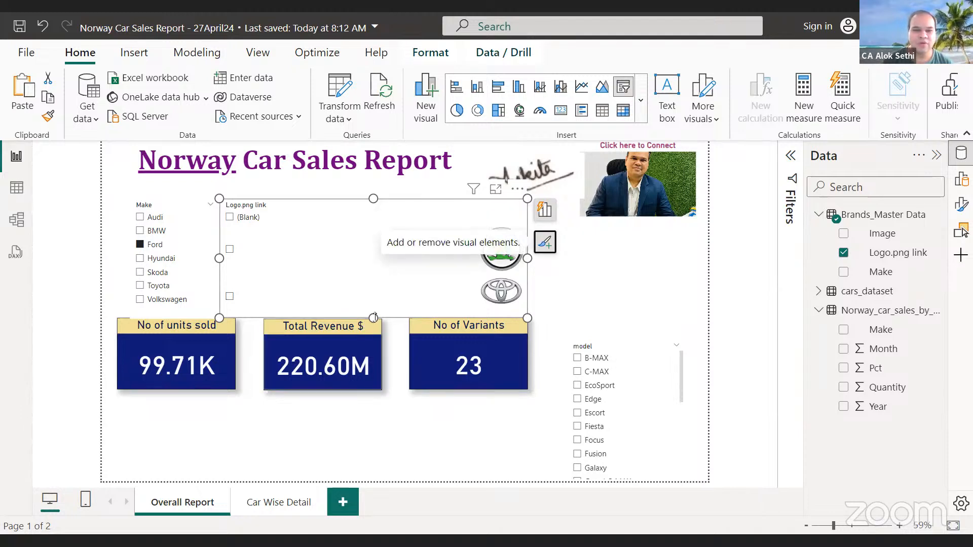
pyautogui.moveTo(379, 382); pyautogui.dragTo(388, 481)
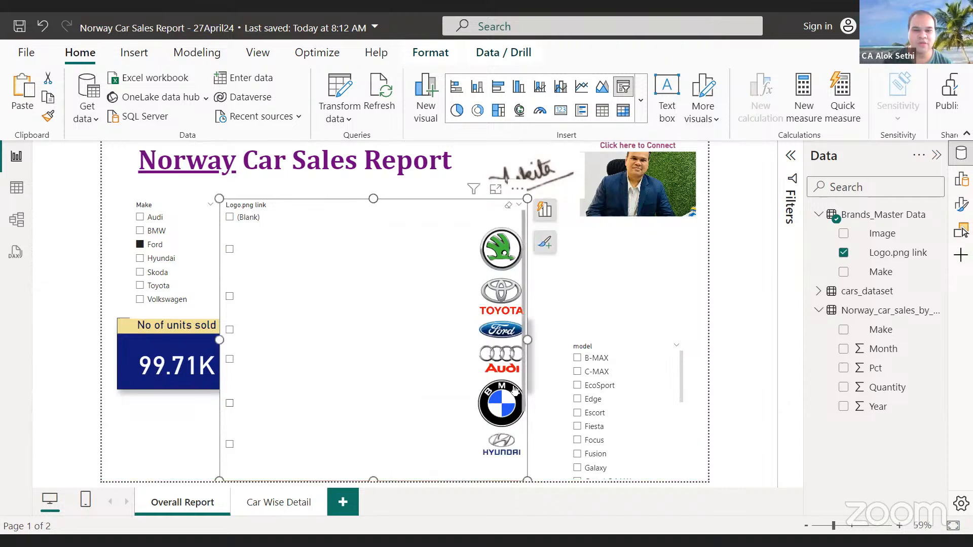
pyautogui.moveTo(523, 390); pyautogui.dragTo(529, 326)
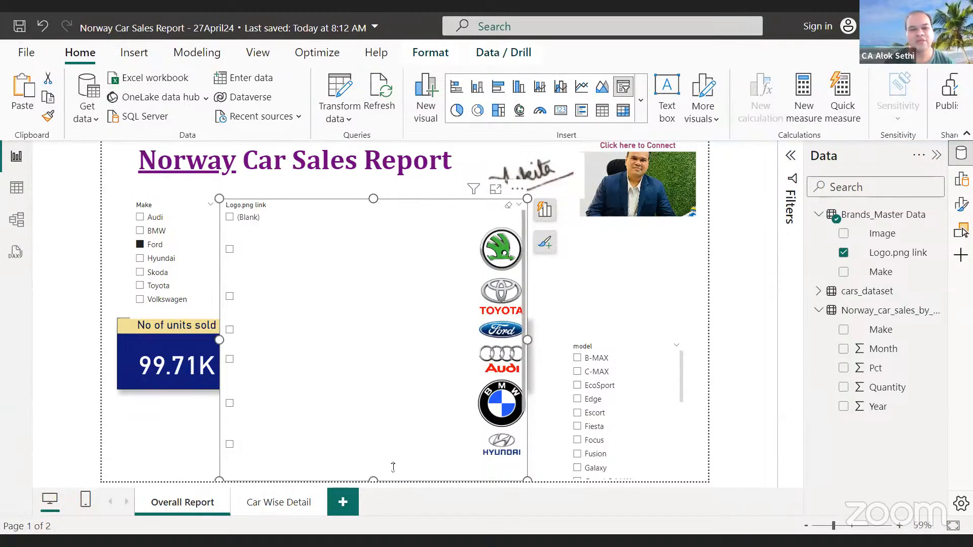
pyautogui.moveTo(393, 467); pyautogui.dragTo(346, 287)
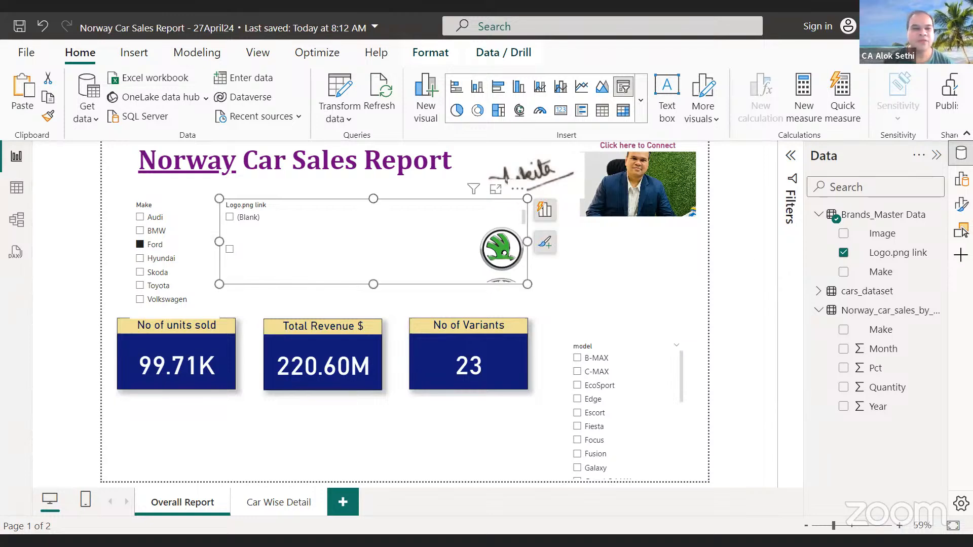
# In the table view, set the data category of the Image column in Brands_Master Data to Image URL.
pyautogui.click(17, 188)
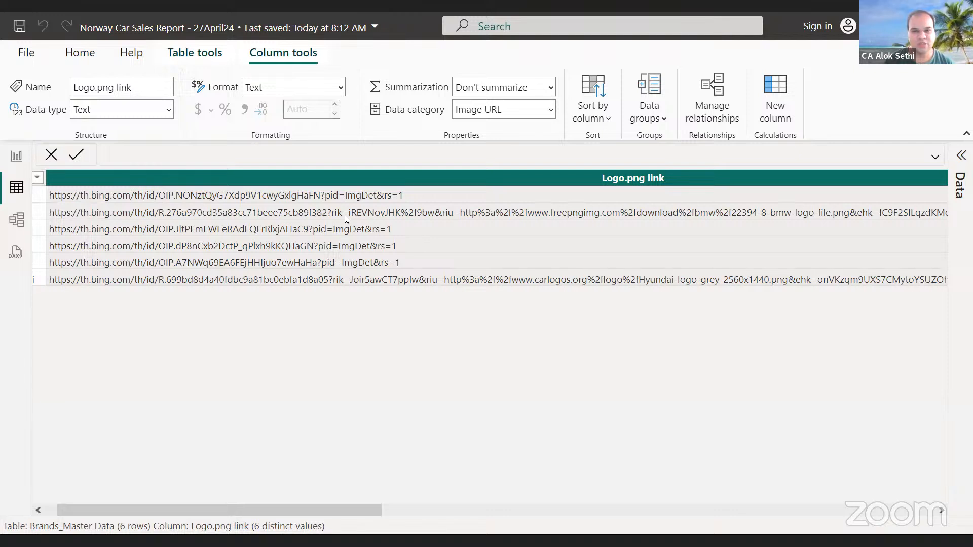
pyautogui.hscroll(-2, 347, 219)
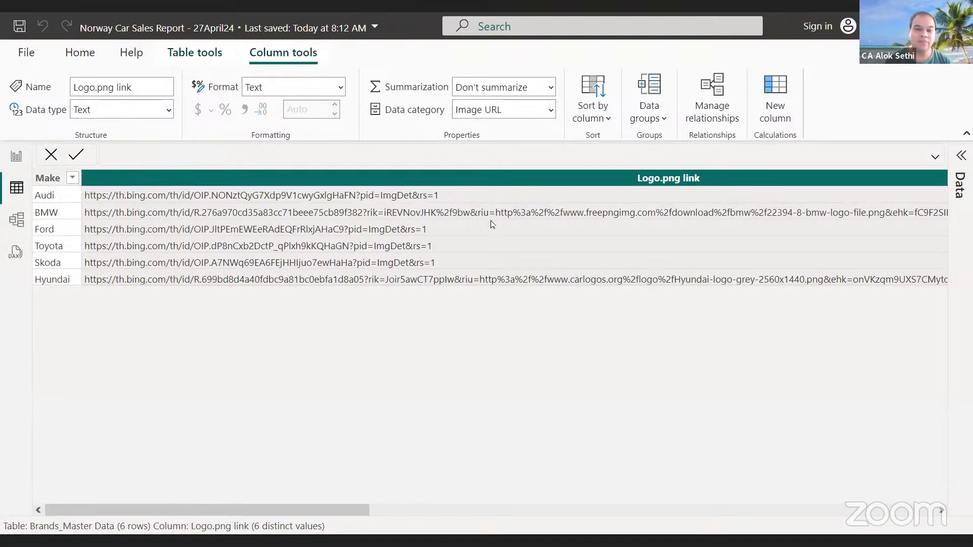
pyautogui.hscroll(10, 491, 223)
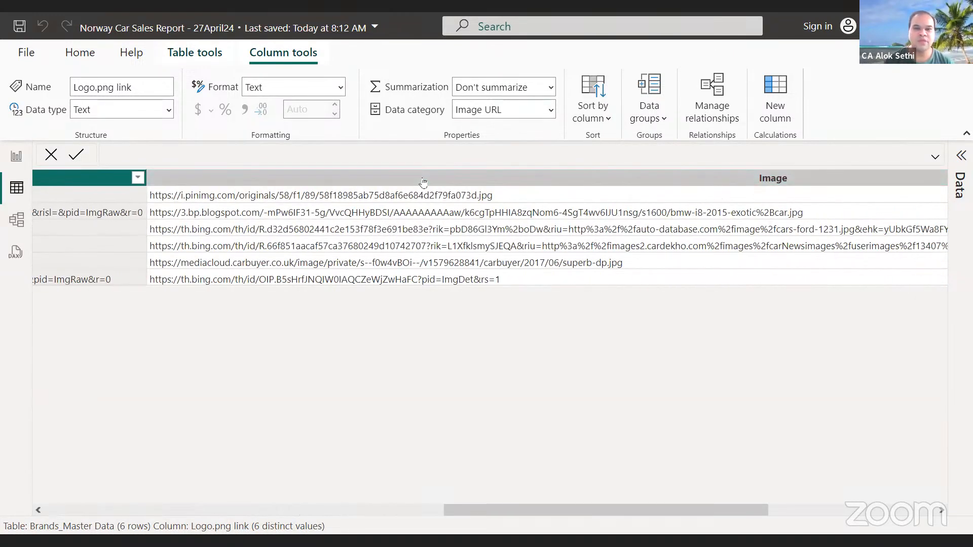
pyautogui.click(423, 183)
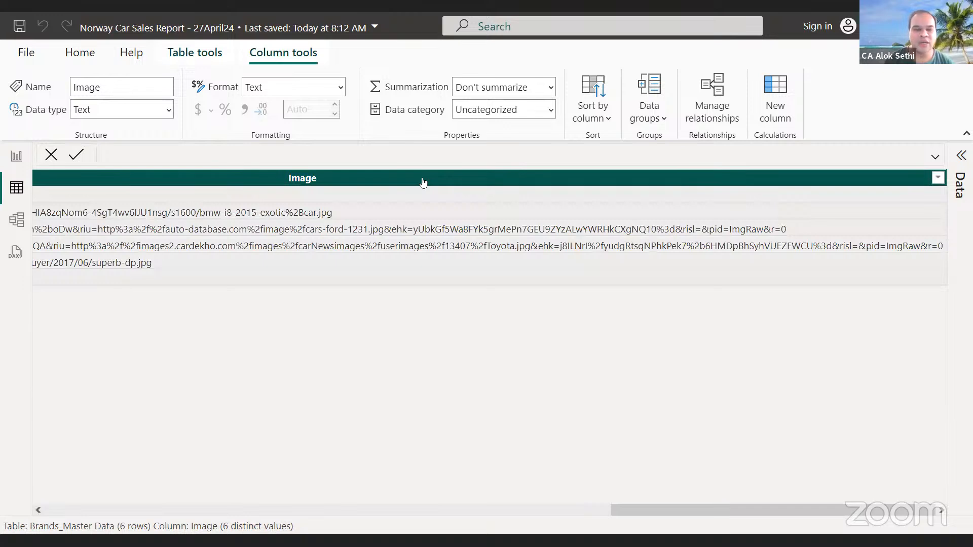
pyautogui.click(551, 110)
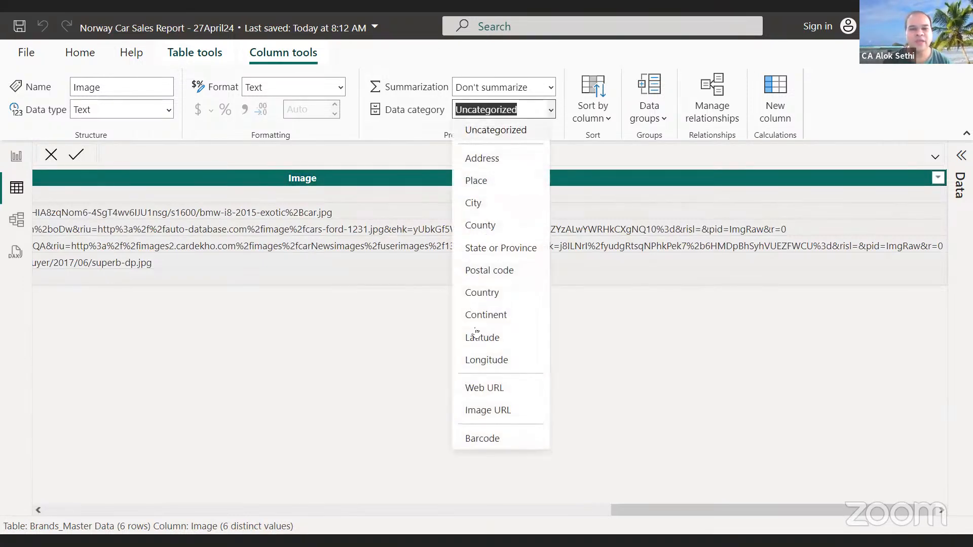
pyautogui.click(508, 412)
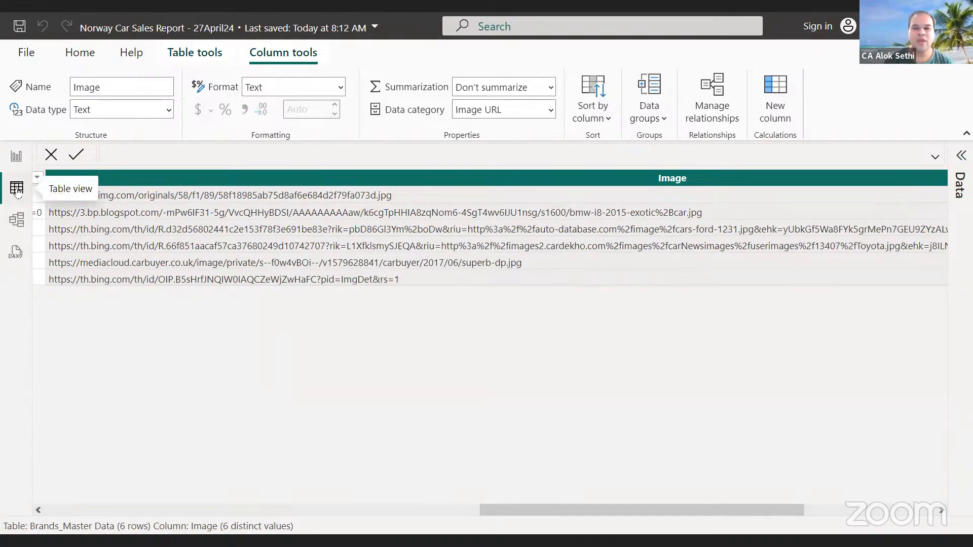
# Review the Make, Logo.png link and Image columns of Brands_Master Data and reselect Image URL as the Image column's data category.
pyautogui.hscroll(-10, 185, 221)
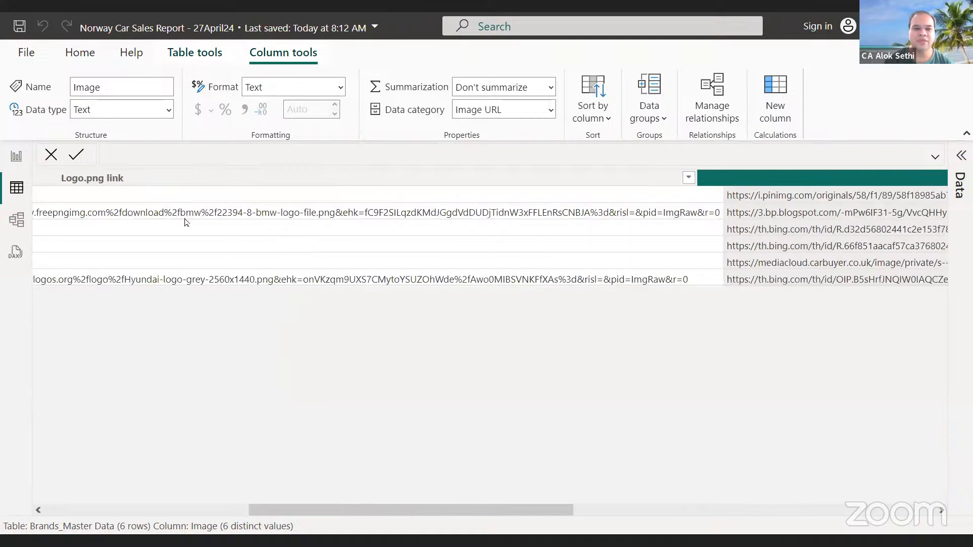
pyautogui.hscroll(-10, 185, 220)
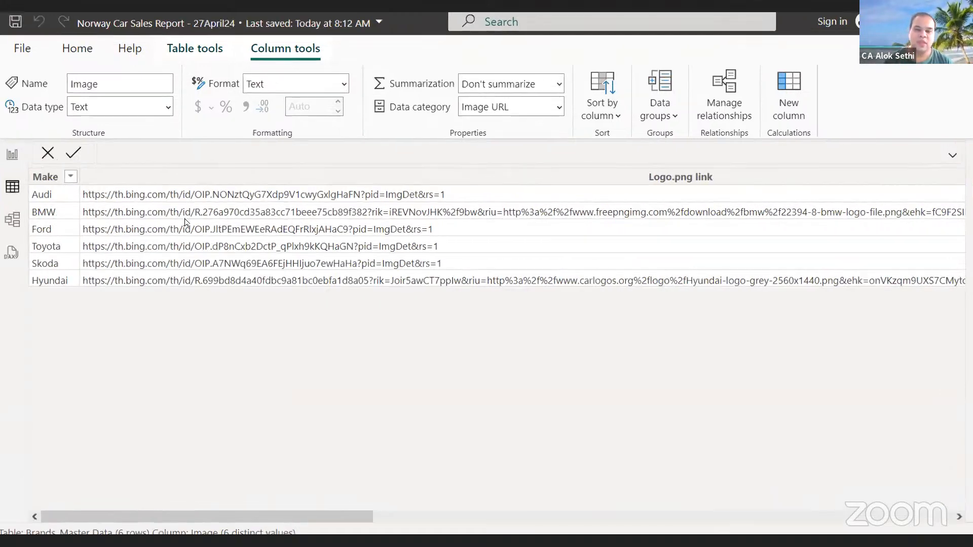
pyautogui.hscroll(5, 676, 241)
pyautogui.hscroll(5, 677, 241)
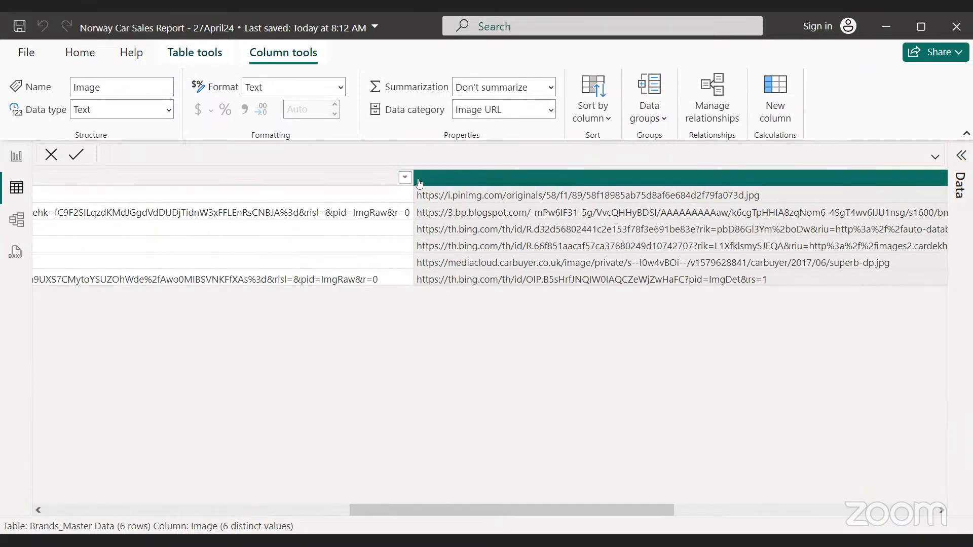
pyautogui.hscroll(2, 407, 178)
pyautogui.hscroll(6, 407, 179)
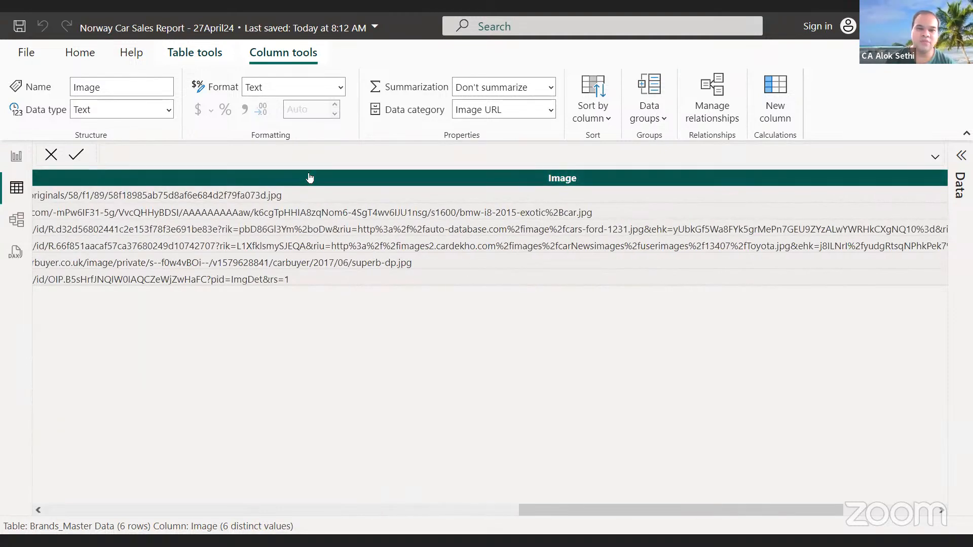
pyautogui.click(551, 114)
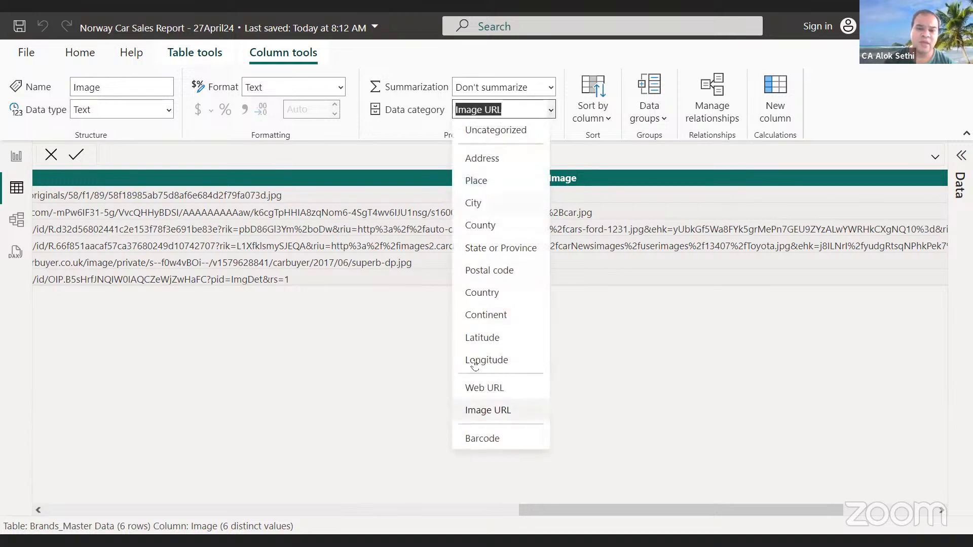
pyautogui.click(488, 410)
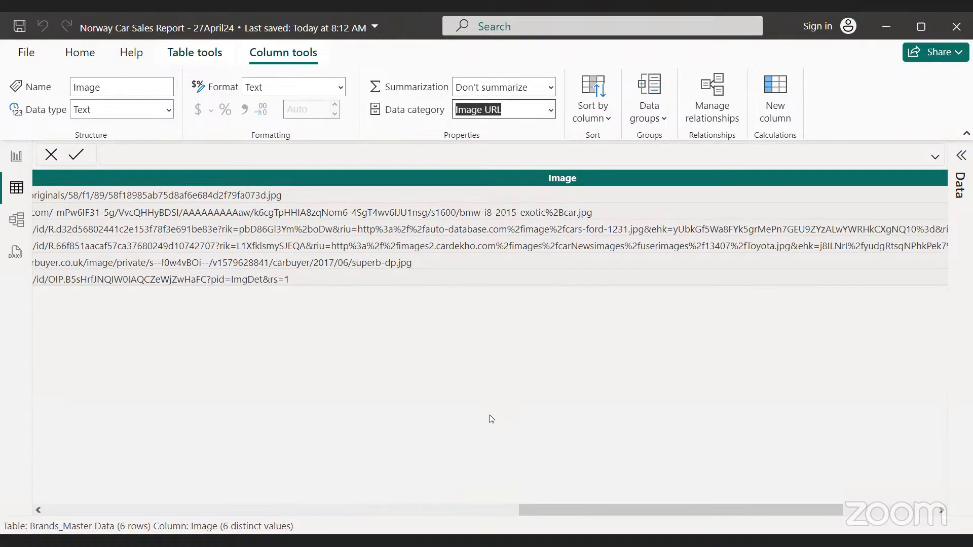
# Back in the report view, narrow the logo slicer to about half its width and deselect it.
pyautogui.click(16, 157)
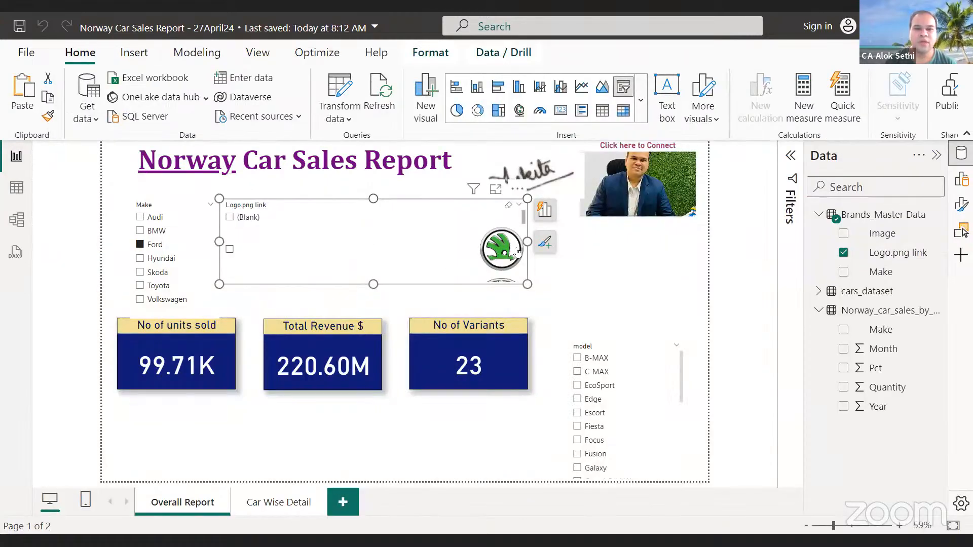
pyautogui.moveTo(527, 242); pyautogui.dragTo(364, 264)
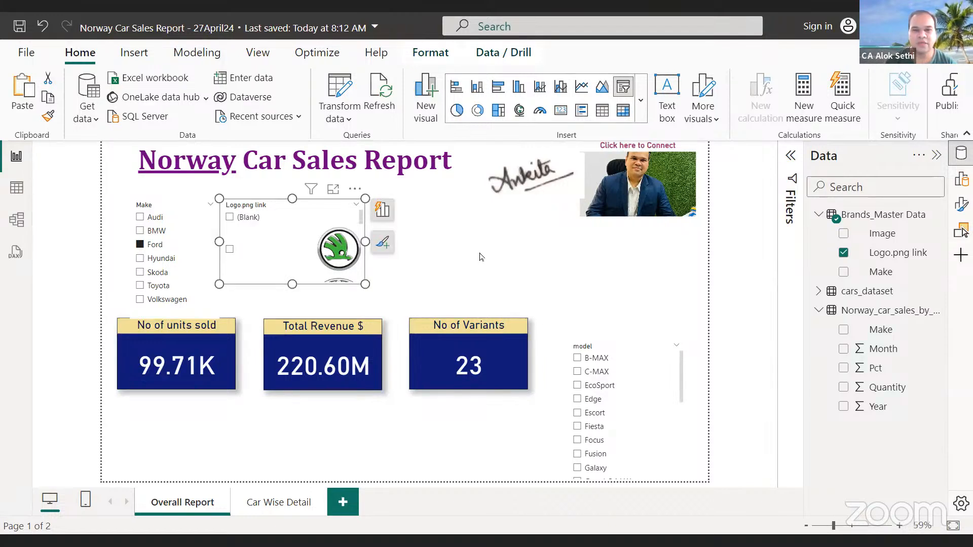
pyautogui.click(480, 257)
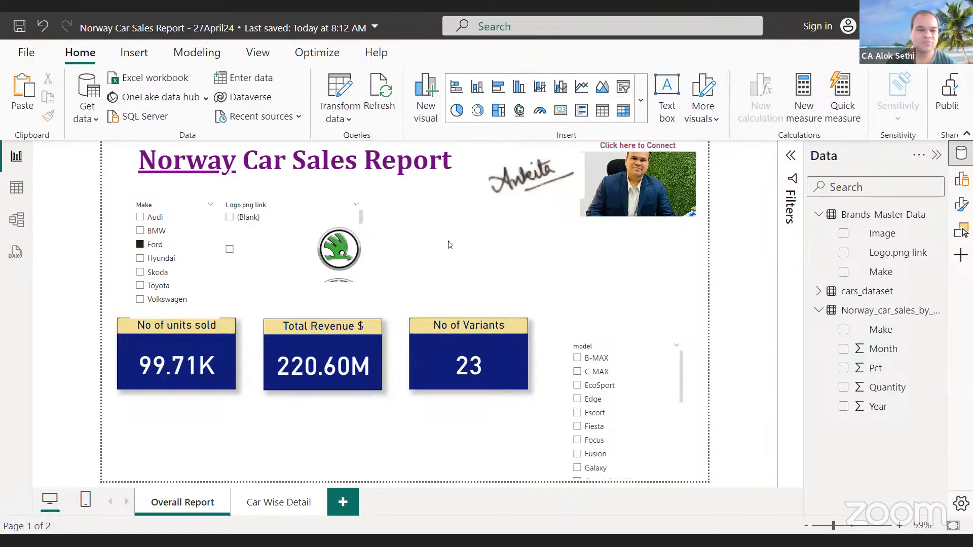
# Insert another slicer beside the logo slicer with the Image field of Brands_Master Data, stretched down past the cards and widened to the model slicer.
pyautogui.click(624, 87)
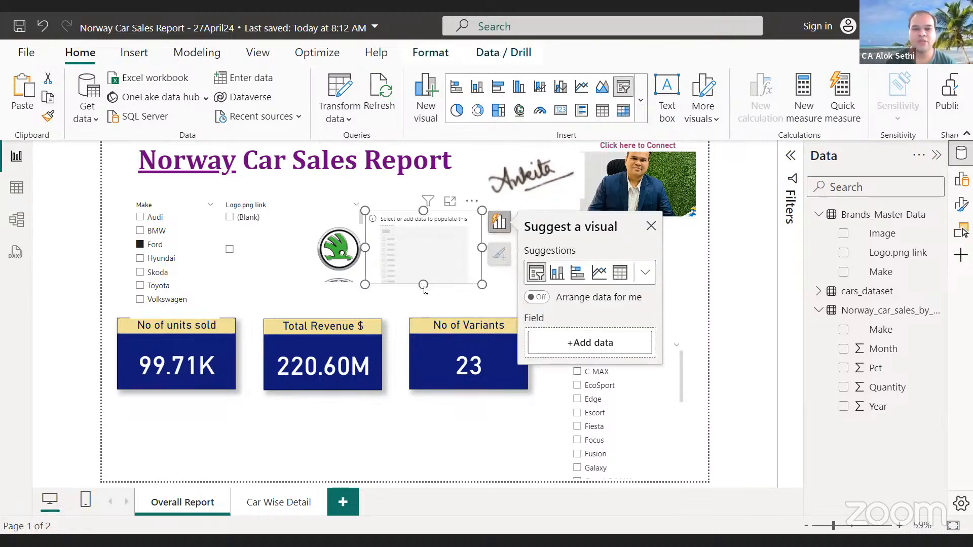
pyautogui.moveTo(423, 284); pyautogui.dragTo(423, 340)
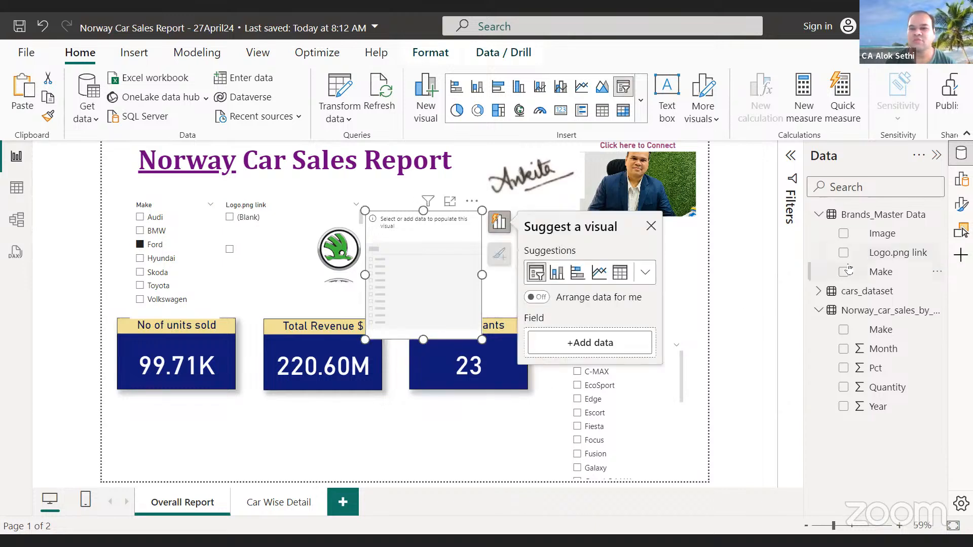
pyautogui.click(844, 234)
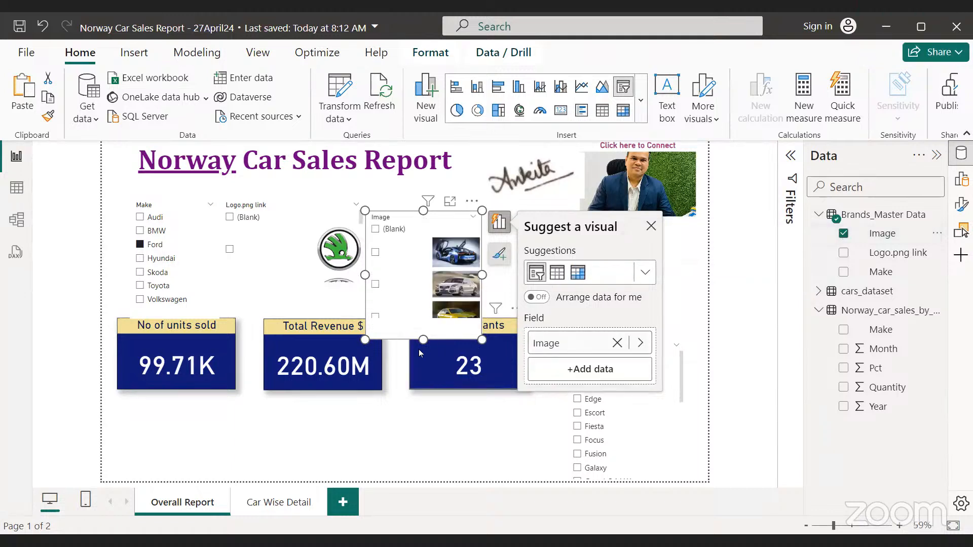
pyautogui.moveTo(419, 342); pyautogui.dragTo(421, 435)
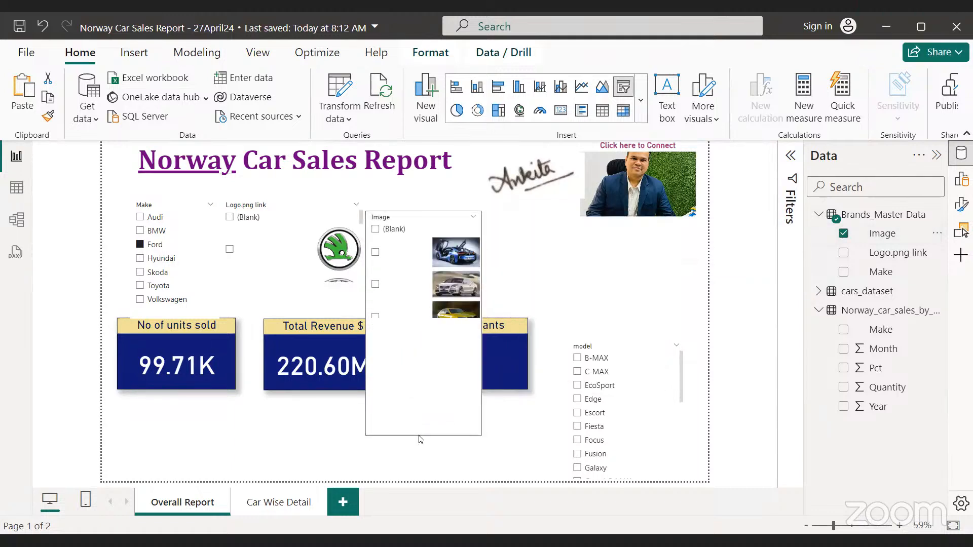
pyautogui.click(478, 307)
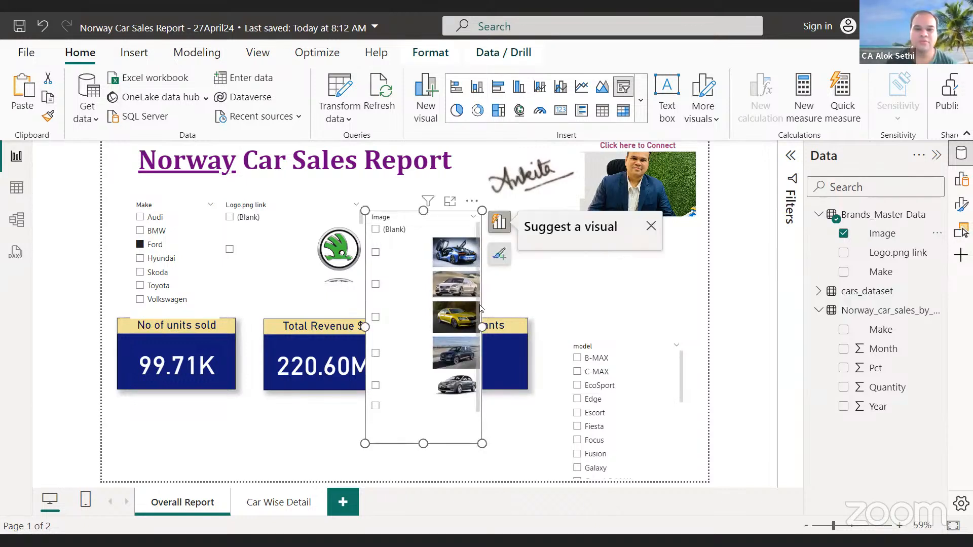
pyautogui.moveTo(481, 327); pyautogui.dragTo(566, 318)
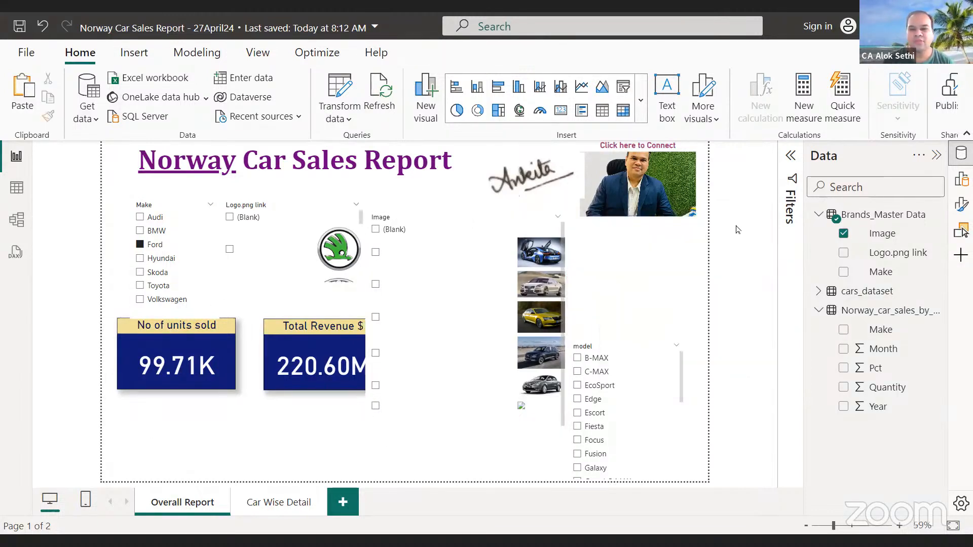
pyautogui.click(576, 272)
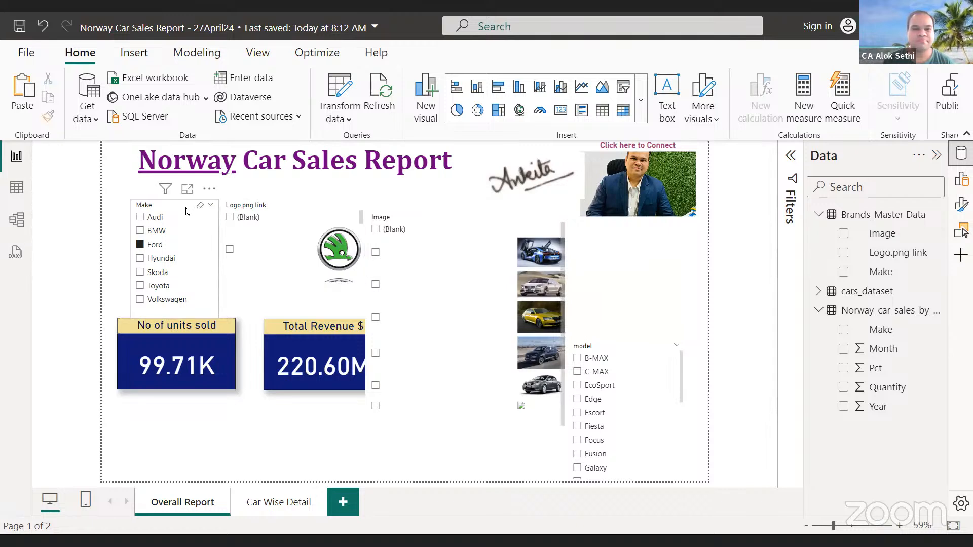
# Remove the Make slicer from the page and select the Skoda logo in the logo slicer.
pyautogui.click(209, 189)
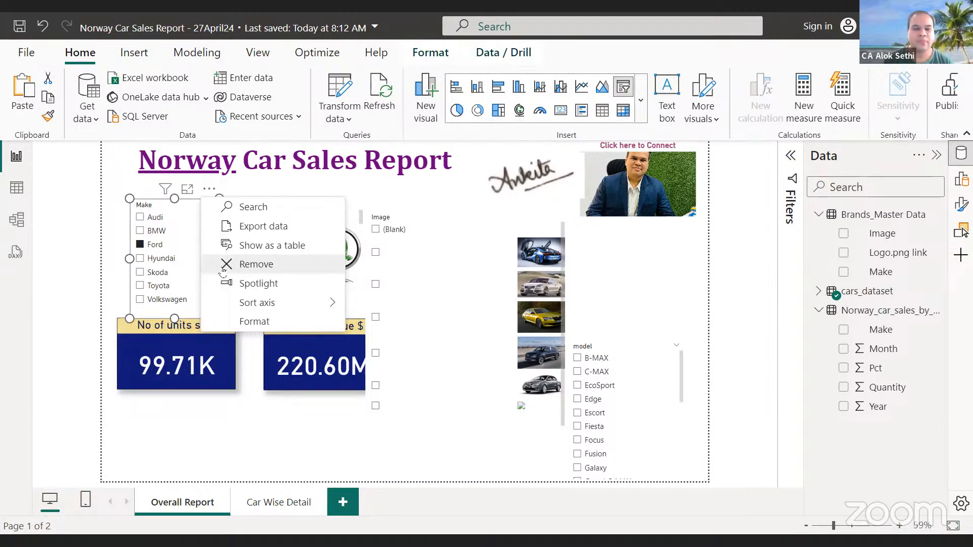
pyautogui.click(224, 268)
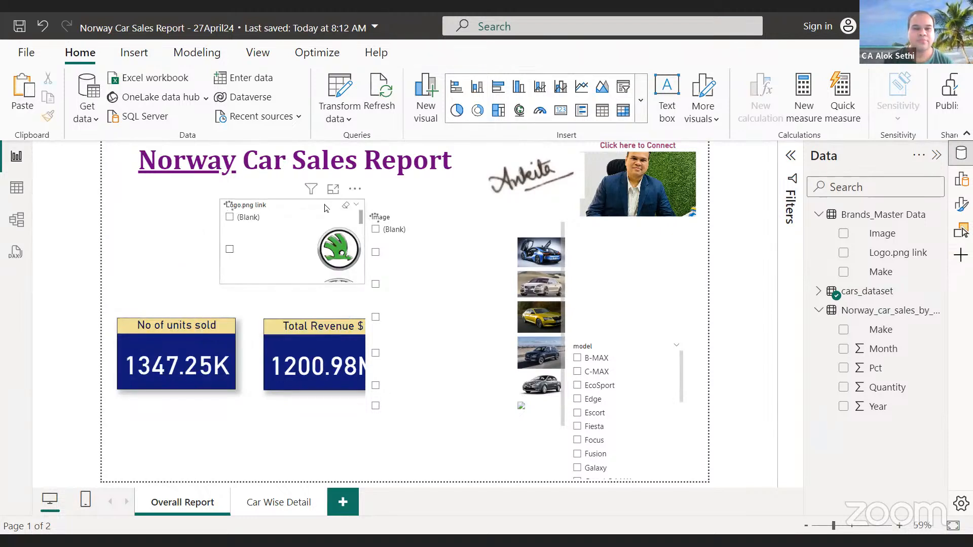
pyautogui.click(325, 208)
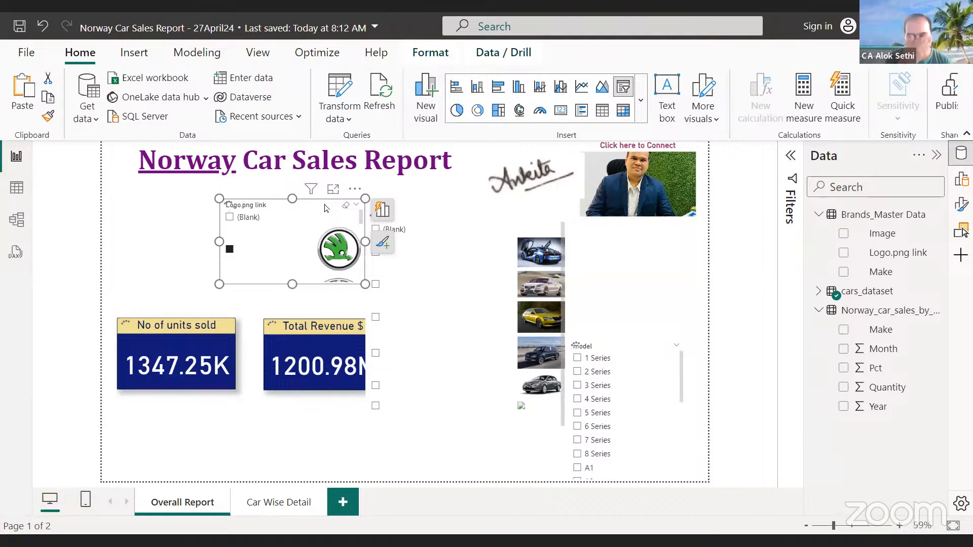
pyautogui.click(330, 237)
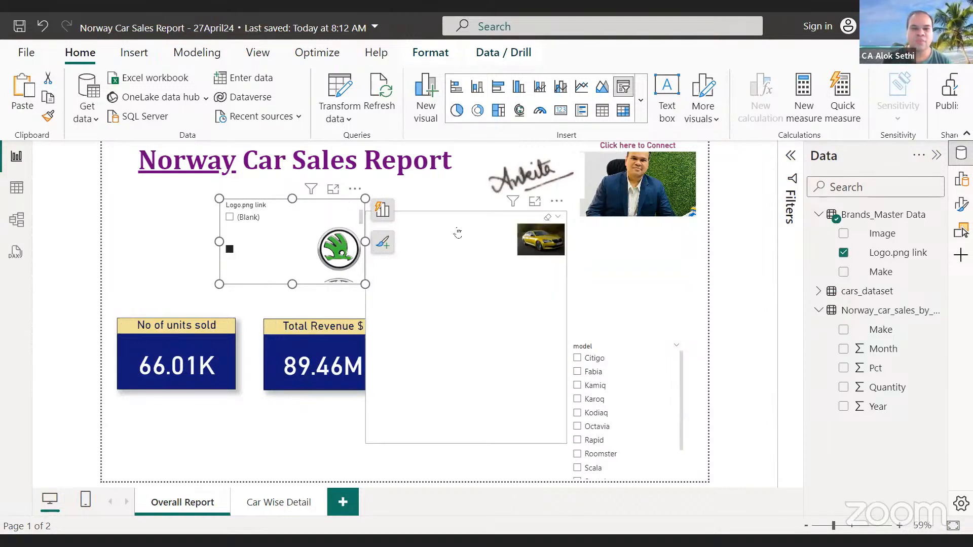
# Remove the Image slicer with the car pictures from the page.
pyautogui.click(554, 206)
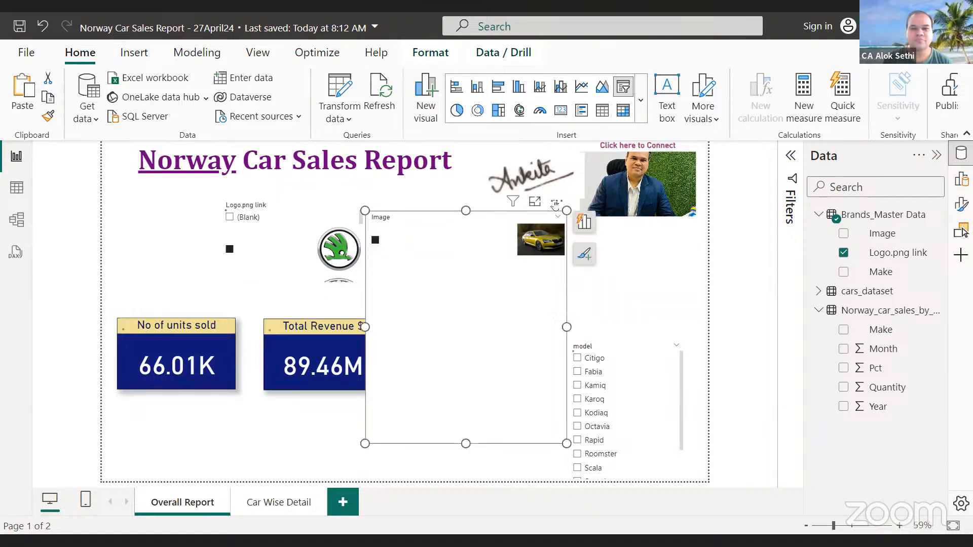
pyautogui.click(556, 203)
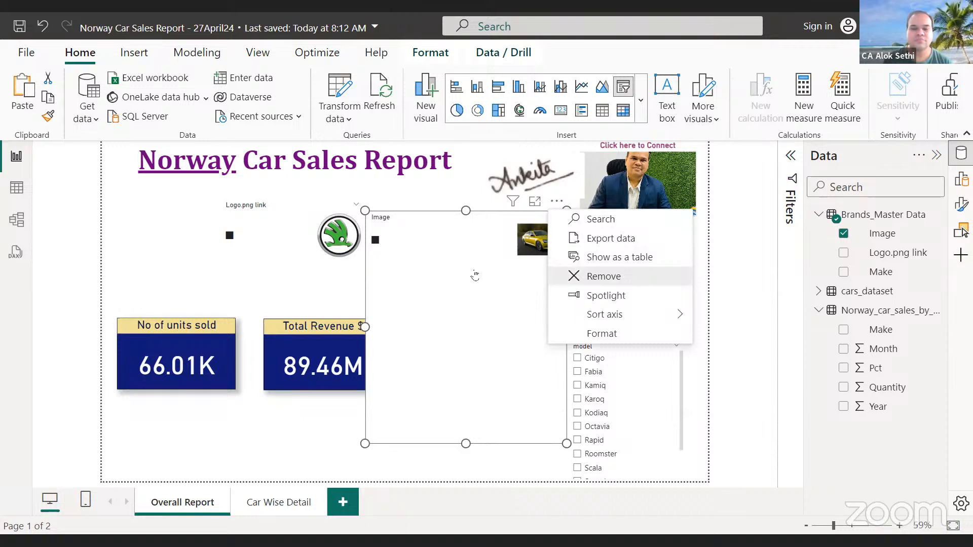
pyautogui.click(608, 276)
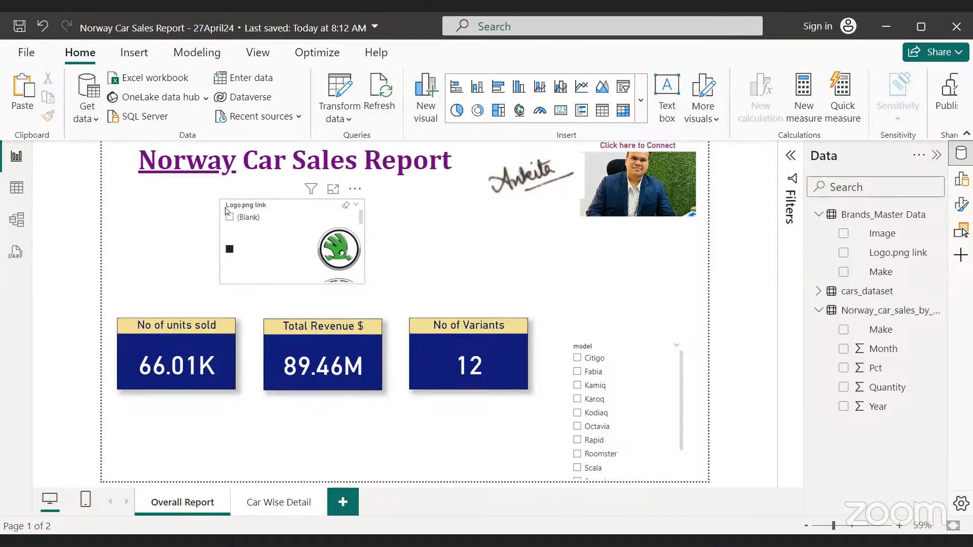
# Move the logo slicer beneath the report title and widen it to span the three cards.
pyautogui.moveTo(302, 210); pyautogui.dragTo(555, 253)
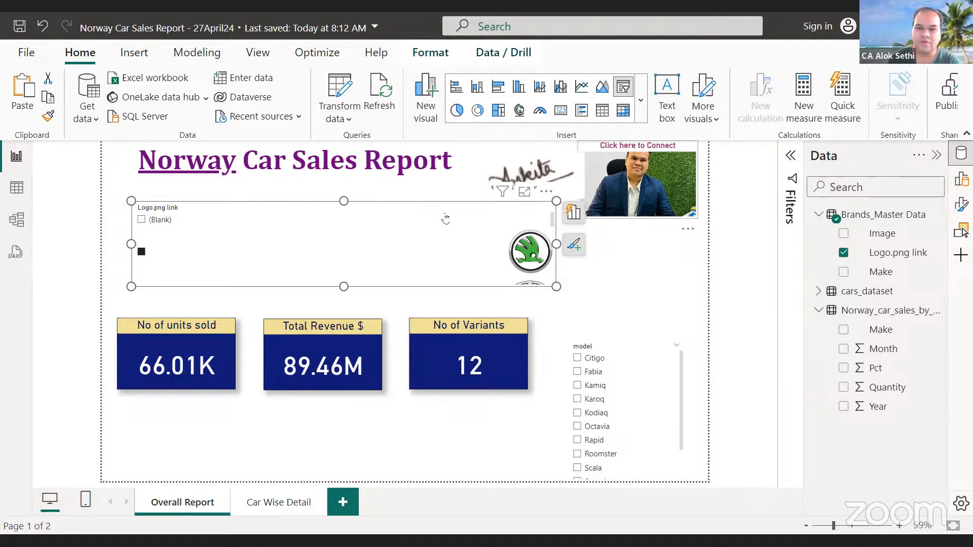
pyautogui.click(546, 192)
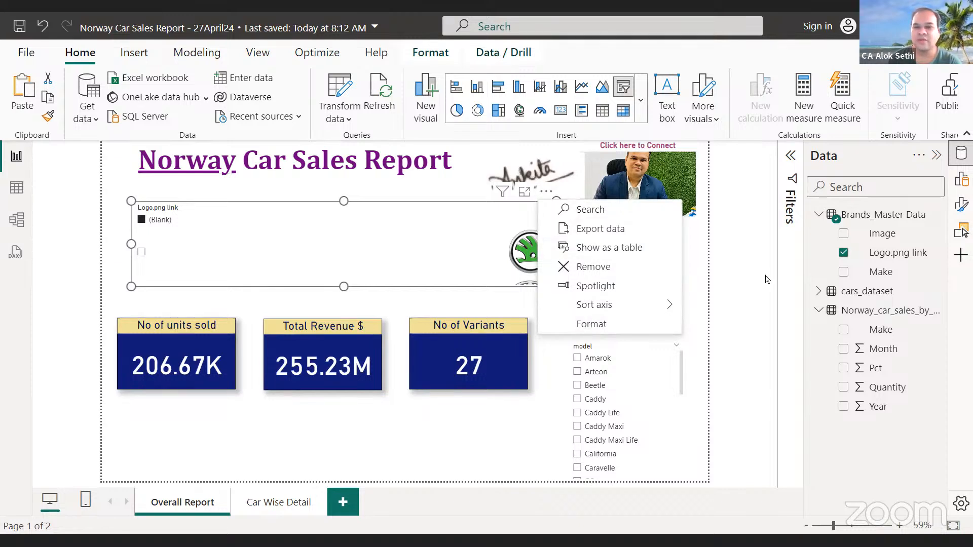
pyautogui.click(731, 266)
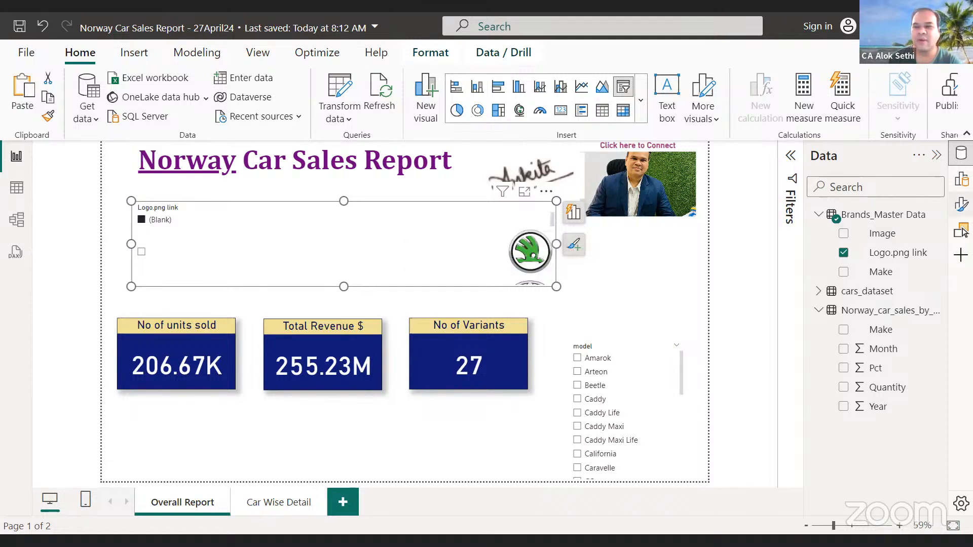
# Set the logo slicer's style to Tile in its slicer settings.
pyautogui.click(961, 204)
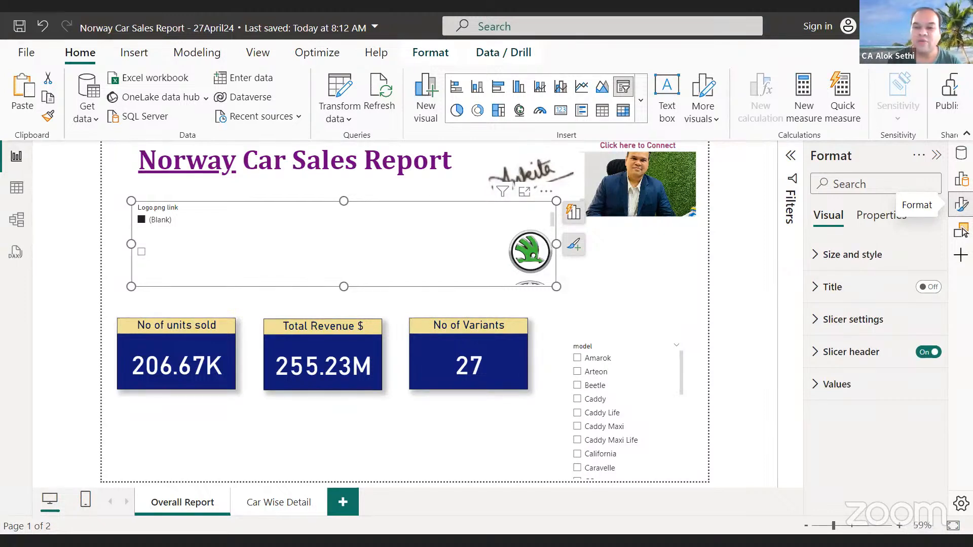
pyautogui.click(811, 323)
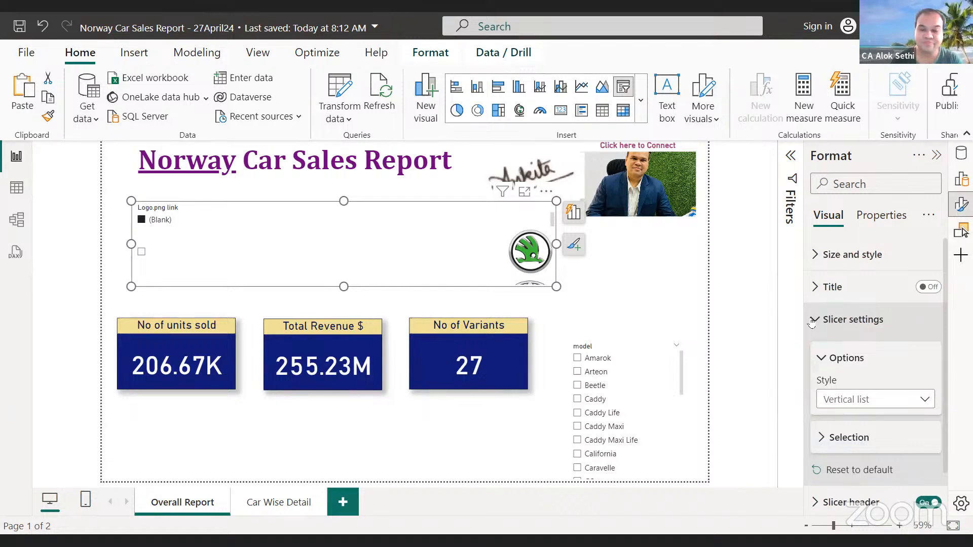
pyautogui.scroll(-1, 921, 351)
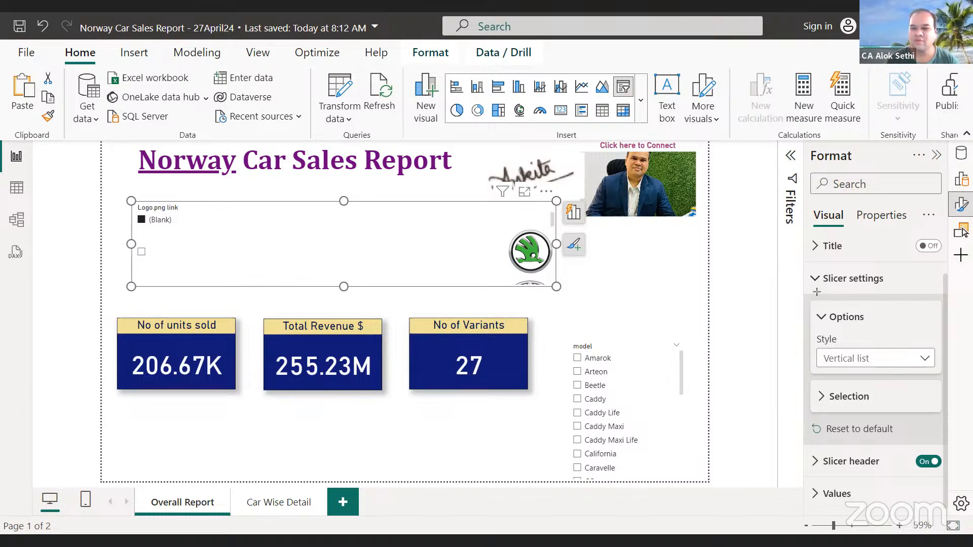
pyautogui.moveTo(800, 290); pyautogui.dragTo(945, 418)
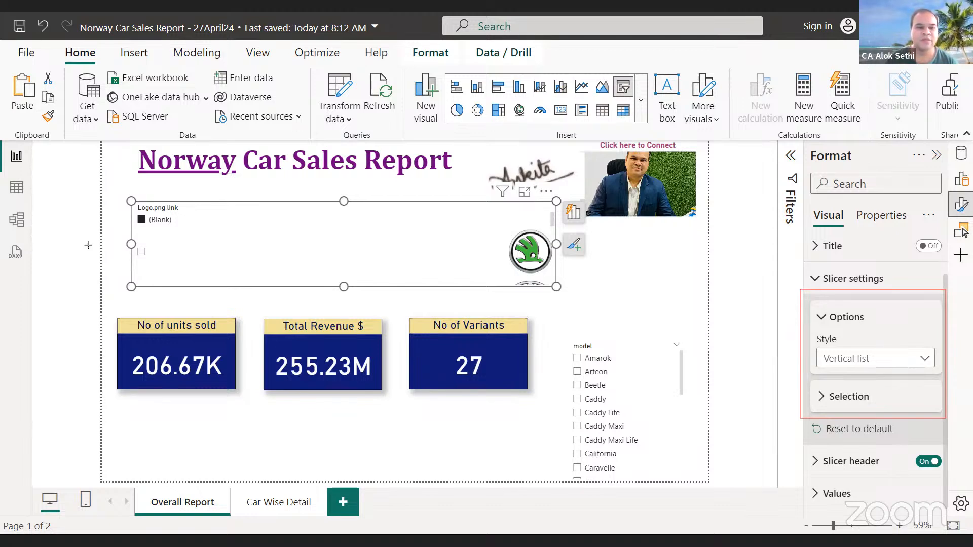
pyautogui.moveTo(793, 286)
pyautogui.mouseDown()
pyautogui.moveTo(960, 443)
pyautogui.moveTo(958, 422)
pyautogui.mouseUp()
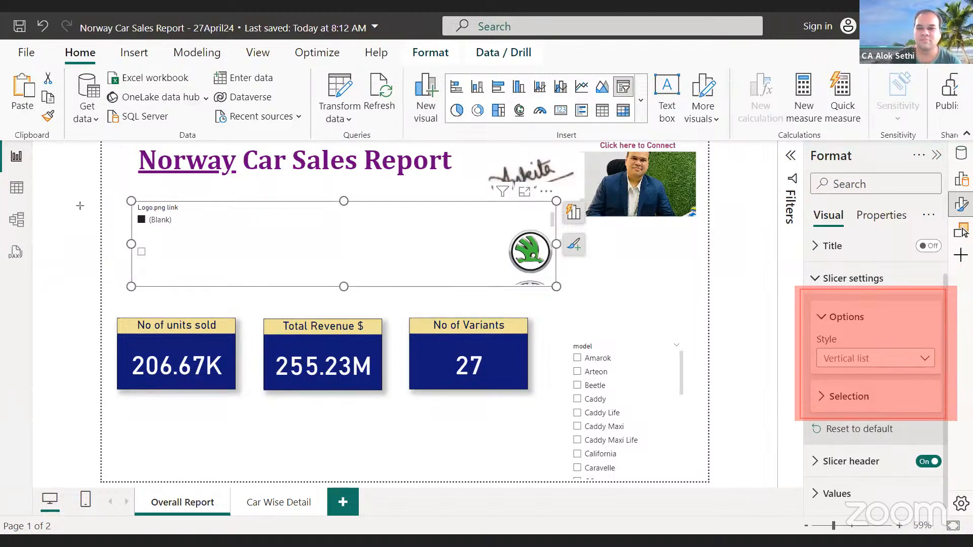
pyautogui.click(929, 359)
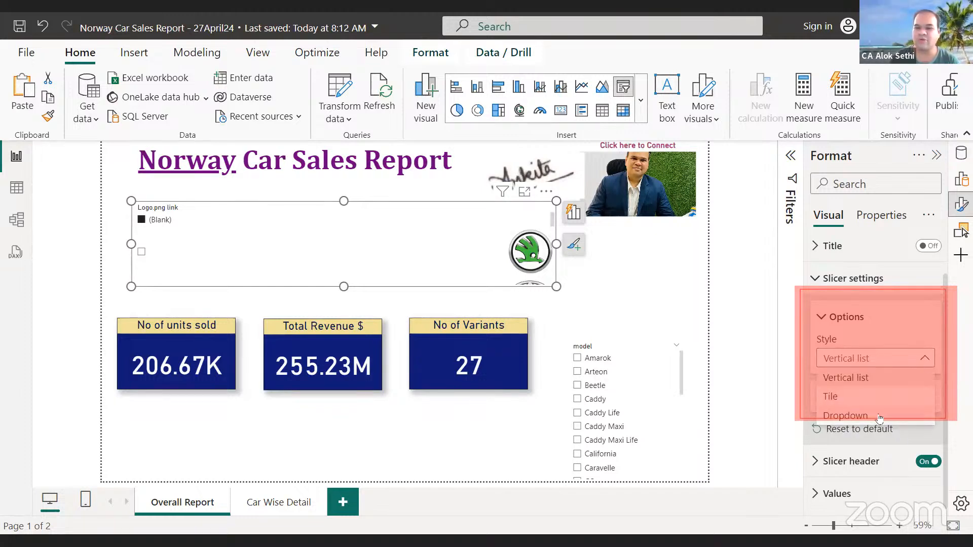
pyautogui.click(867, 399)
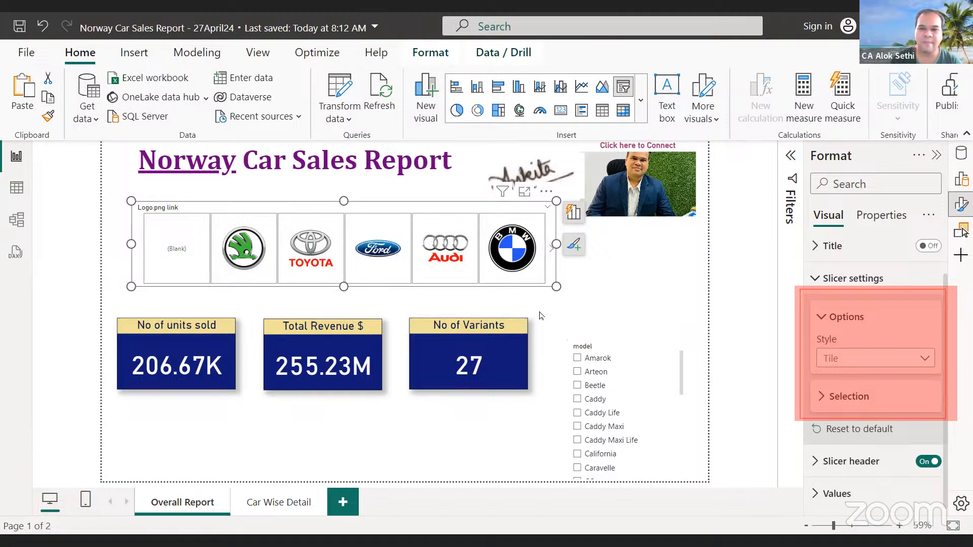
# Page the logo tiles to the end of the row and save the report.
pyautogui.click(553, 252)
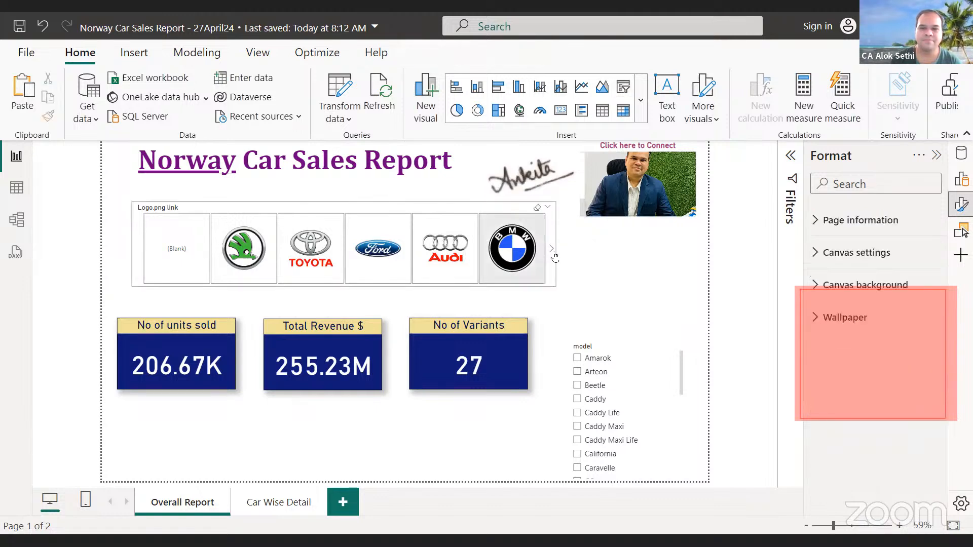
pyautogui.click(143, 257)
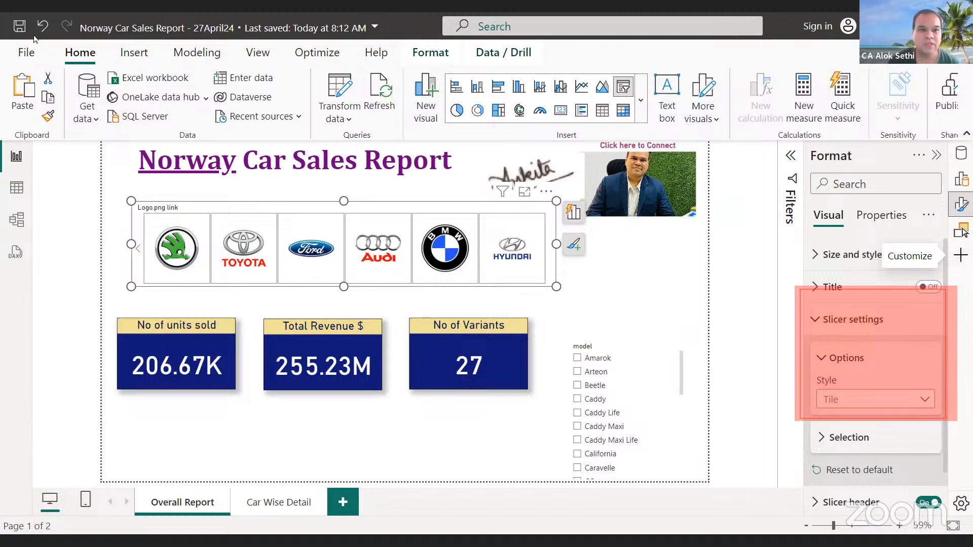
pyautogui.click(19, 29)
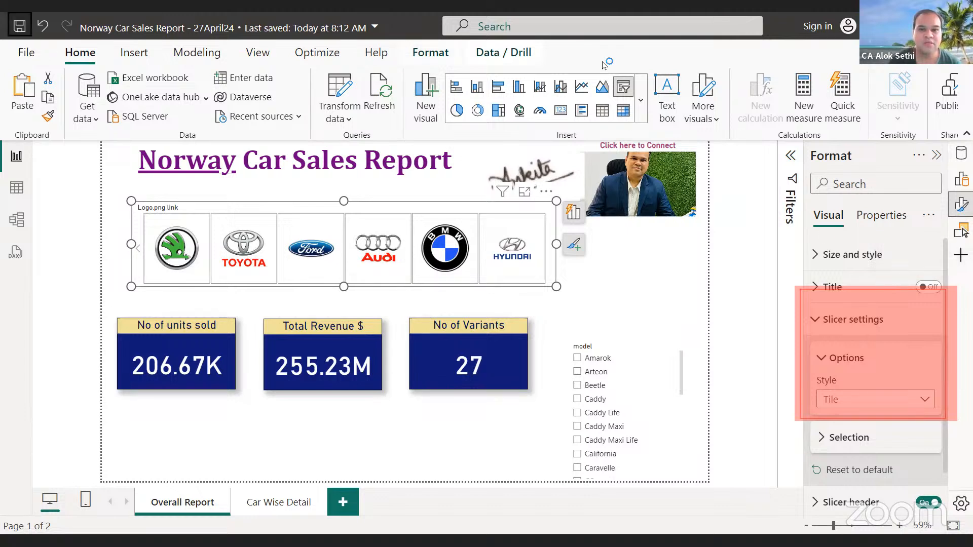
# Collapse the Filters and Format panes to free up space around the report canvas.
pyautogui.click(793, 160)
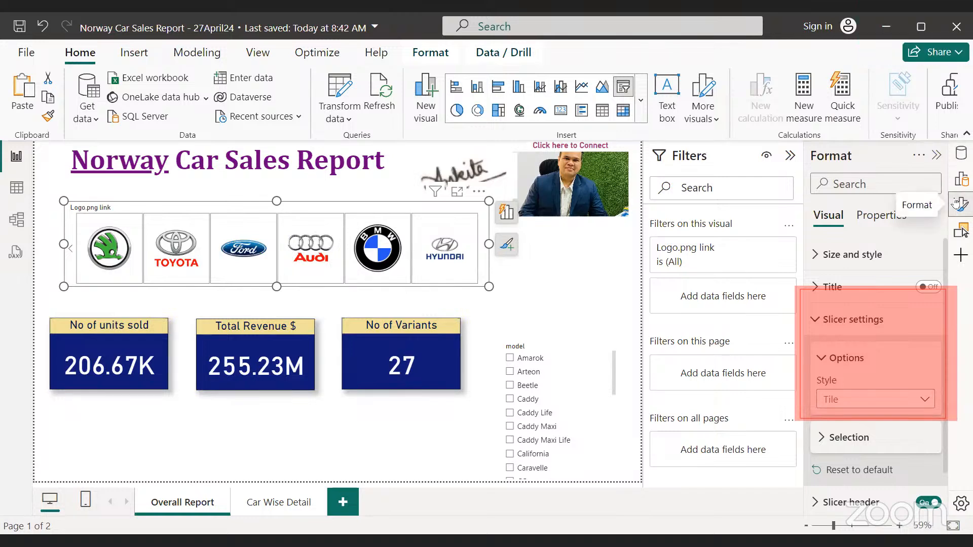
pyautogui.click(790, 156)
pyautogui.click(938, 154)
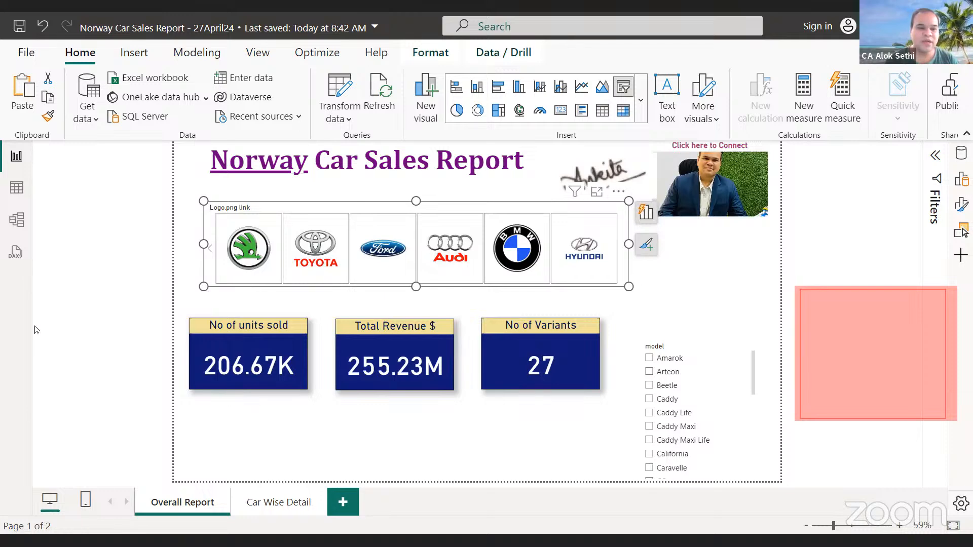
# Open the global Preview features in the program options and examine which features are enabled.
pyautogui.click(27, 53)
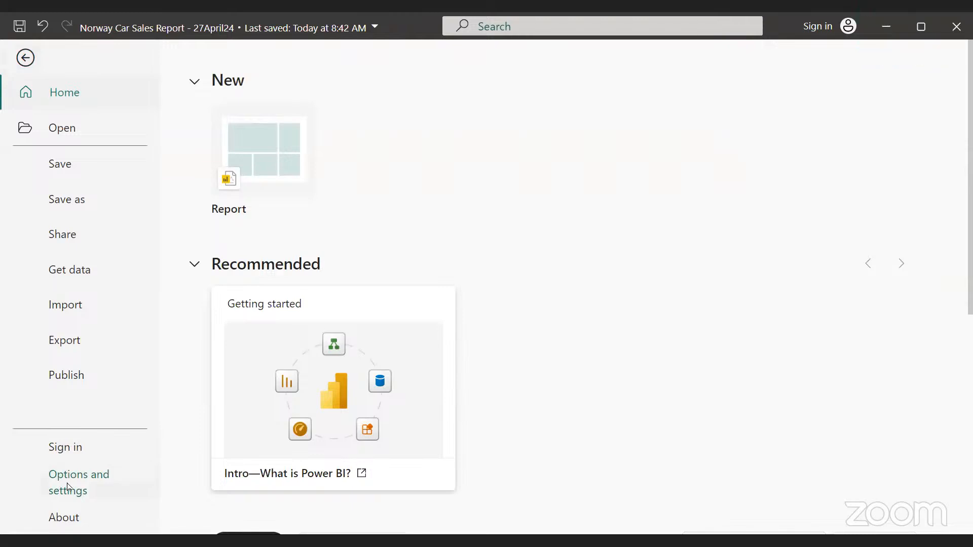
pyautogui.click(68, 487)
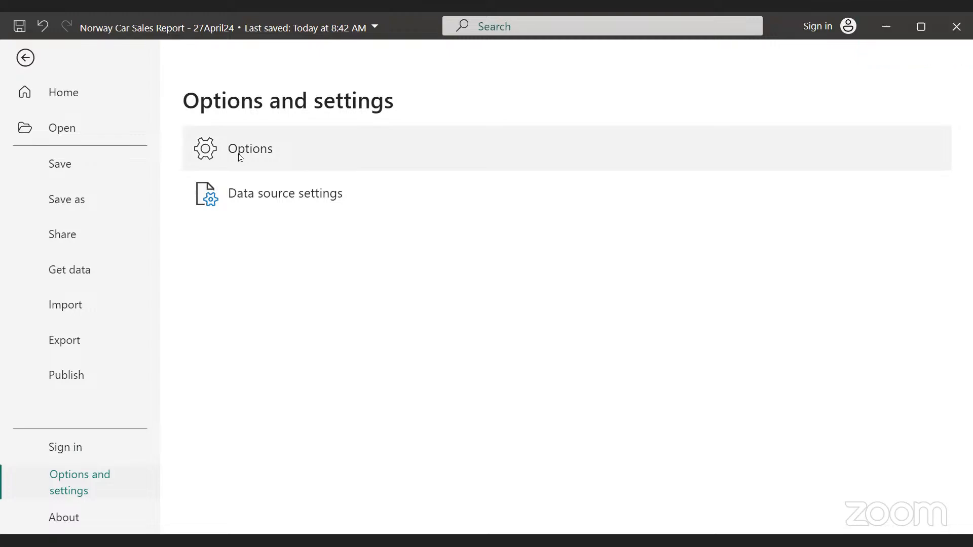
pyautogui.click(240, 157)
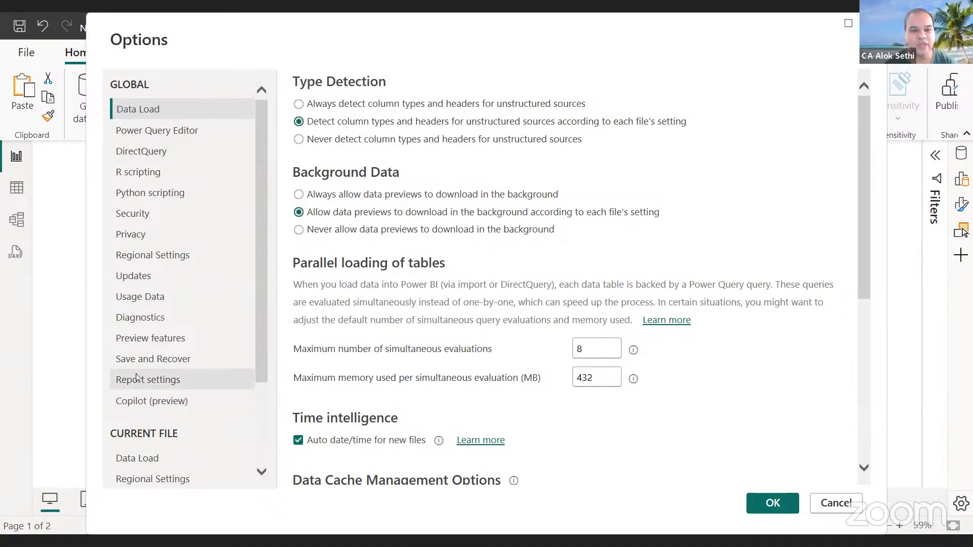
pyautogui.scroll(-3, 137, 377)
pyautogui.scroll(3, 136, 377)
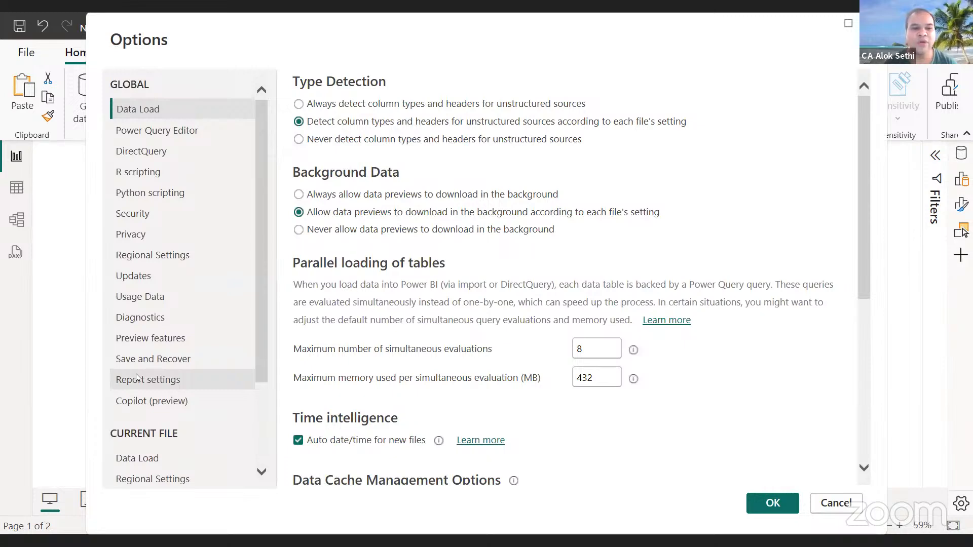
pyautogui.click(142, 349)
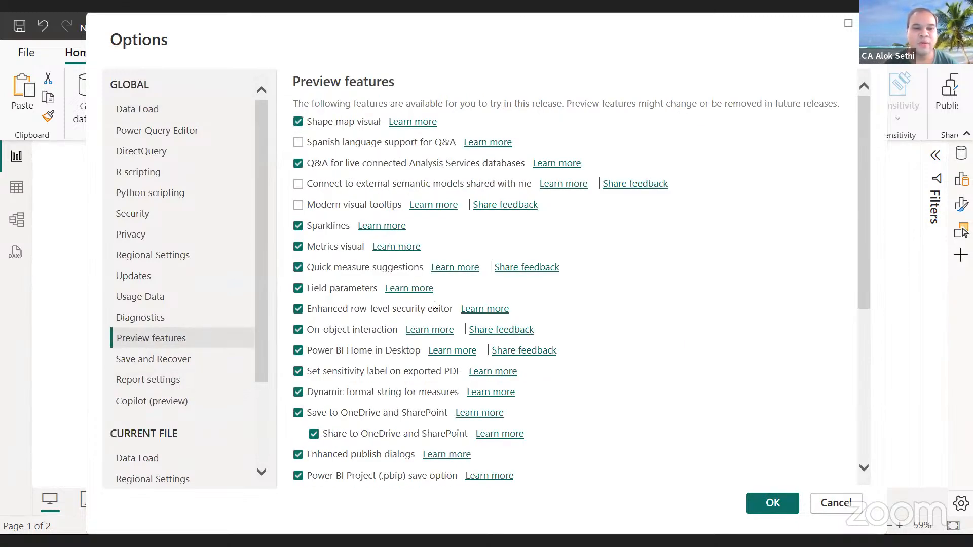
pyautogui.scroll(-5, 666, 316)
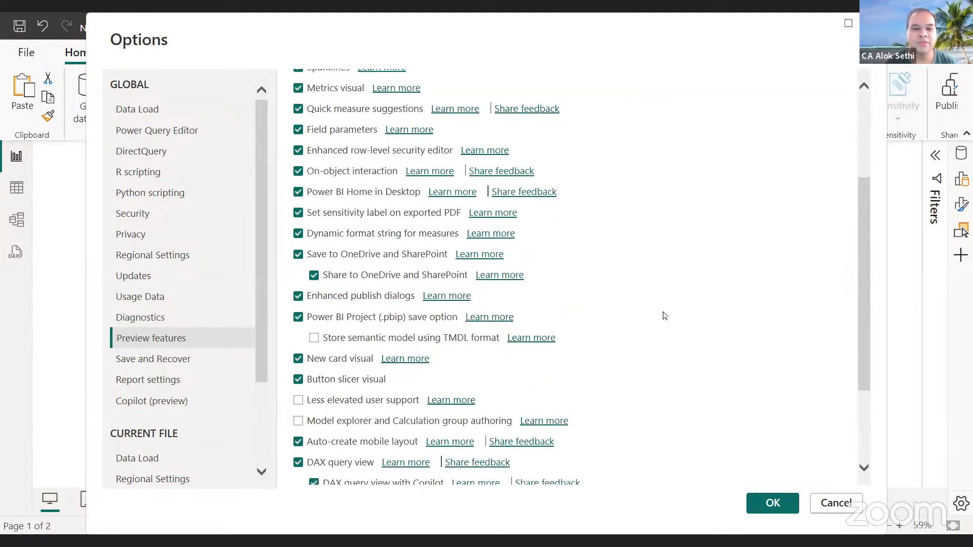
pyautogui.scroll(4, 664, 316)
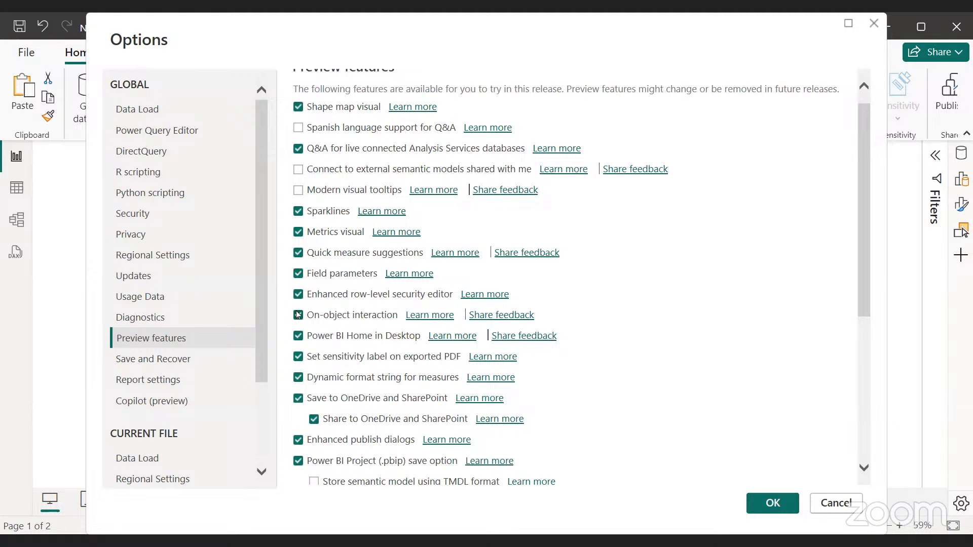
# Switch the On-object interaction preview feature off and back on.
pyautogui.click(298, 315)
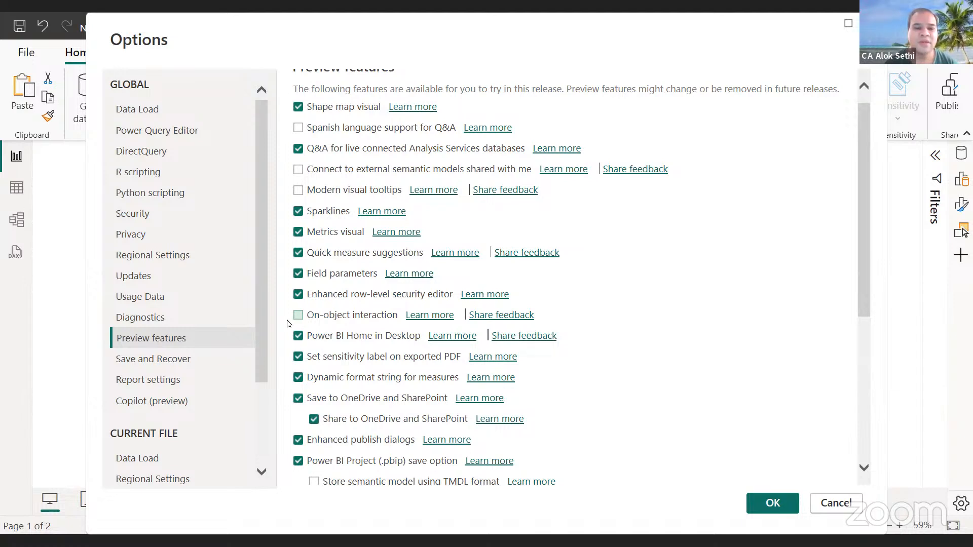
pyautogui.click(219, 336)
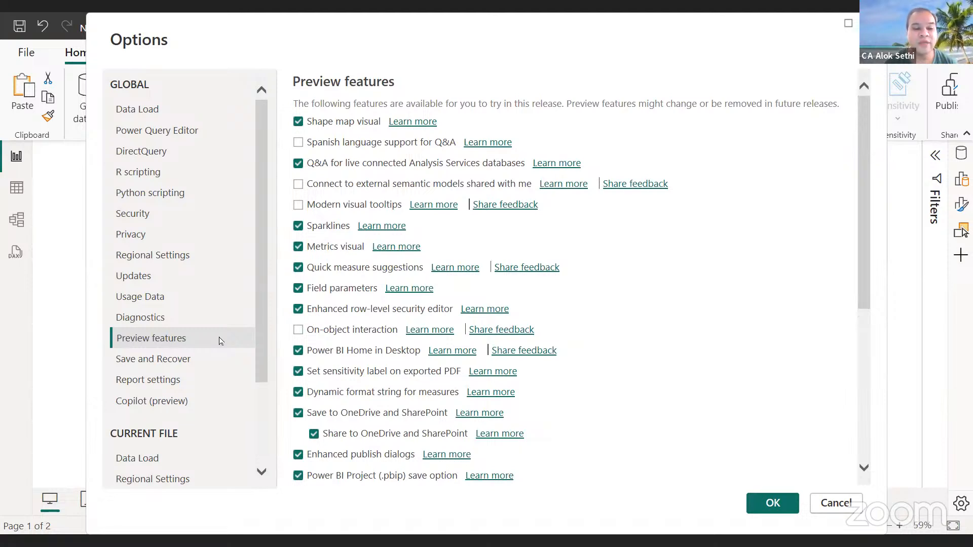
pyautogui.click(299, 330)
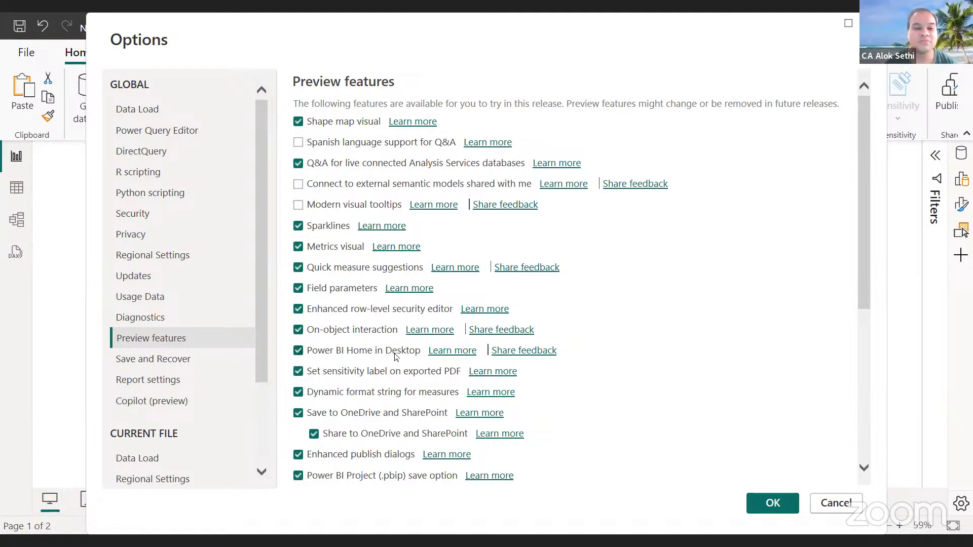
pyautogui.click(298, 334)
pyautogui.click(298, 333)
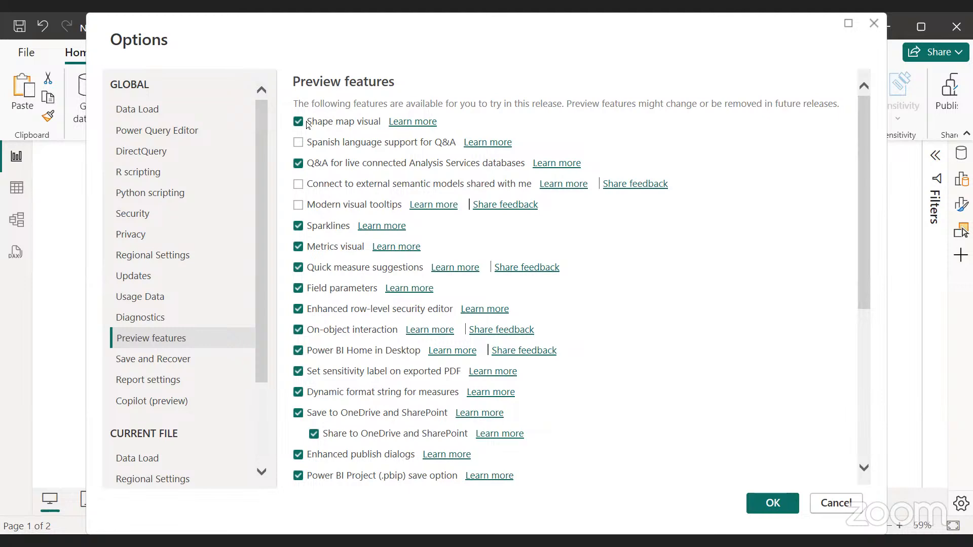
# Examine the remaining preview features through to the Copilot chat pane option at the end of the list.
pyautogui.scroll(-1, 379, 275)
pyautogui.scroll(-4, 379, 275)
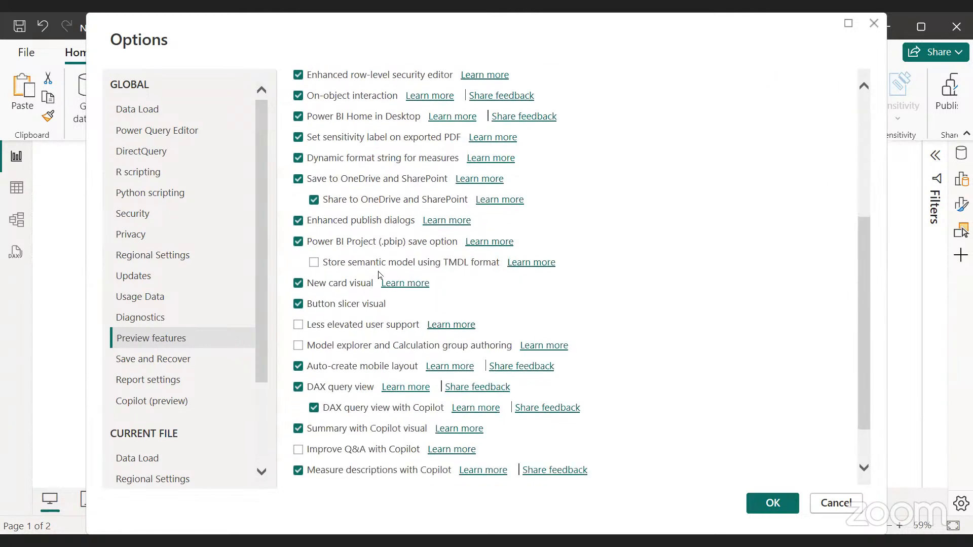
pyautogui.scroll(-1, 378, 273)
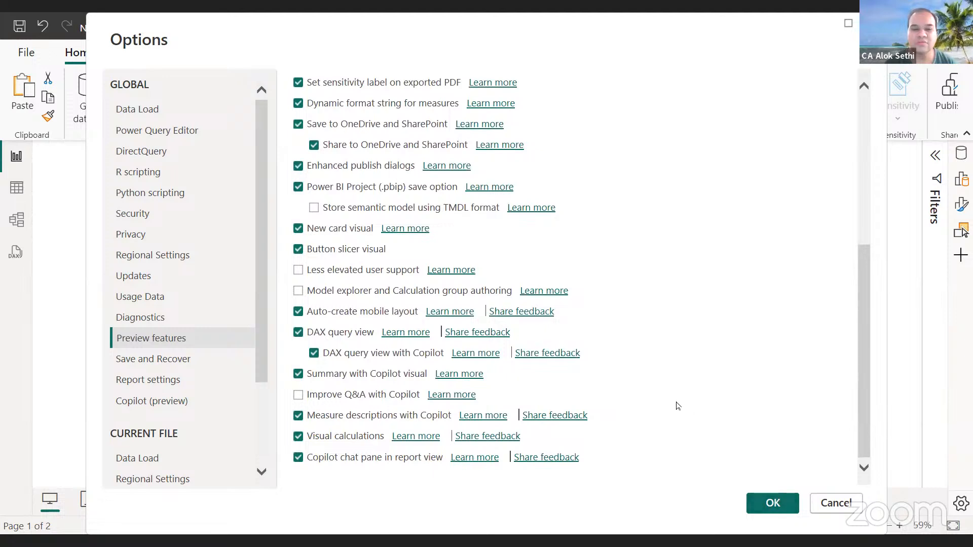
# Enable the Improve Q&A with Copilot preview feature, accept the restart notice and save the report.
pyautogui.click(298, 396)
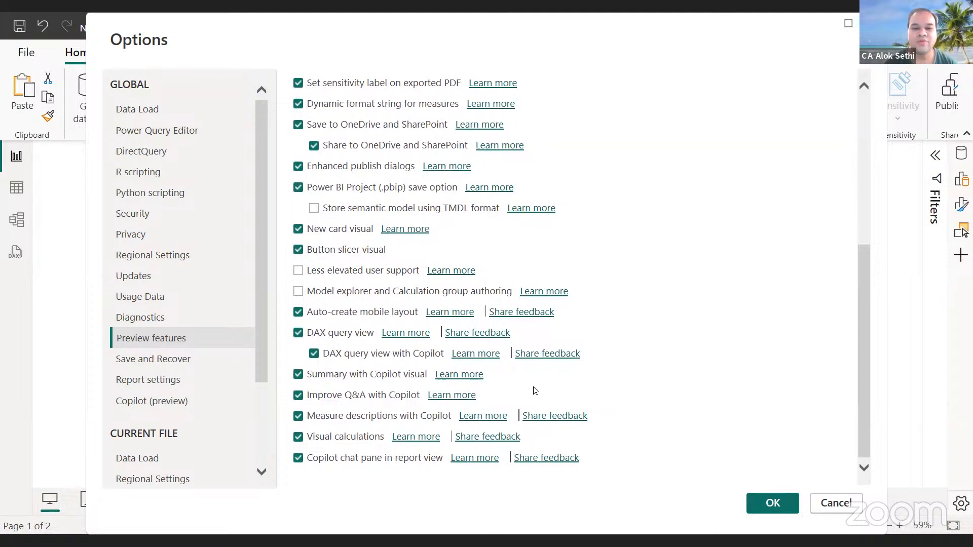
pyautogui.click(764, 504)
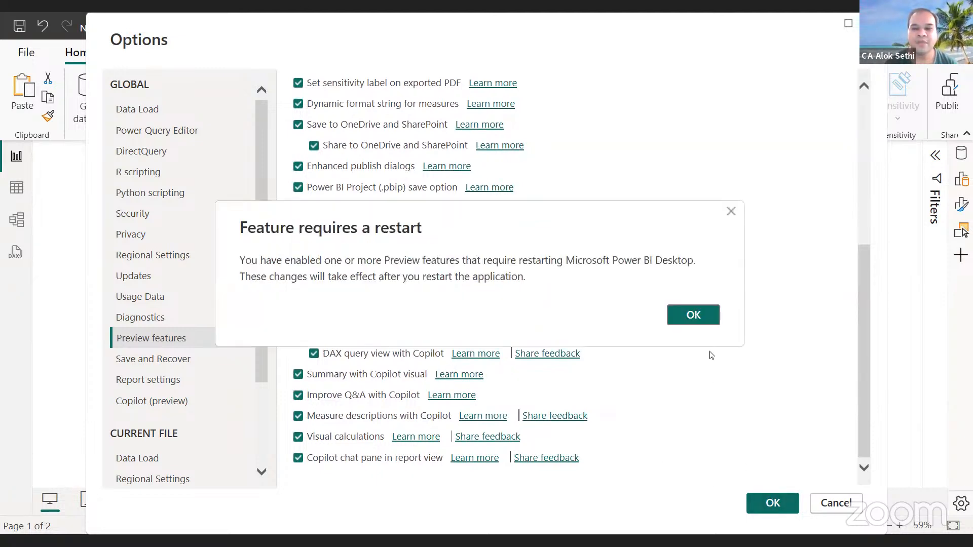
pyautogui.click(690, 315)
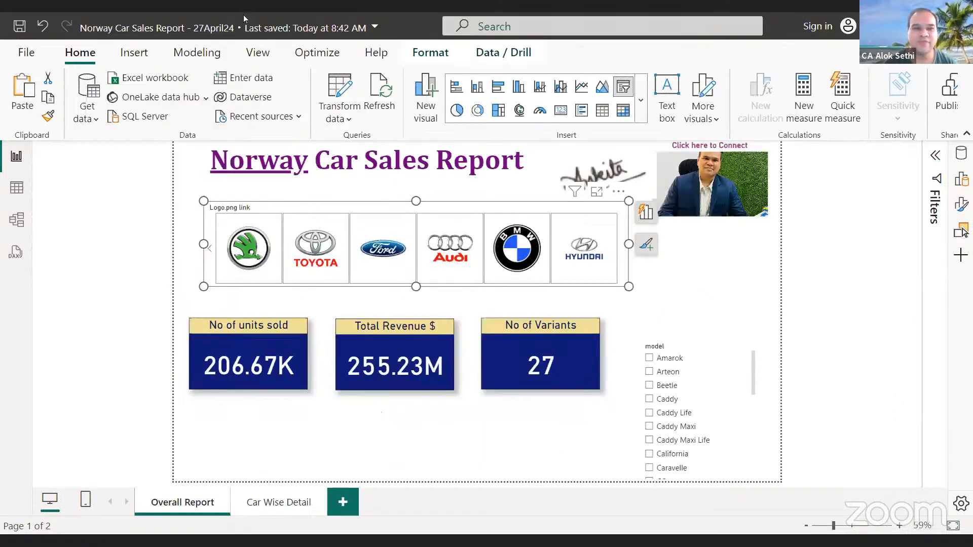
pyautogui.click(18, 28)
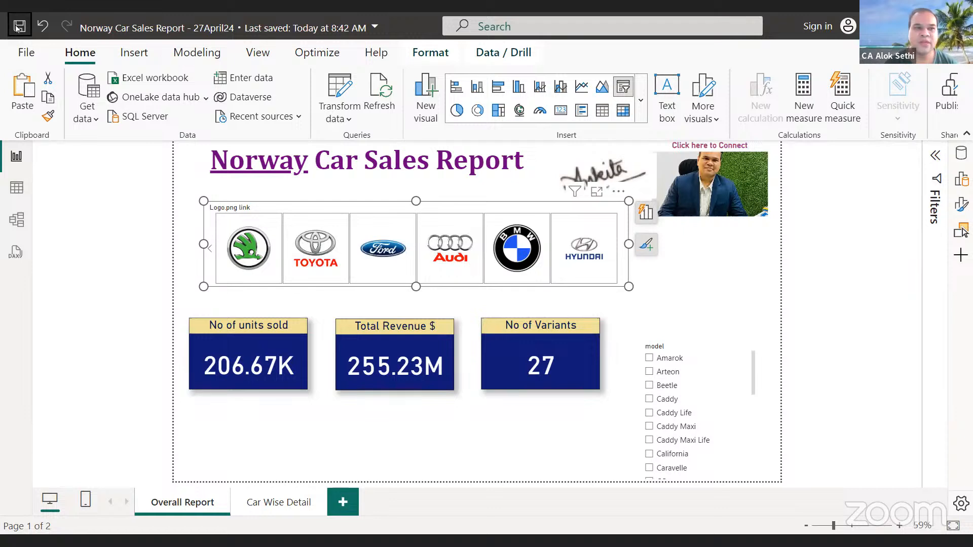
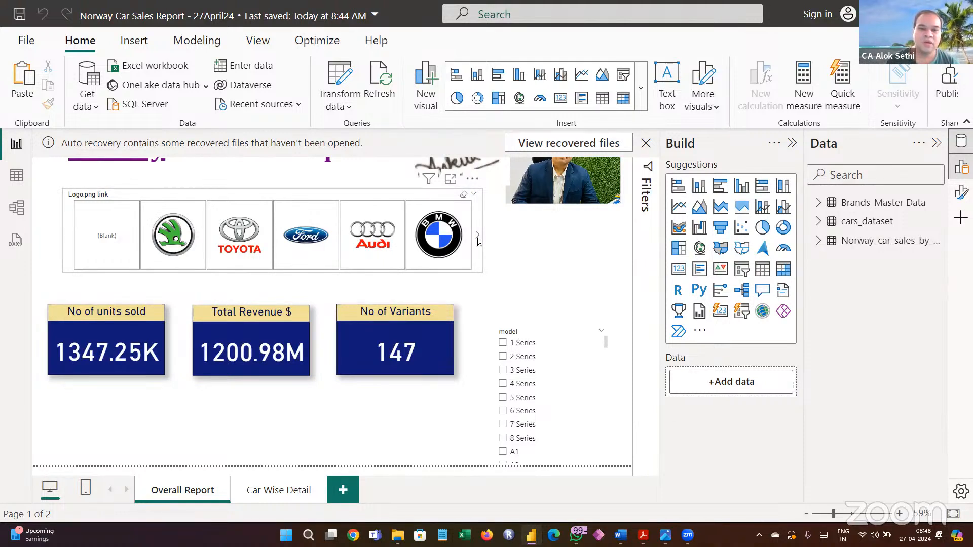
# Test the brand logo slicer by filtering the cards by Hyundai, BMW, Audi and Ford, ending on Audi.
pyautogui.click(477, 237)
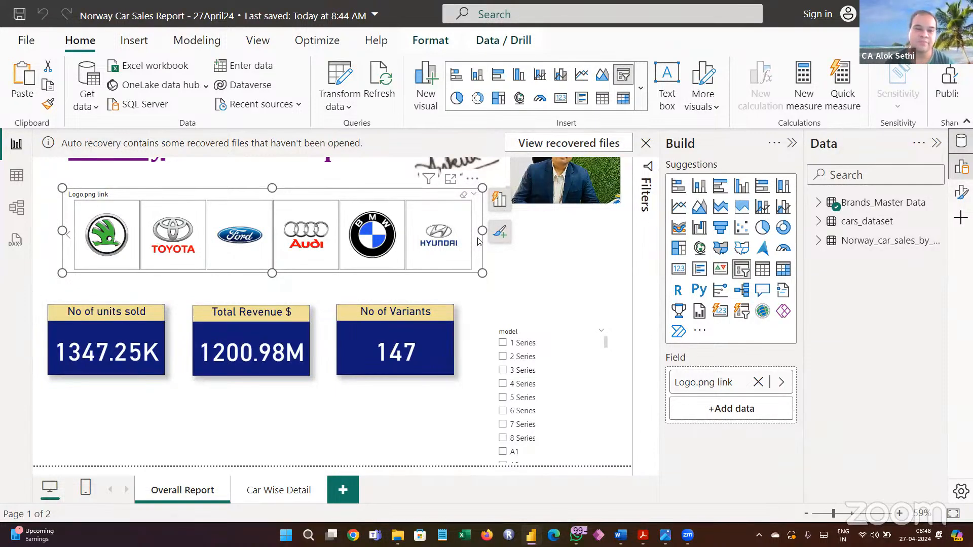
pyautogui.click(417, 235)
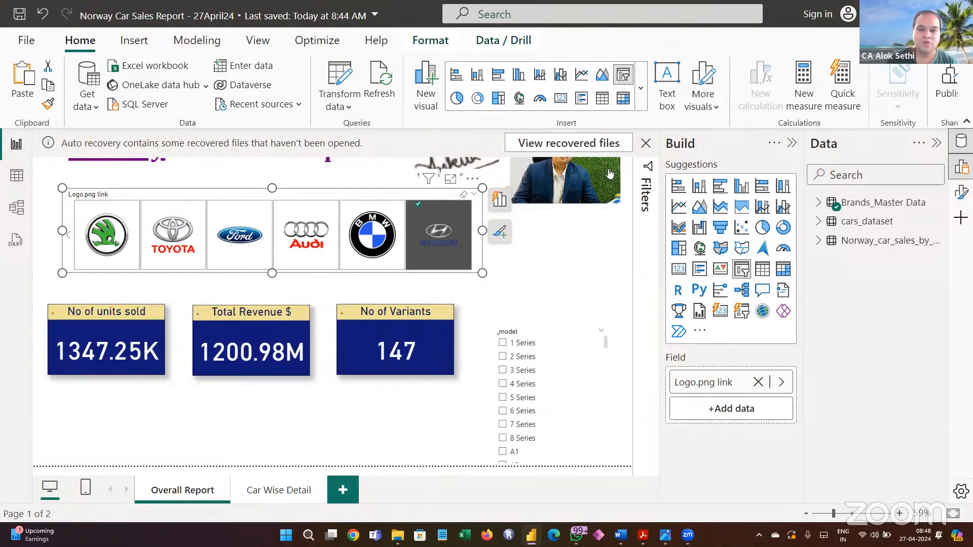
pyautogui.click(372, 230)
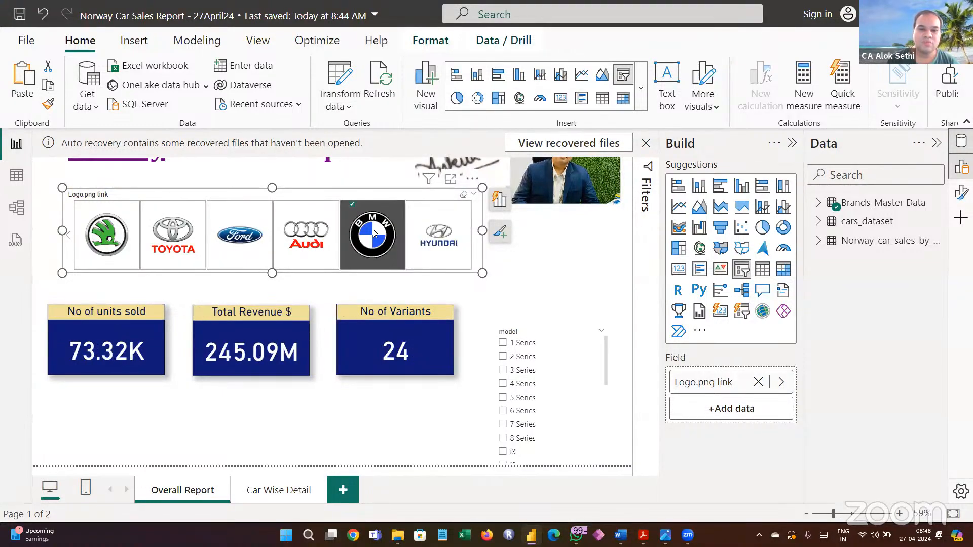
pyautogui.click(311, 238)
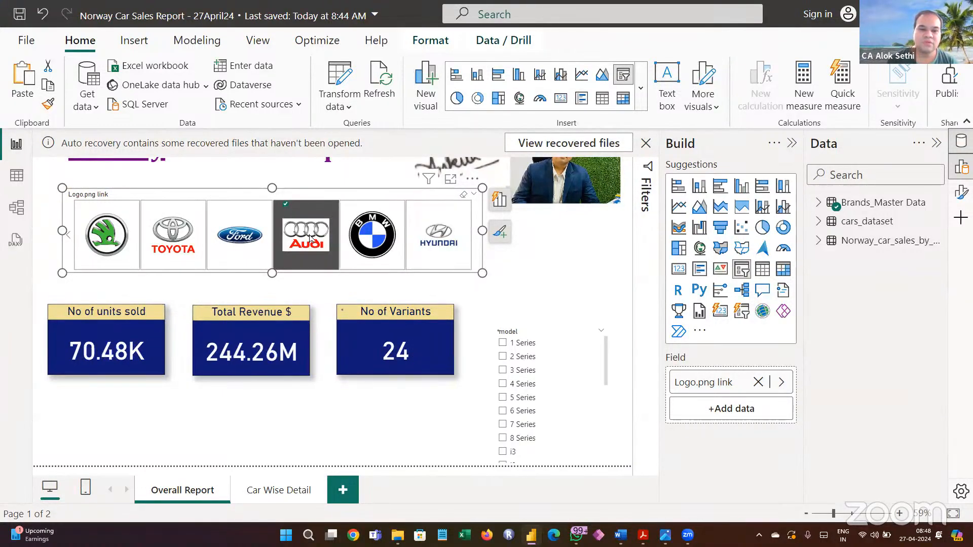
pyautogui.click(243, 237)
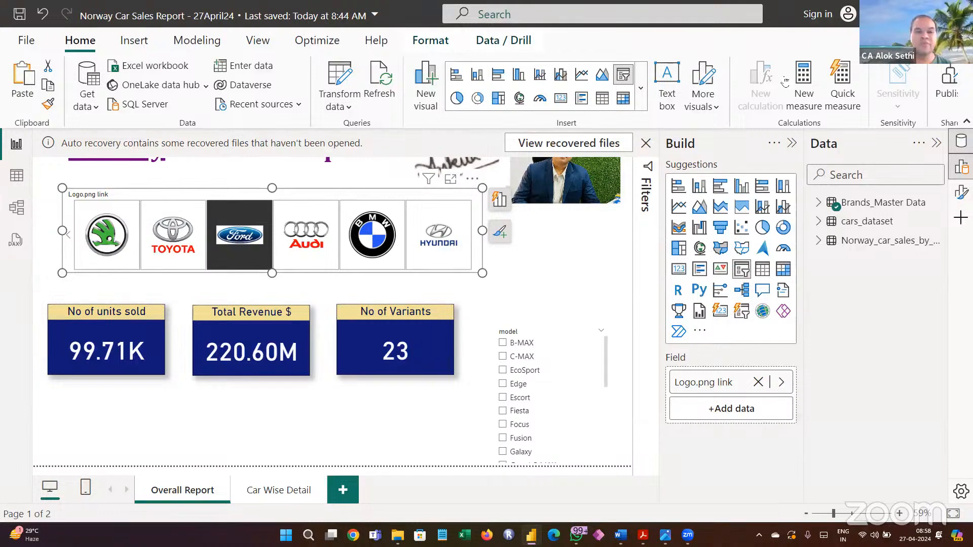
pyautogui.click(310, 247)
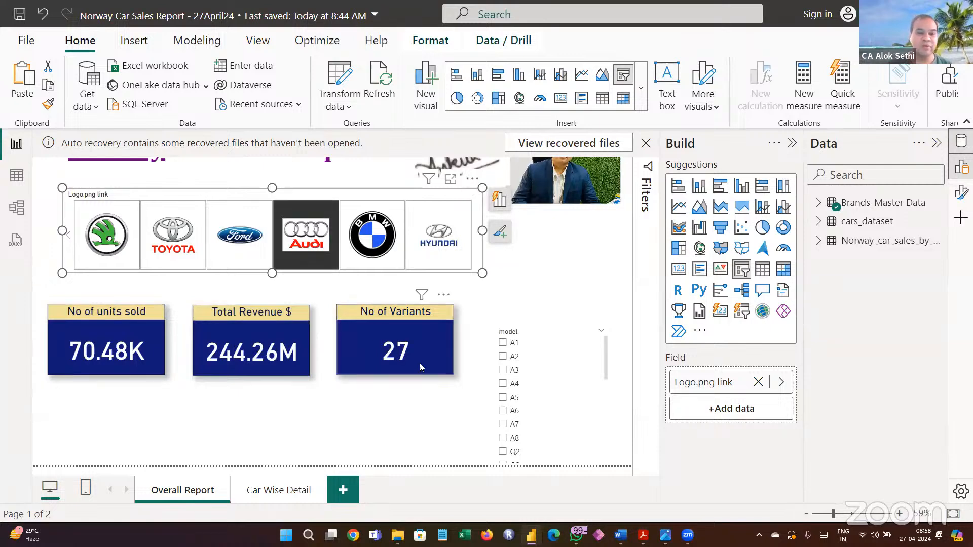
# Move the No of Variants card out of the card row and remove the model slicer from the page.
pyautogui.moveTo(450, 363); pyautogui.dragTo(488, 398)
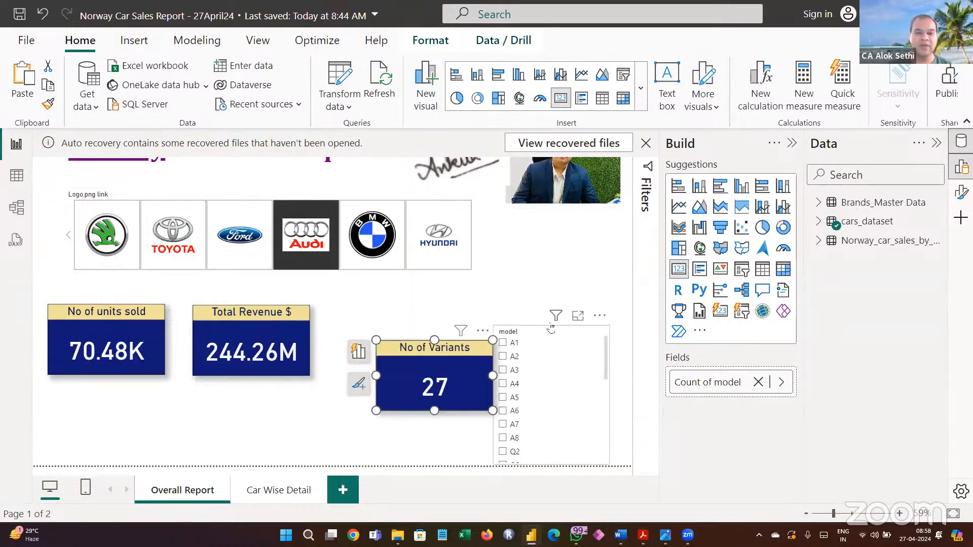
pyautogui.click(600, 317)
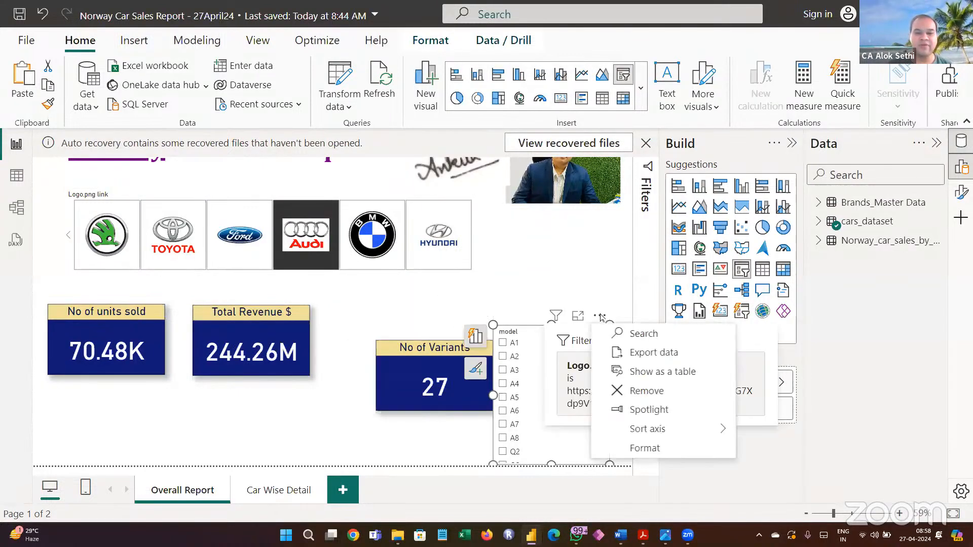
pyautogui.click(632, 391)
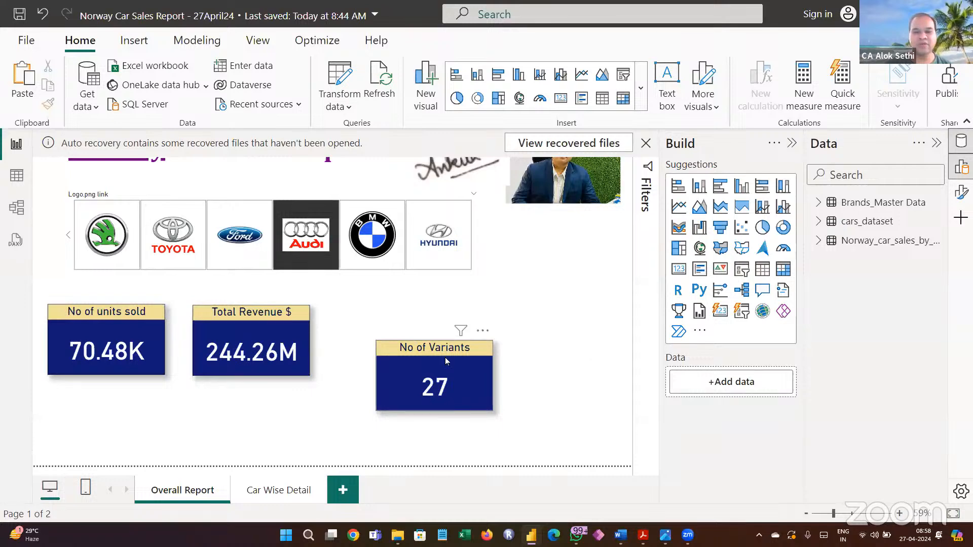
# Stack the No of units sold, Total Revenue $ and No of Variants cards in an aligned column below the photo.
pyautogui.moveTo(445, 357); pyautogui.dragTo(555, 402)
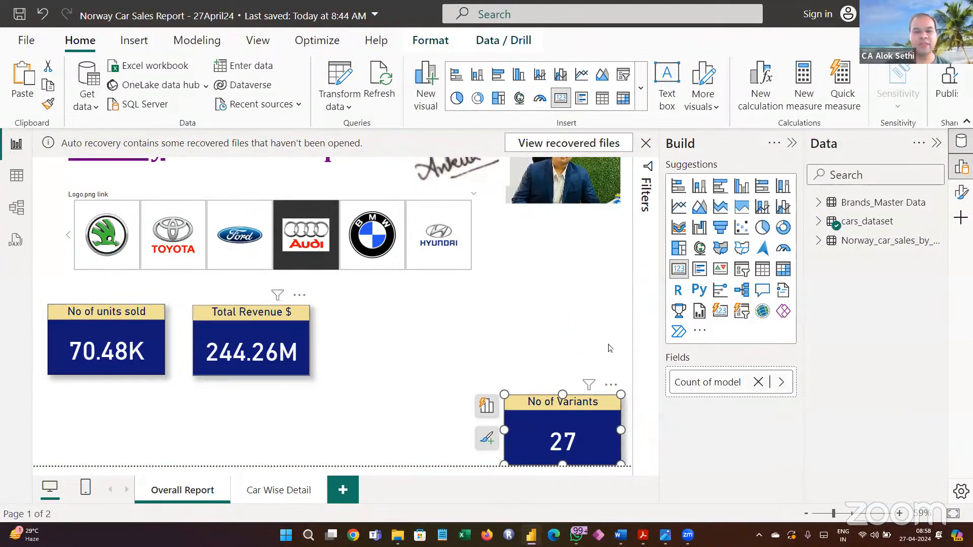
pyautogui.moveTo(220, 309); pyautogui.dragTo(540, 320)
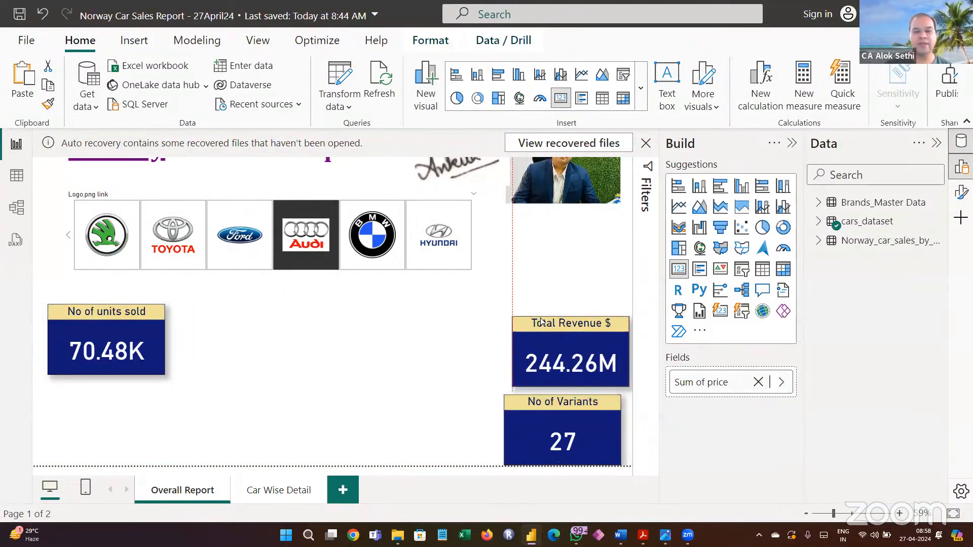
pyautogui.moveTo(152, 314); pyautogui.dragTo(576, 237)
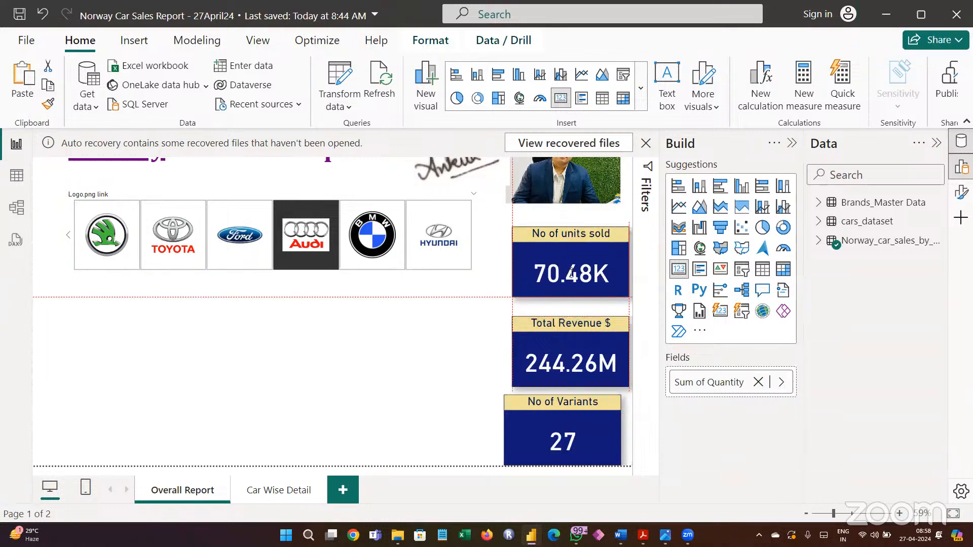
pyautogui.moveTo(570, 324); pyautogui.dragTo(573, 311)
pyautogui.moveTo(573, 401)
pyautogui.mouseDown()
pyautogui.moveTo(569, 387)
pyautogui.moveTo(568, 397)
pyautogui.mouseUp()
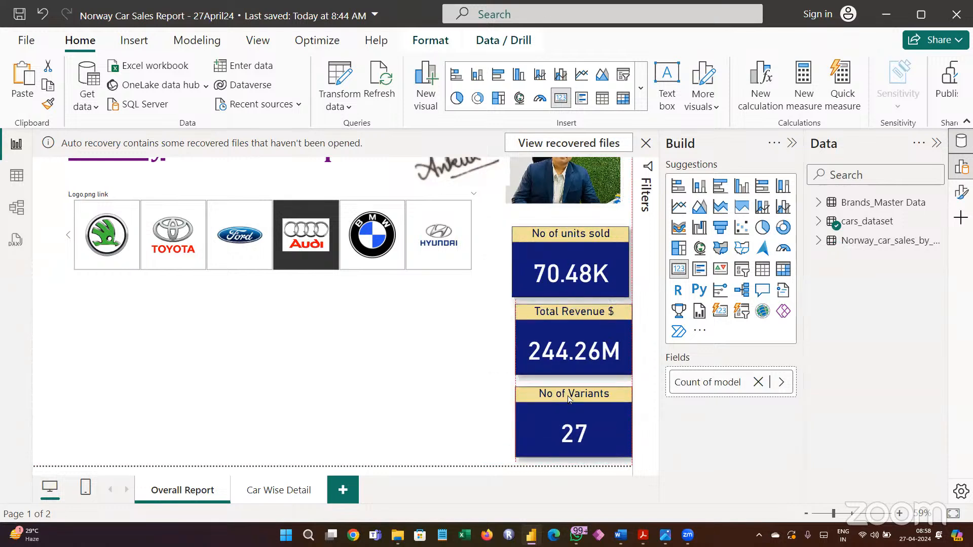
# Change the brand logo slicer's style to Dropdown.
pyautogui.click(415, 198)
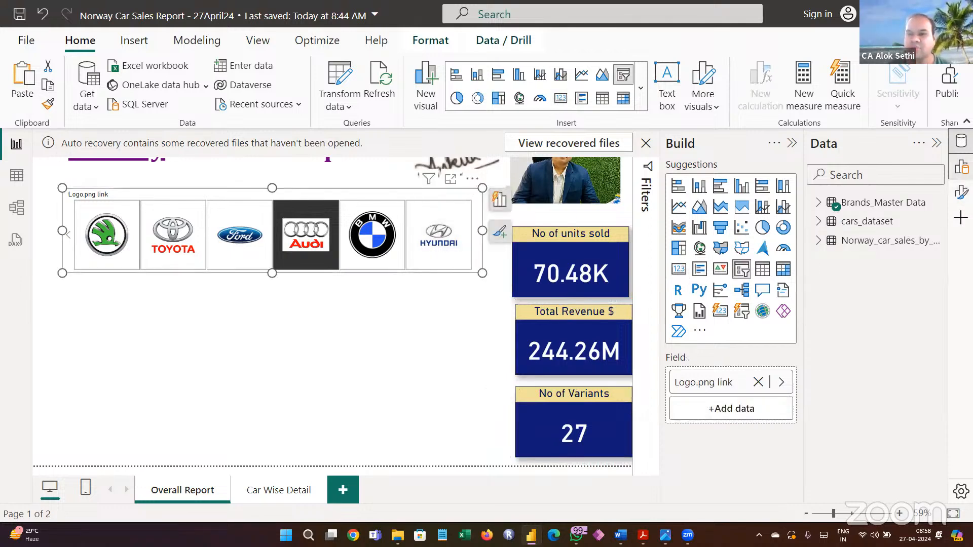
pyautogui.click(962, 191)
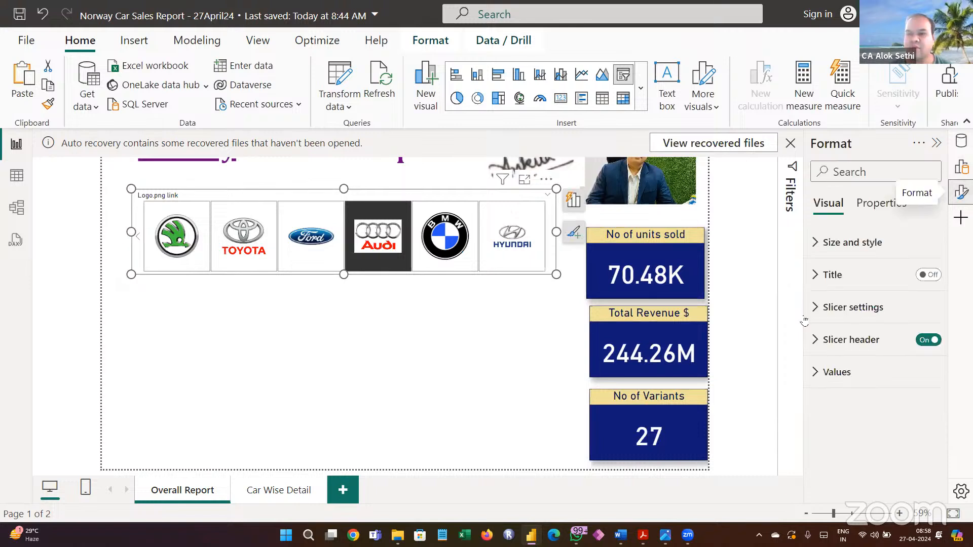
pyautogui.click(812, 339)
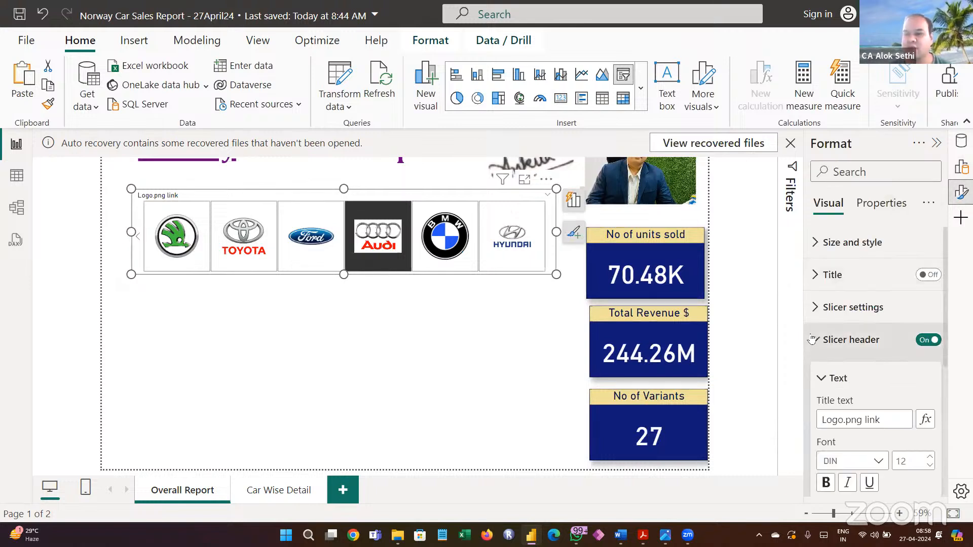
pyautogui.click(815, 312)
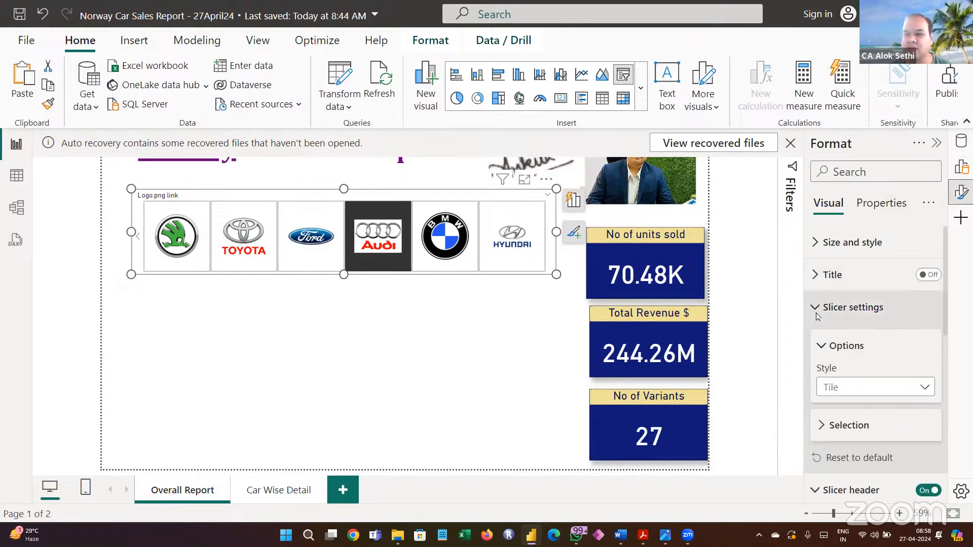
pyautogui.click(874, 388)
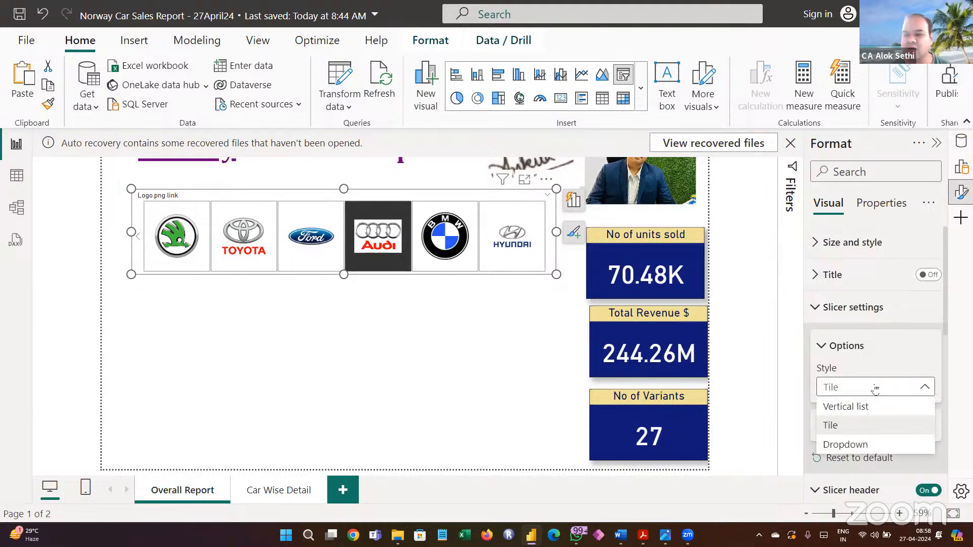
pyautogui.click(870, 449)
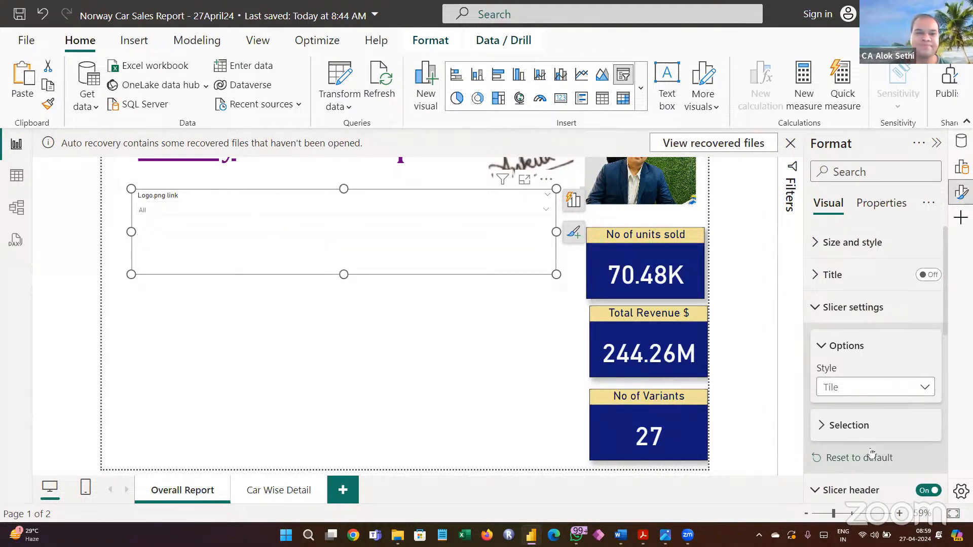
# Expand the logo dropdown, filter by the Skoda logo and look through the remaining brand entries.
pyautogui.click(545, 210)
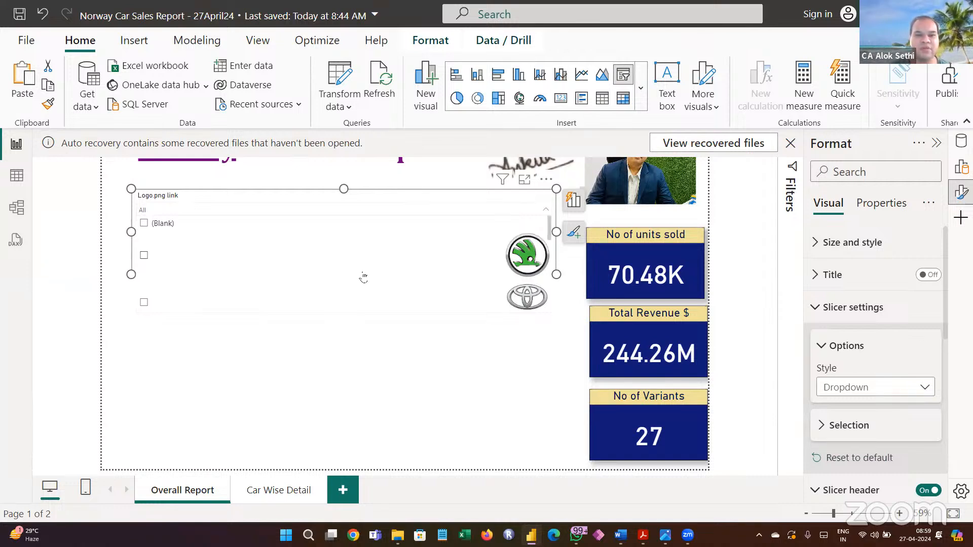
pyautogui.click(364, 278)
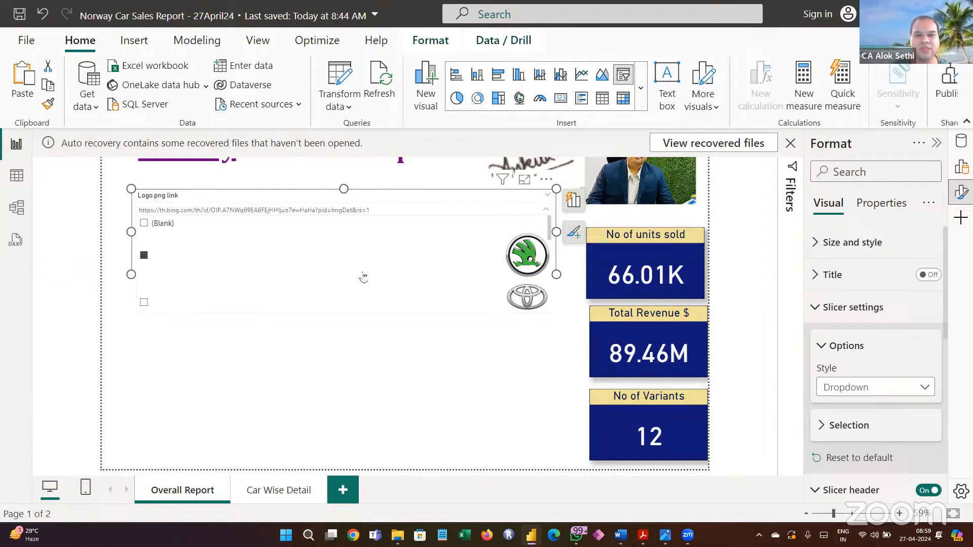
pyautogui.scroll(-2, 363, 278)
pyautogui.scroll(-2, 373, 240)
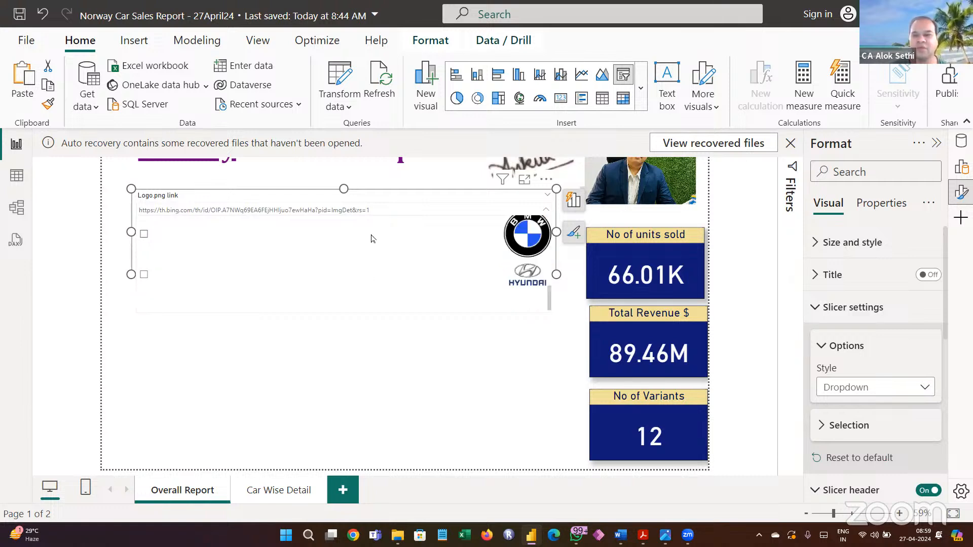
pyautogui.scroll(4, 373, 240)
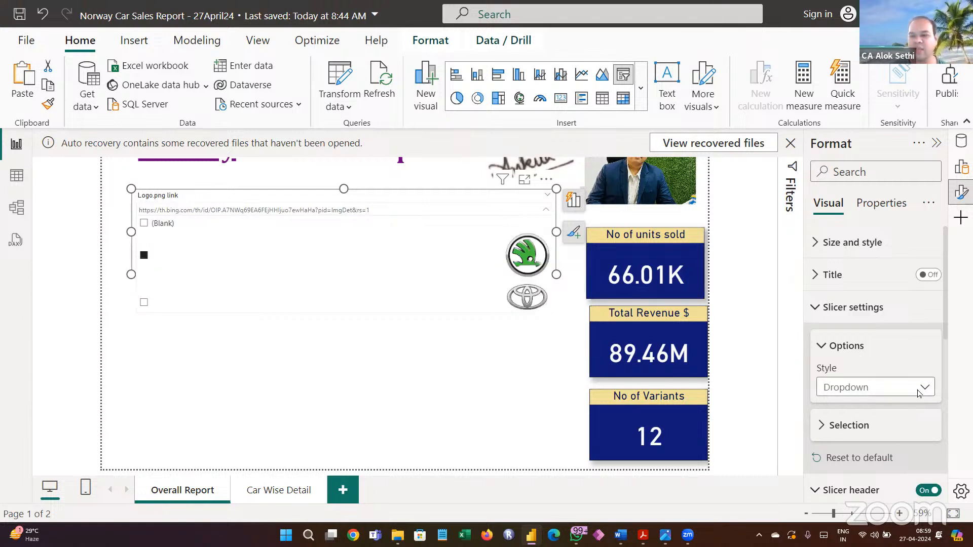
# Try the Vertical list style on the brand logo slicer, and return the style to Tile.
pyautogui.click(918, 393)
pyautogui.click(884, 404)
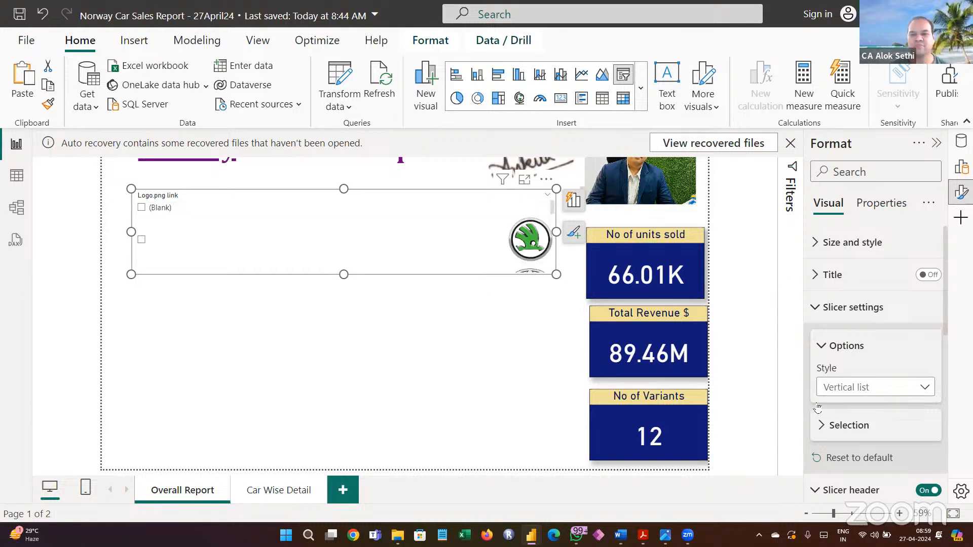
pyautogui.click(861, 389)
pyautogui.click(834, 424)
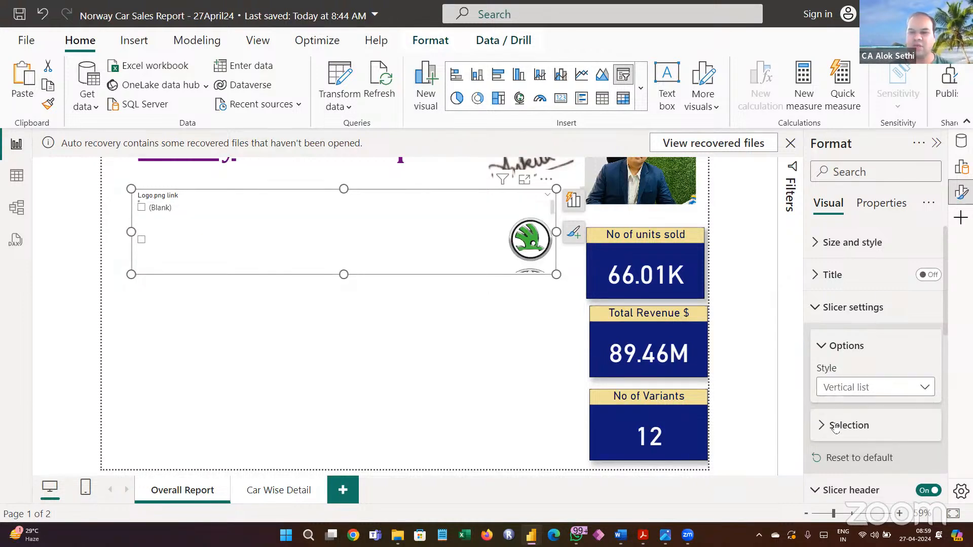
# Set the brand logo slicer's header text to "Click on the Logo to Select a Brand to view the Report".
pyautogui.click(818, 312)
pyautogui.click(823, 344)
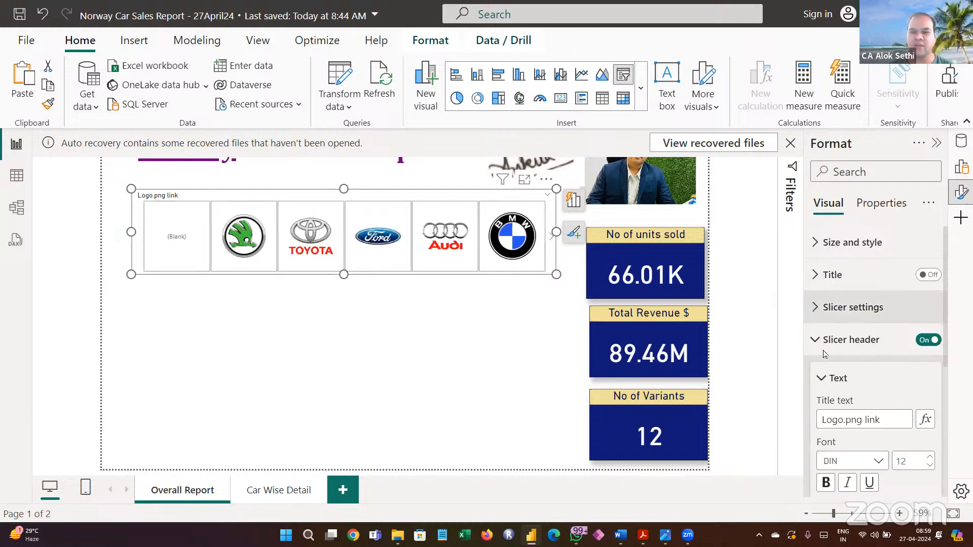
pyautogui.scroll(-2, 824, 398)
pyautogui.click(892, 341)
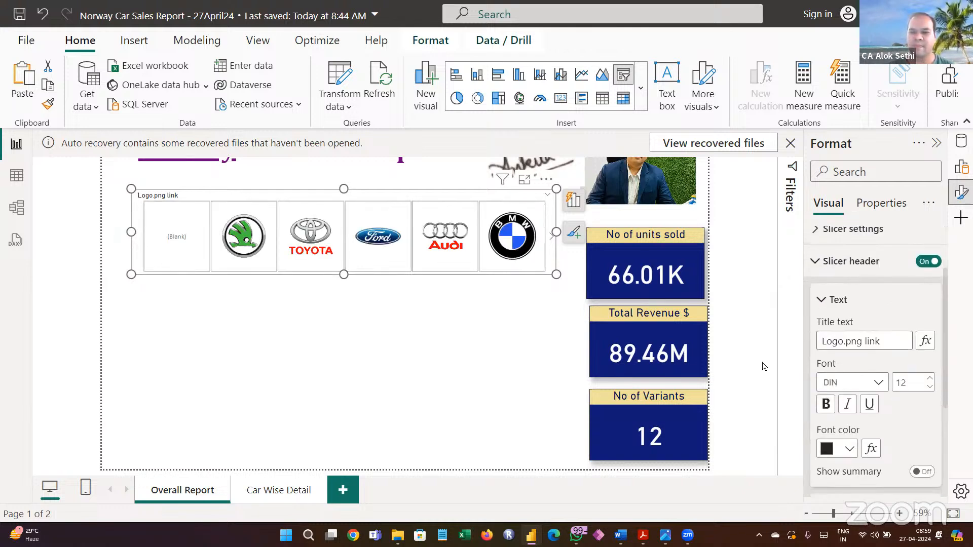
pyautogui.hotkey('ctrl', 'a')
pyautogui.write('Clic')
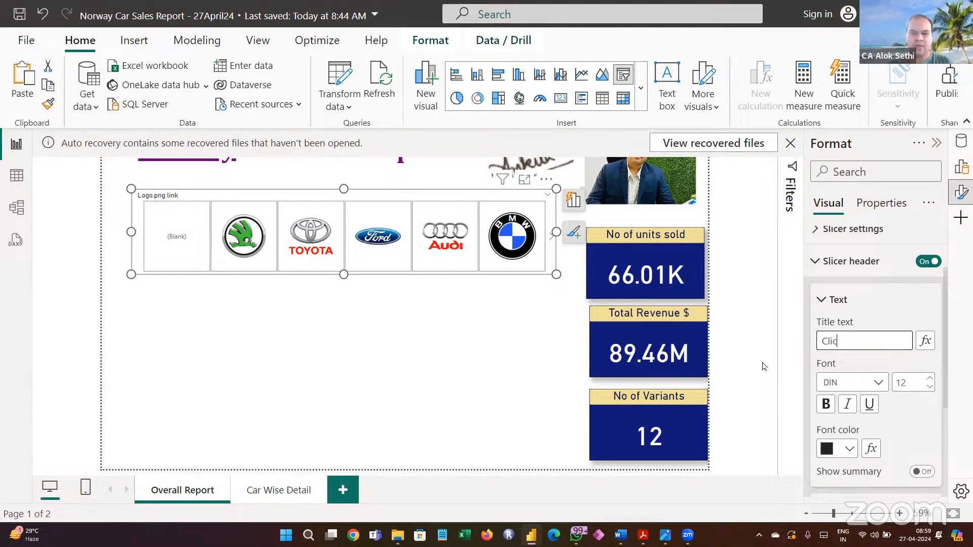
pyautogui.write('k on the Logo to Sle')
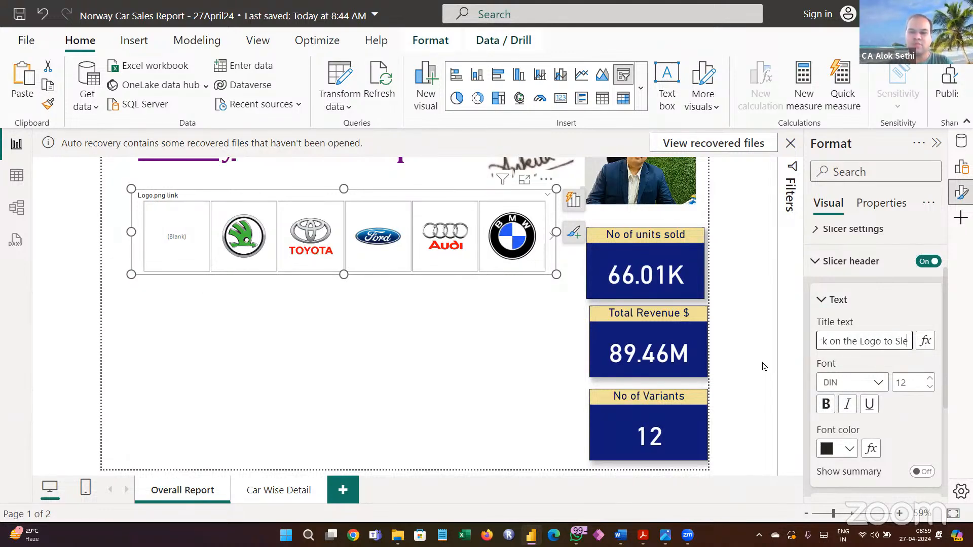
pyautogui.press('BackSpace')
pyautogui.press('BackSpace')
pyautogui.write('elcte')
pyautogui.press('BackSpace')
pyautogui.press('BackSpace')
pyautogui.write('et')
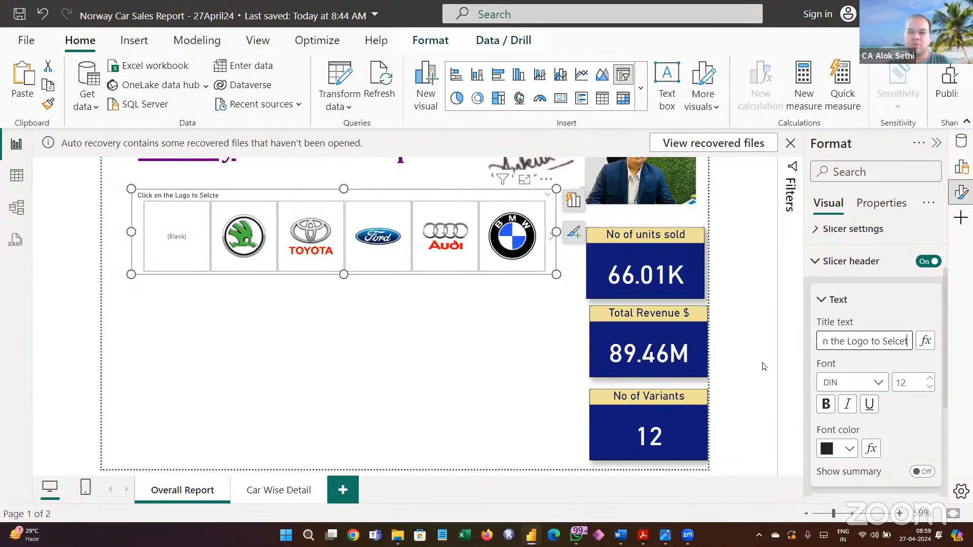
pyautogui.press('BackSpace')
pyautogui.press('BackSpace')
pyautogui.press('BackSpace')
pyautogui.write('ect')
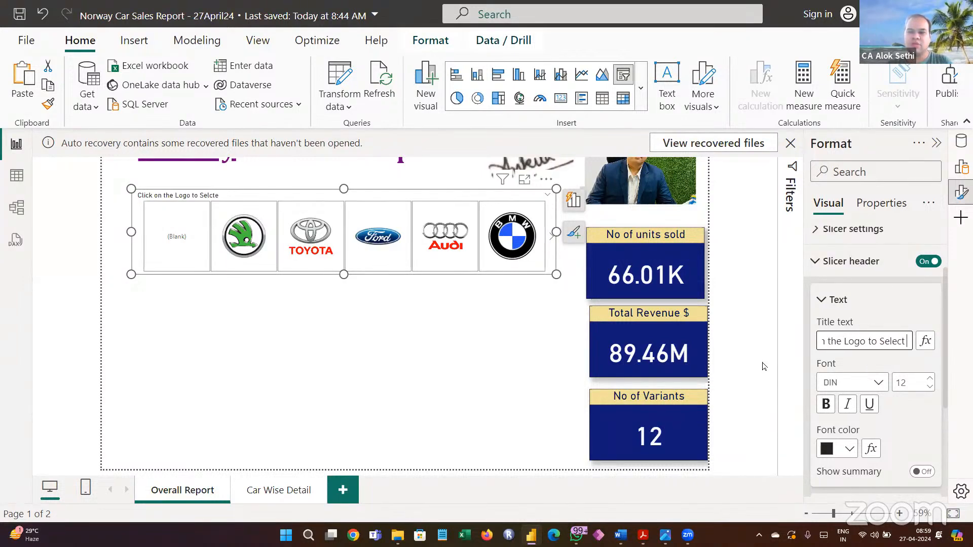
pyautogui.write(' a Bran')
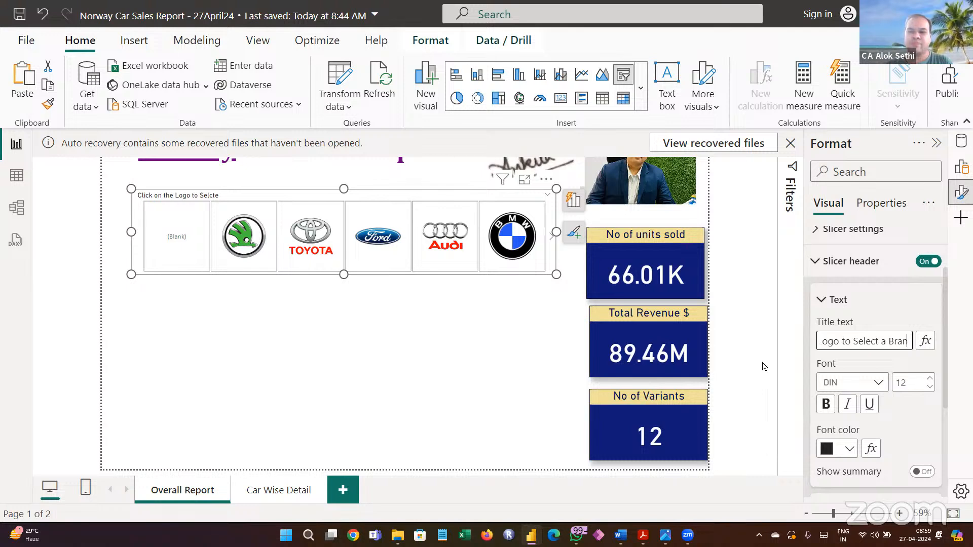
pyautogui.write('d')
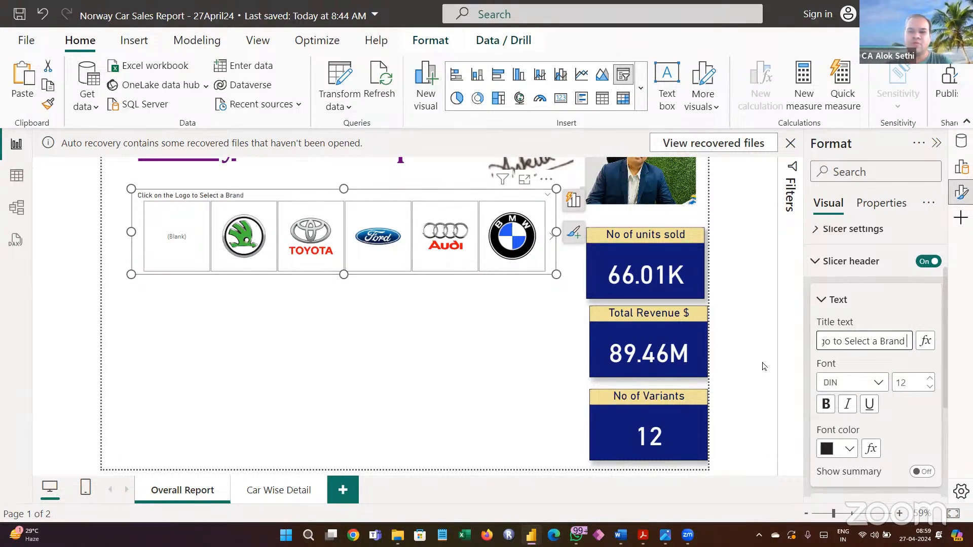
pyautogui.write(' to view the')
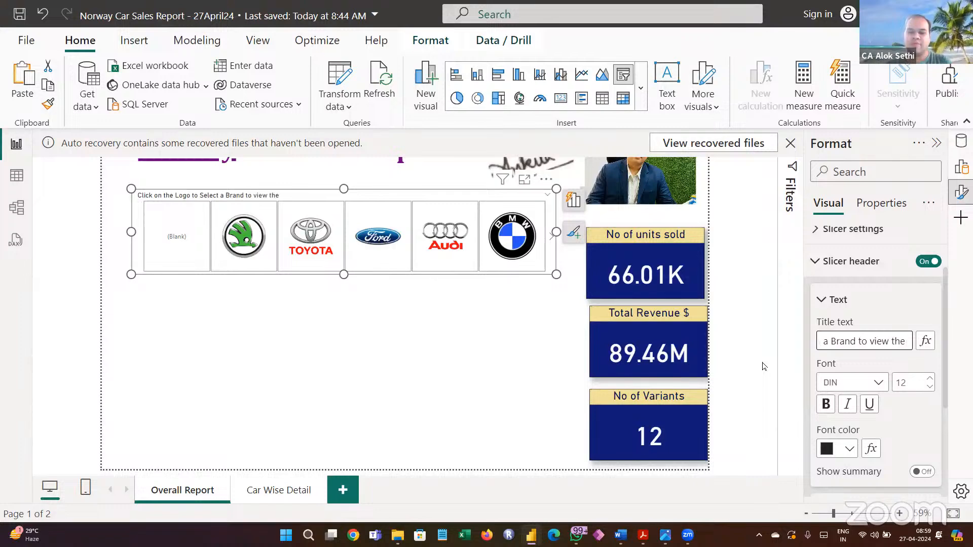
pyautogui.write(' Report')
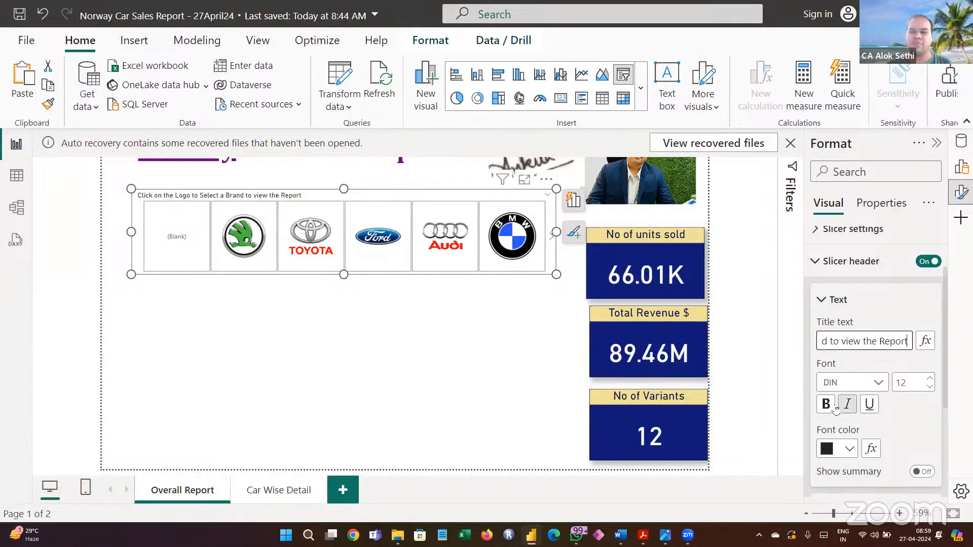
# Make the brand logo slicer's header text bold and deselect the slicer.
pyautogui.click(826, 404)
pyautogui.scroll(-3, 914, 421)
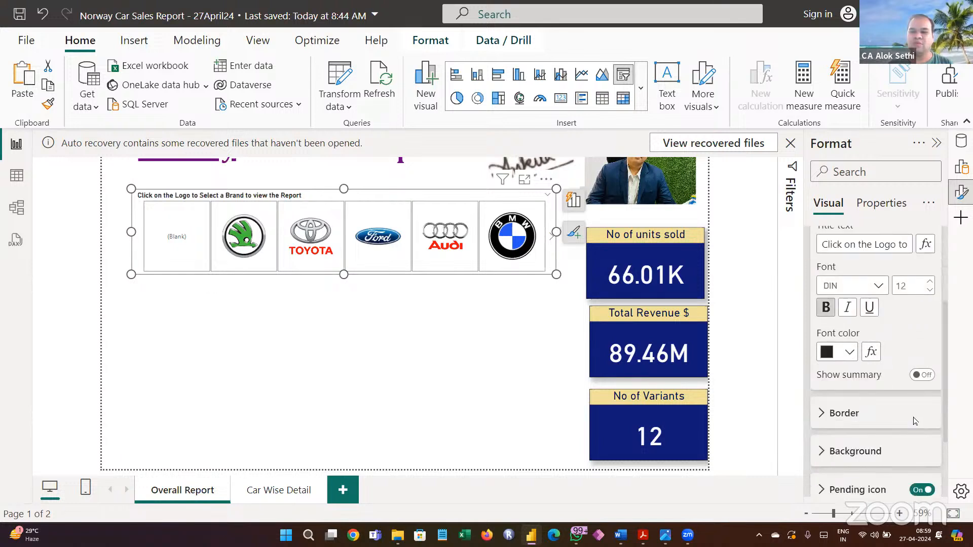
pyautogui.click(402, 309)
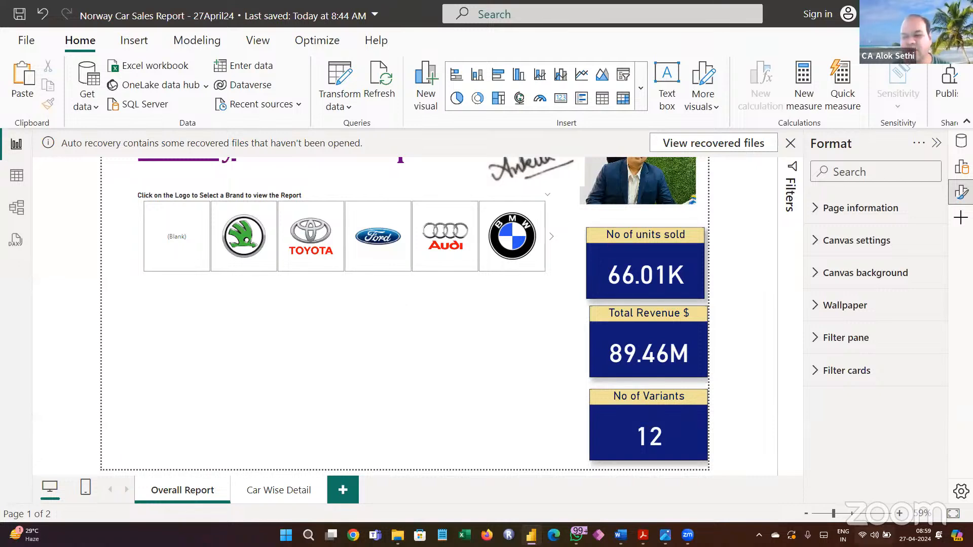
# Filter the page by the Ford logo and consult the finished Norway Car Sales Report reference image.
pyautogui.click(356, 258)
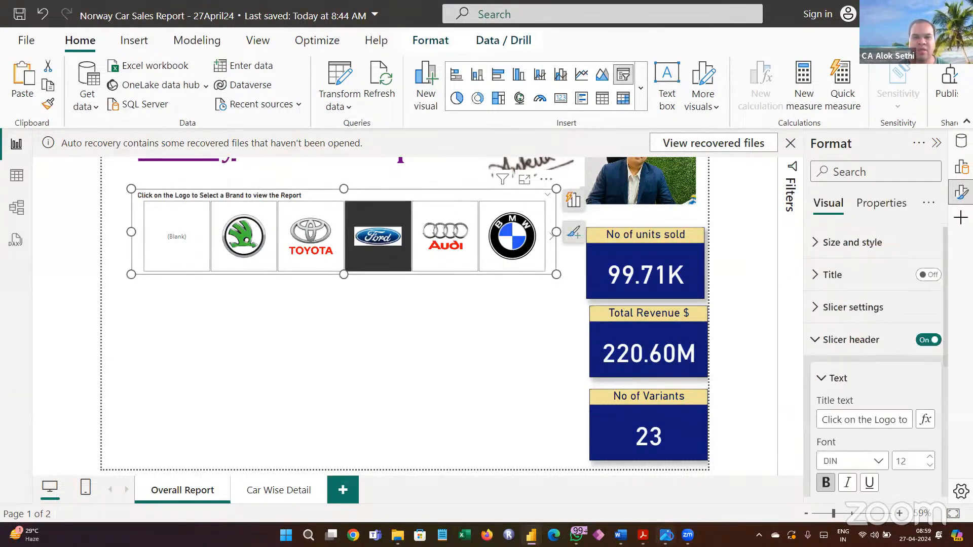
pyautogui.hotkey('alt', 'Tab')
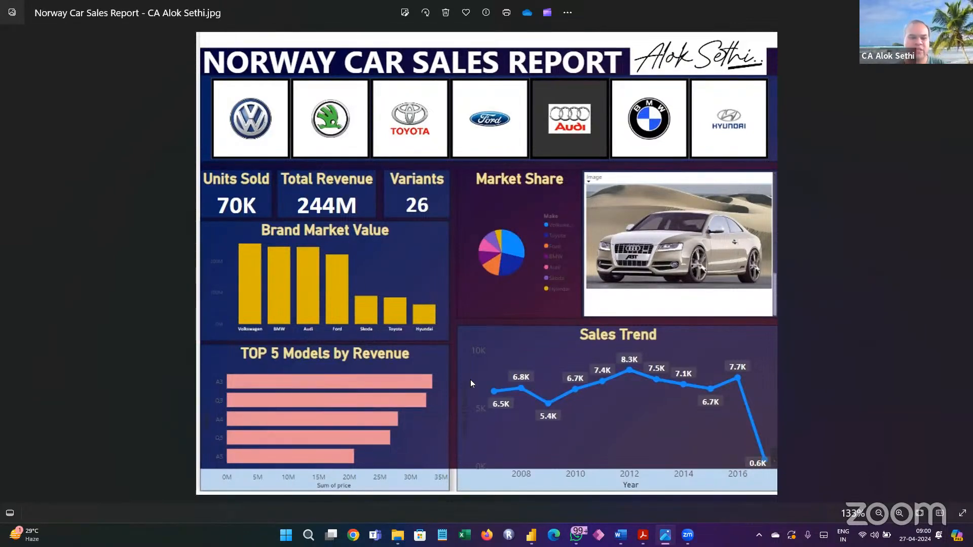
pyautogui.hotkey('alt', 'Tab')
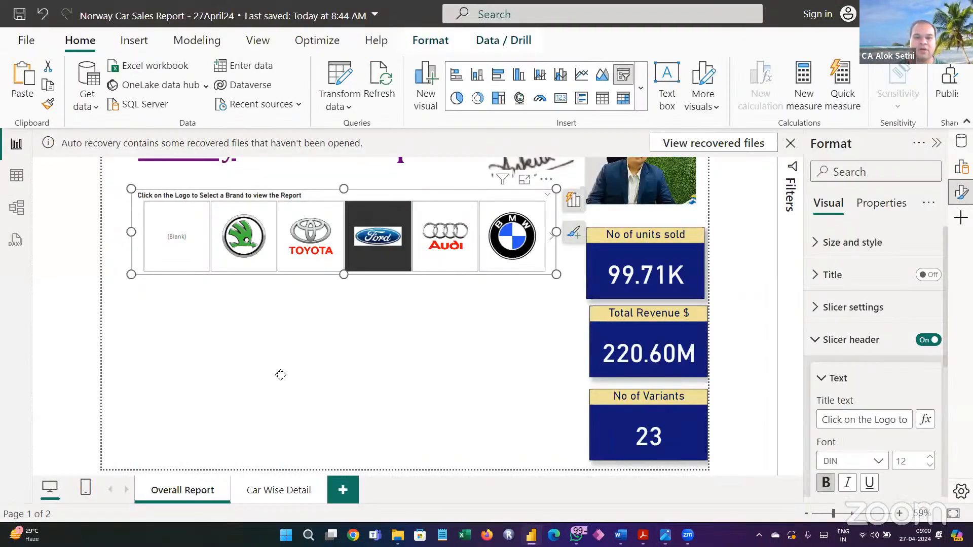
# Try the clustered bar chart type with the brand logo slicer selected, and undo the last change.
pyautogui.click(498, 77)
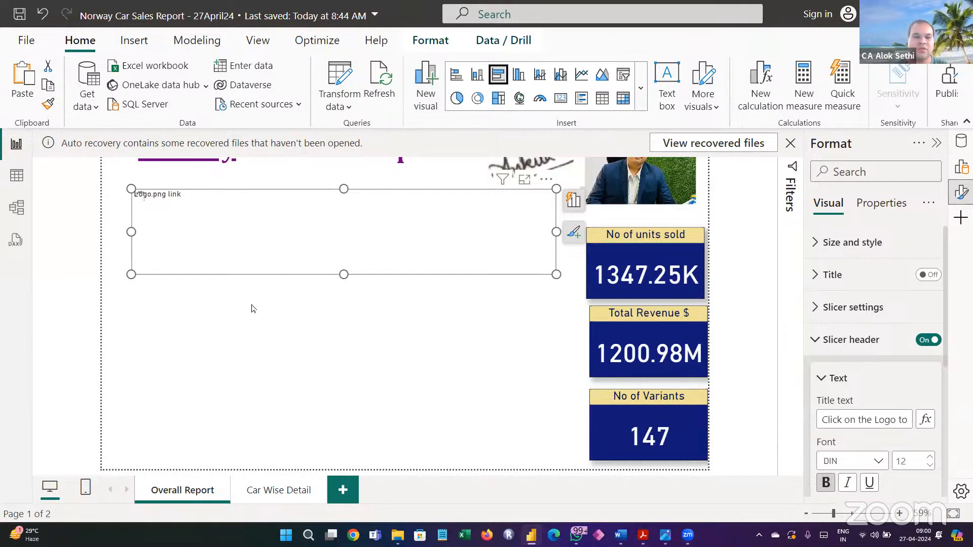
pyautogui.hotkey('ctrl', 'z')
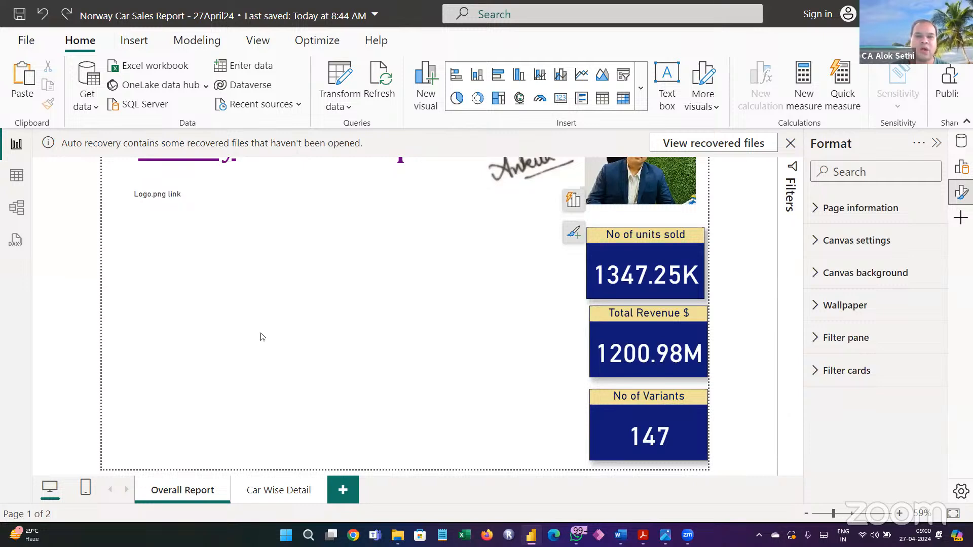
# Insert a new clustered bar chart in the empty area below the logo visual and extend it downward.
pyautogui.click(496, 80)
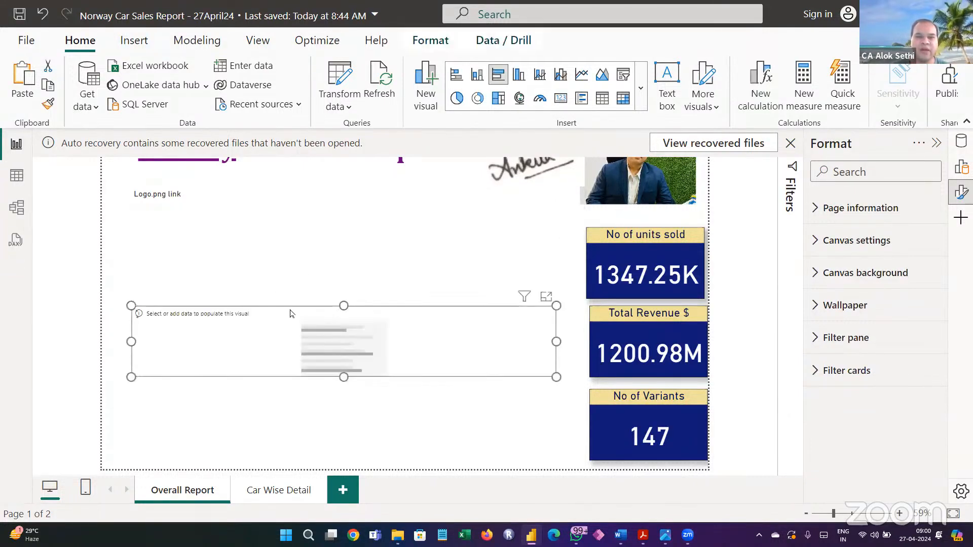
pyautogui.moveTo(343, 389); pyautogui.dragTo(339, 446)
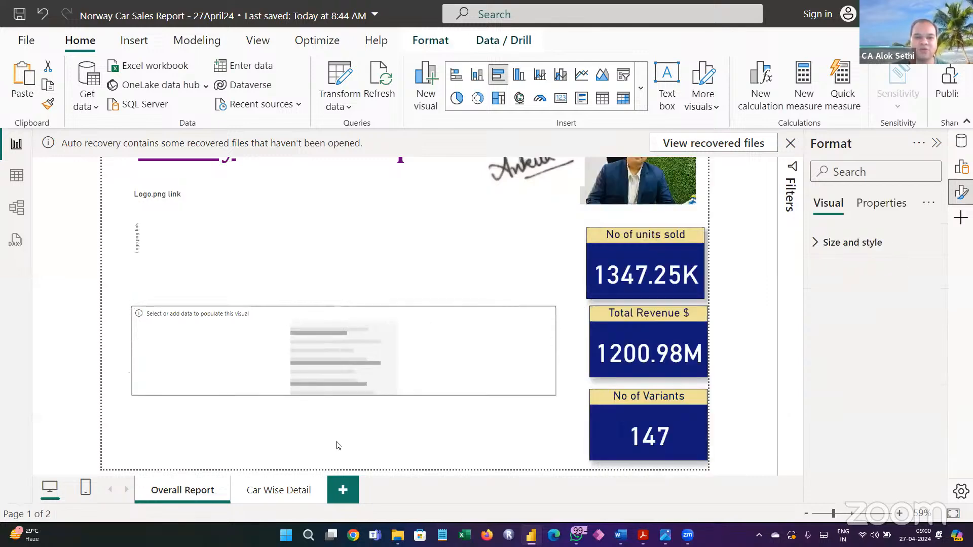
pyautogui.click(391, 415)
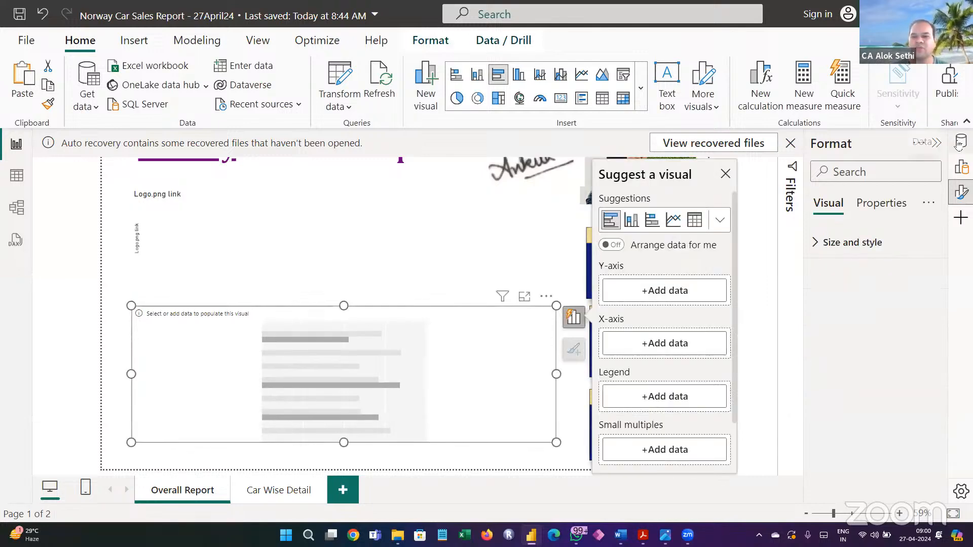
# Plot the sum of price by Make from cars_dataset in the new bar chart and shrink it to about half its width.
pyautogui.click(960, 142)
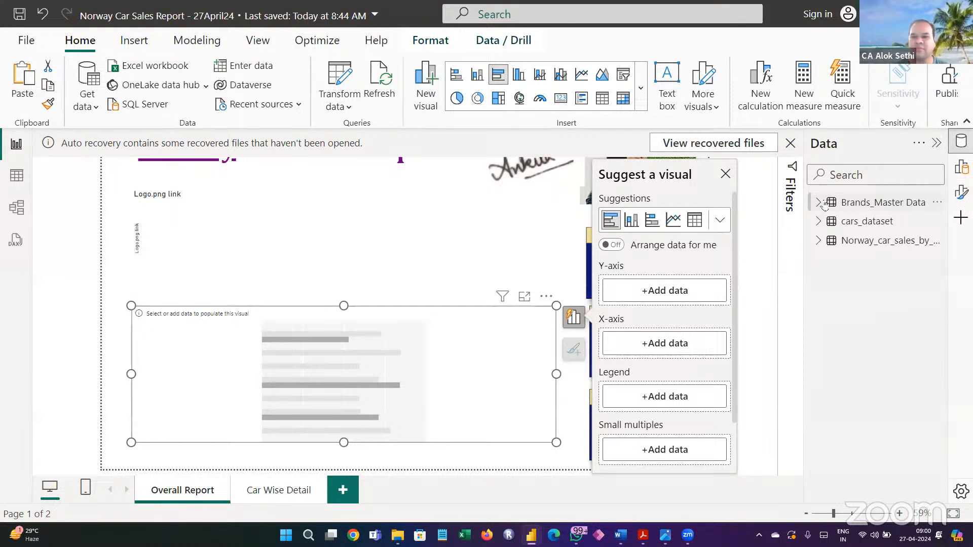
pyautogui.click(819, 221)
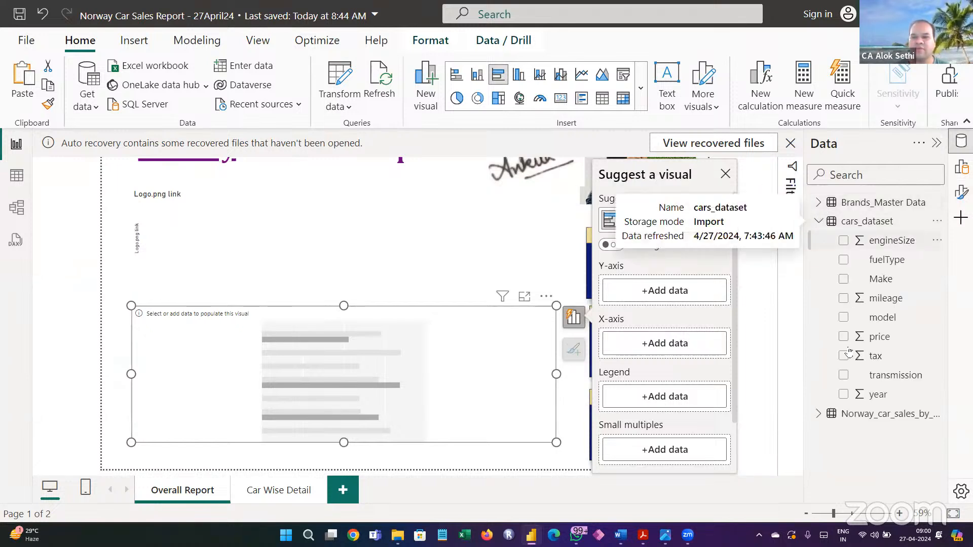
pyautogui.click(843, 279)
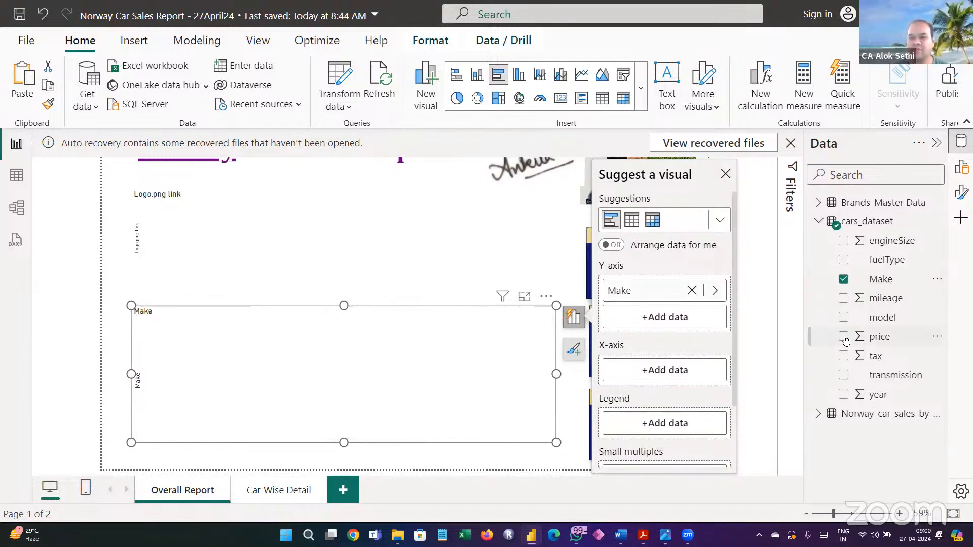
pyautogui.click(844, 337)
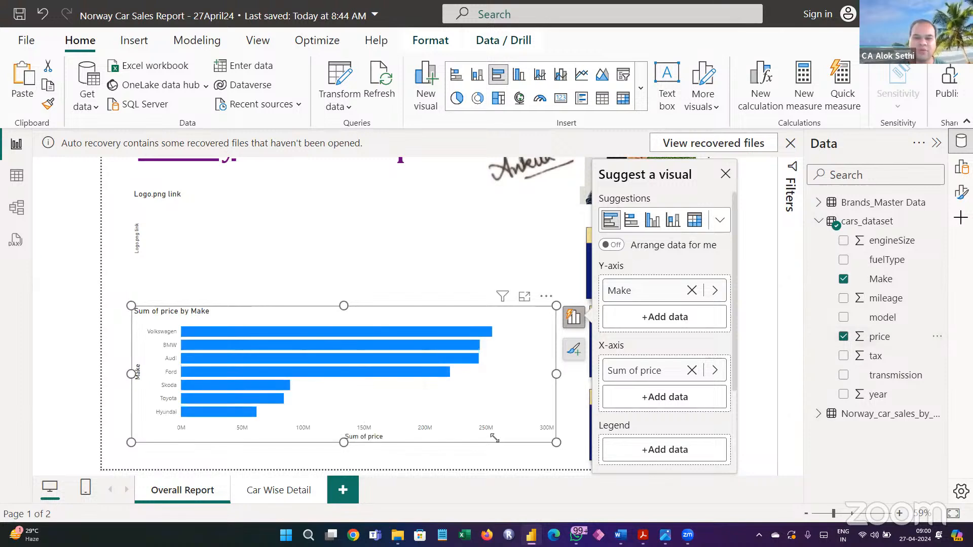
pyautogui.moveTo(494, 438); pyautogui.dragTo(406, 440)
pyautogui.moveTo(330, 434); pyautogui.dragTo(331, 433)
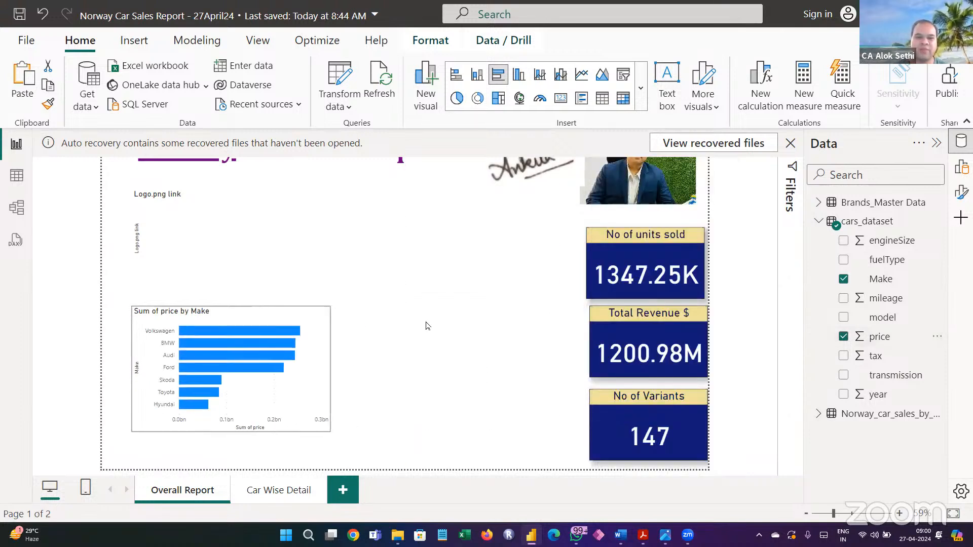